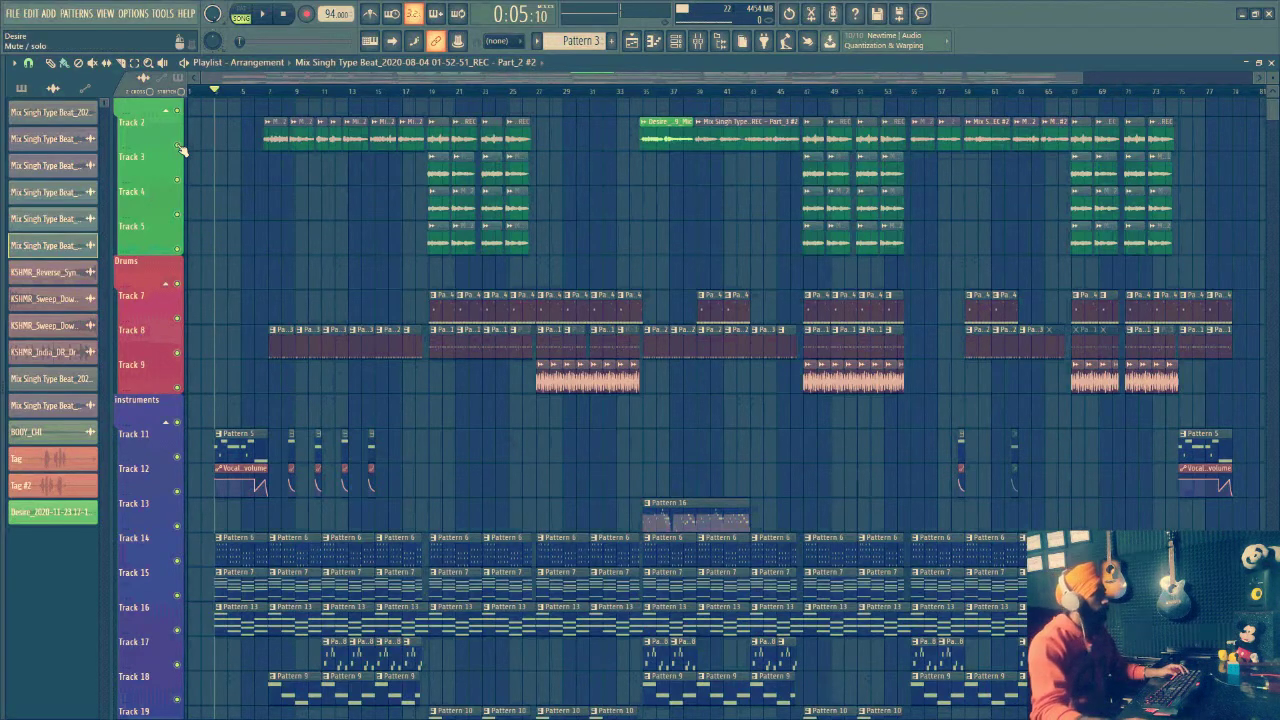
Solo Track 11 in the playlist and enable Tracks 12, 14, 15 and 16 alongside it
scroll(197, 102, up, 4)
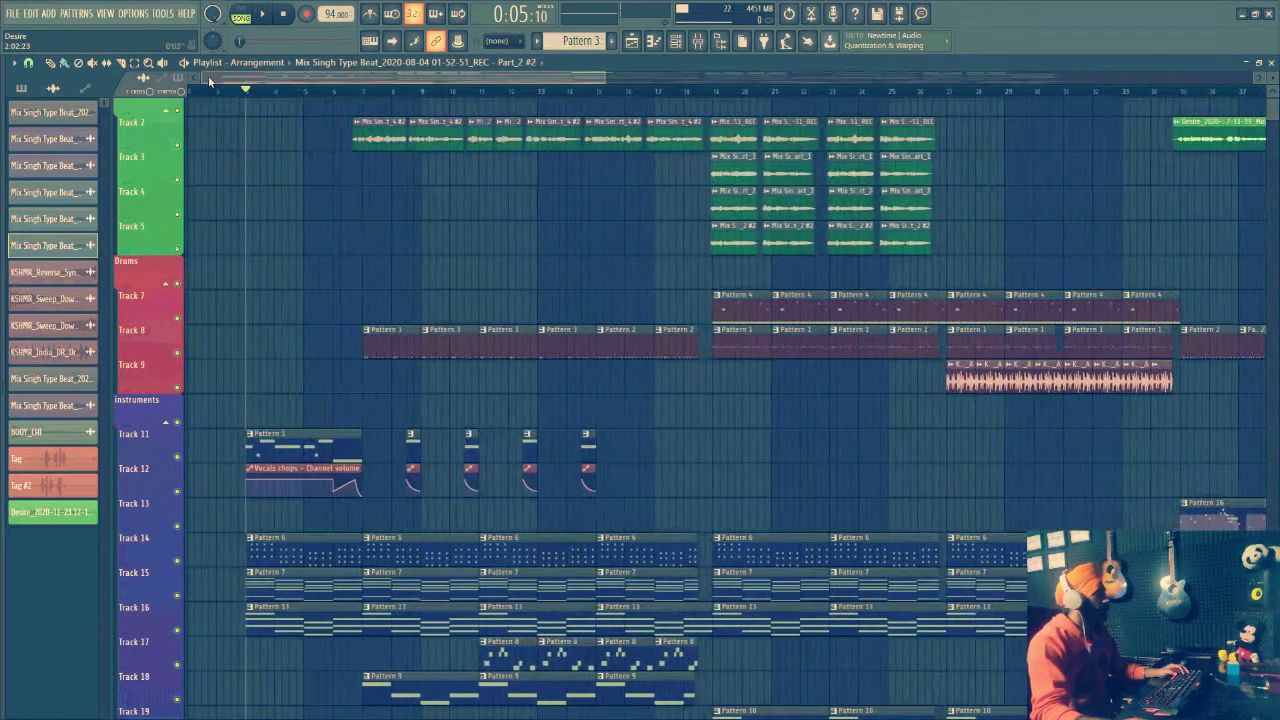
drag(604, 75, 748, 75)
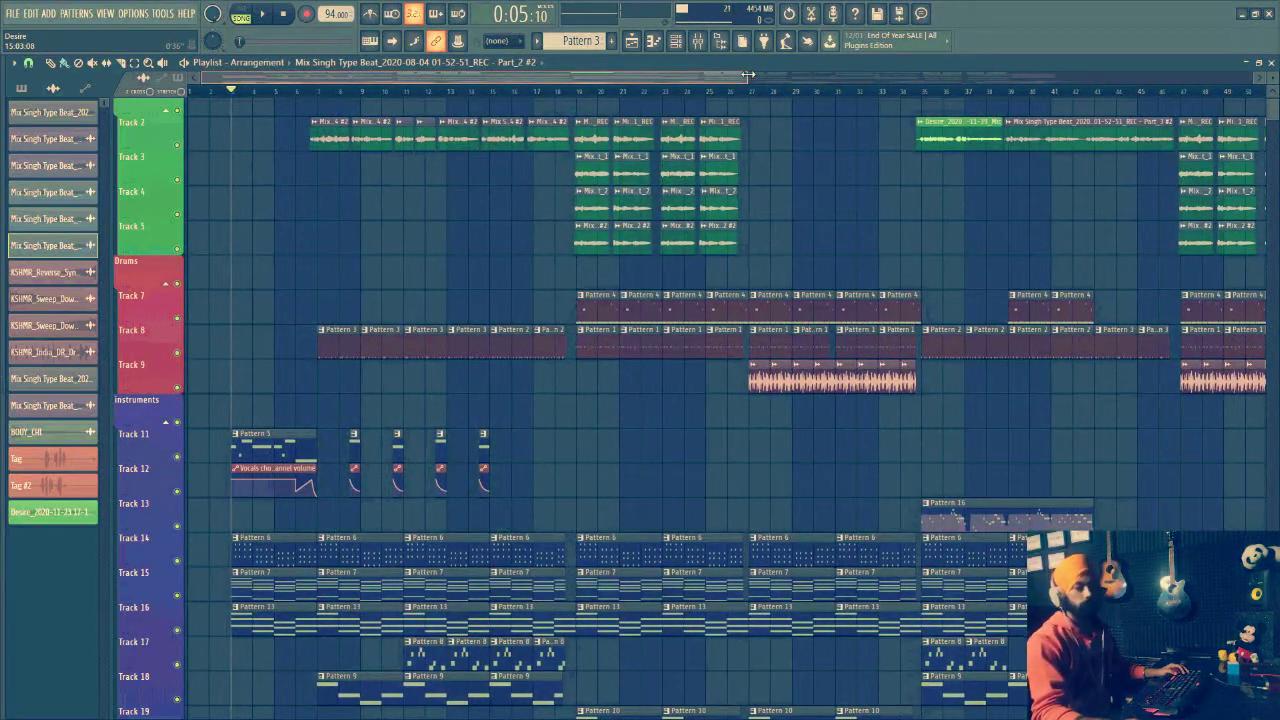
mouse_move(748, 75)
mouse_down()
mouse_move(777, 76)
mouse_move(762, 76)
mouse_up()
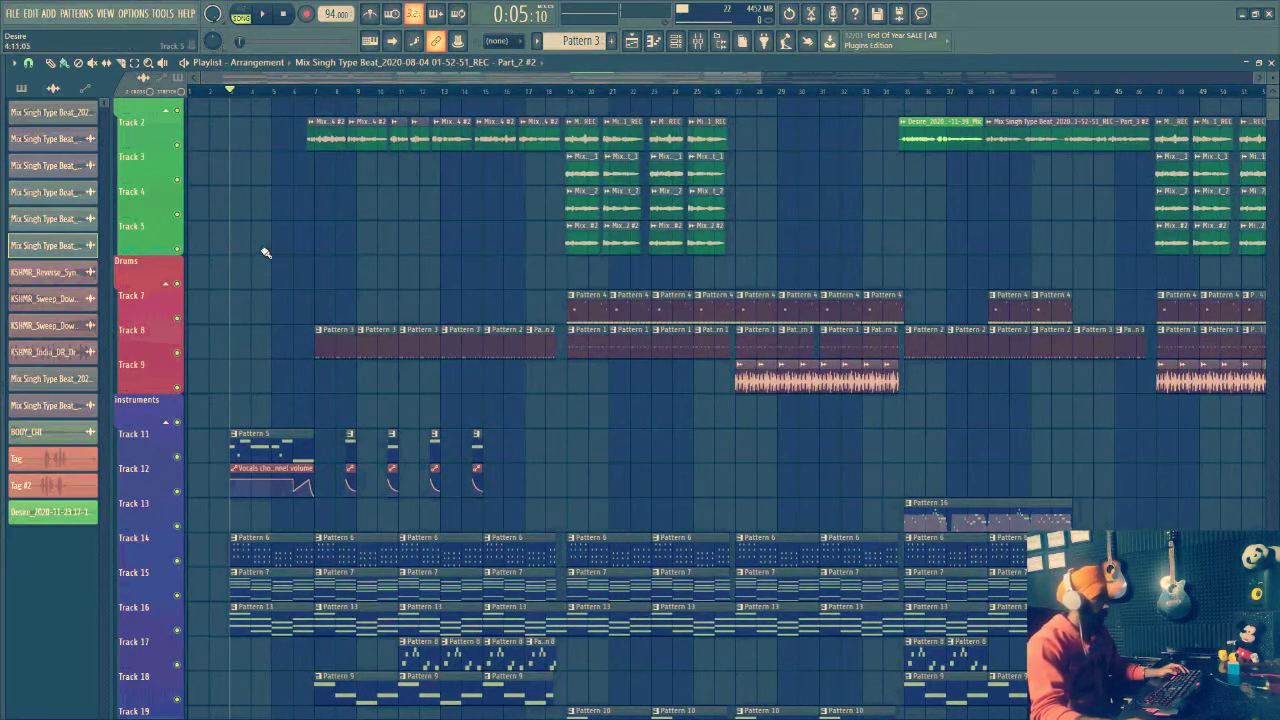
scroll(245, 240, down, 5)
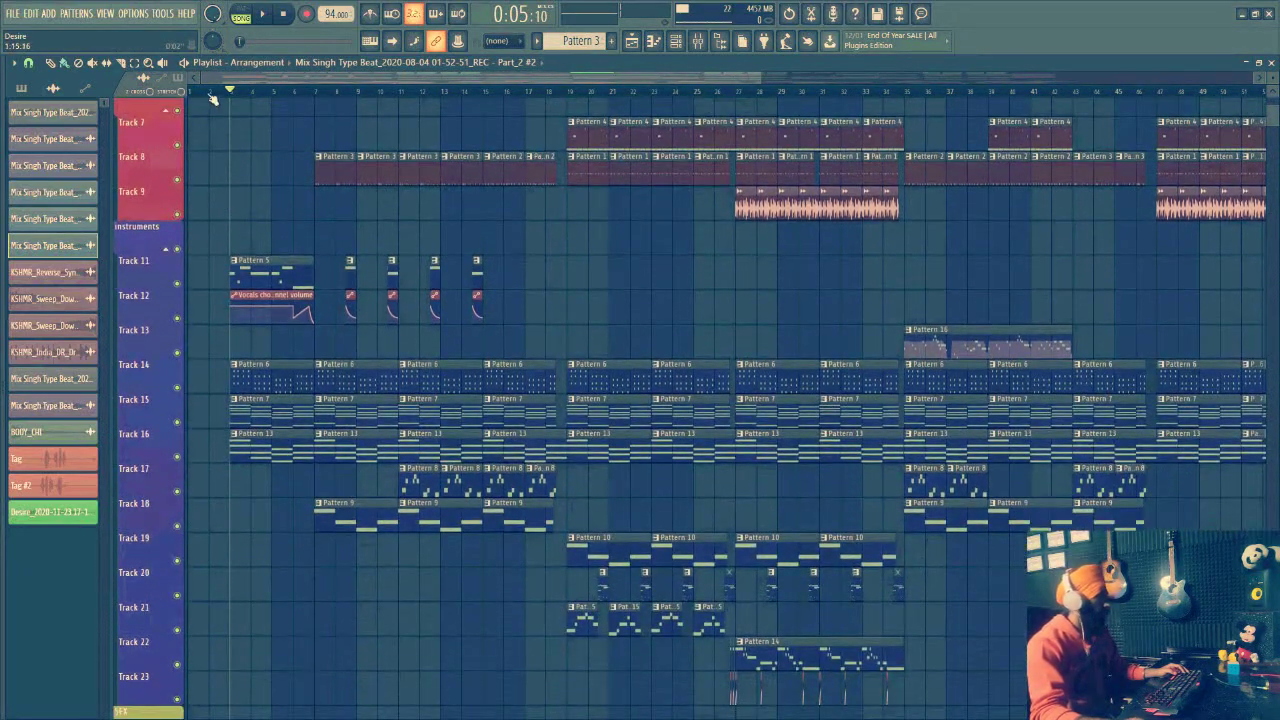
scroll(213, 99, up, 2)
right_click(178, 286)
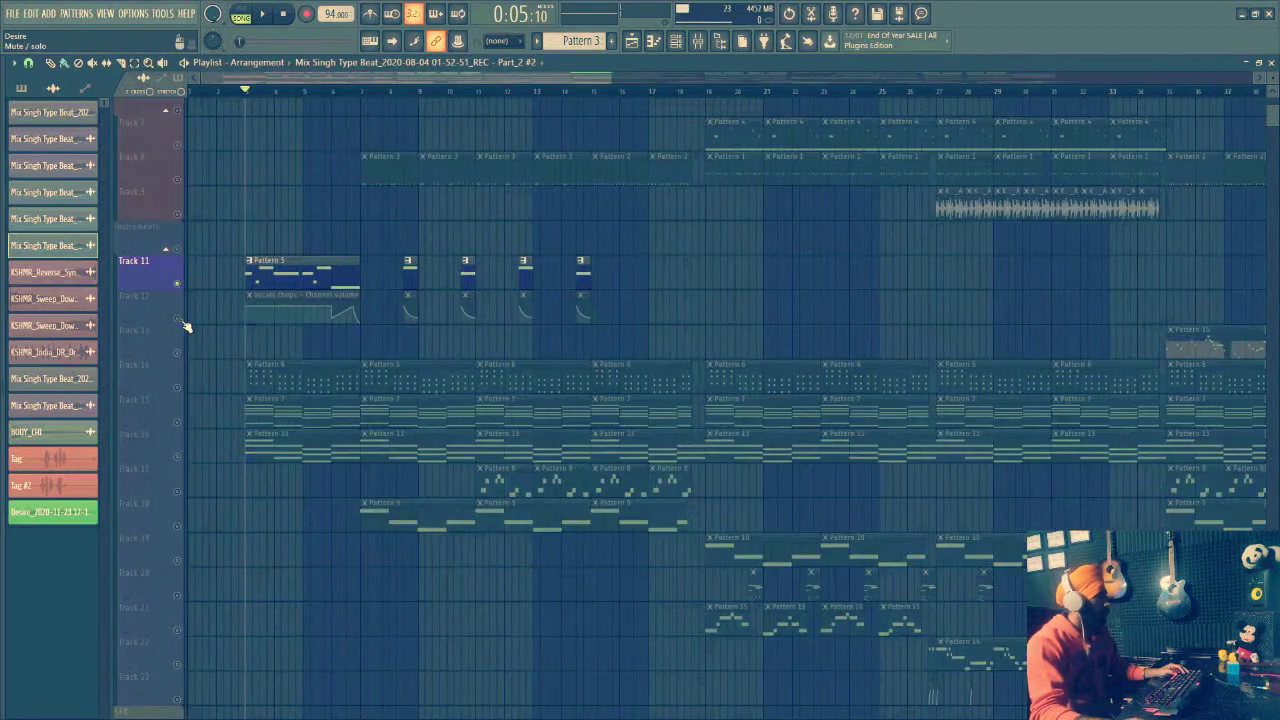
click(177, 284)
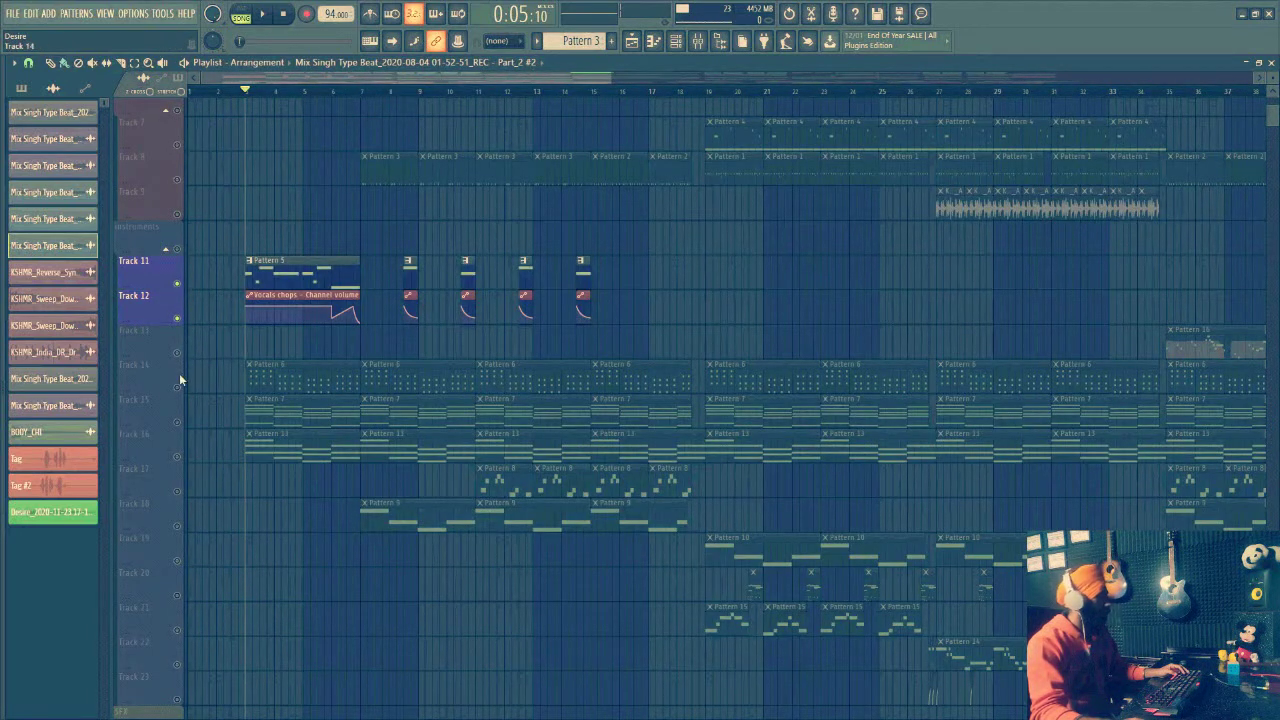
drag(185, 395, 182, 466)
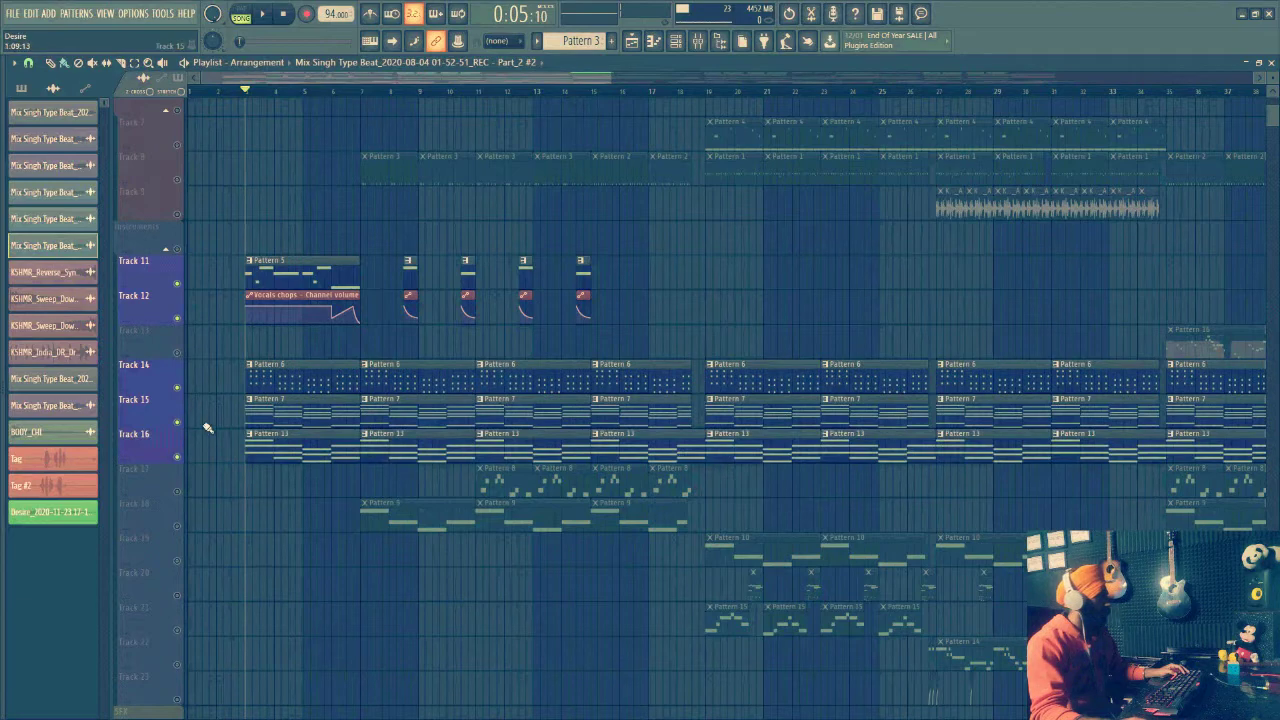
Narrow the soloed selection to Tracks 11 and 12, with the vocal chops and their volume automation at the song's start
scroll(208, 425, down, 4)
scroll(214, 440, up, 4)
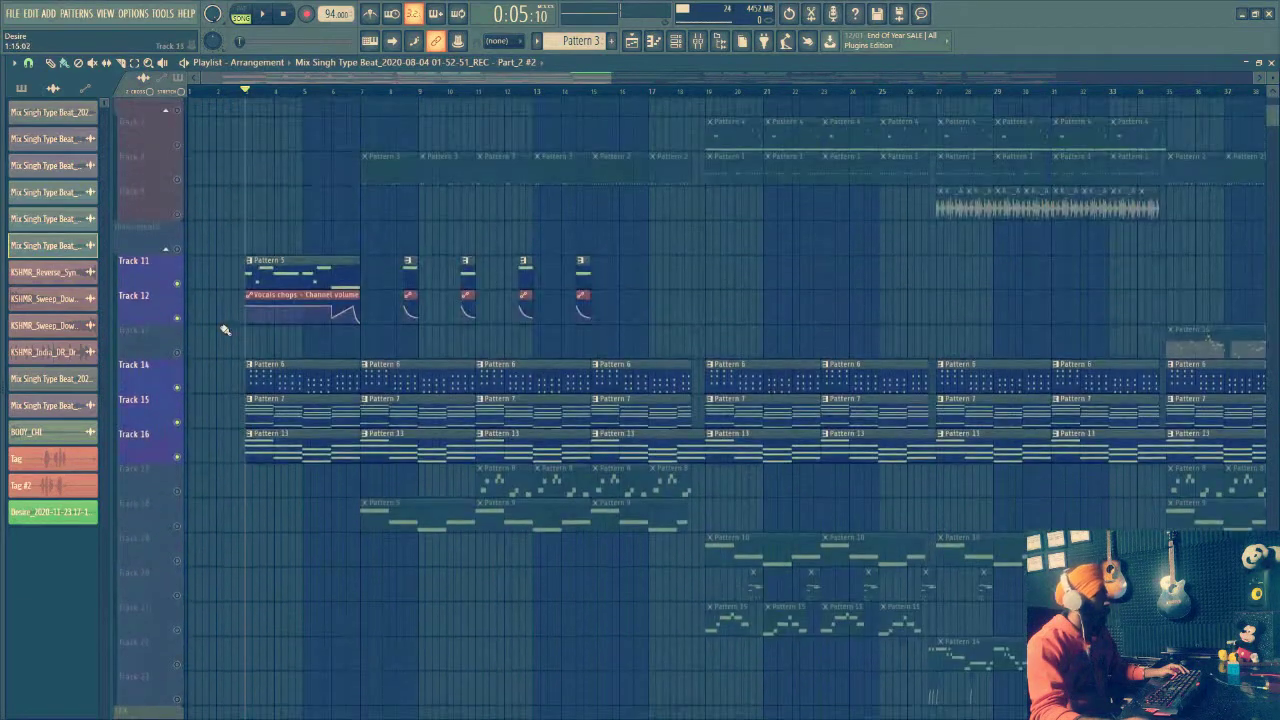
scroll(255, 96, up, 4)
click(265, 63)
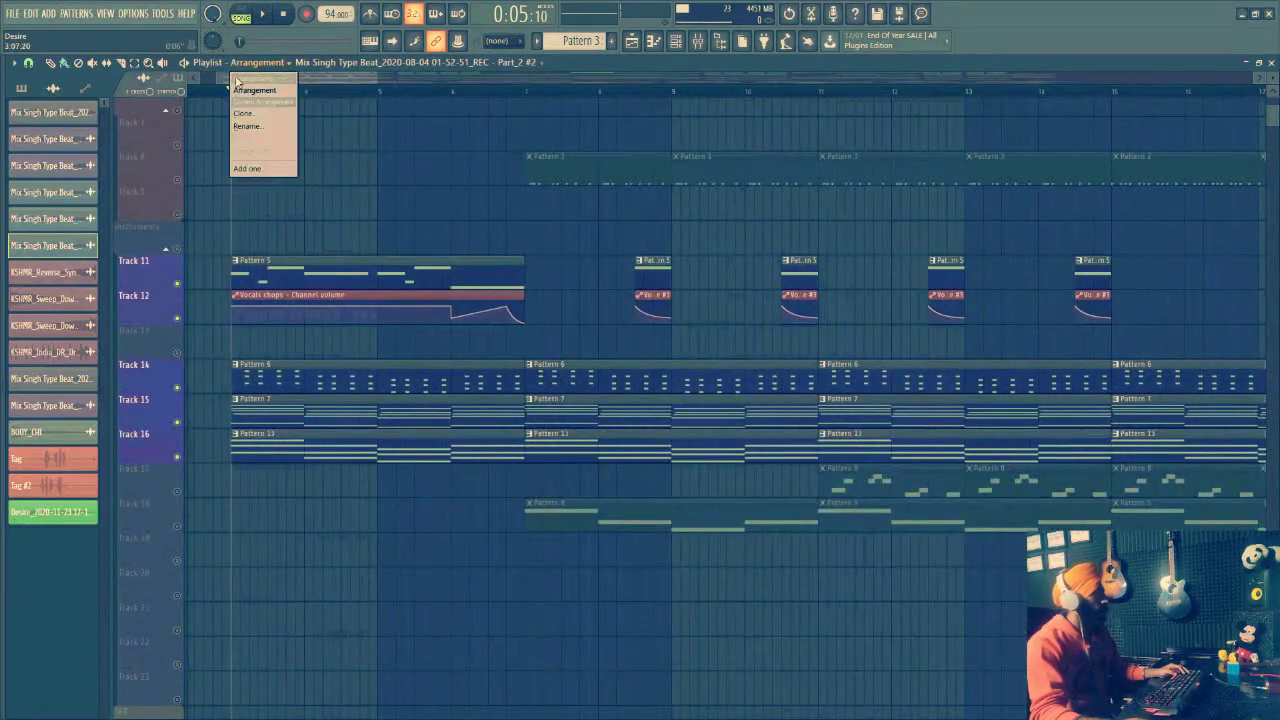
click(237, 80)
drag(253, 79, 239, 82)
right_click(177, 285)
click(178, 318)
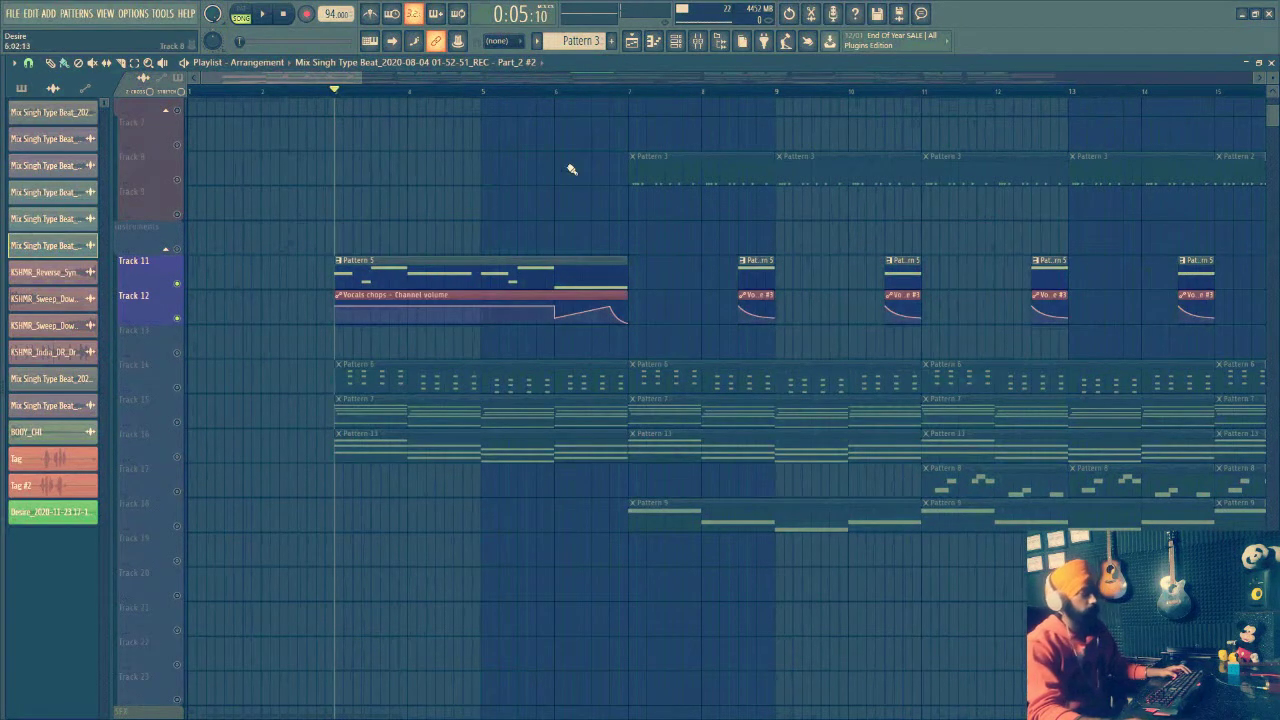
Check the channel rack and play back the soloed vocal chops intro from bar 3
click(676, 41)
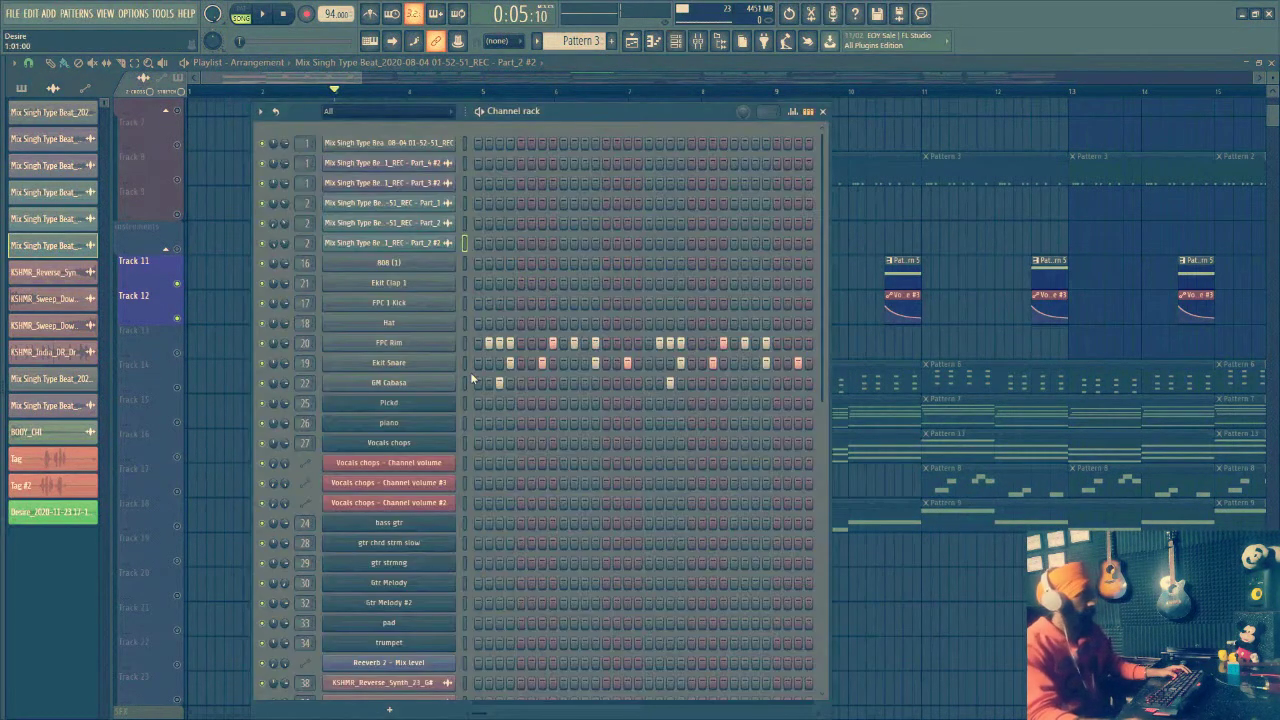
key(F6)
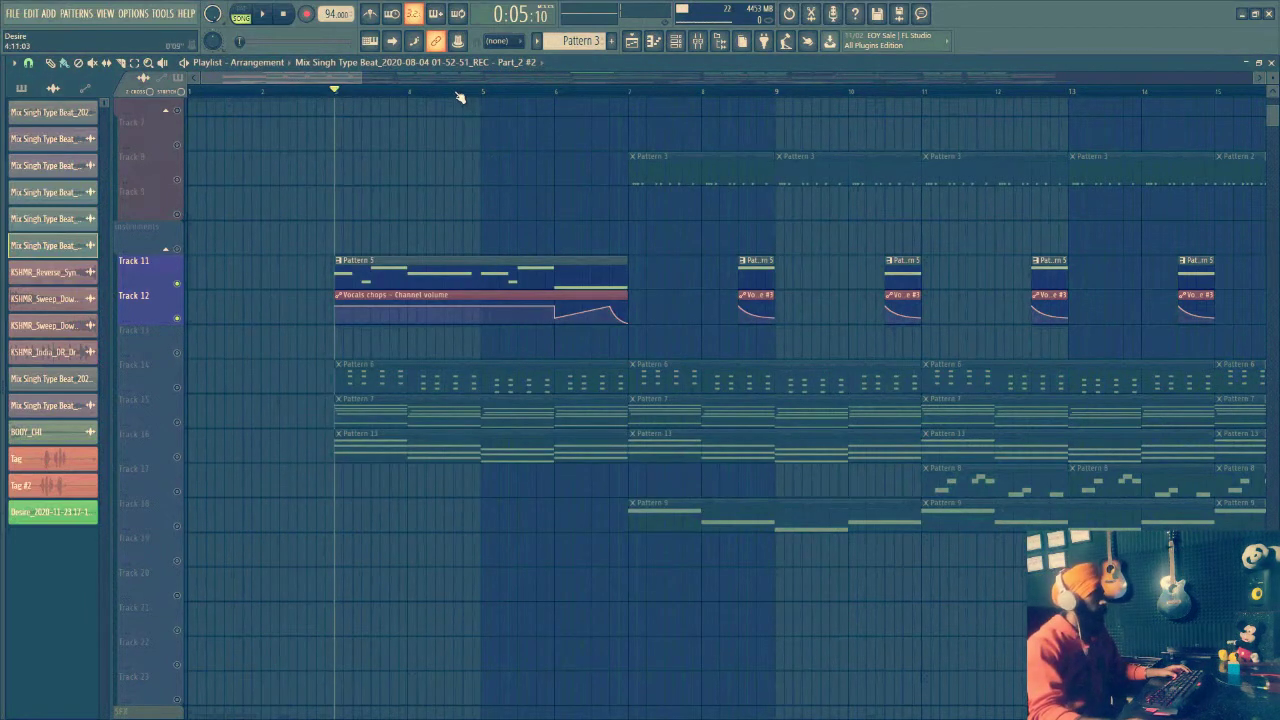
scroll(352, 89, up, 3)
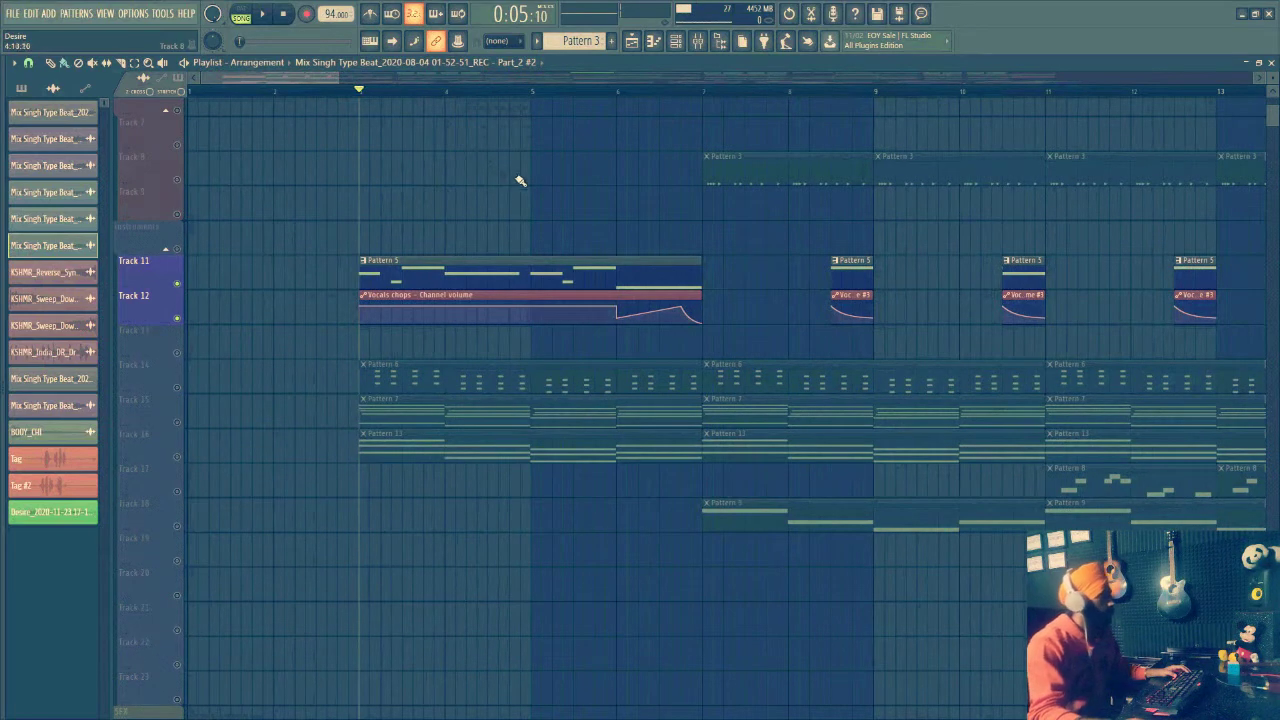
key(space)
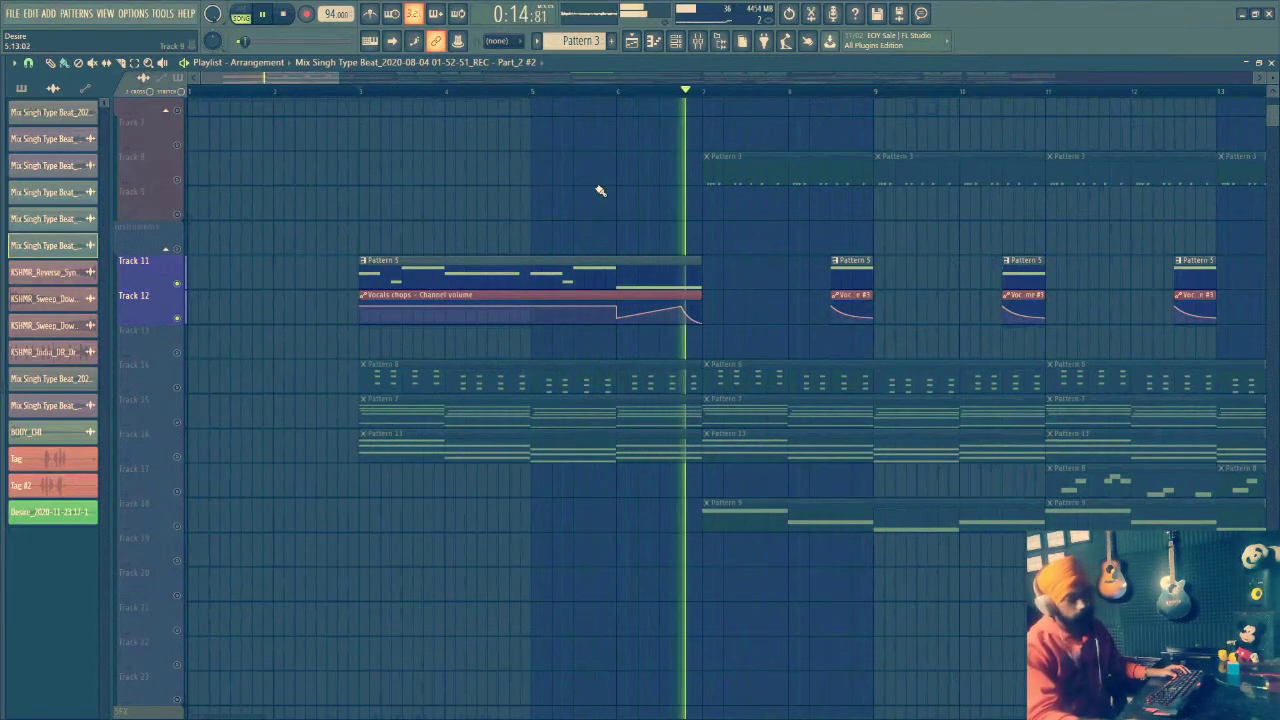
key(space)
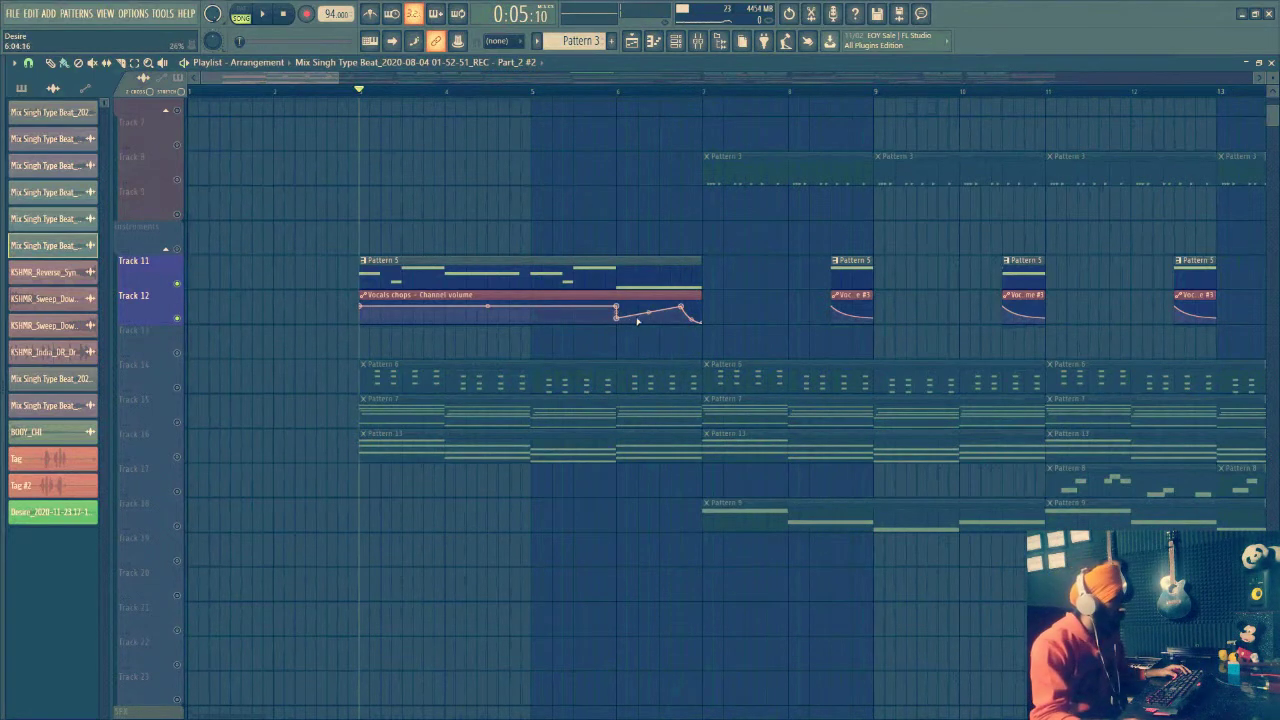
Solo Track 14 and look at its Pattern 6 clip in the piano roll
click(180, 388)
click(180, 422)
right_click(181, 390)
double_click(409, 376)
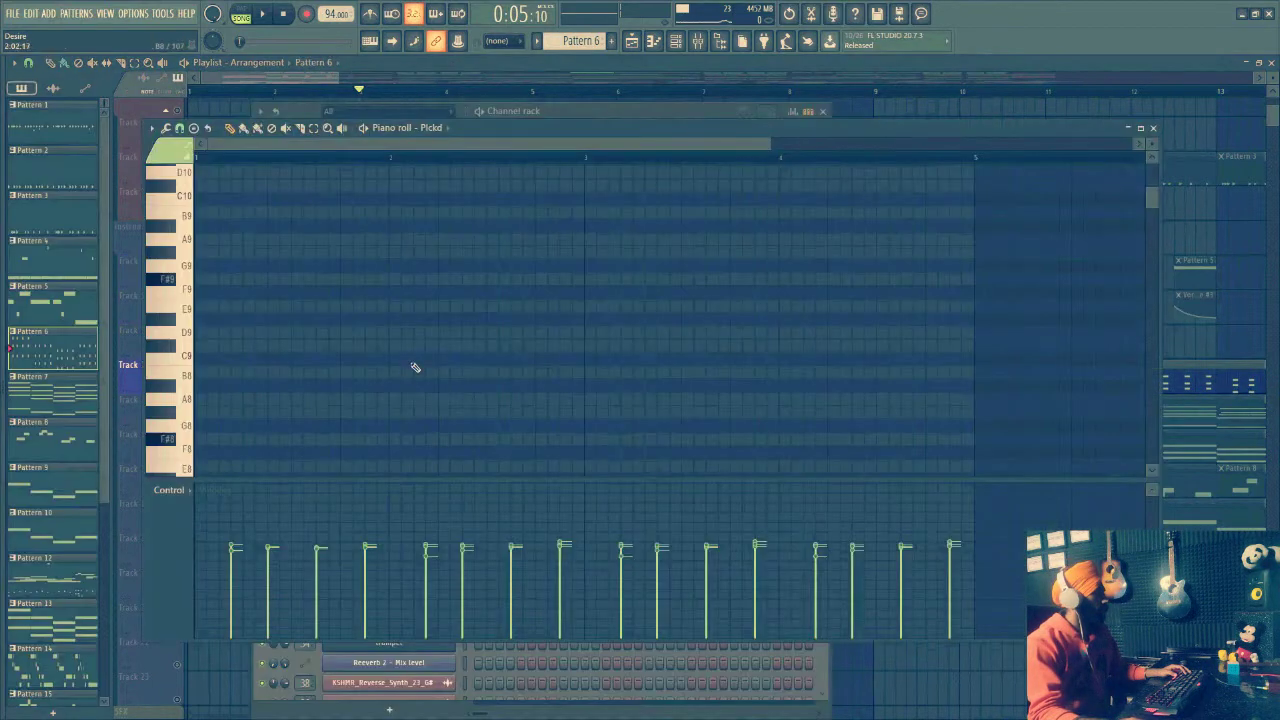
key(Escape)
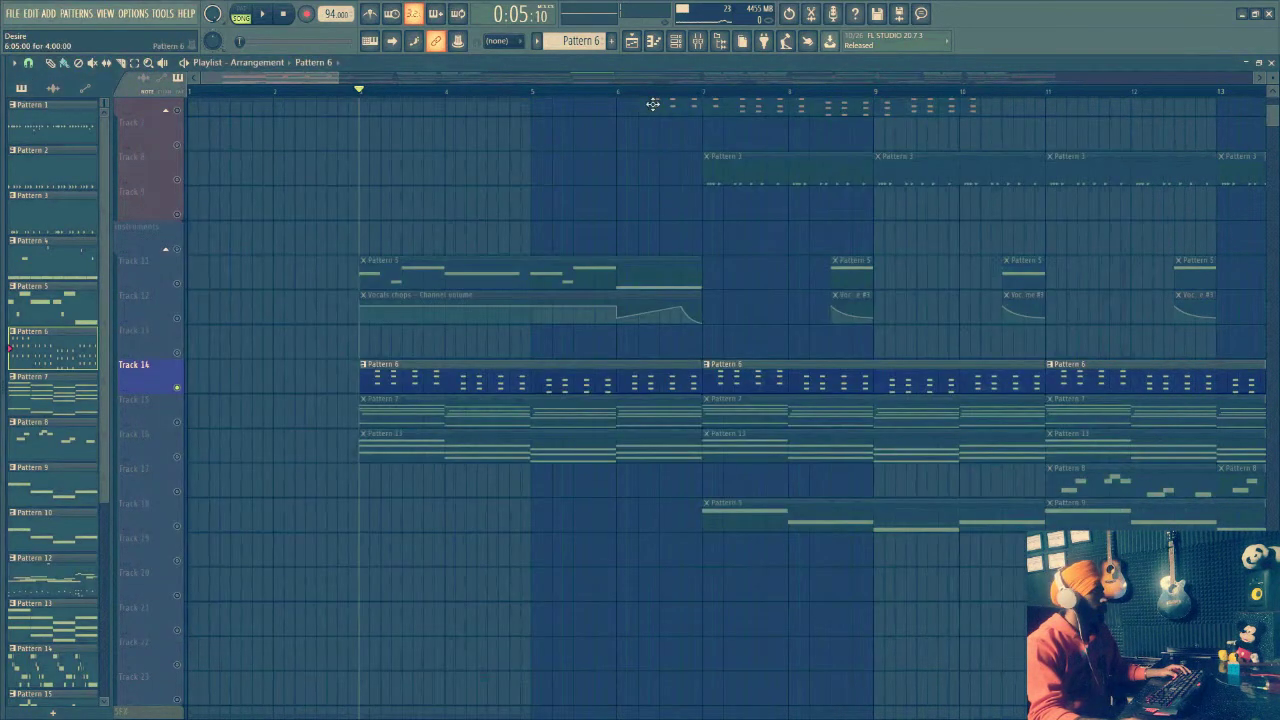
Examine the Nexus preset of the Pickd channel and listen to the soloed Track 14
key(F6)
click(447, 407)
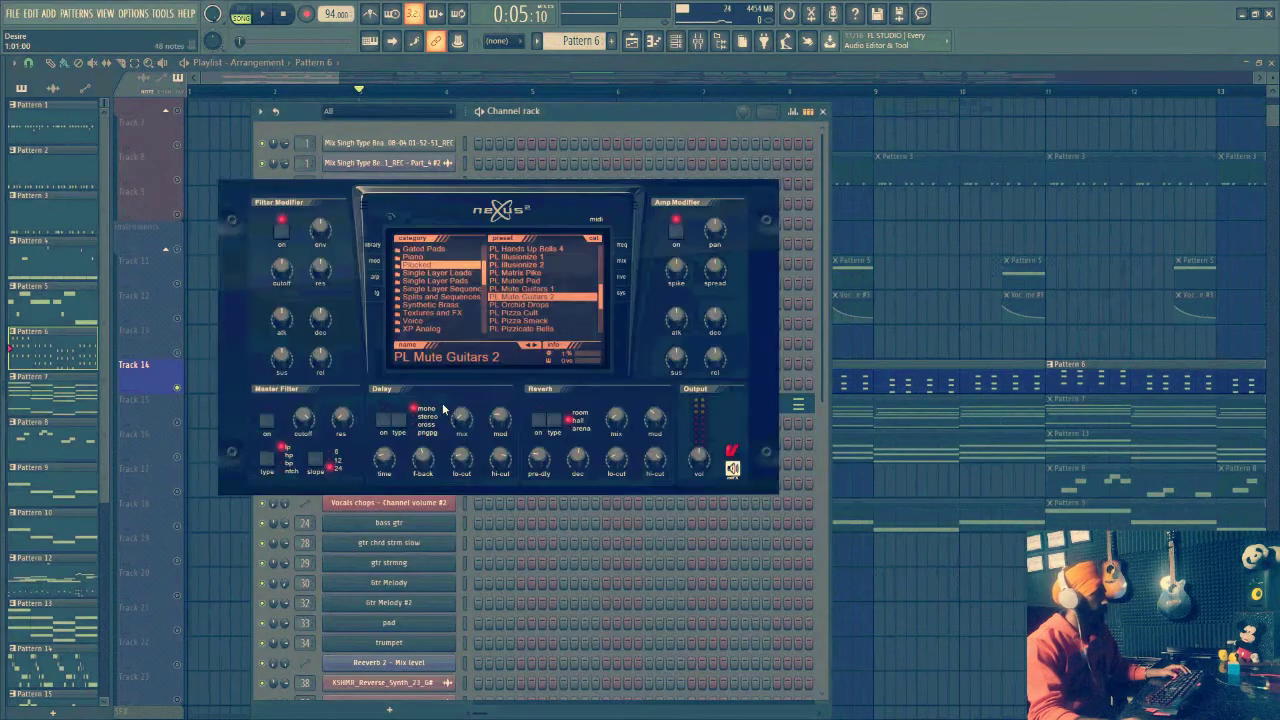
drag(544, 168, 596, 167)
key(space)
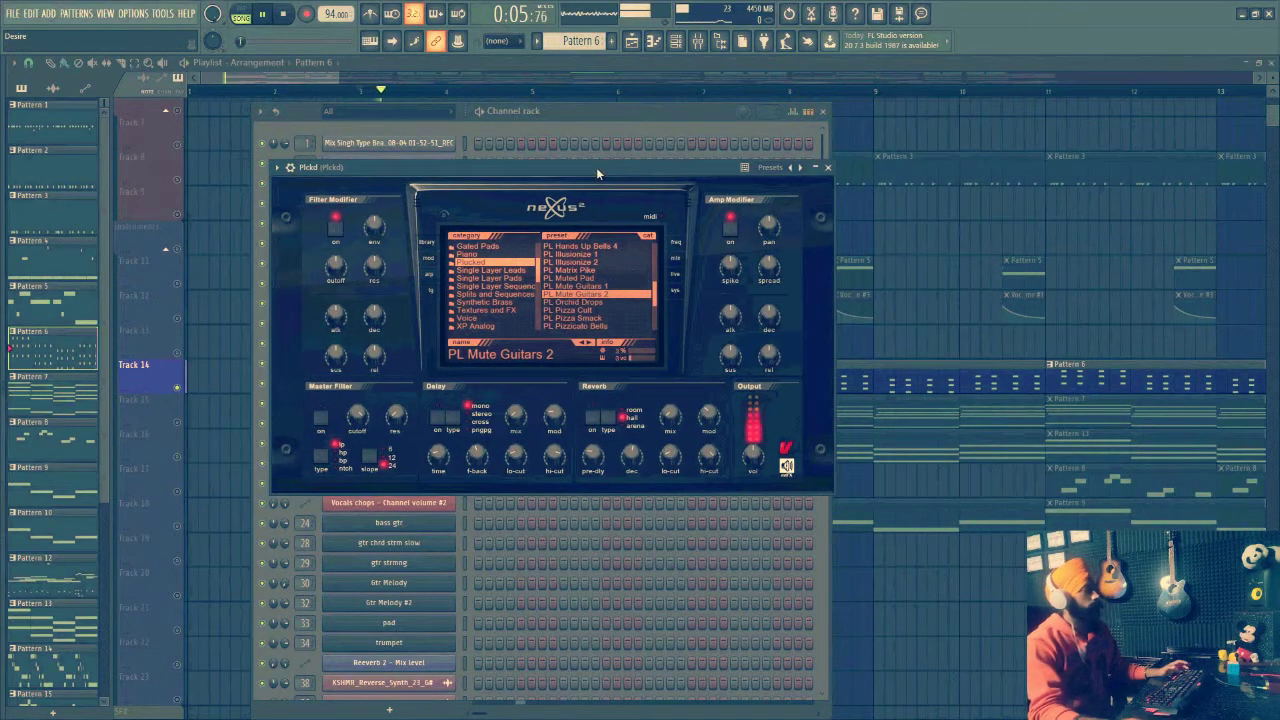
click(324, 75)
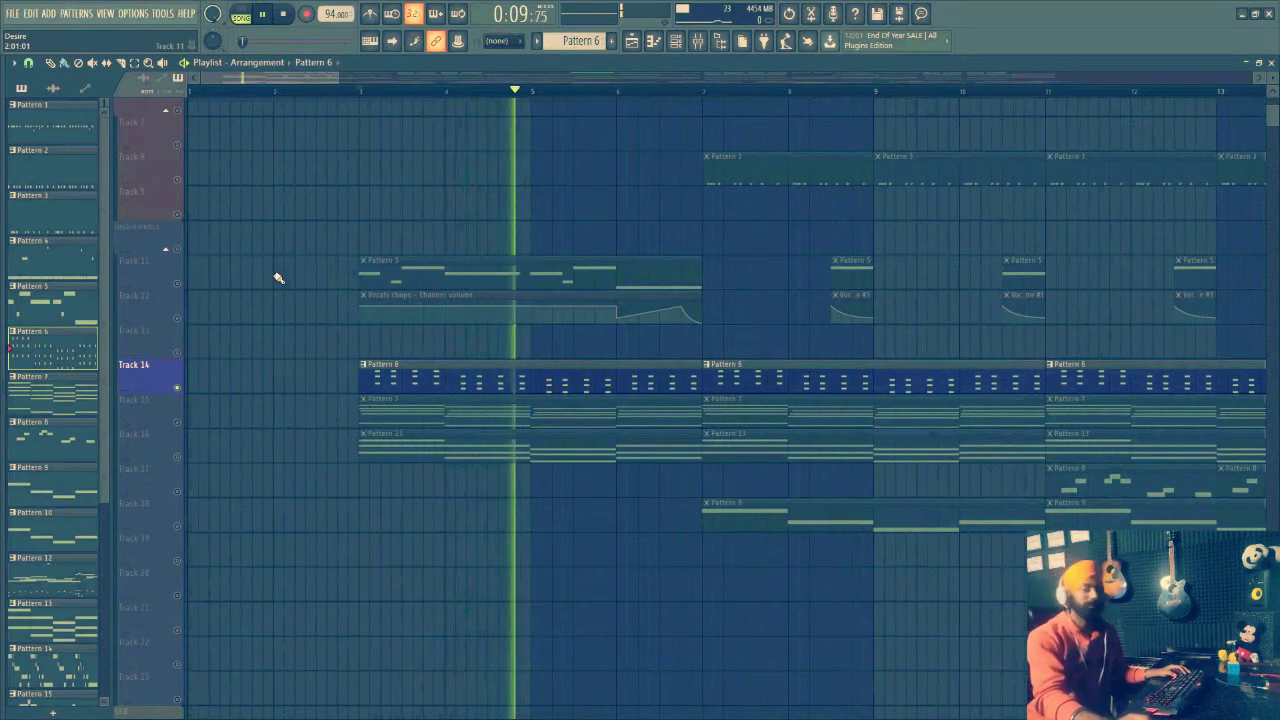
scroll(273, 278, down, 2)
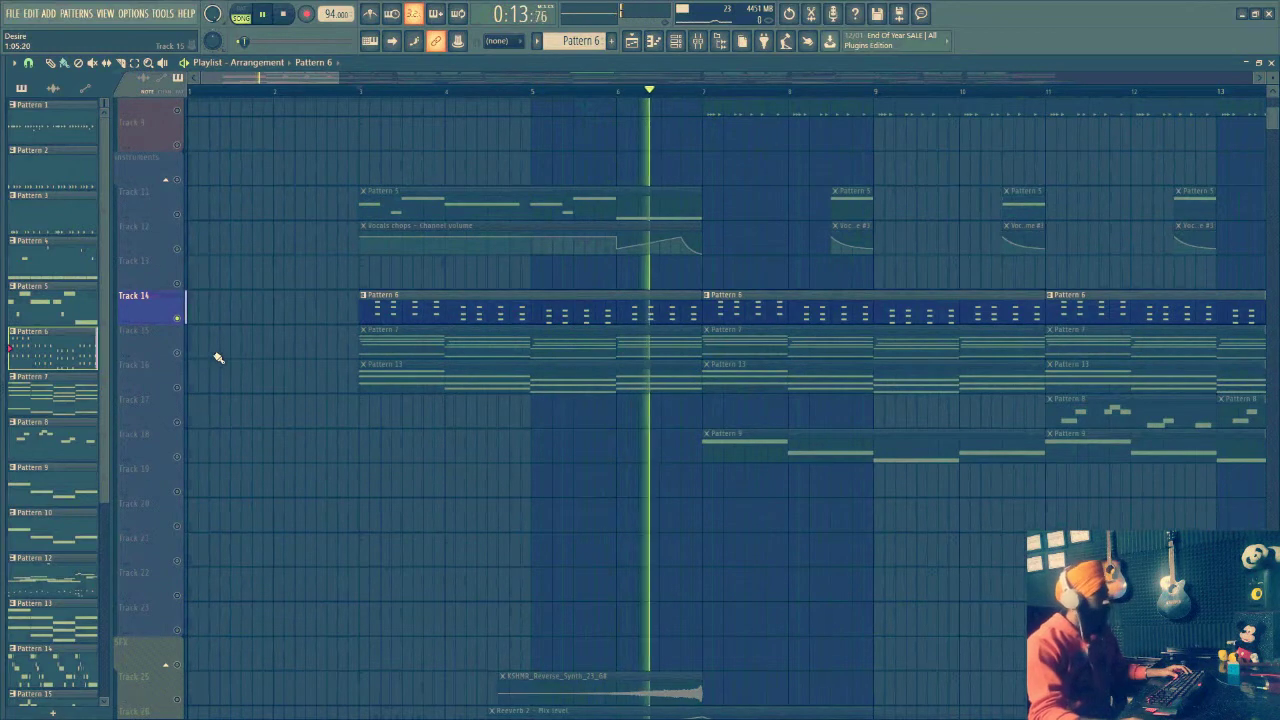
key(space)
Solo Track 15 and play it back with Pattern 7's piano chords shown in the piano roll
right_click(179, 354)
double_click(424, 352)
scroll(494, 277, down, 8)
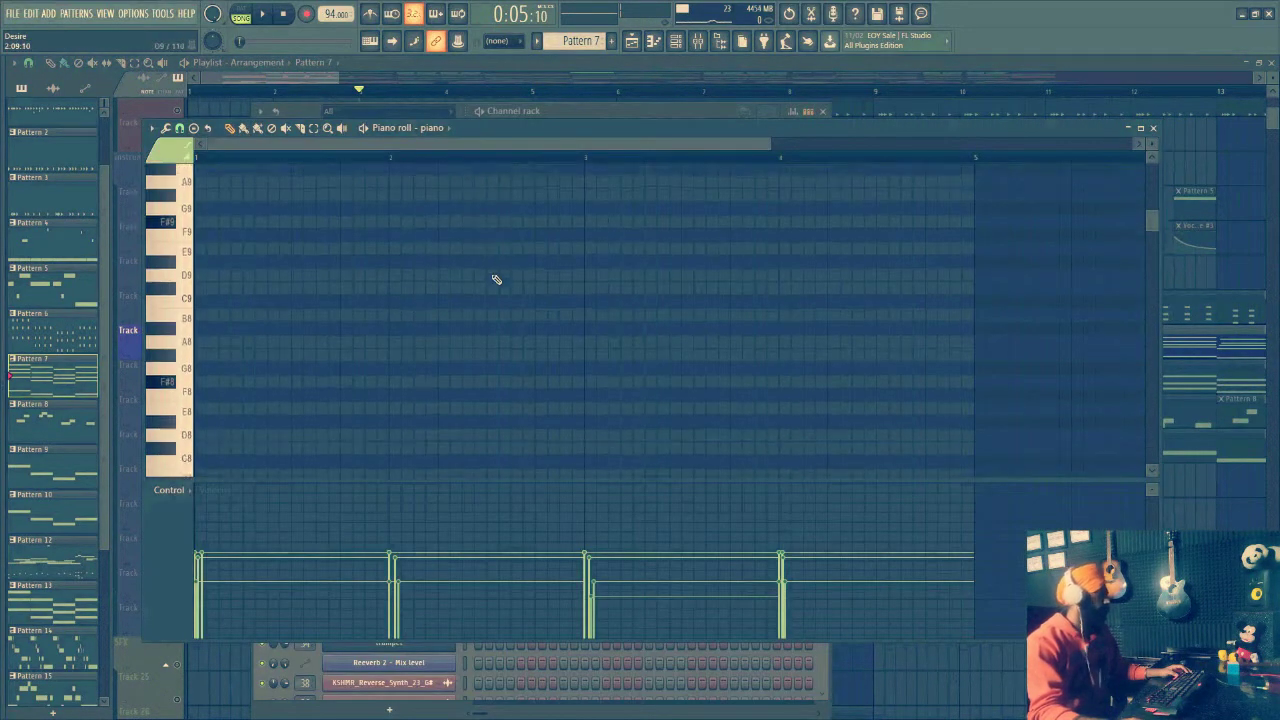
key(space)
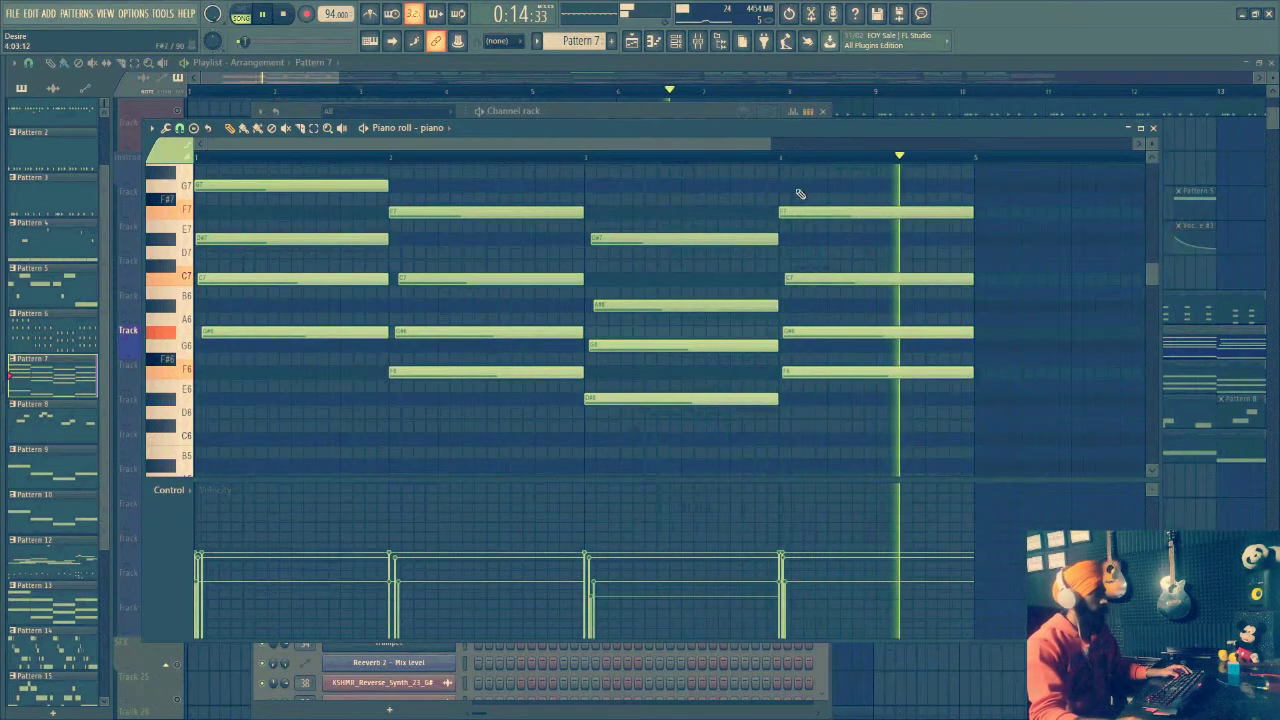
click(309, 77)
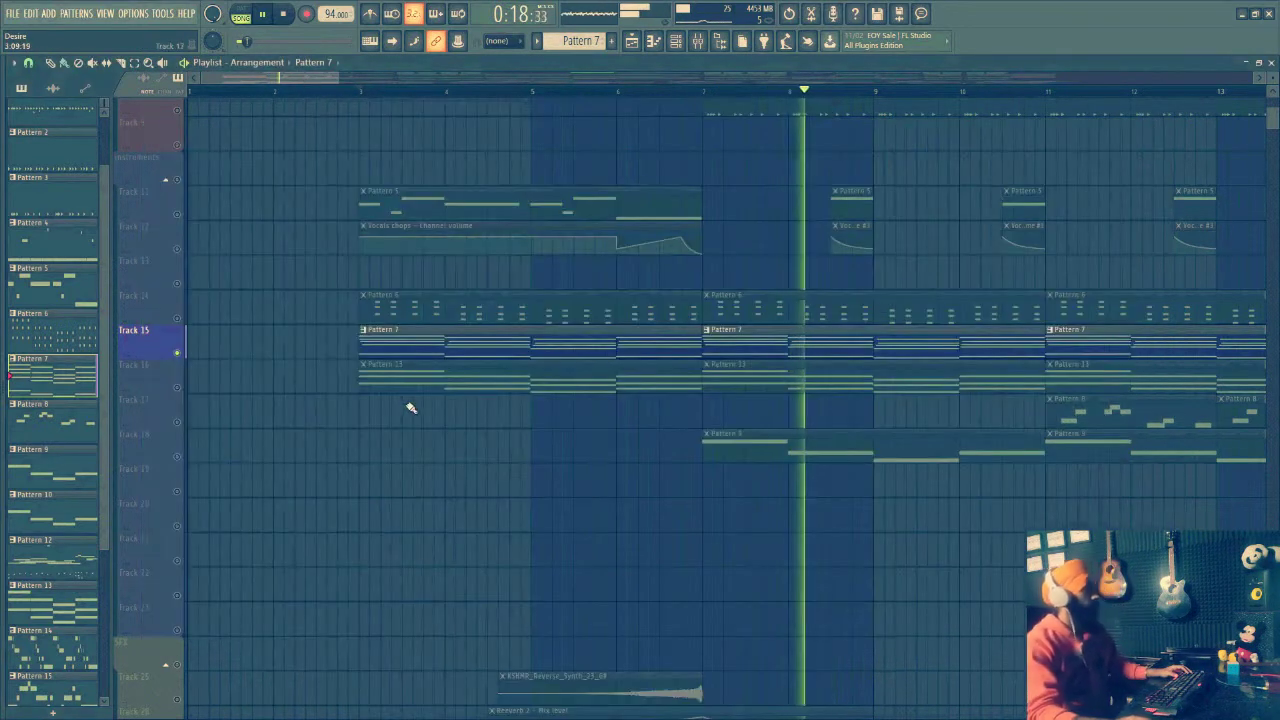
key(space)
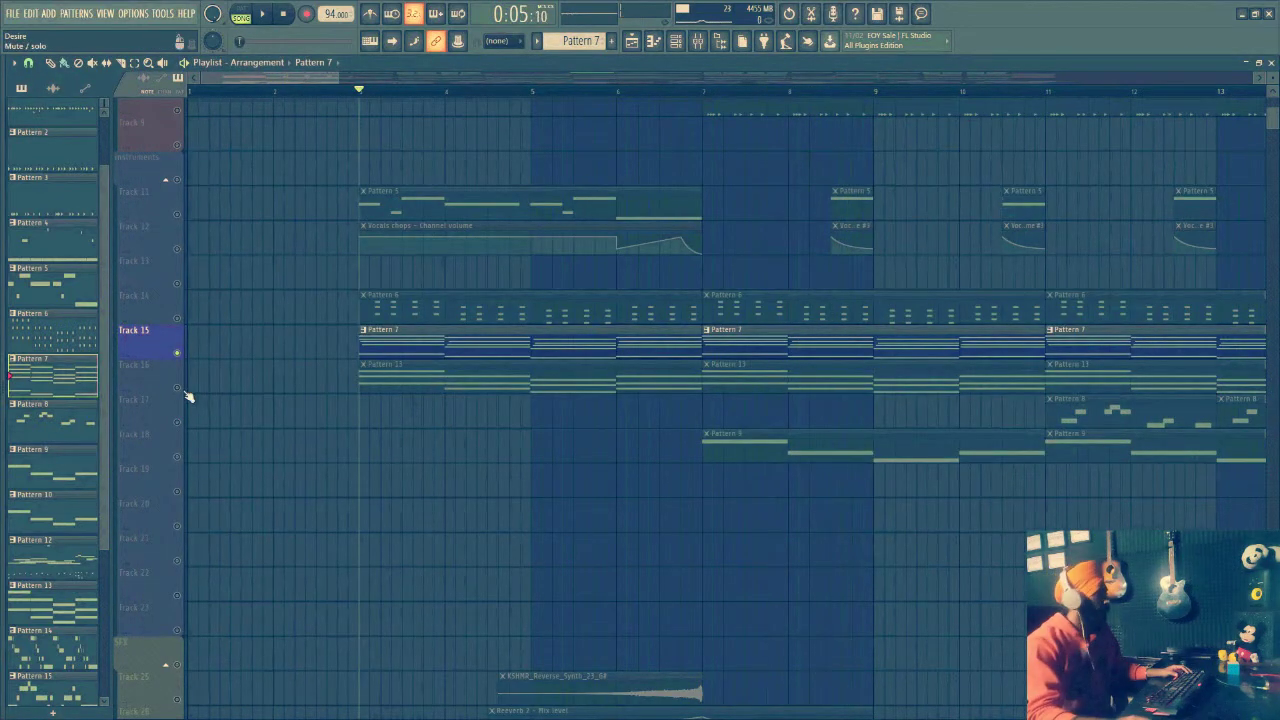
Solo Track 16, with Pattern 13's pad notes opened in the piano roll, and start playback
click(180, 390)
double_click(512, 388)
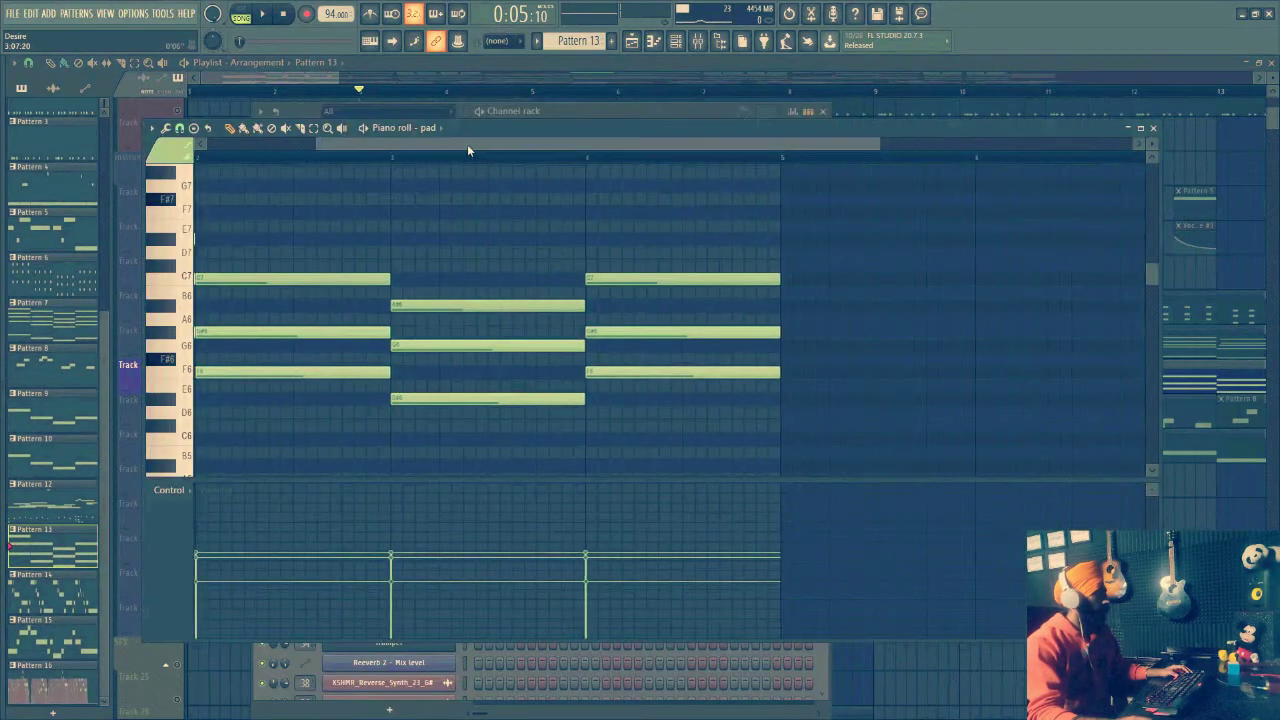
click(585, 111)
key(space)
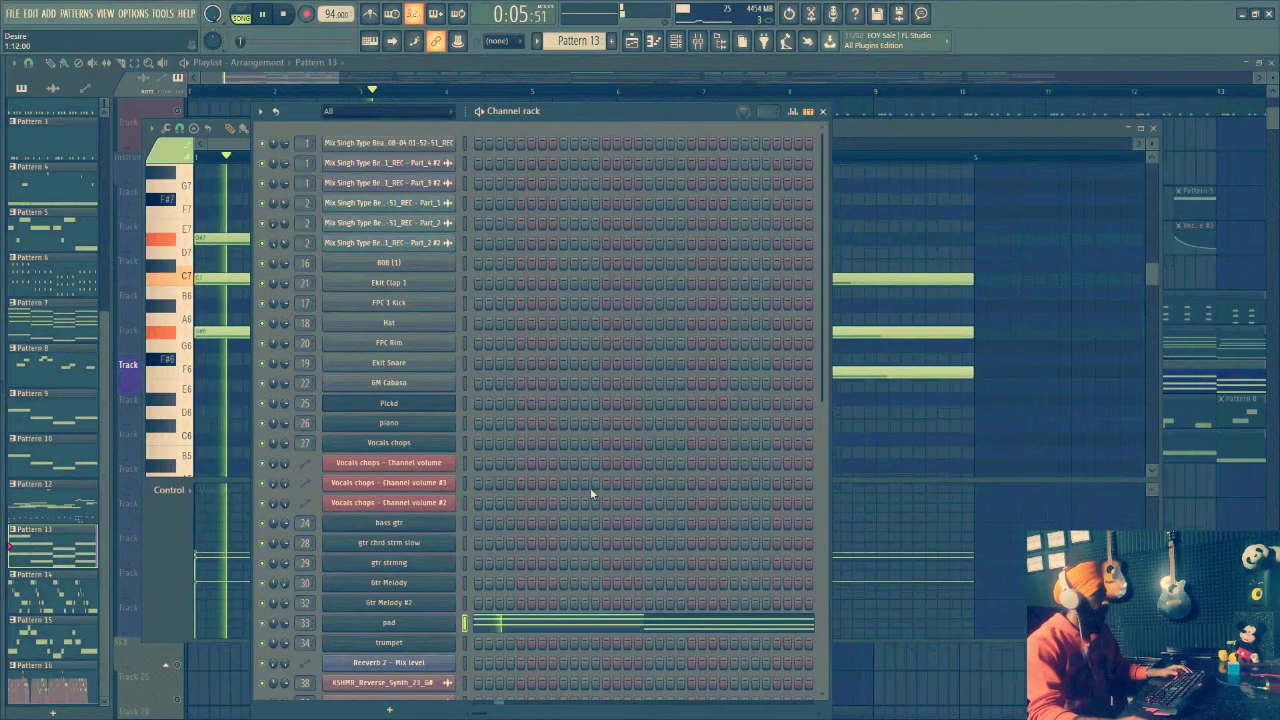
Examine the pad channel's synth settings and piano roll notes during playback, and stop playback back in the playlist
click(437, 626)
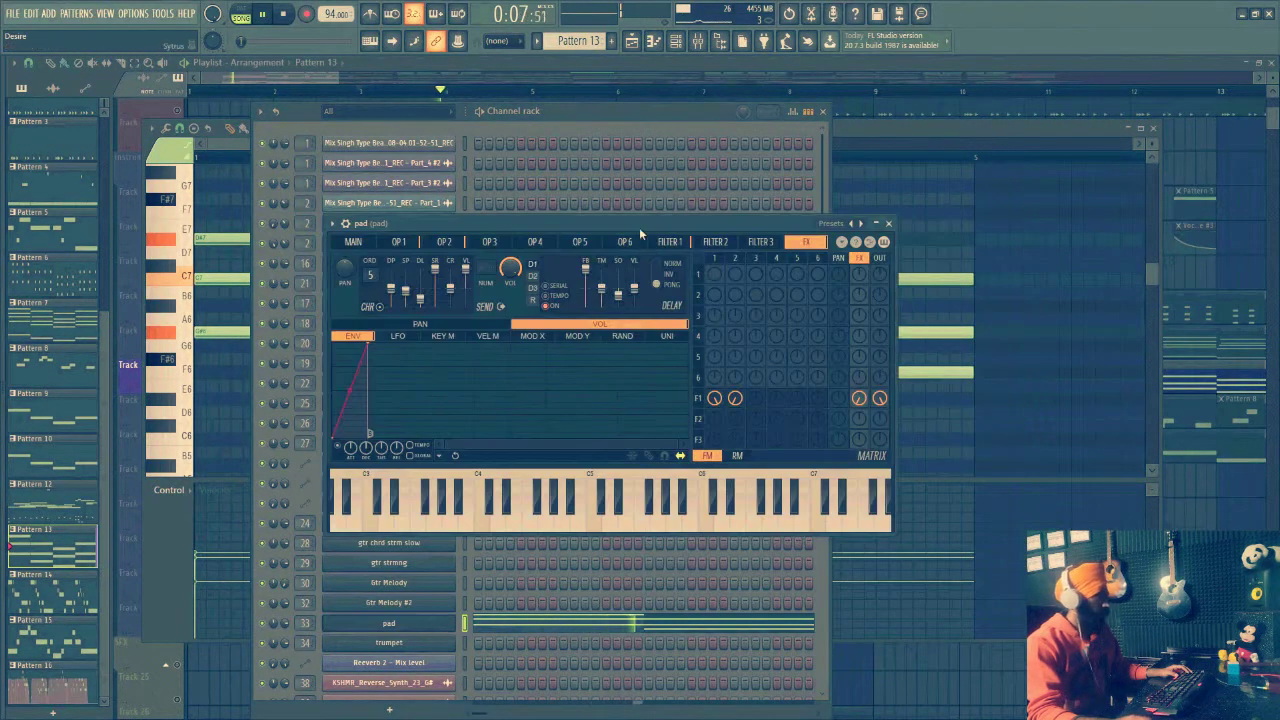
drag(639, 227, 700, 228)
click(952, 228)
click(910, 125)
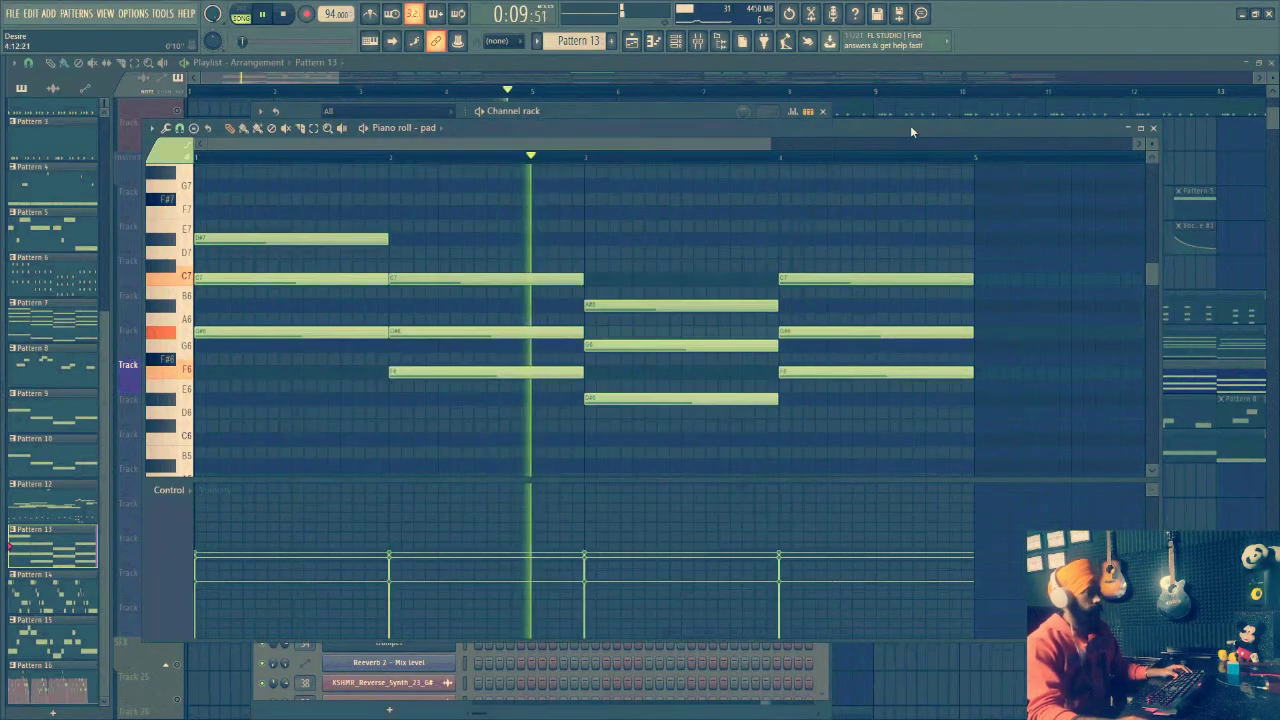
click(334, 75)
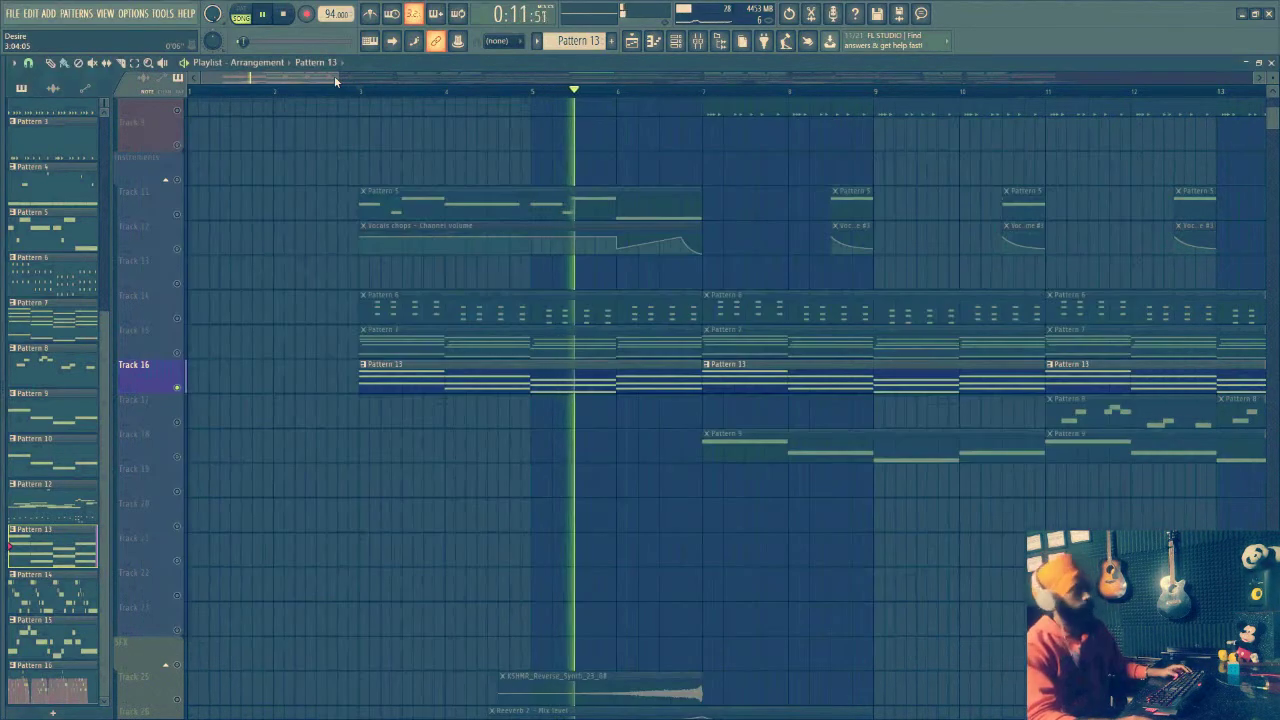
scroll(280, 357, down, 3)
key(space)
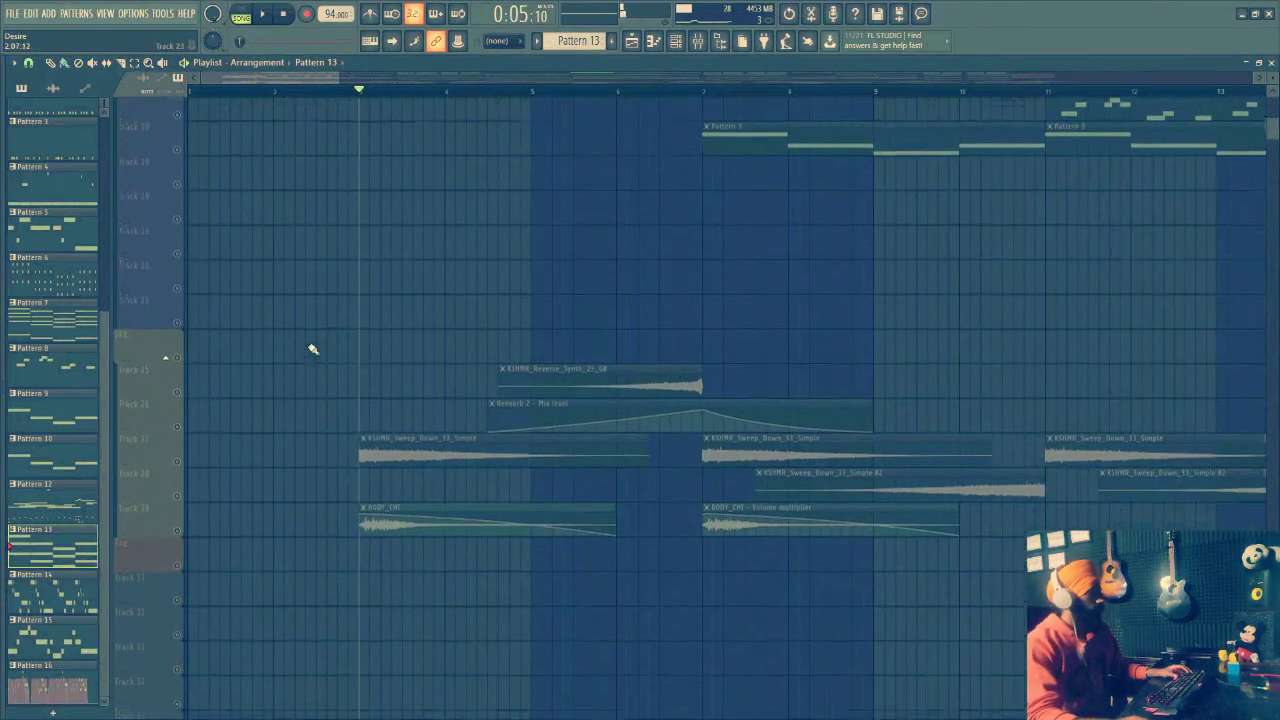
Solo Track 27 in the effects group and enable Tracks 25, 26 and 29 alongside it
click(180, 456)
ctrl+click(180, 525)
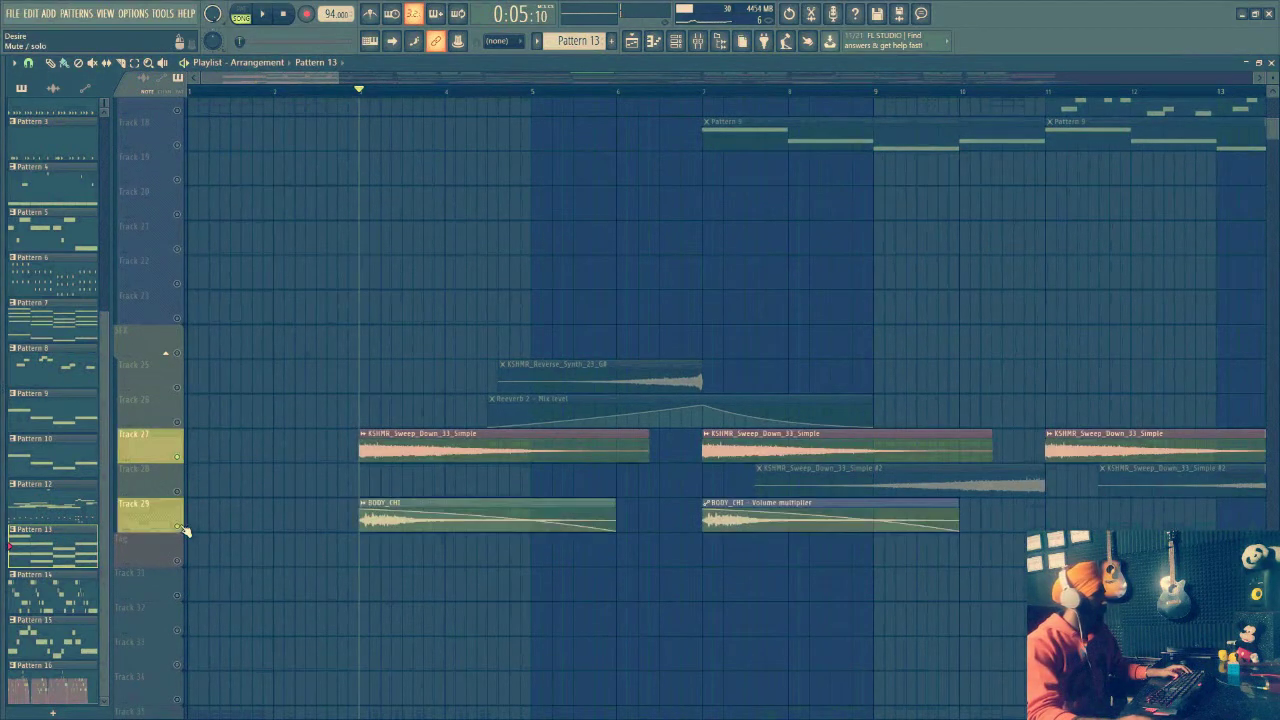
ctrl+click(179, 389)
ctrl+click(180, 424)
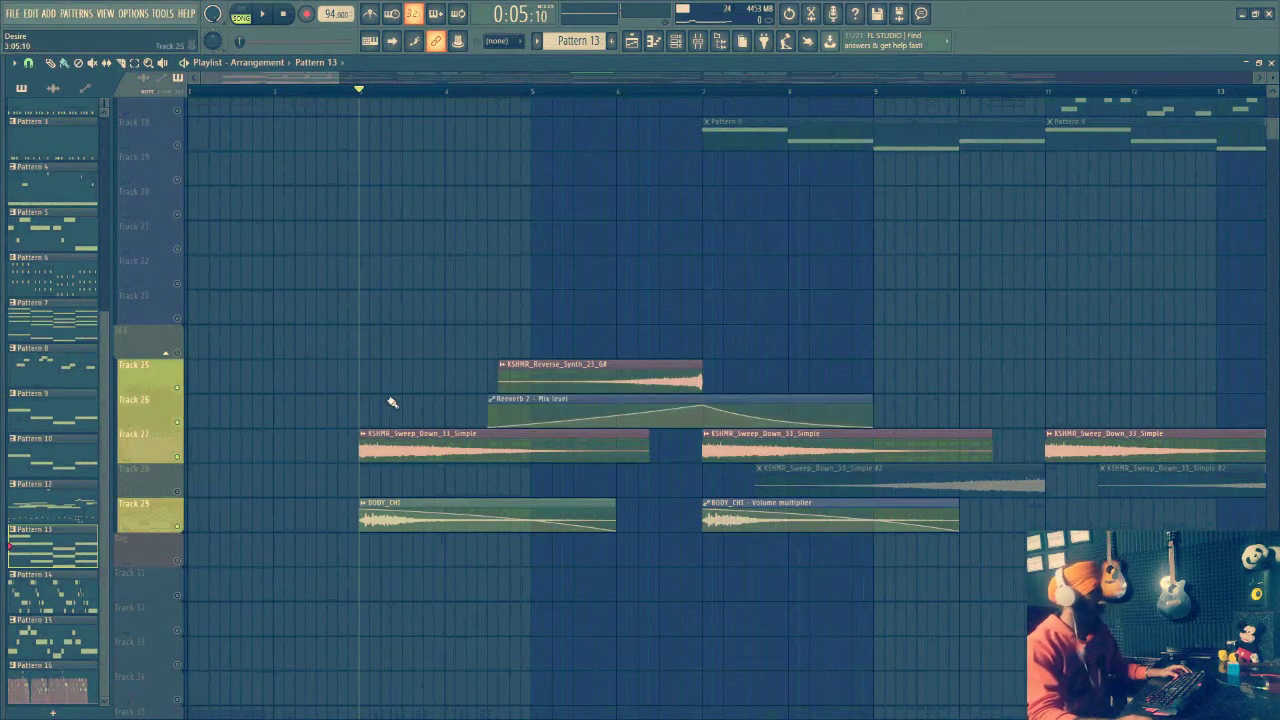
Solo Track 29 and play back its BODY_CHI sample from bar 3
click(182, 527)
key(space)
key(space)
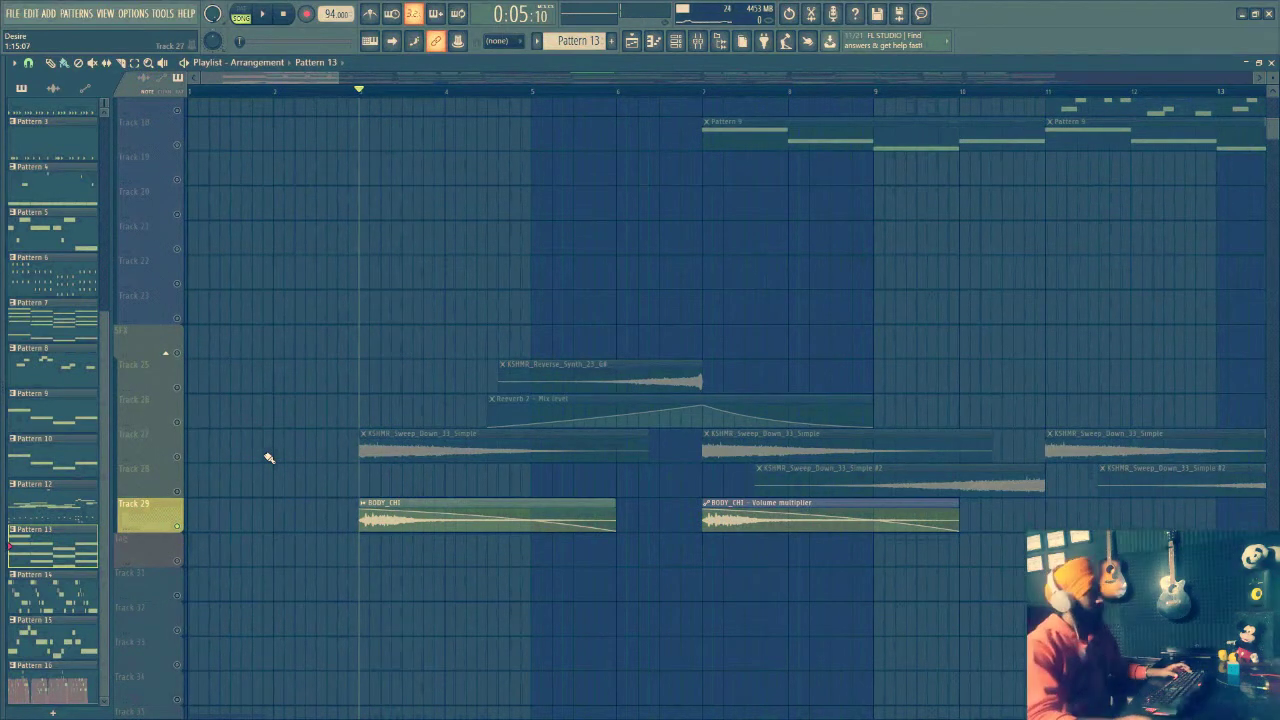
Solo Track 27 and play back its KSHMR_Sweep_Down_33_Simple sample from bar 3
click(184, 459)
key(space)
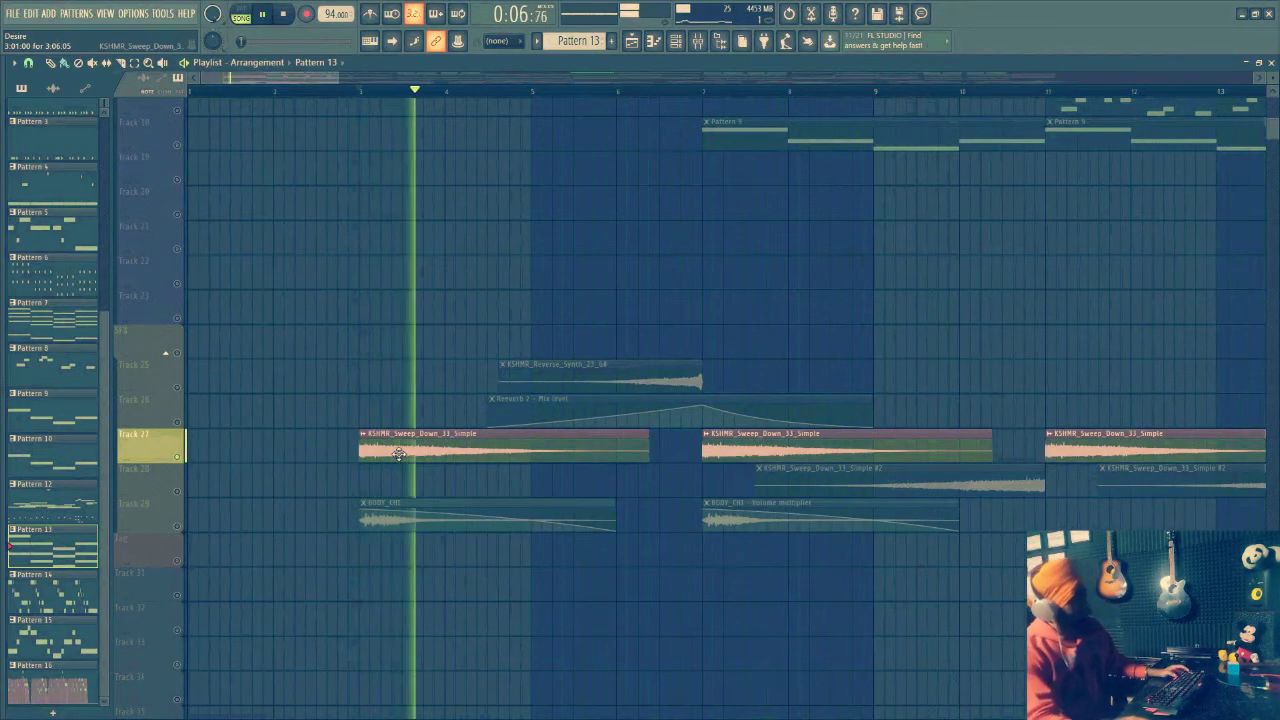
key(space)
Enable Tracks 26 and 25 and play back the reverse synth with its reverb automation from shortly before bar 5, muting Track 27 during playback
click(176, 420)
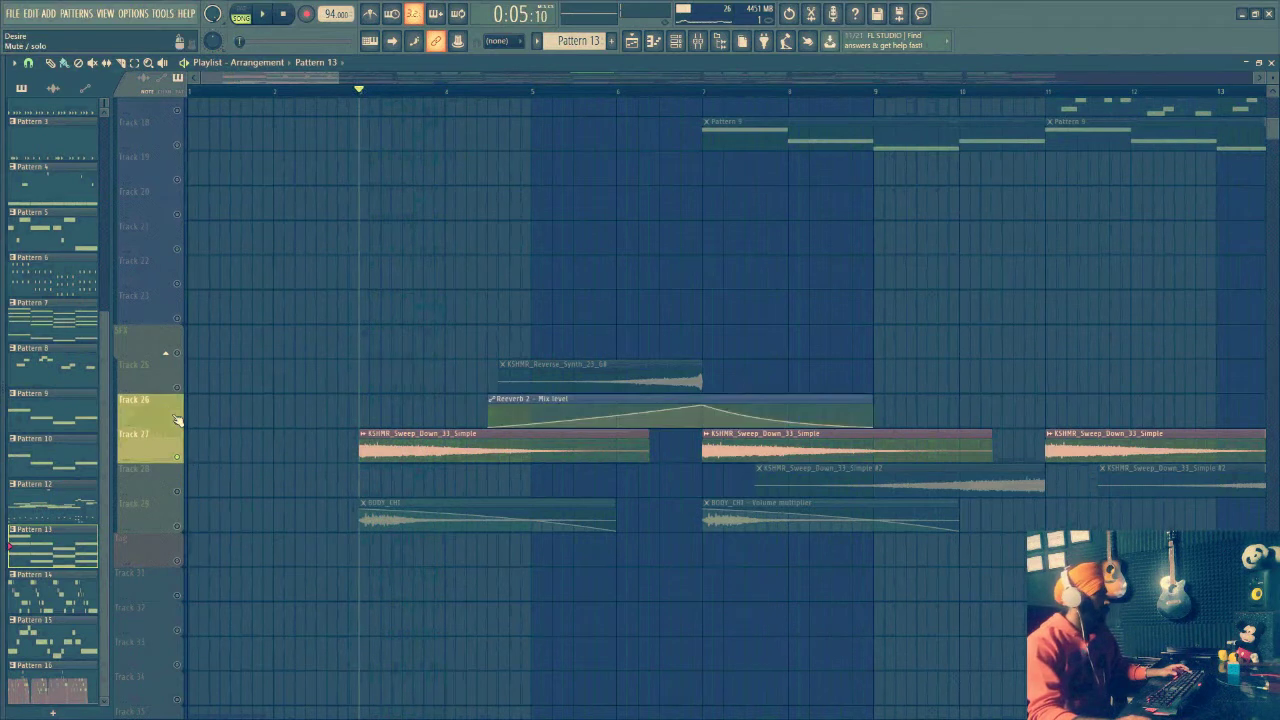
drag(176, 420, 180, 392)
click(515, 91)
key(space)
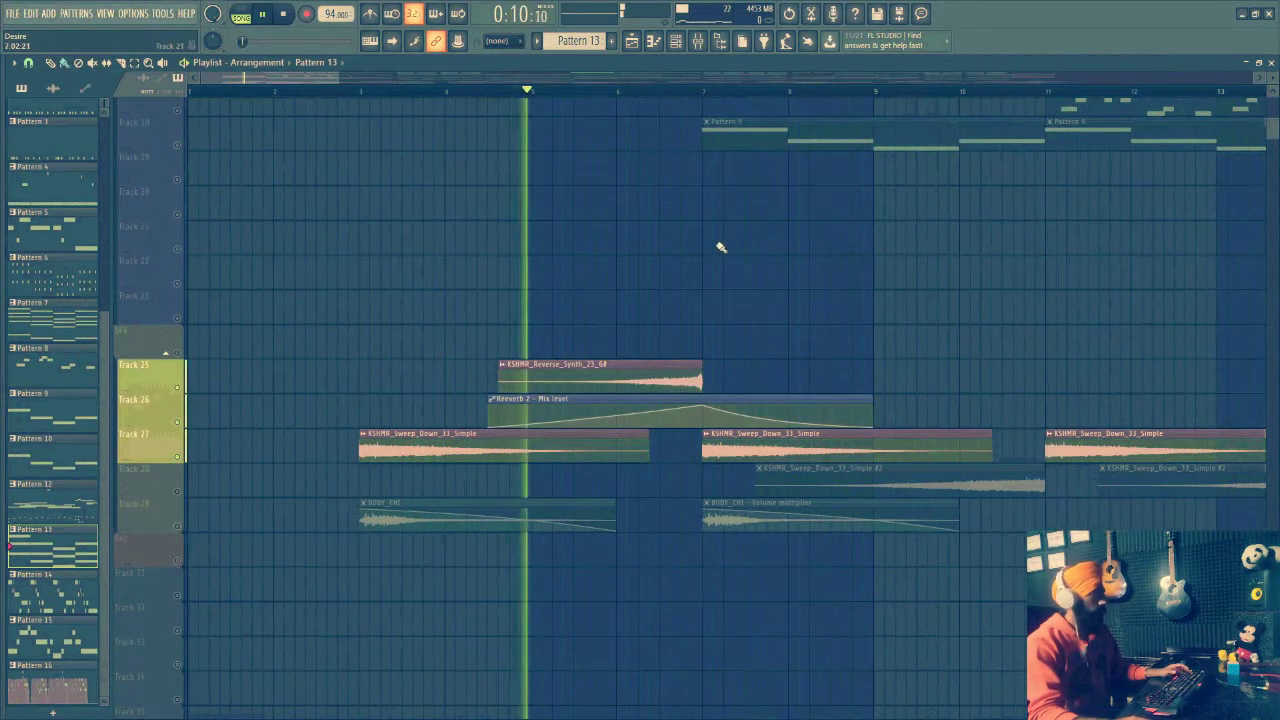
click(177, 457)
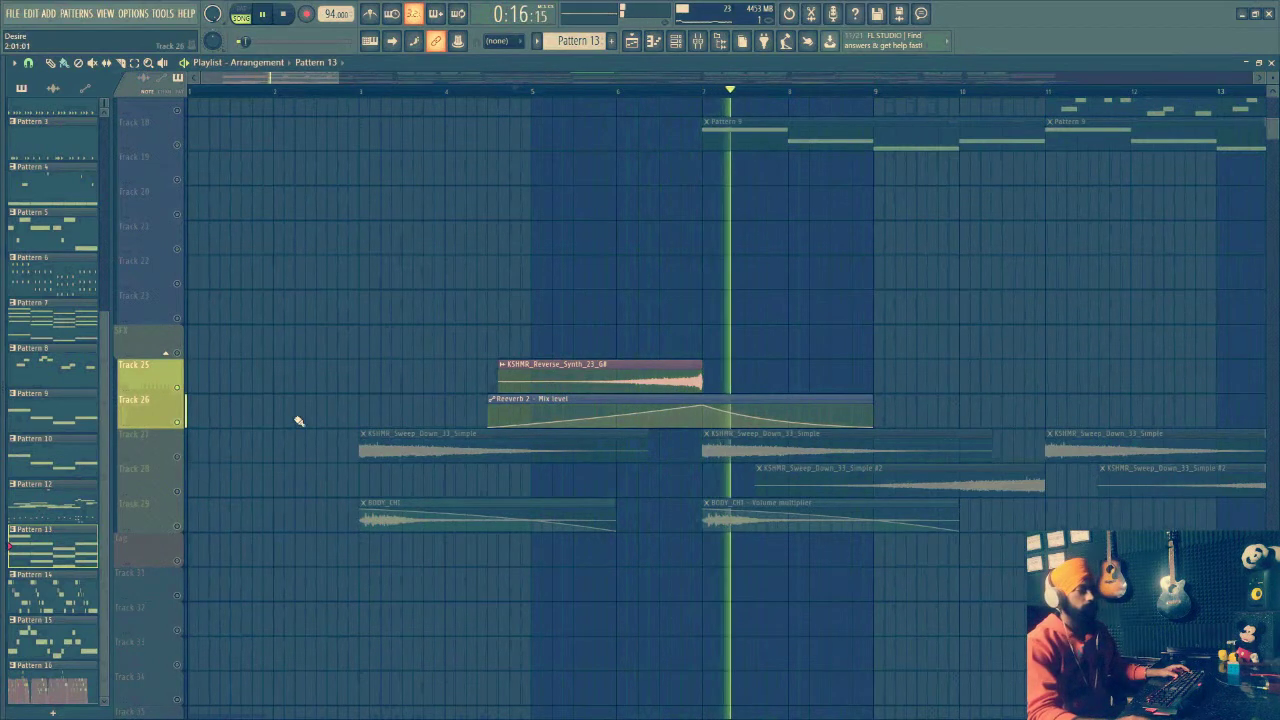
key(space)
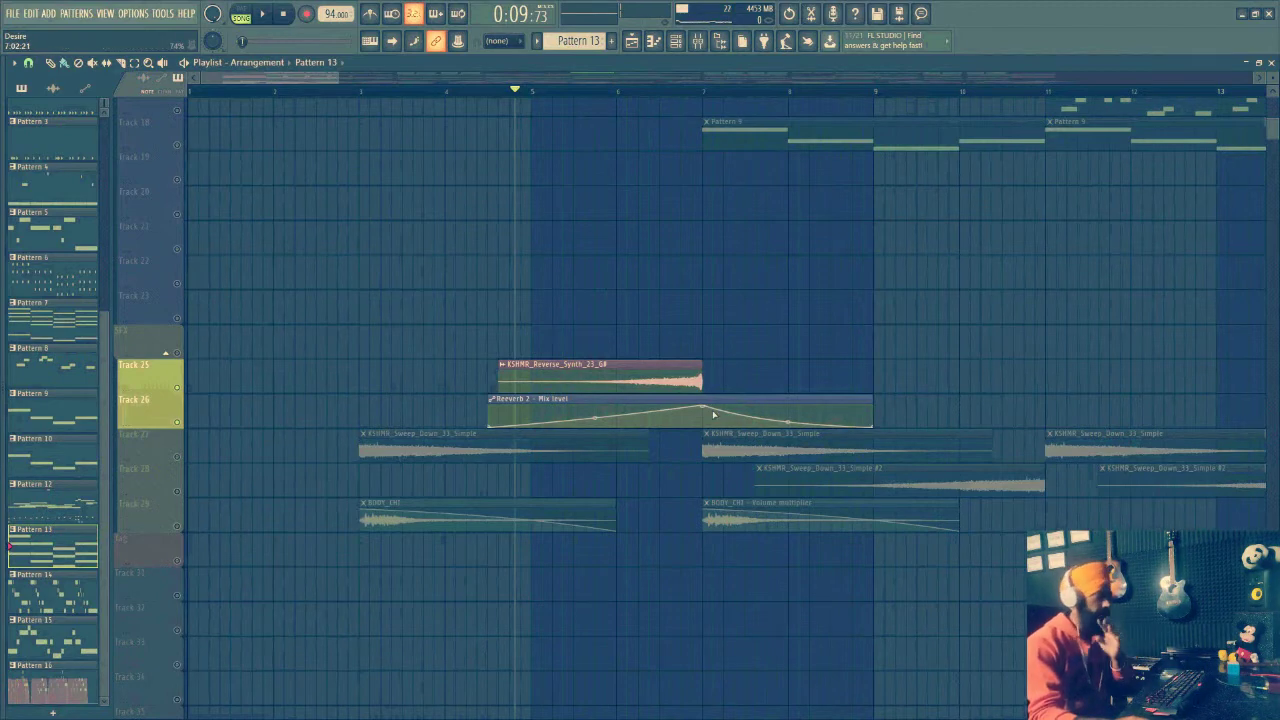
Turn all playlist tracks back on and place the playhead midway through bar 6
drag(338, 78, 547, 103)
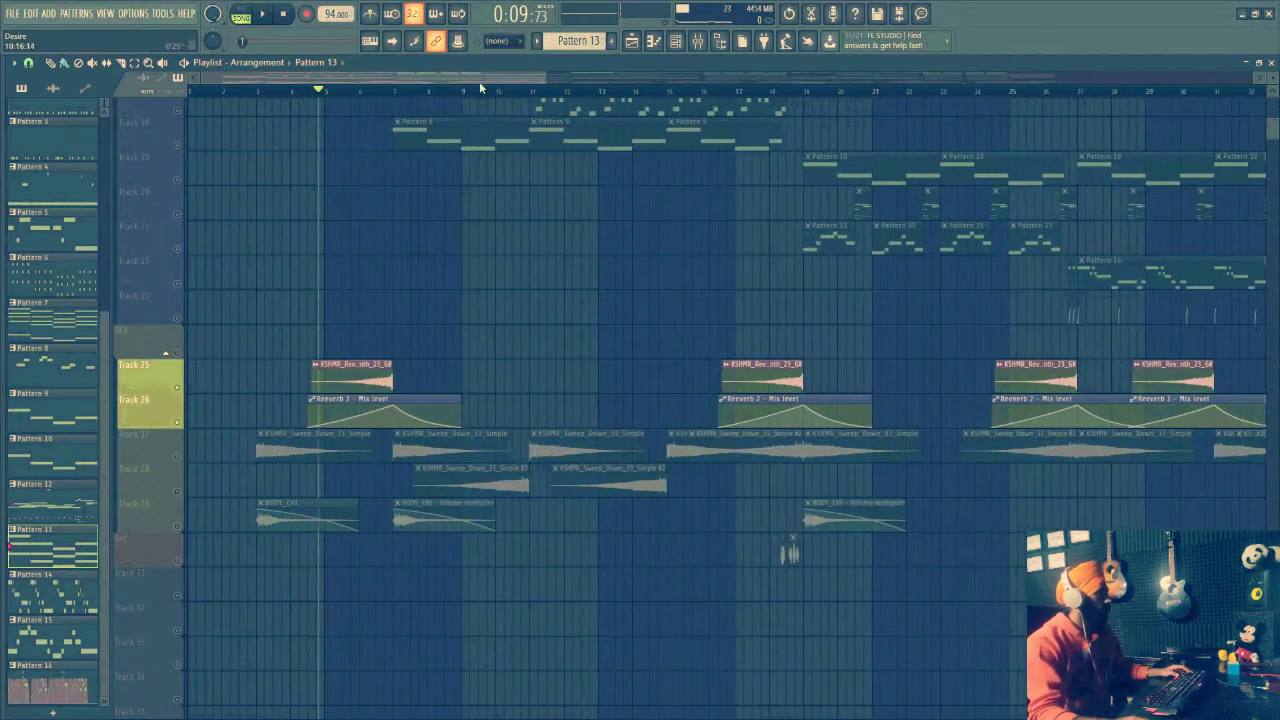
scroll(266, 404, up, 3)
right_click(177, 490)
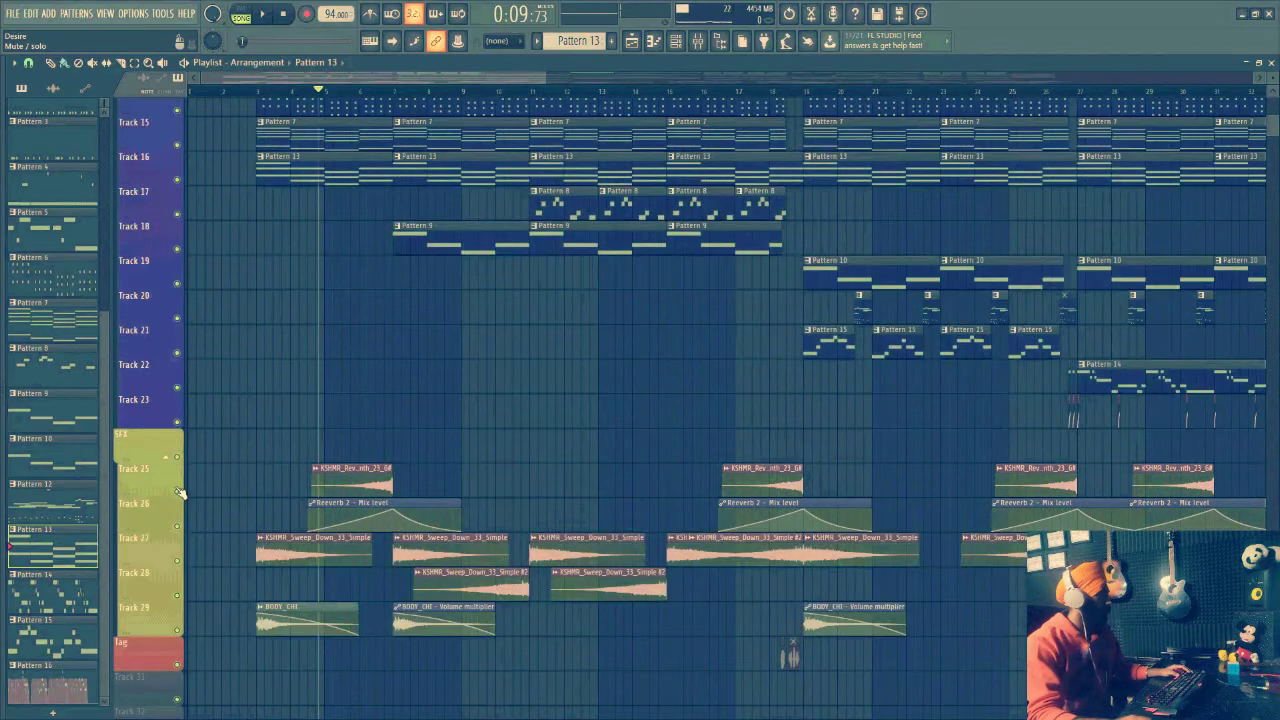
scroll(386, 398, up, 13)
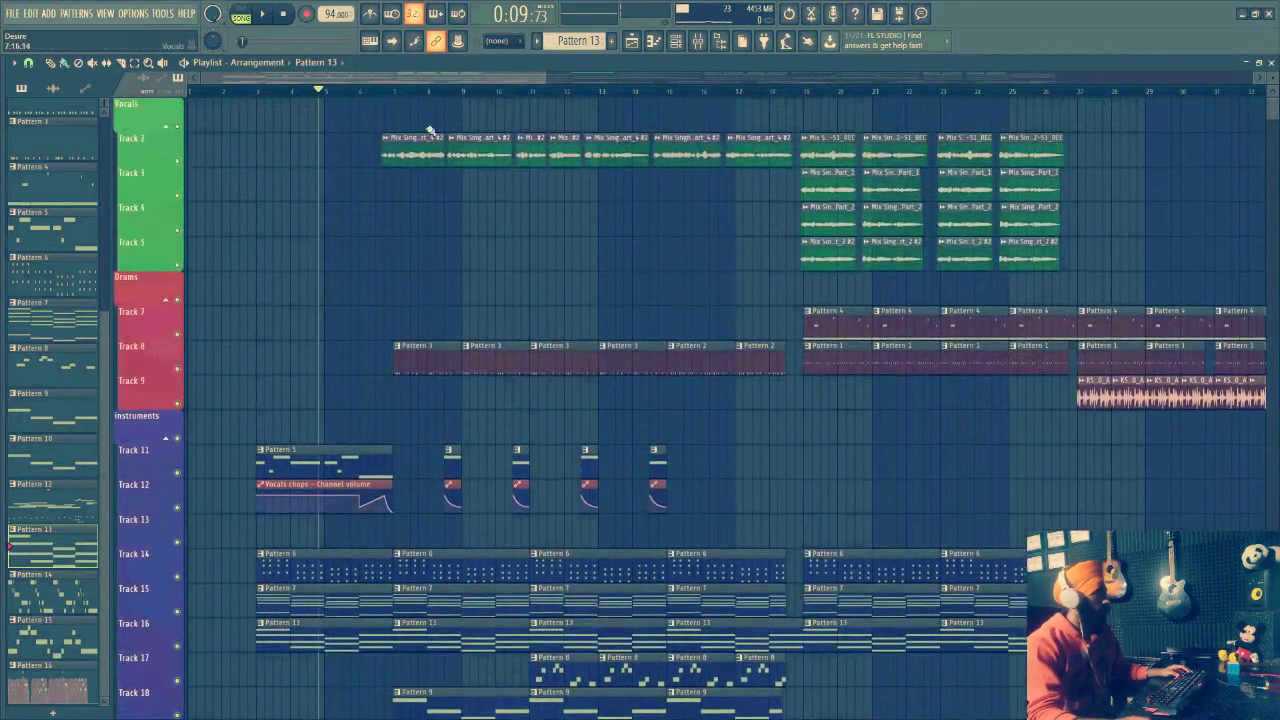
scroll(513, 98, up, 2)
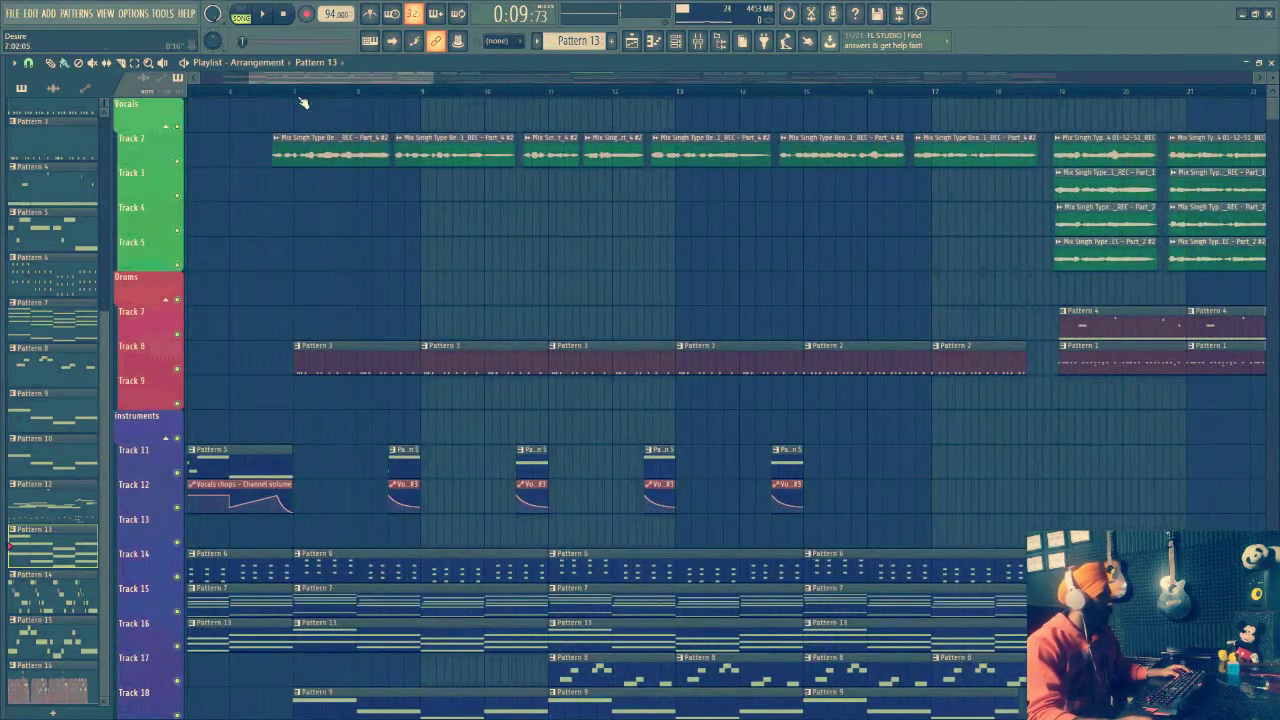
click(264, 95)
Solo Track 8 and play its Pattern 3 percussion in pattern mode with the channel rack open
scroll(309, 260, down, 3)
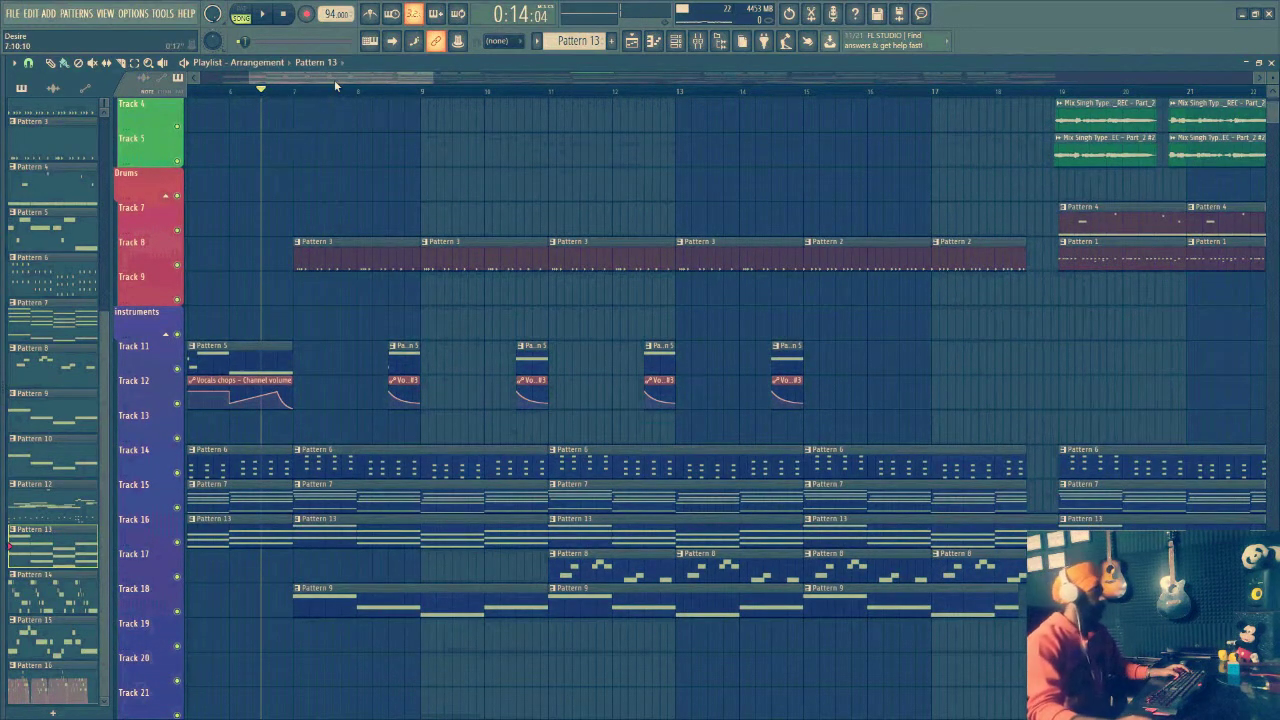
scroll(334, 79, right, 1)
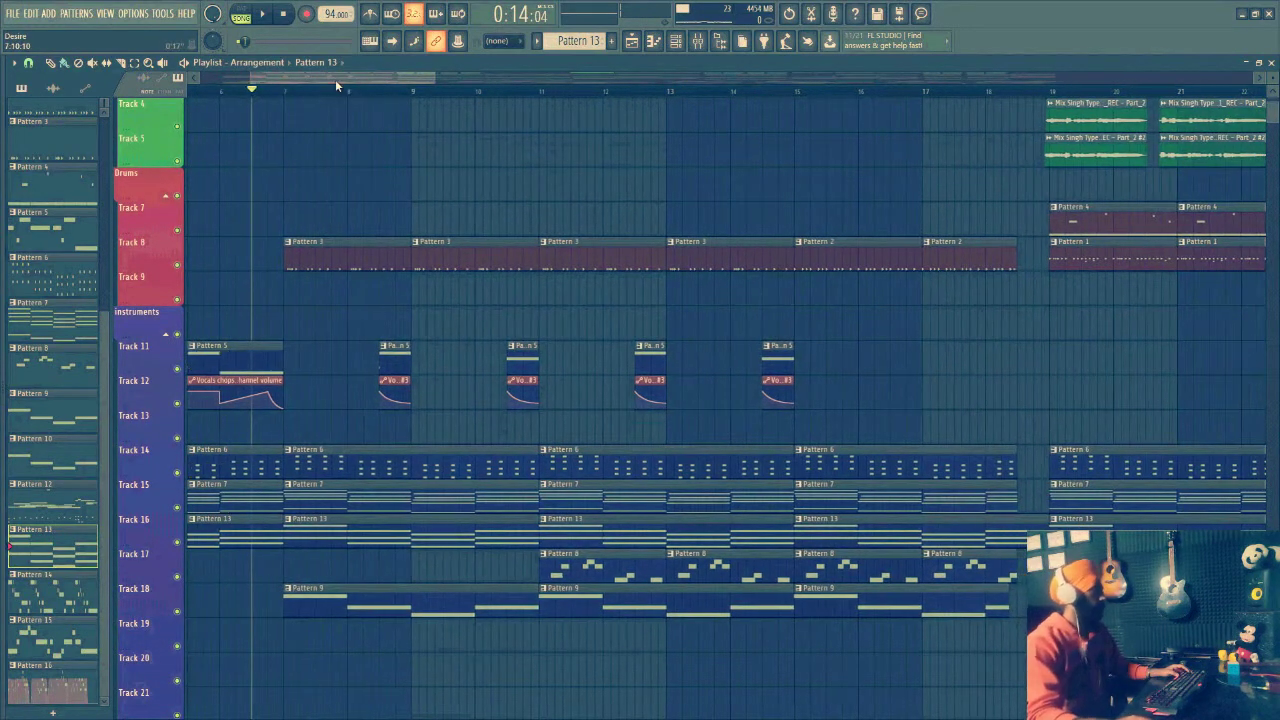
right_click(180, 266)
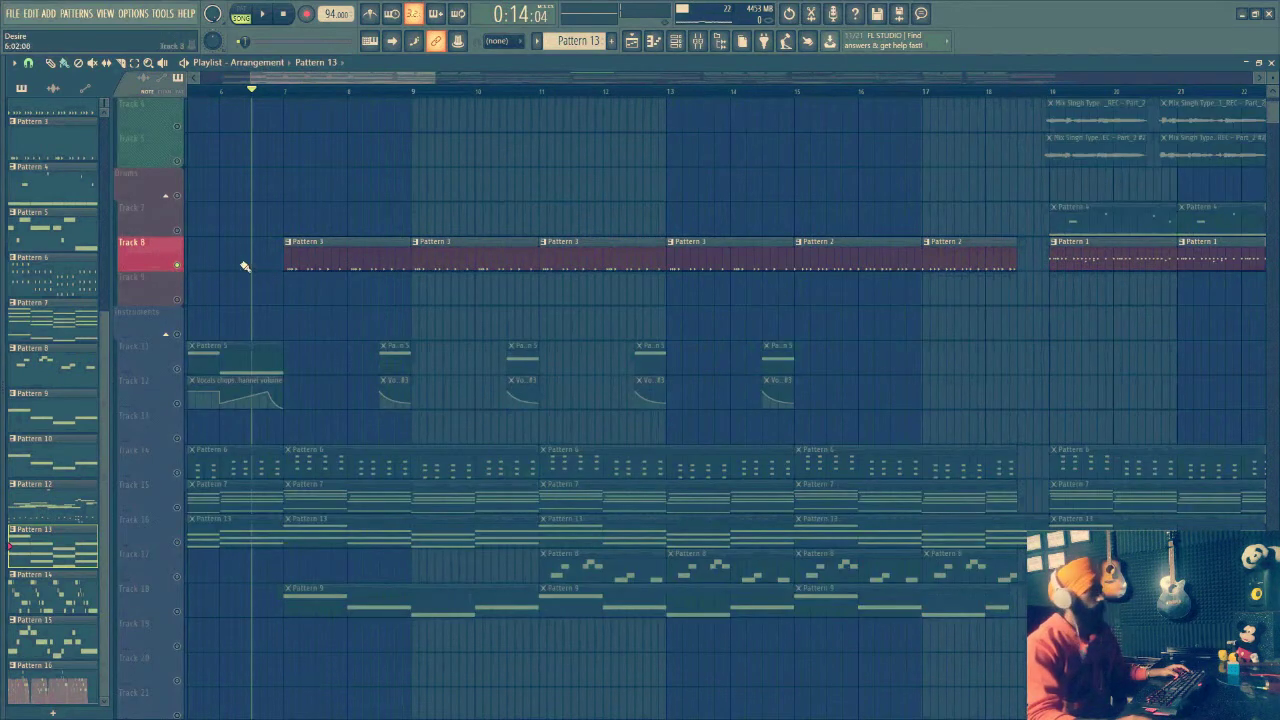
click(334, 257)
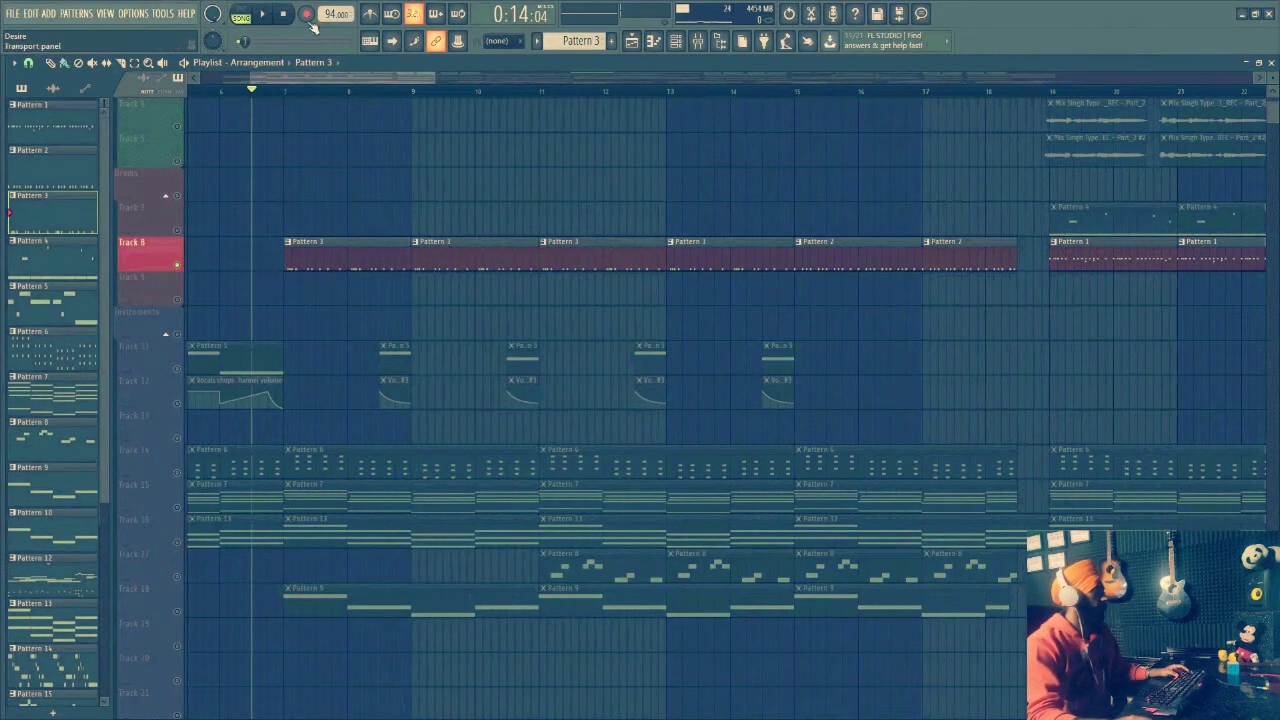
click(244, 13)
click(687, 41)
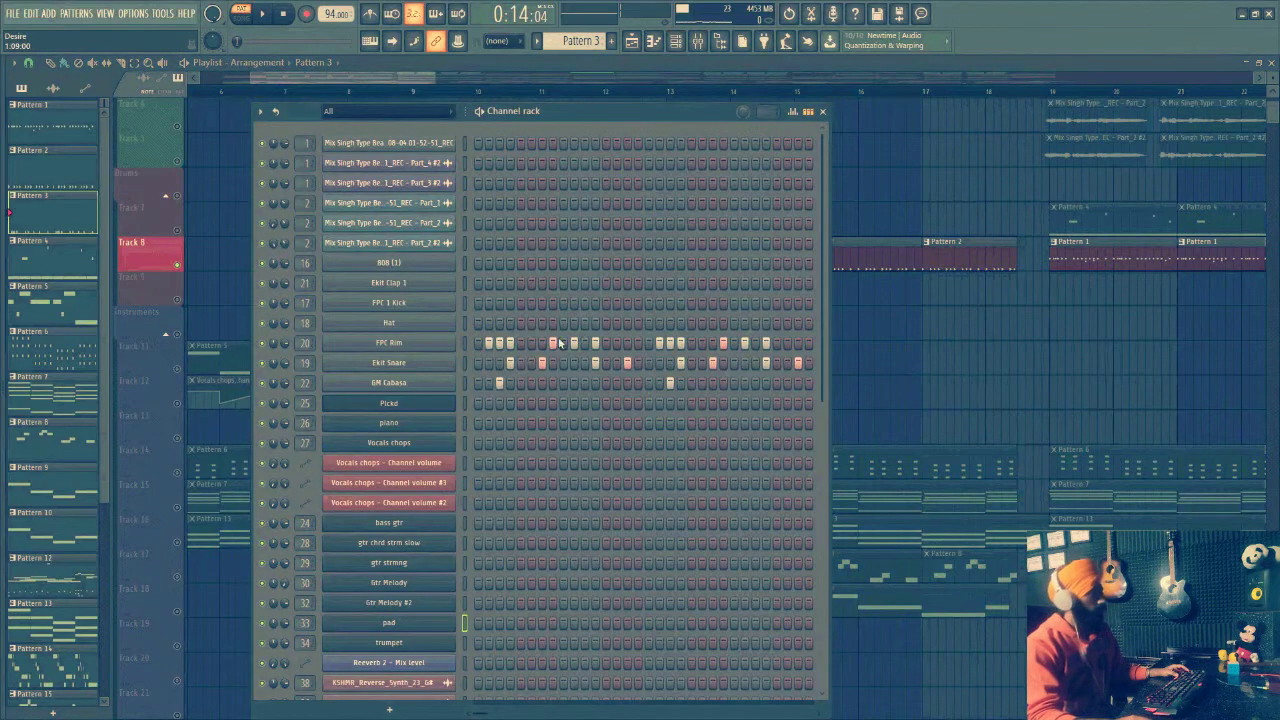
key(space)
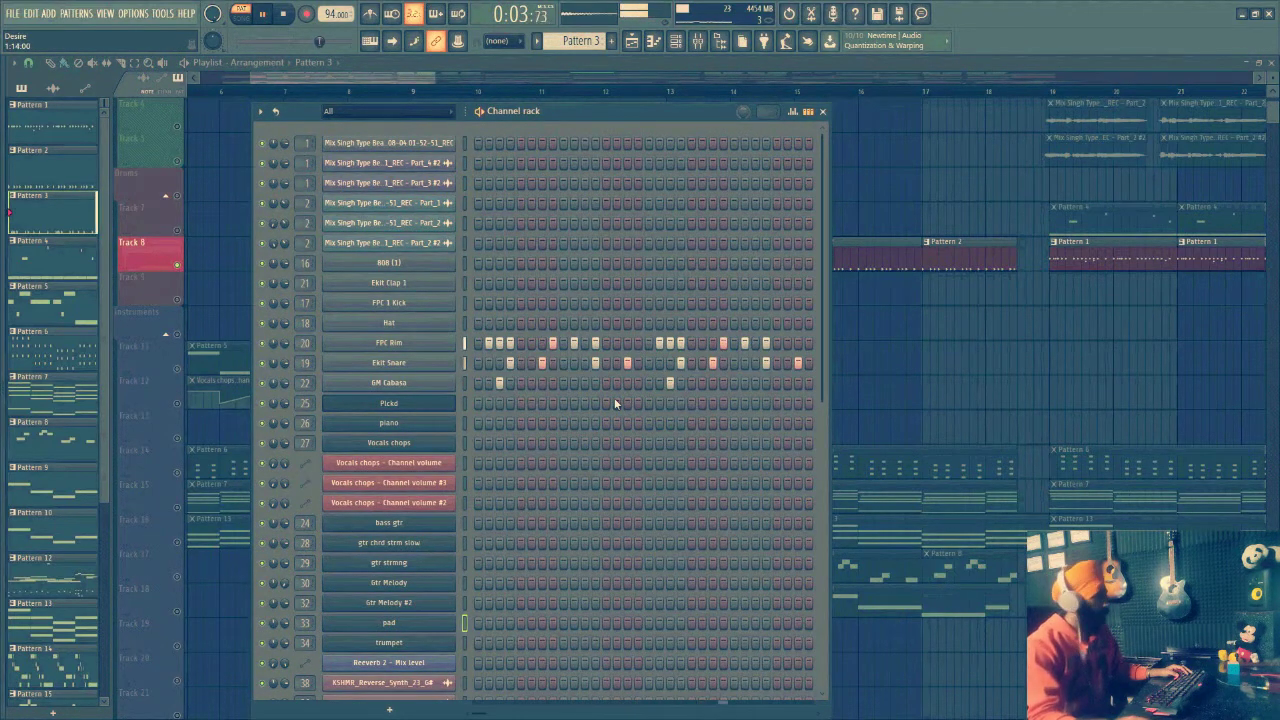
Stop playback and examine the FPC Rim, Ekit Snare and GM Cabasa samplers one after another, returning to the playlist
click(440, 343)
key(space)
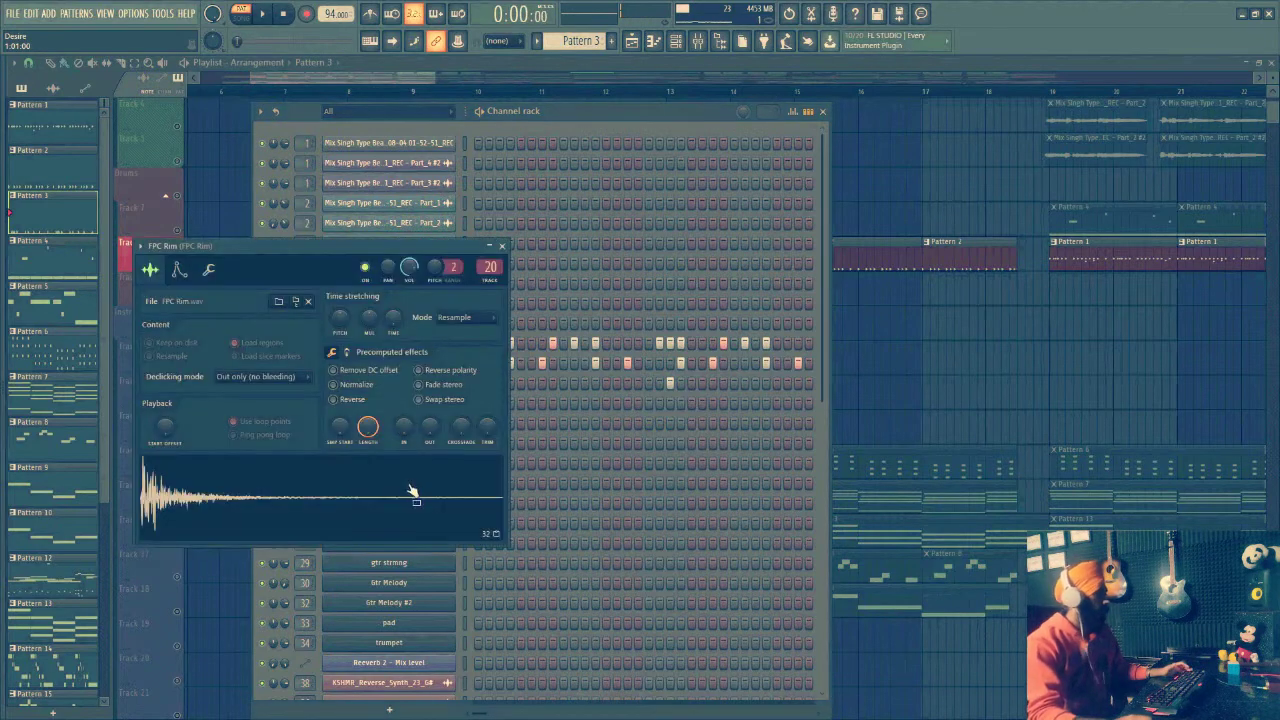
click(501, 244)
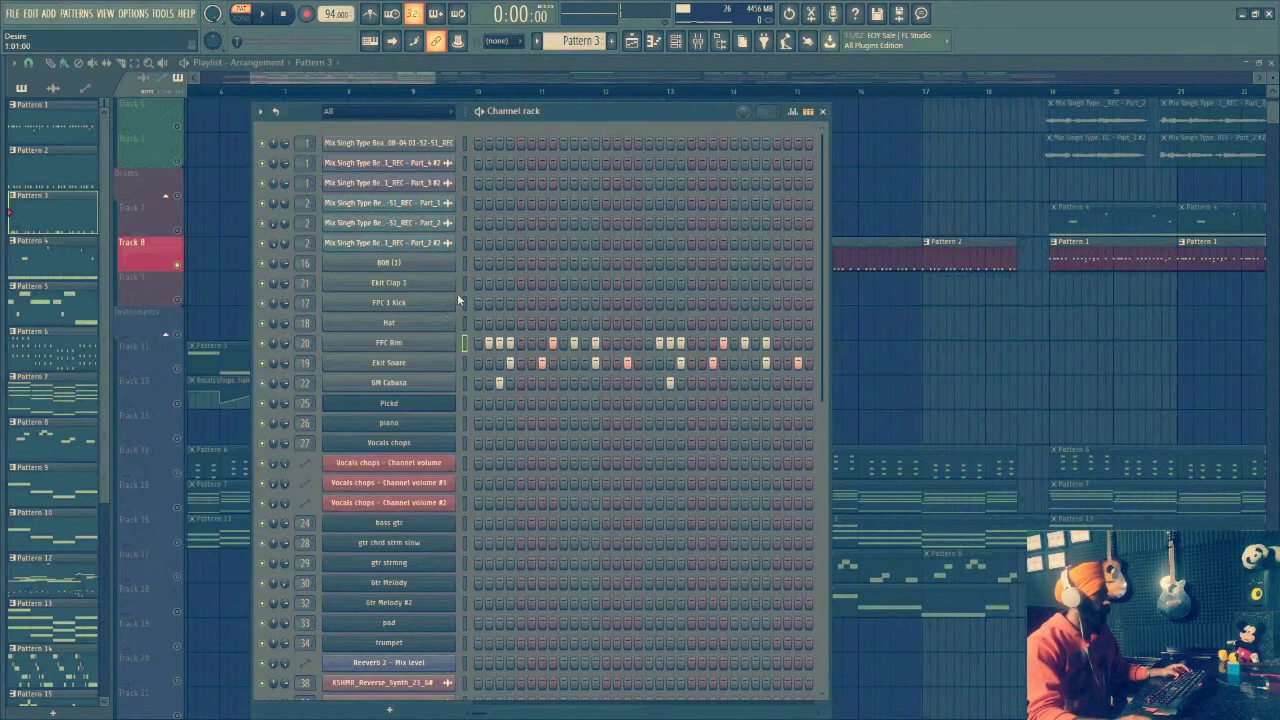
click(432, 368)
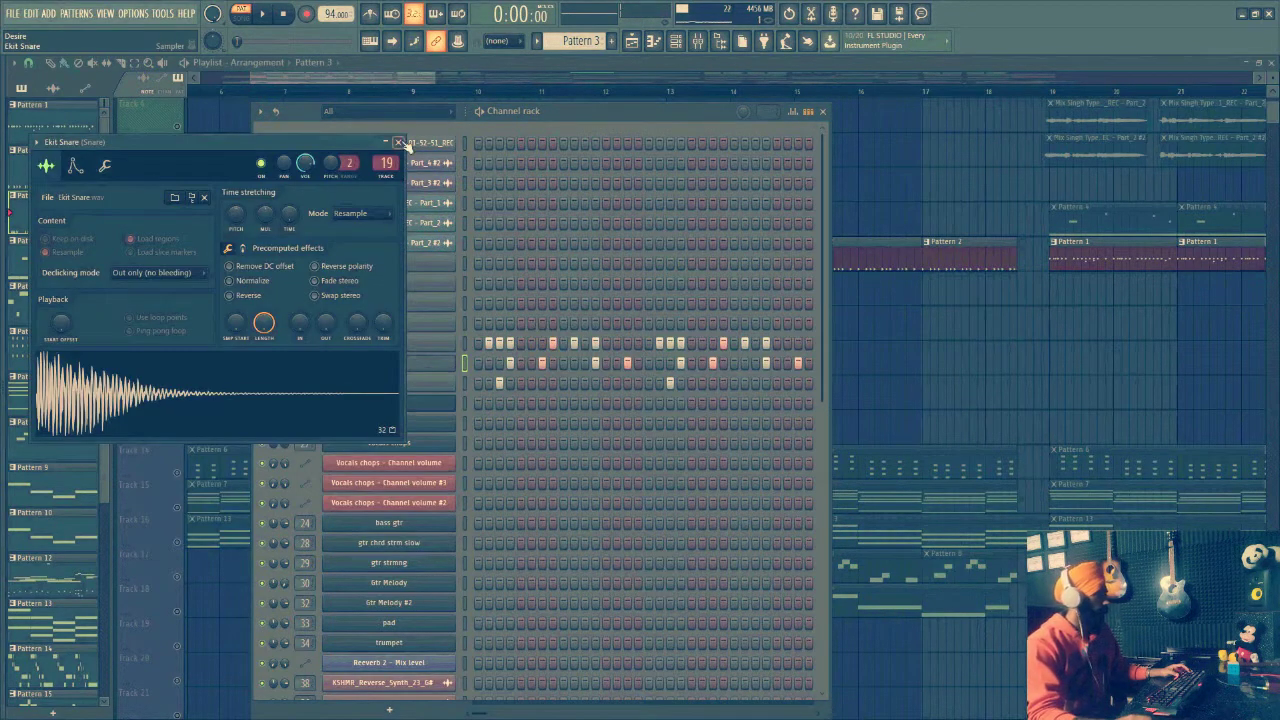
click(410, 139)
click(440, 385)
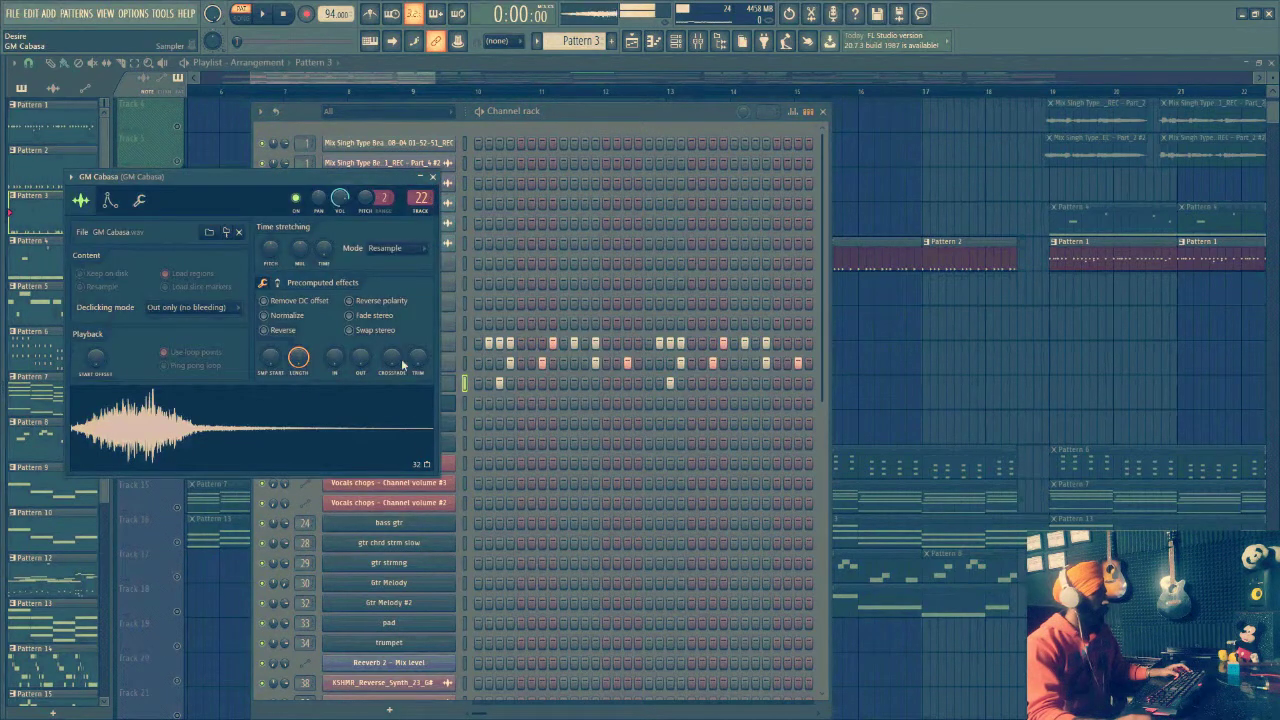
click(432, 178)
key(F6)
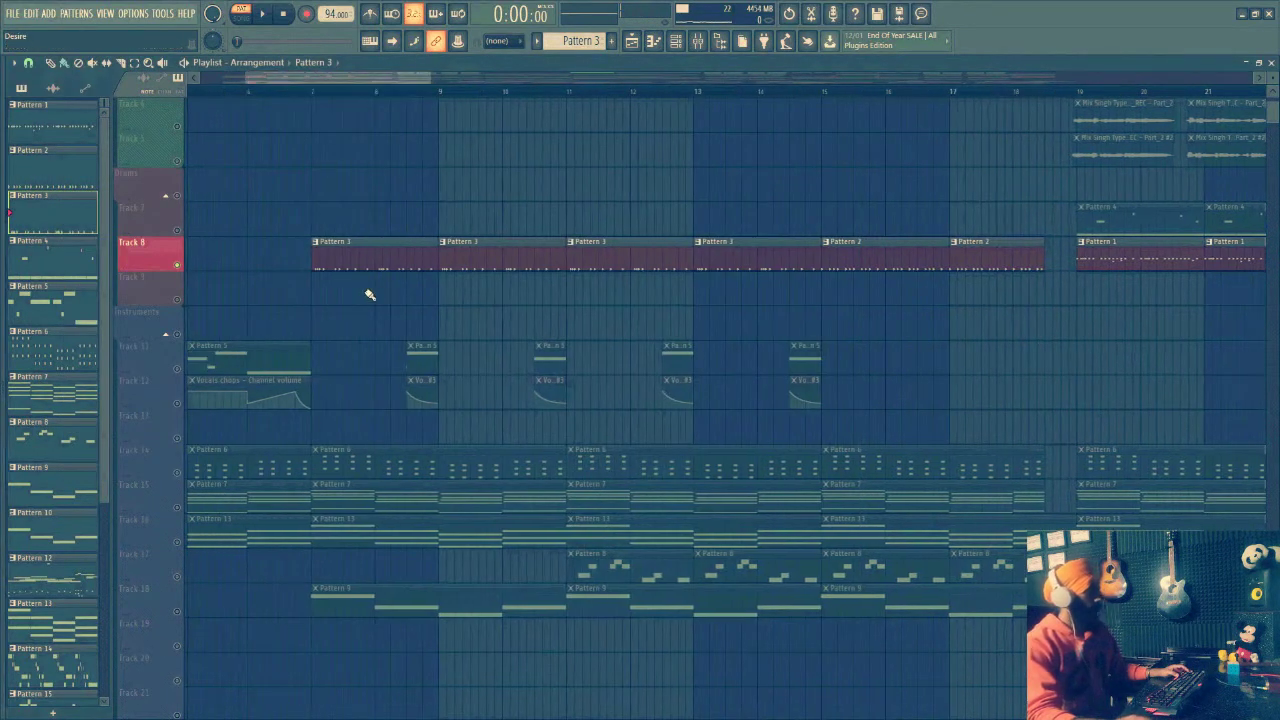
Release the solo on Track 8 and solo vocal Track 2
scroll(218, 272, down, 2)
click(178, 265)
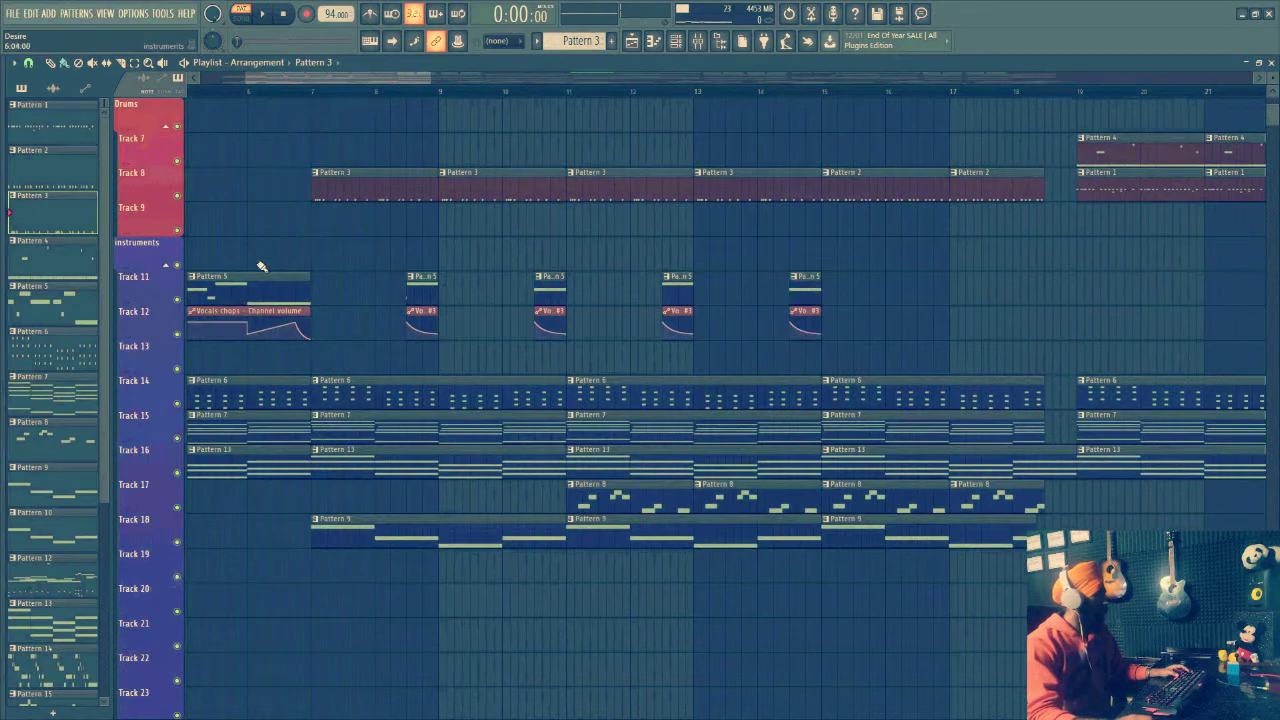
drag(365, 78, 381, 79)
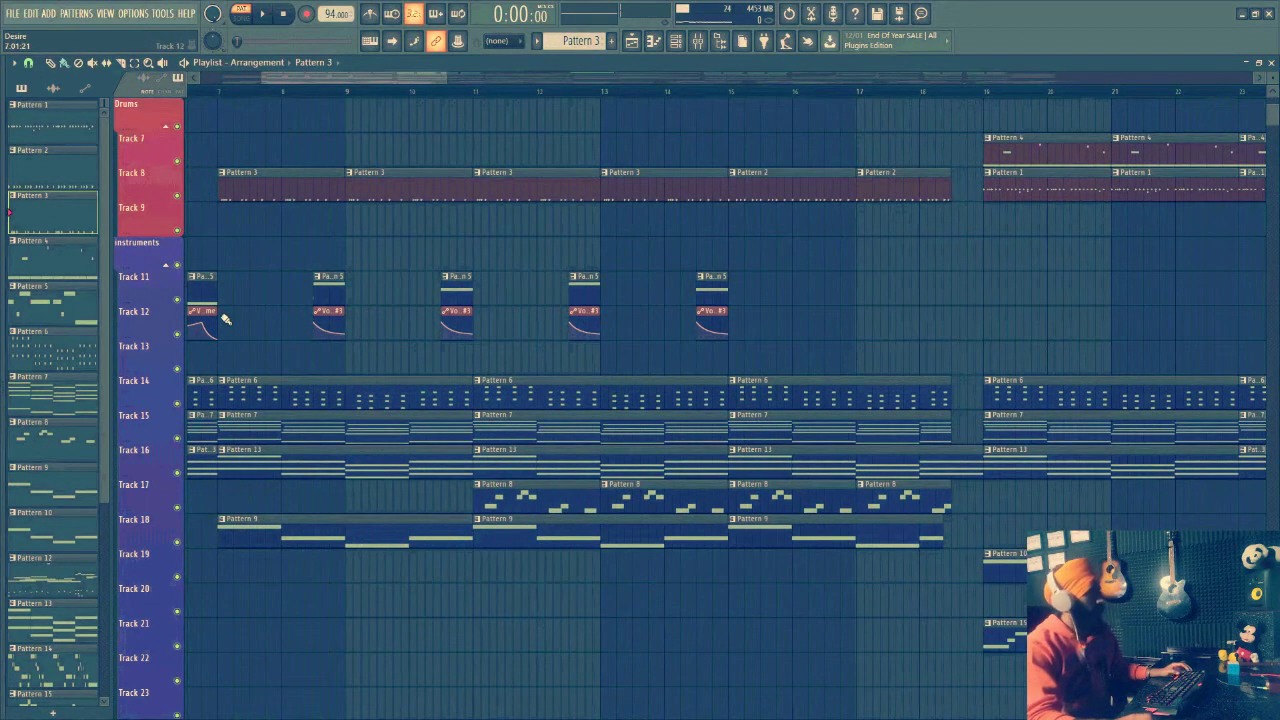
scroll(229, 186, up, 5)
right_click(178, 163)
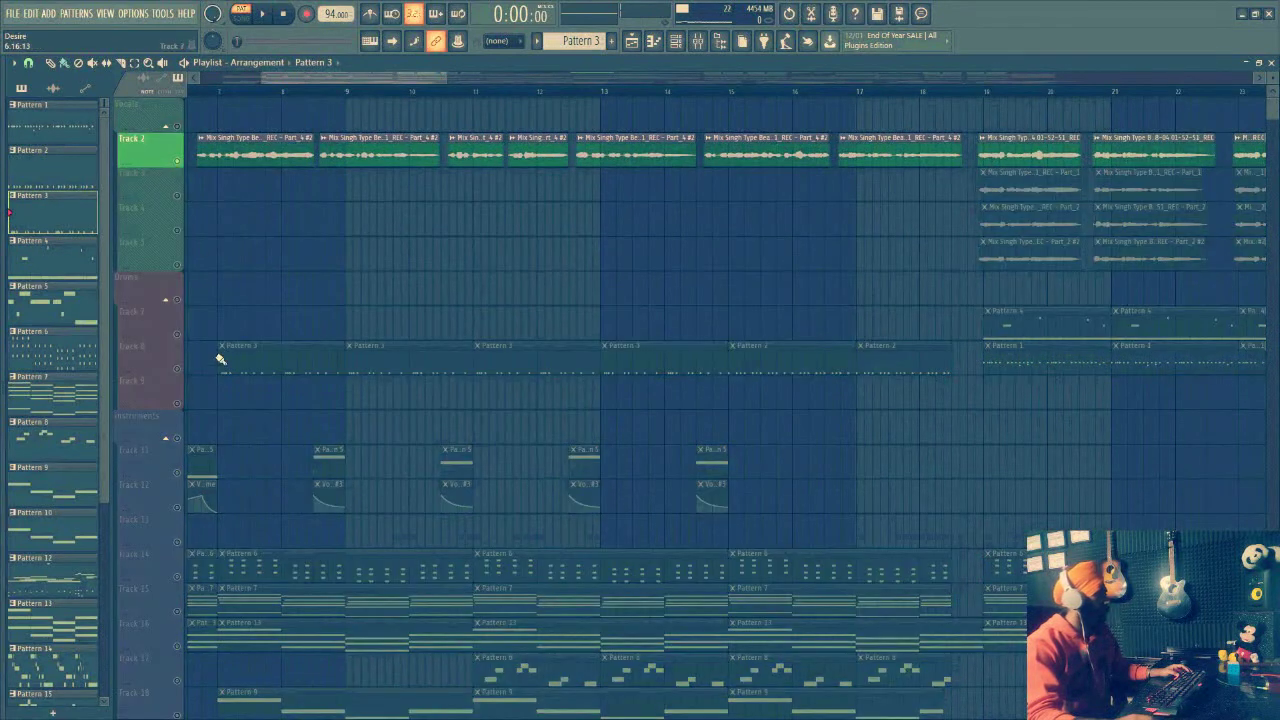
Enable Tracks 8, 11, 12, 14, 15 and 16 alongside the vocal track
scroll(220, 335, down, 2)
right_click(178, 299)
click(178, 404)
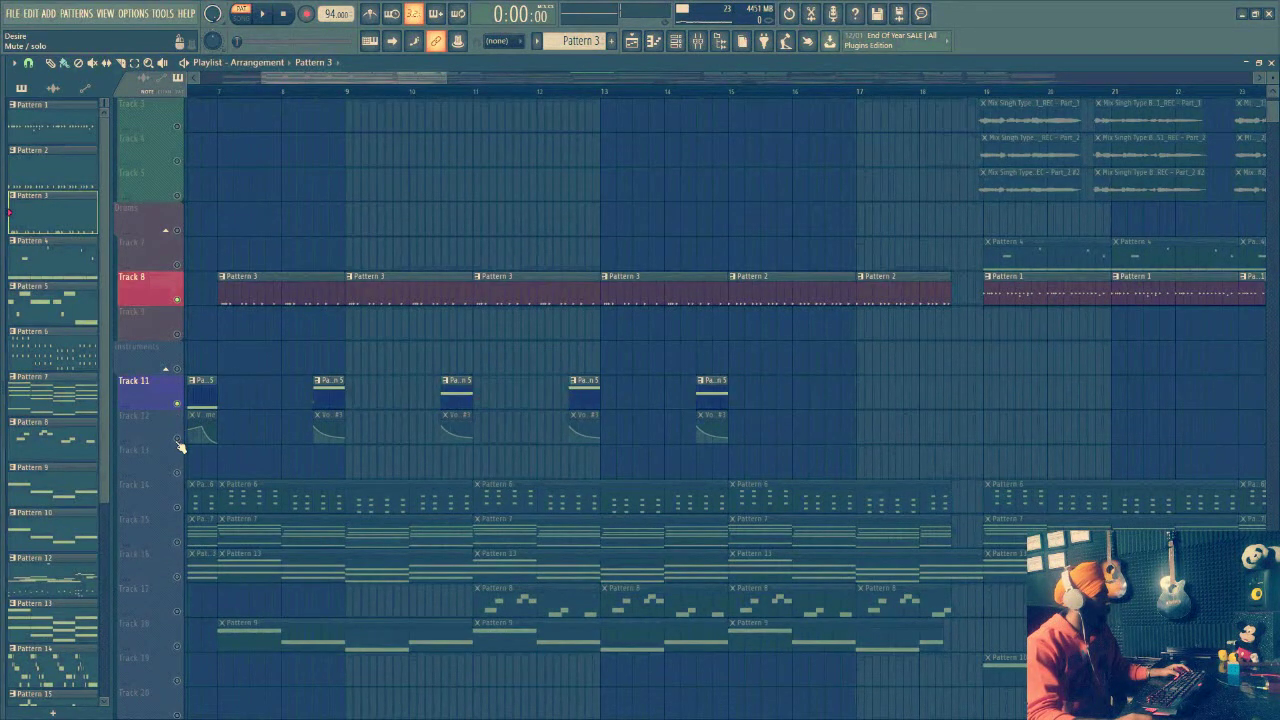
click(178, 439)
click(178, 508)
click(178, 543)
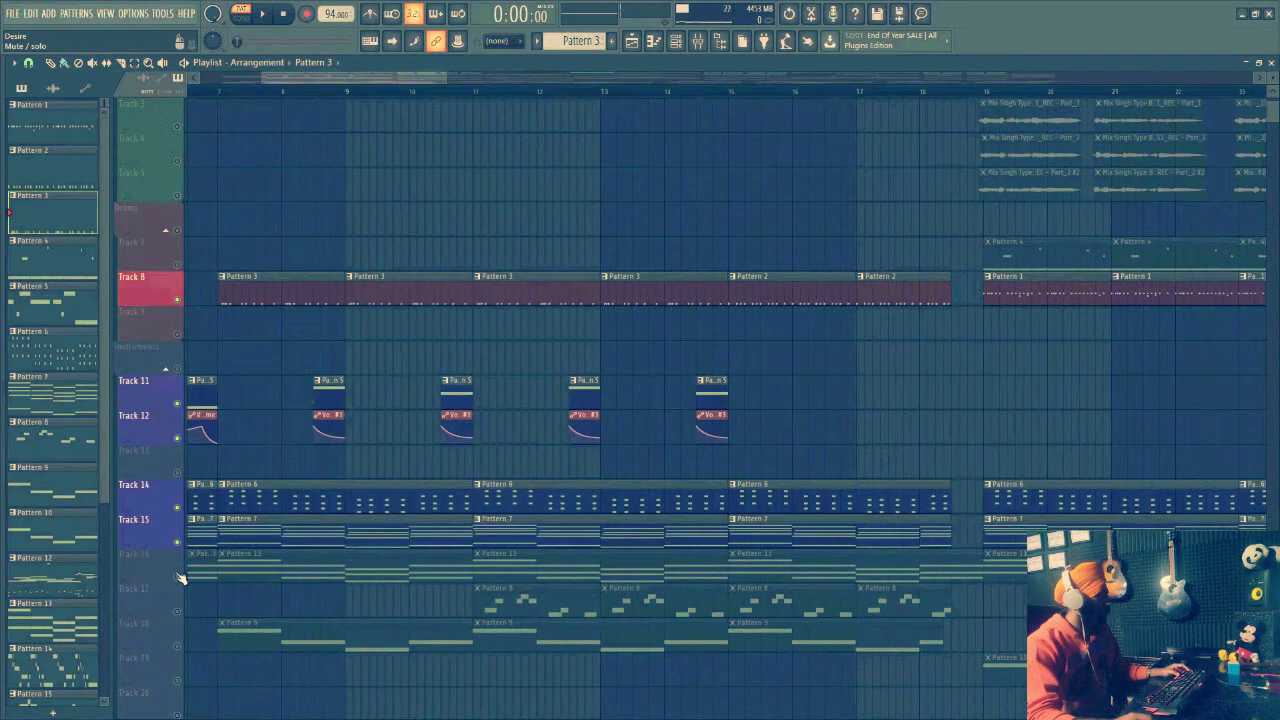
click(178, 577)
Play back the enabled vocal, drum and instrument tracks in song mode from shortly before bar 7
click(201, 92)
key(space)
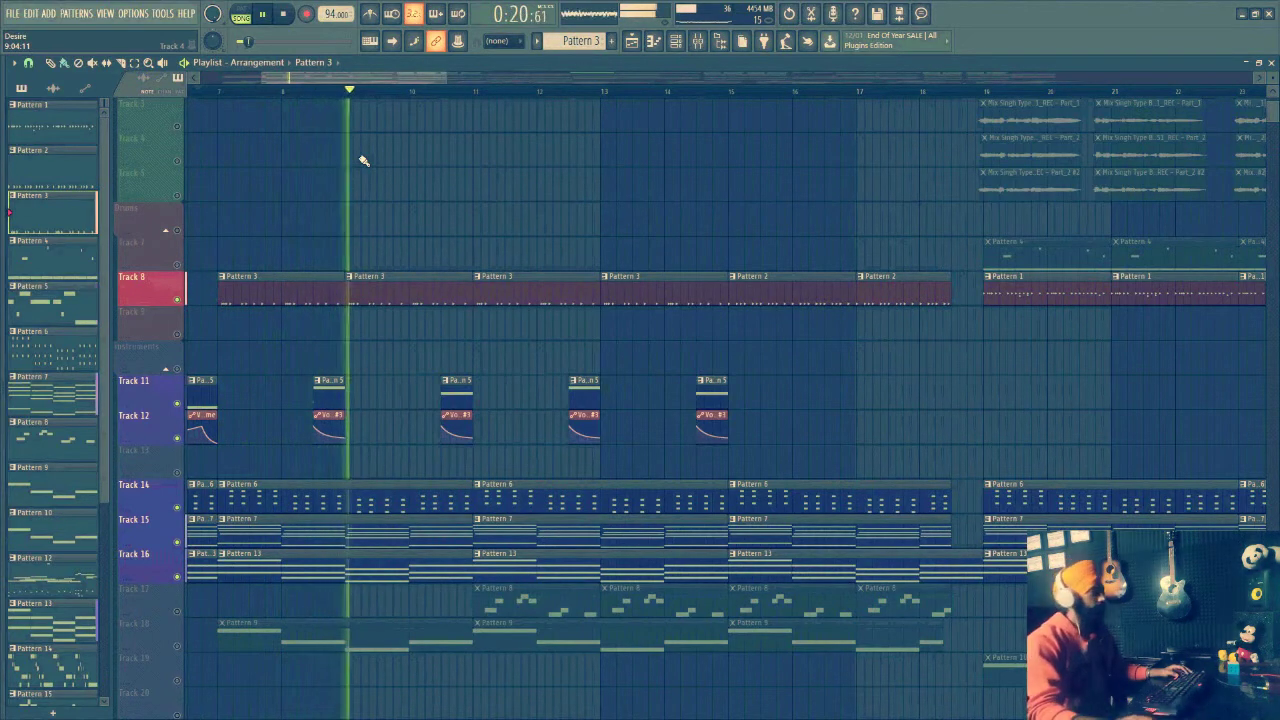
drag(416, 77, 408, 79)
key(space)
Play back the gap between the Track 2 vocal clips with the Pattern 5 vocal chop, starting shortly before bar 8
scroll(490, 220, up, 2)
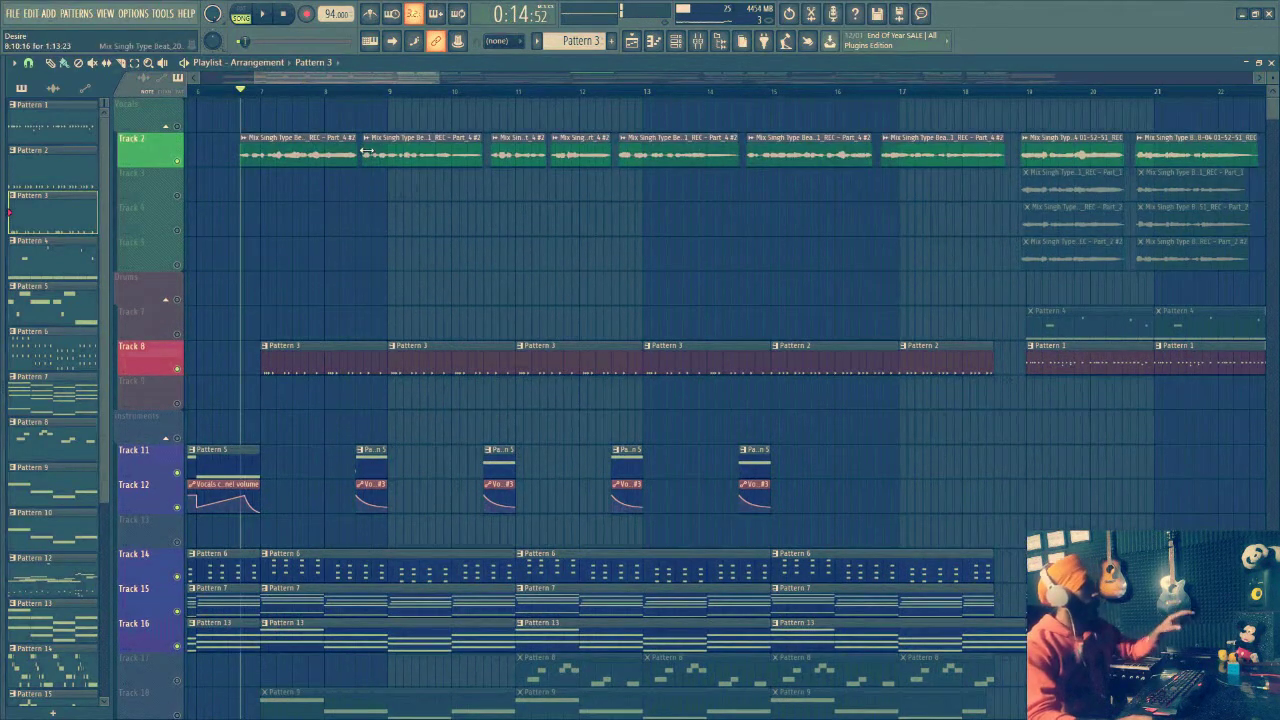
scroll(354, 104, up, 5)
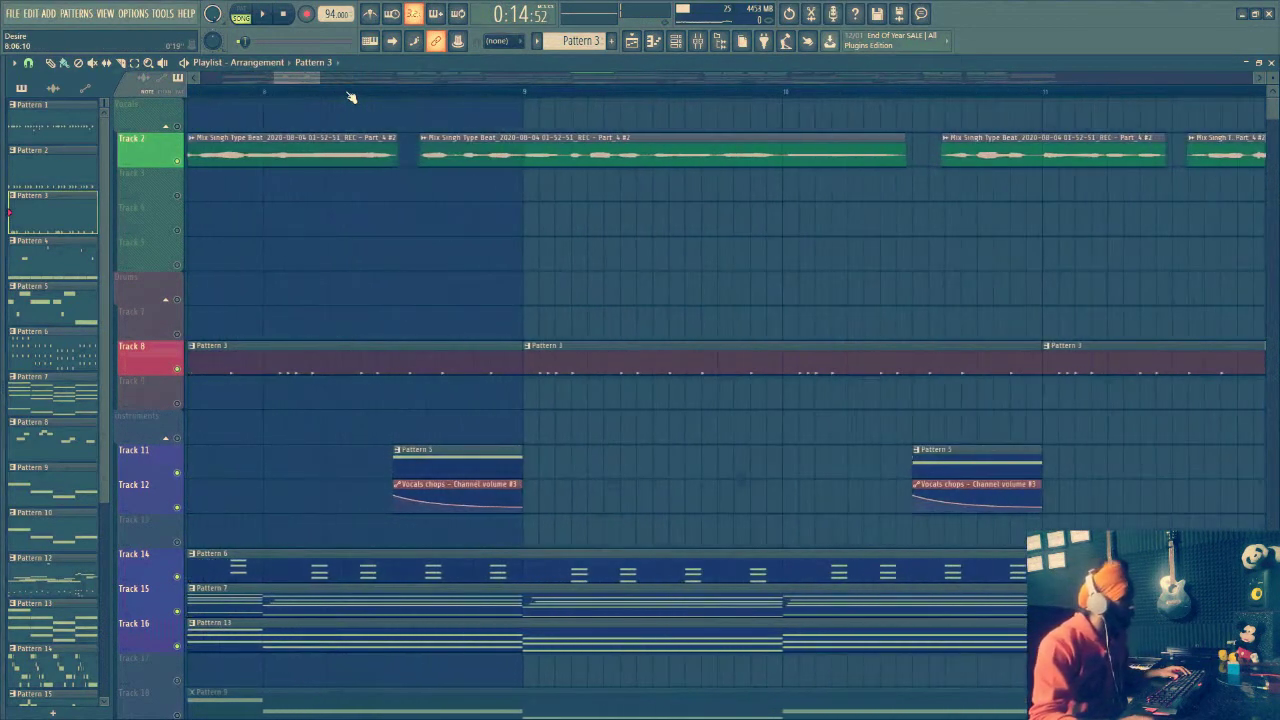
click(213, 96)
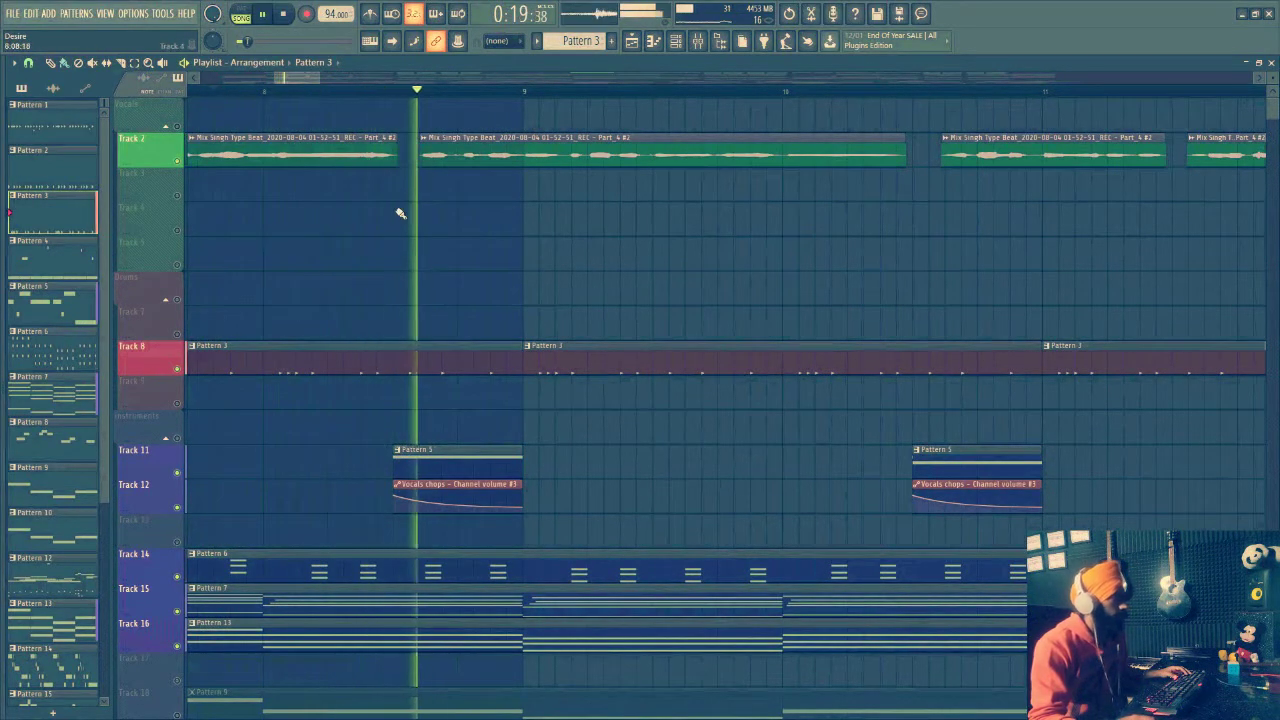
key(space)
Solo Track 18 and play back its Pattern 9 notes from bar 7
scroll(503, 141, down, 4)
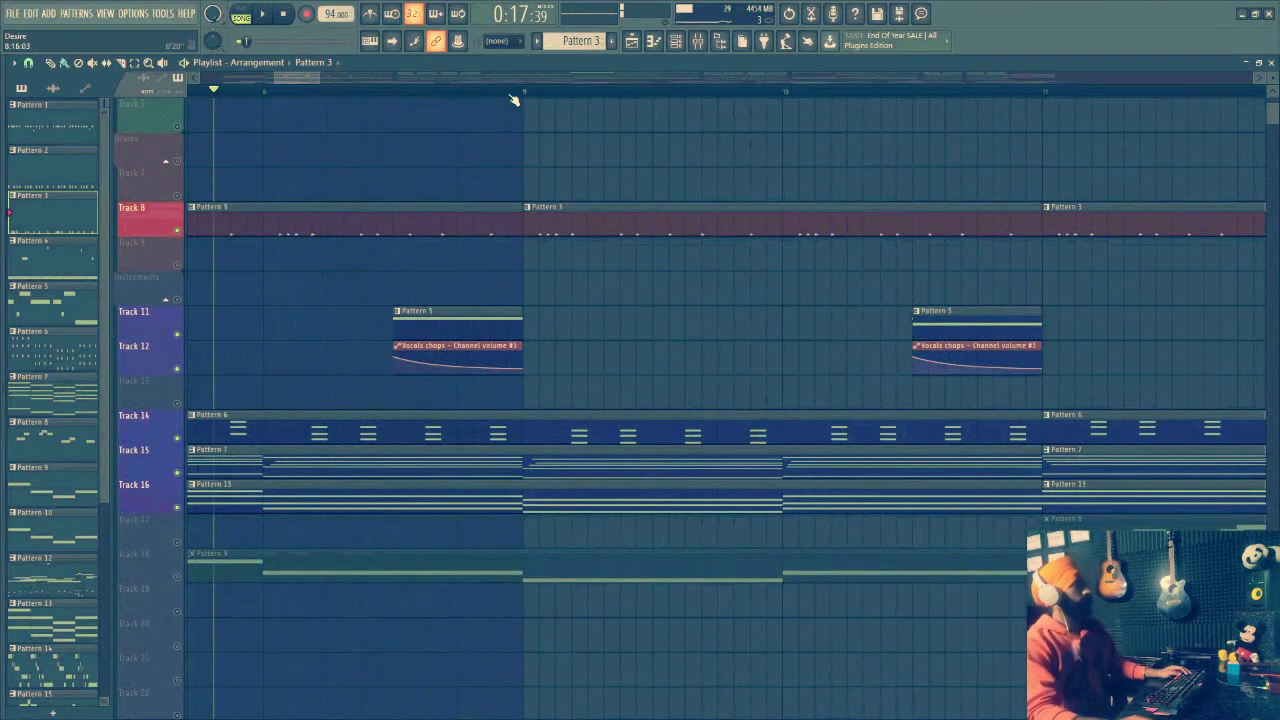
scroll(512, 100, down, 4)
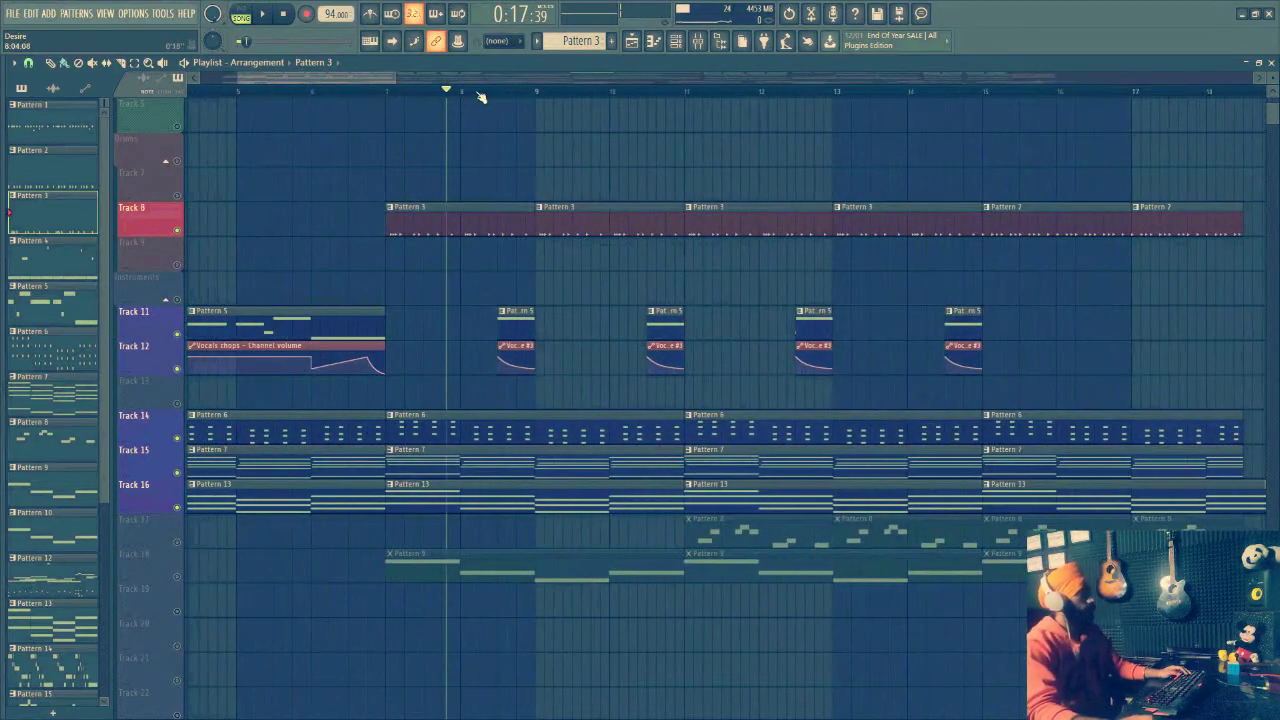
scroll(480, 97, up, 2)
scroll(370, 383, down, 4)
right_click(179, 441)
click(355, 97)
key(space)
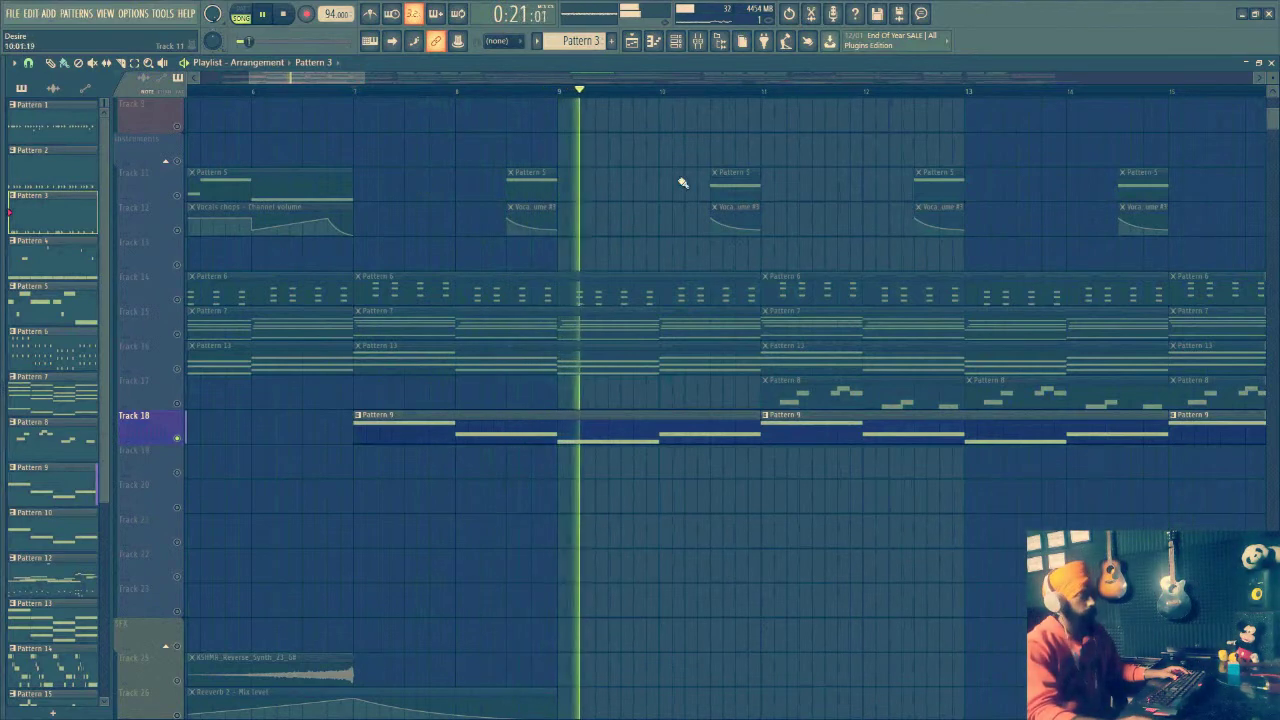
key(space)
Select Pattern 9 from its Track 18 clip and show its notes in the channel rack
click(684, 45)
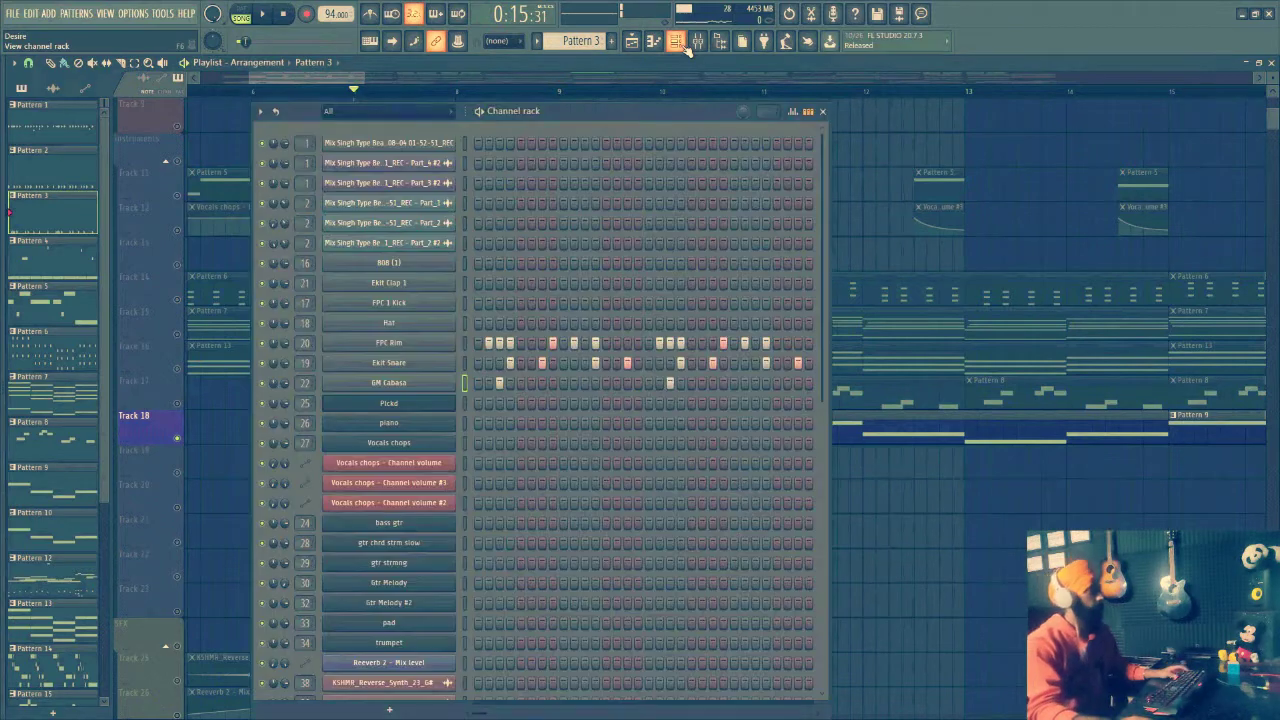
click(353, 82)
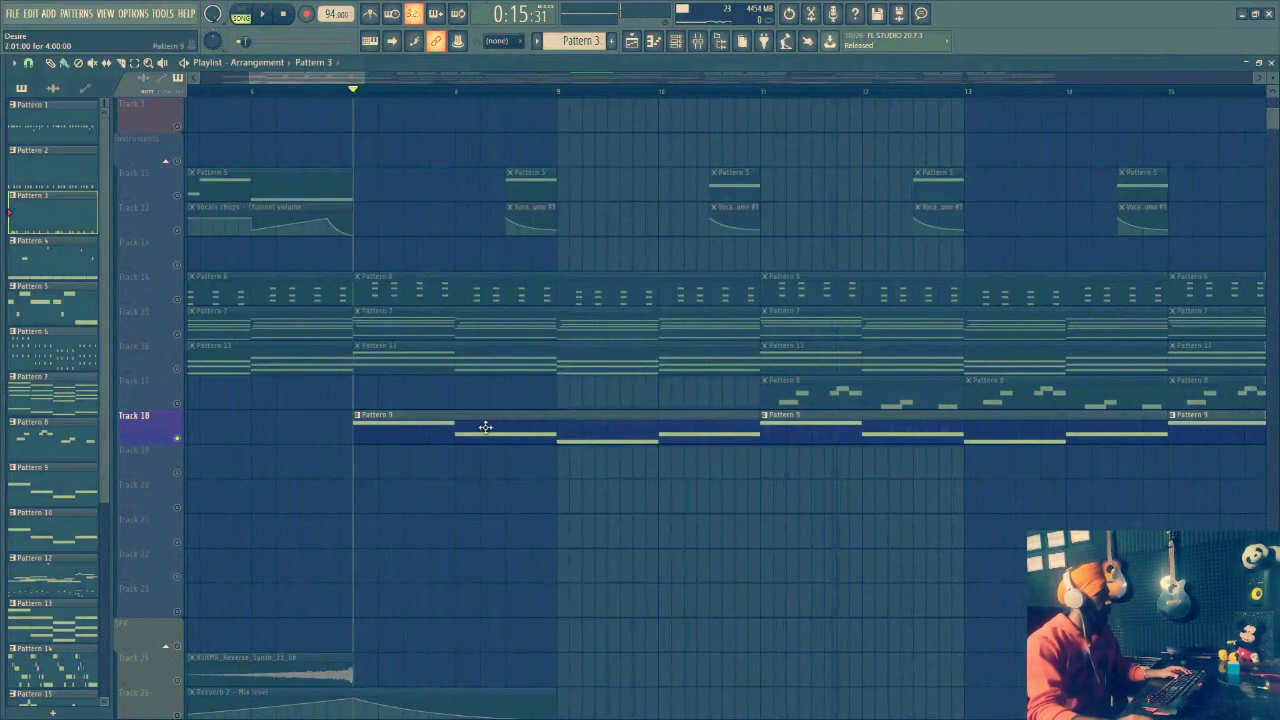
click(487, 427)
click(691, 42)
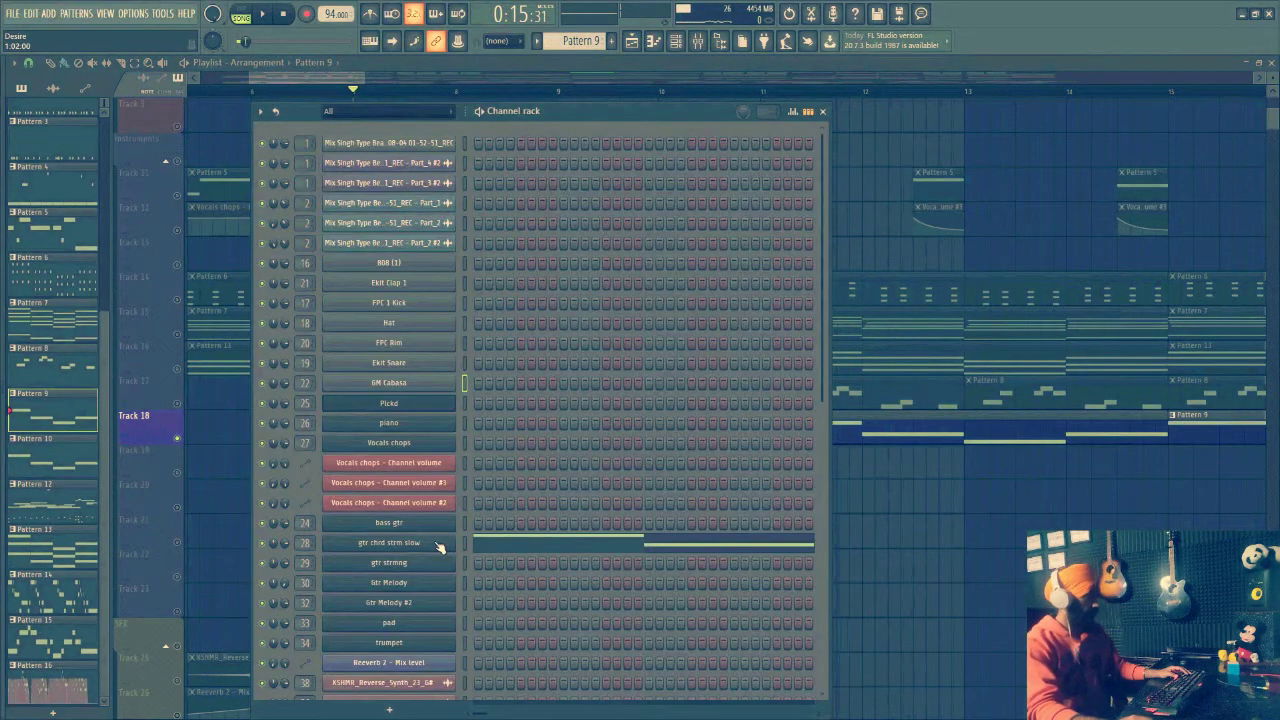
Inspect the Kontakt Strummed Acoustic instrument on the gtr chrd strm slow channel and close it
click(438, 545)
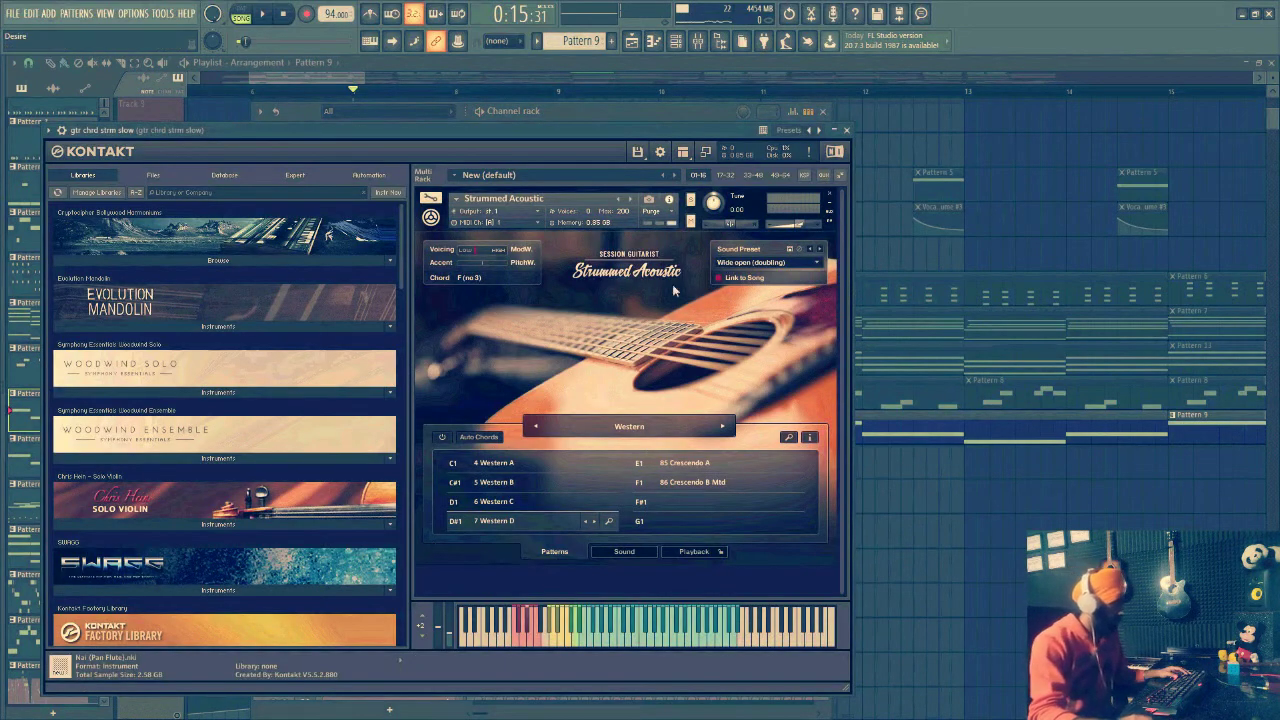
click(847, 131)
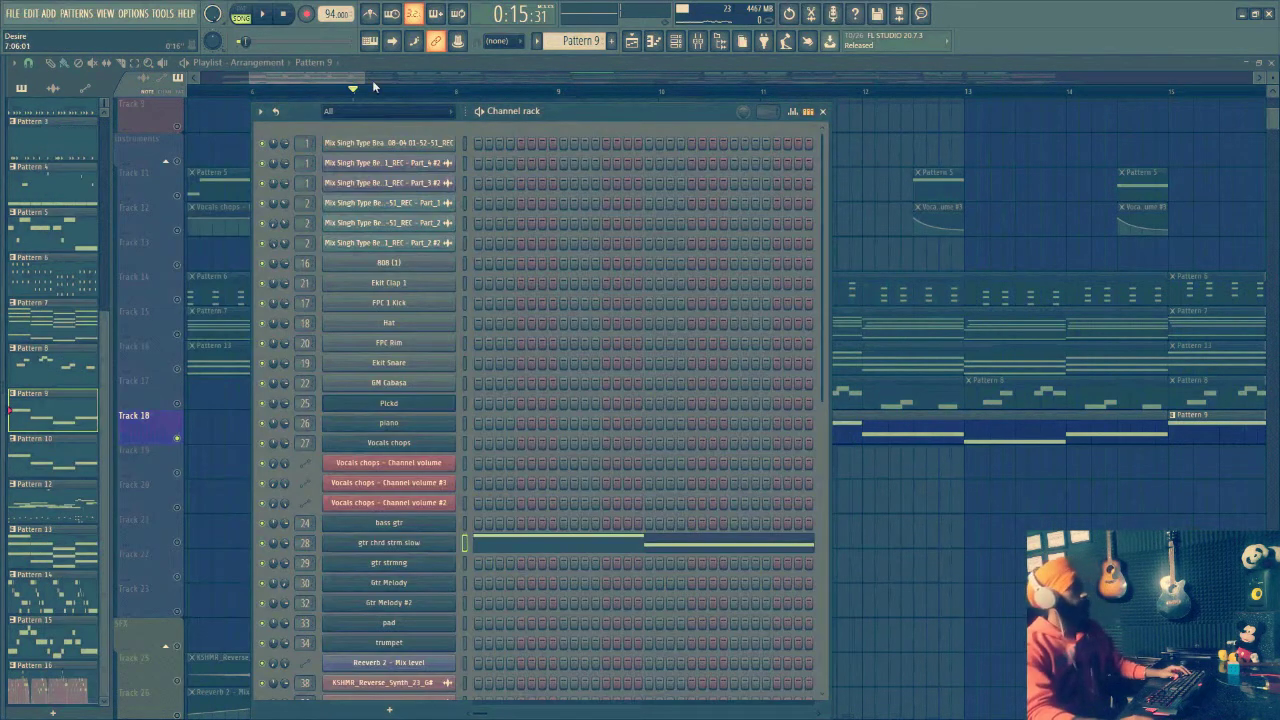
Open Pattern 7 from its Track 15 clip and view its piano chords in the piano roll from bar 1
drag(364, 79, 520, 85)
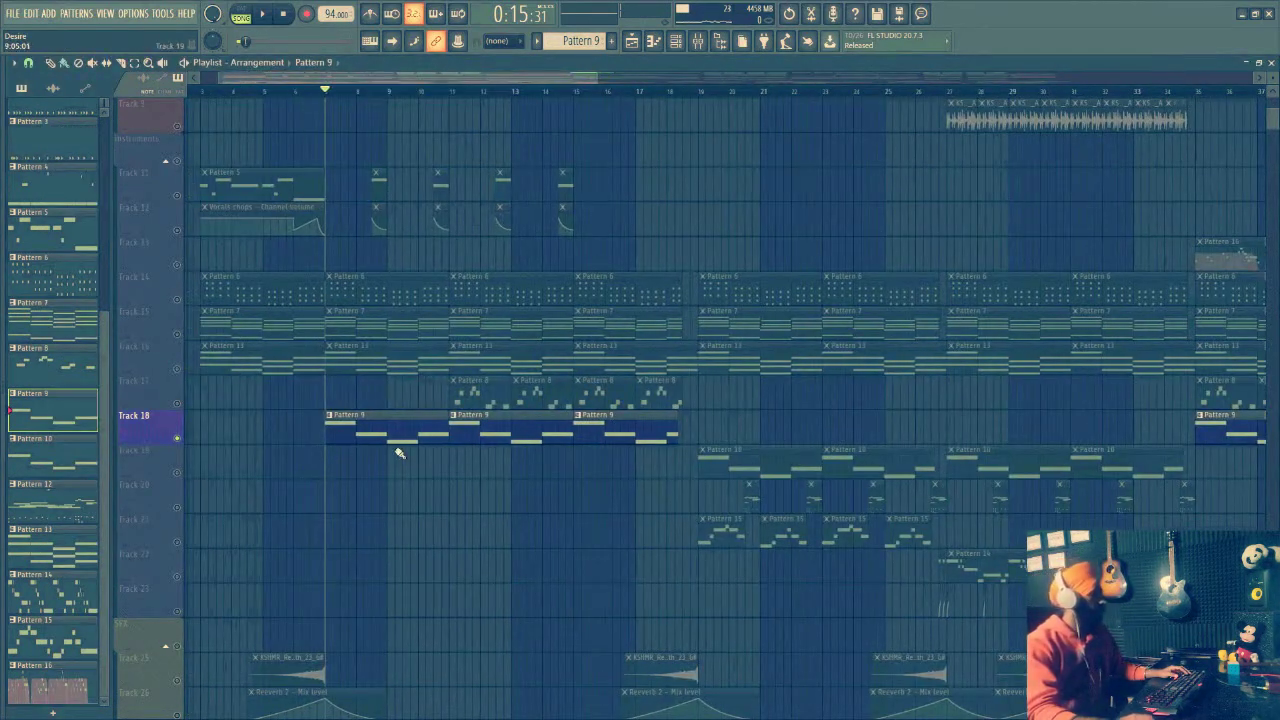
double_click(366, 330)
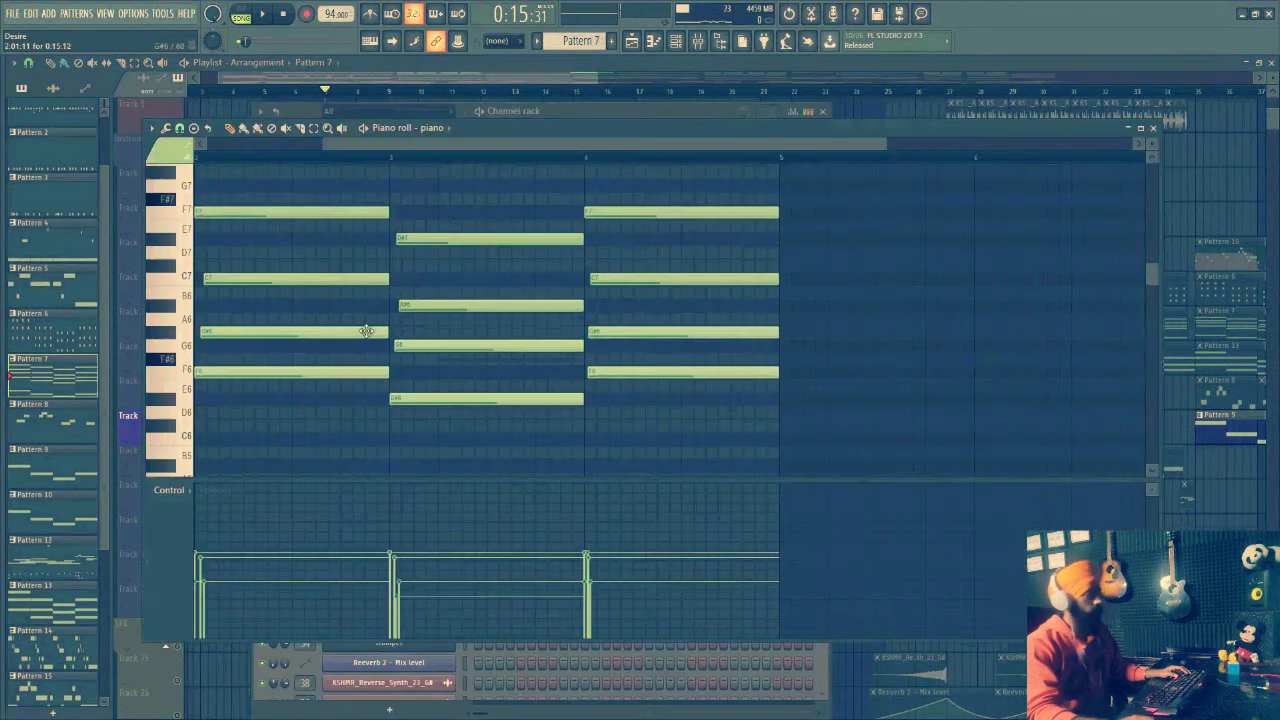
drag(497, 141, 366, 145)
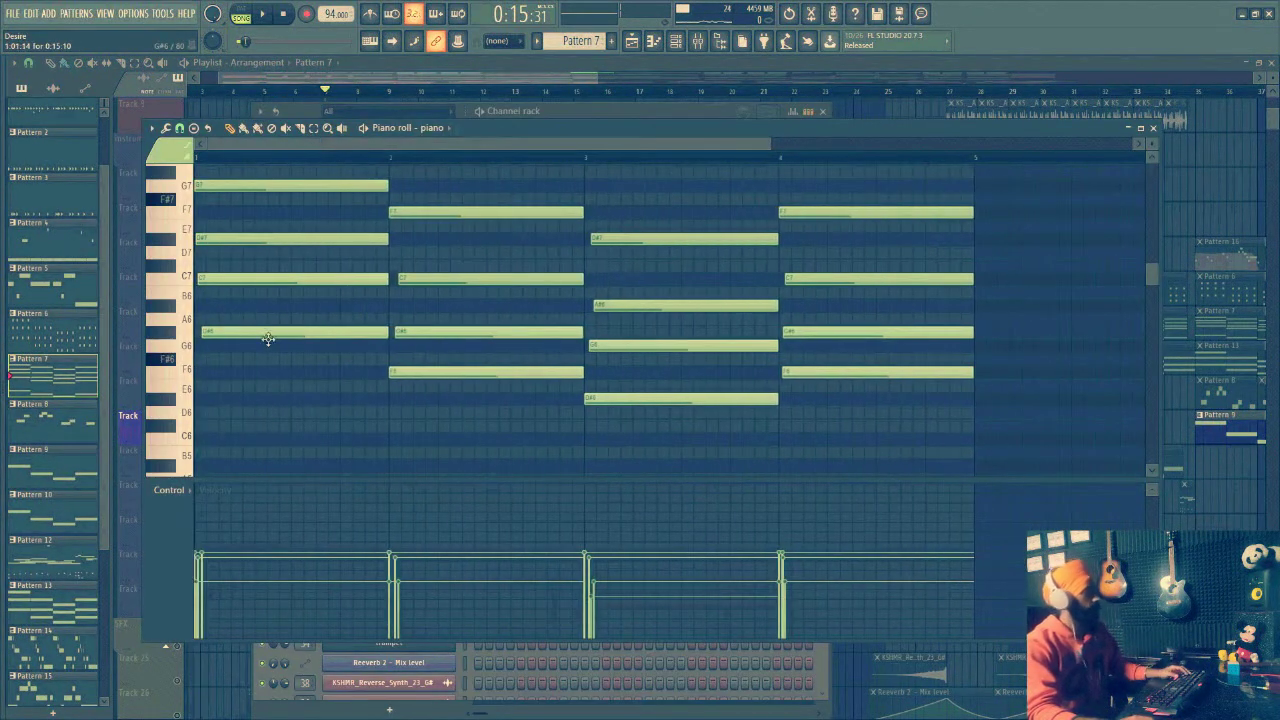
Turn all playlist tracks back on and place the playhead at bar 11
drag(488, 79, 494, 79)
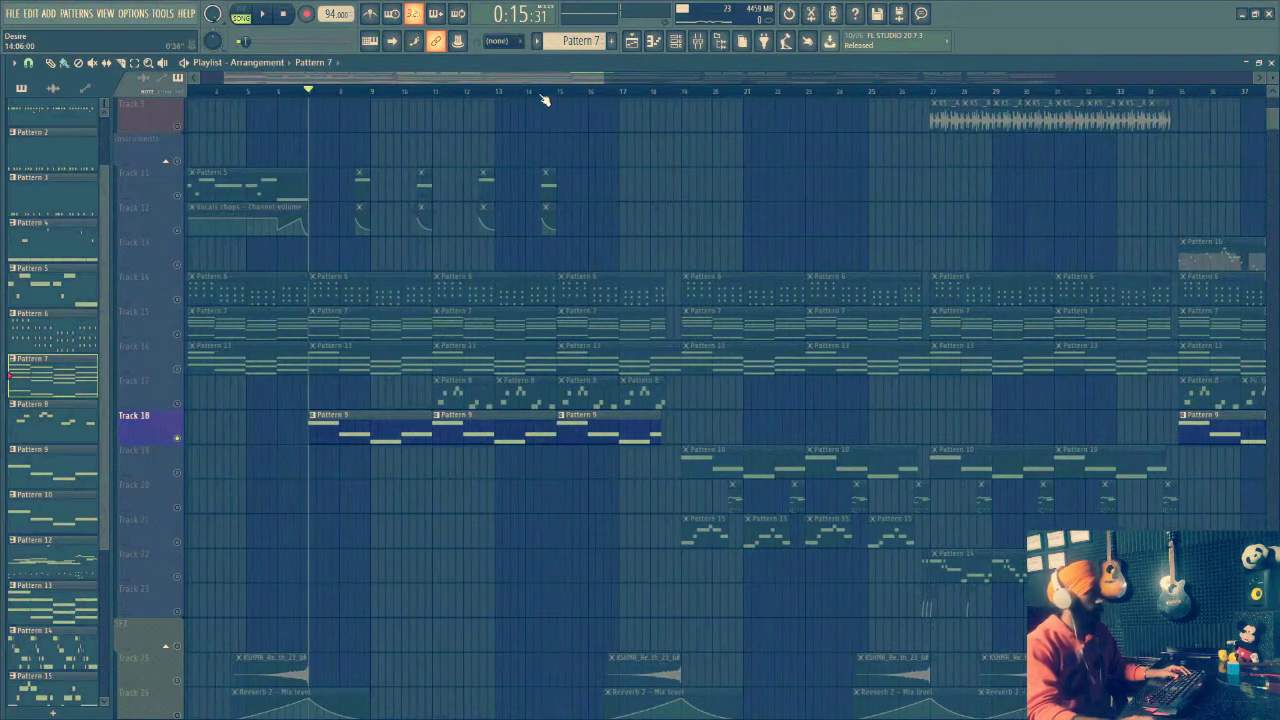
scroll(552, 100, up, 4)
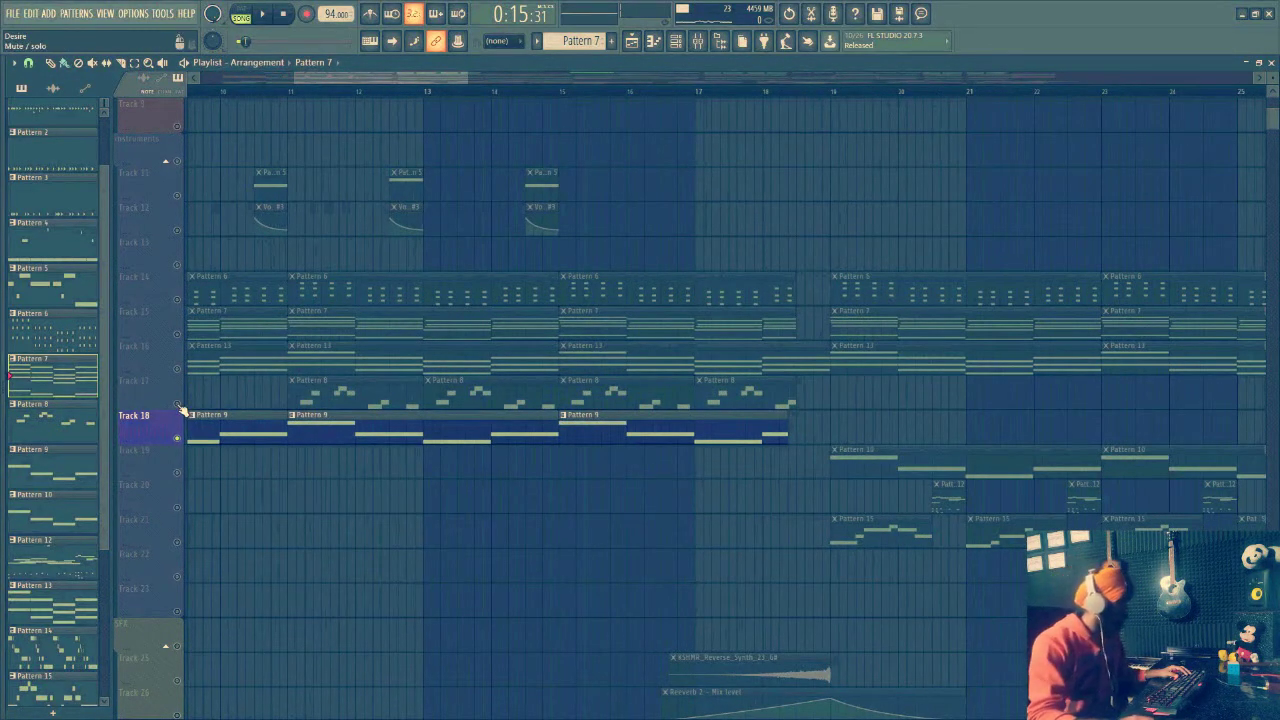
right_click(179, 406)
right_click(179, 406)
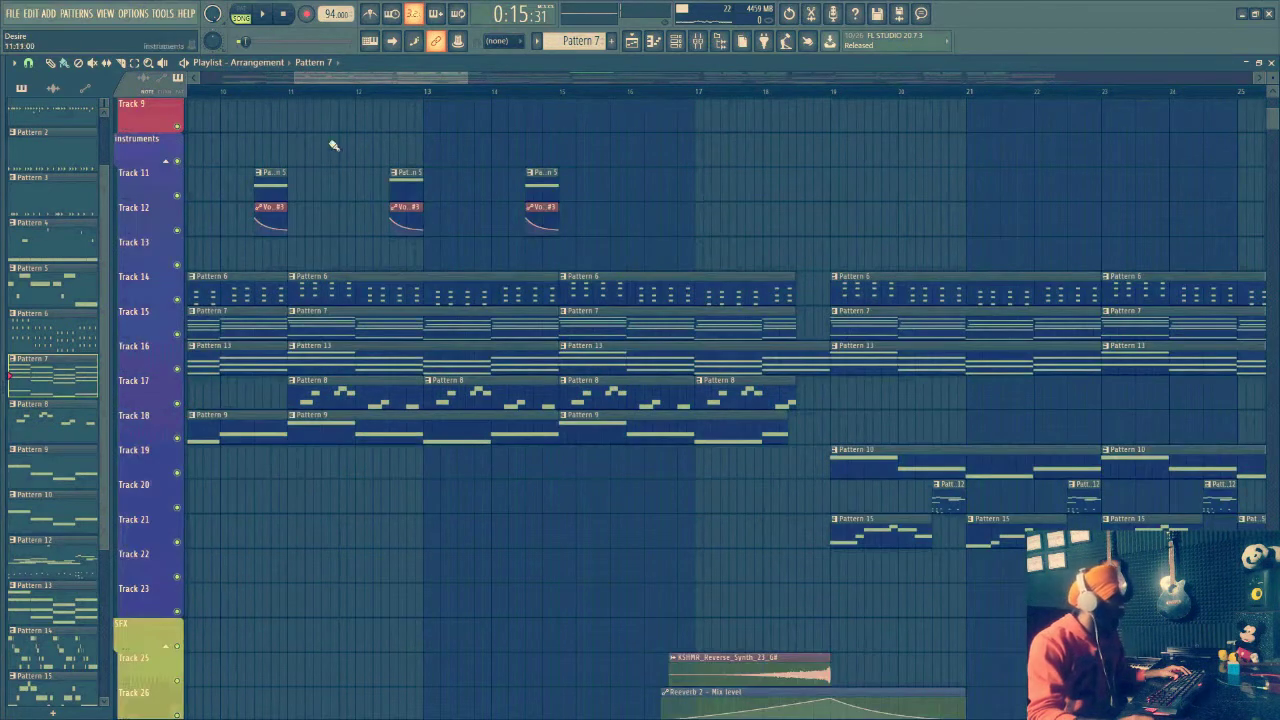
click(290, 92)
scroll(335, 203, up, 5)
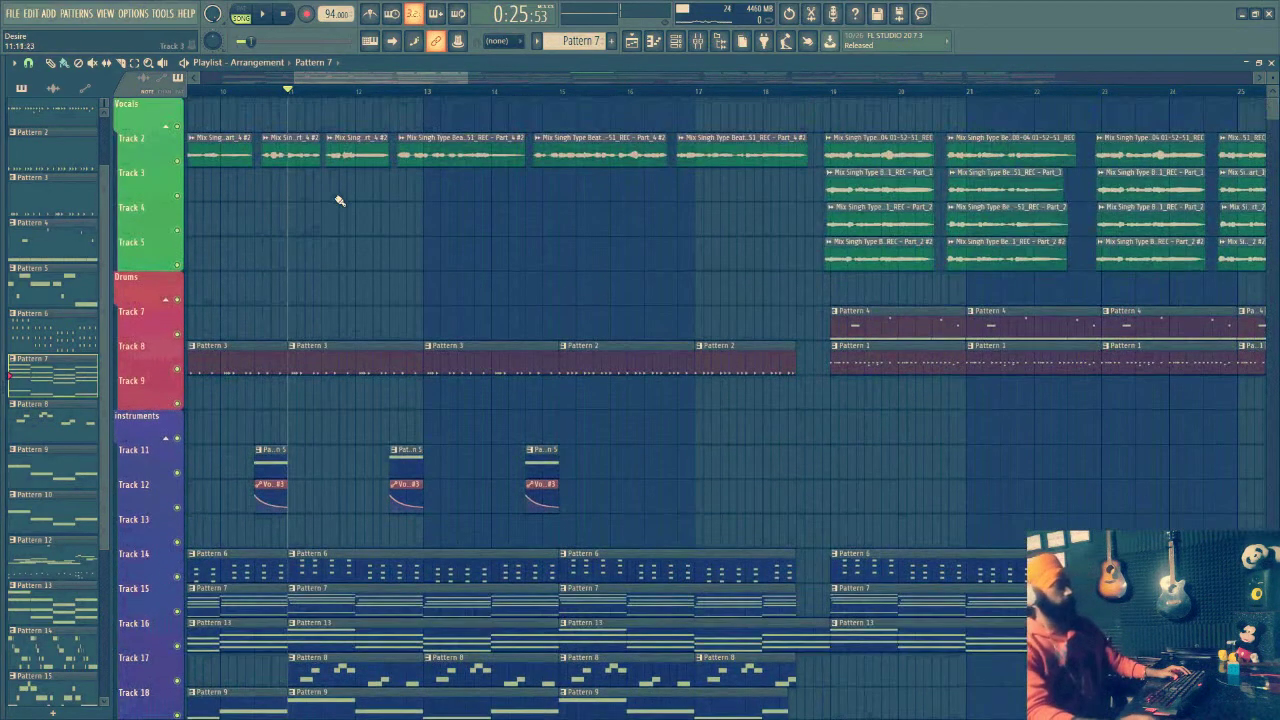
mouse_move(385, 80)
mouse_down()
mouse_move(339, 73)
mouse_move(376, 74)
mouse_up()
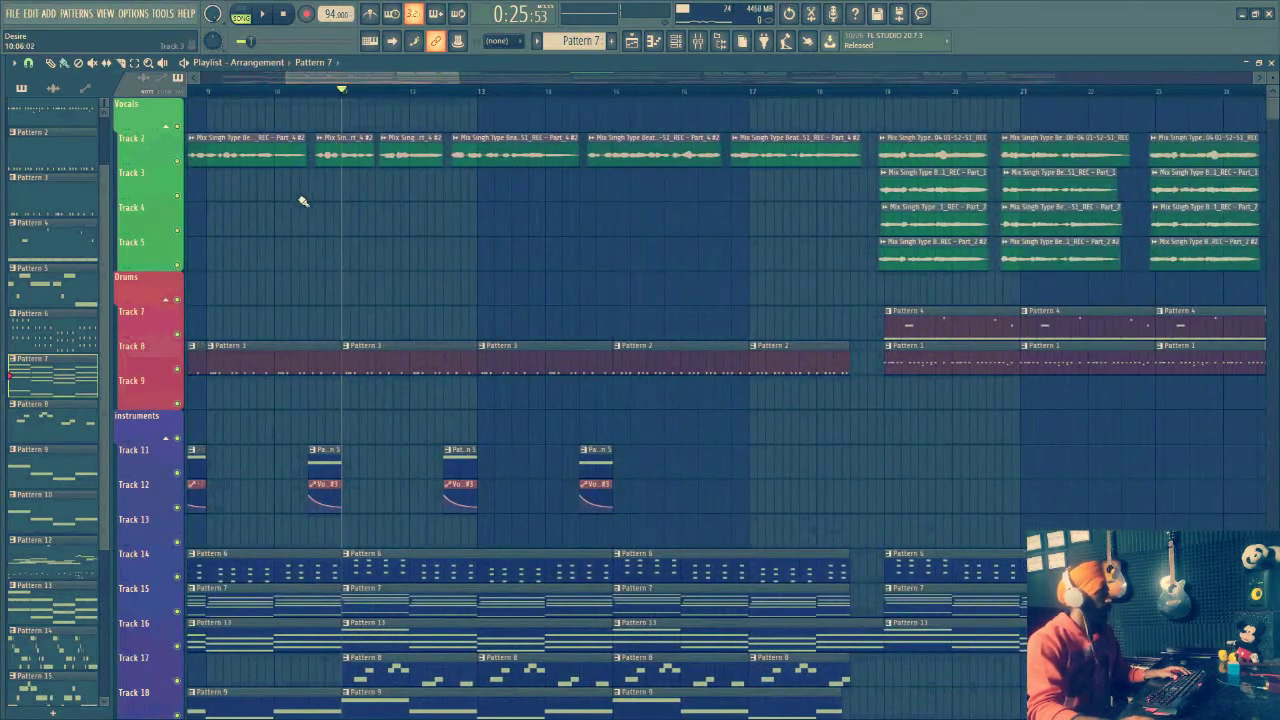
Solo Track 17 and play back its Pattern 8 clips from bar 11
scroll(386, 214, down, 5)
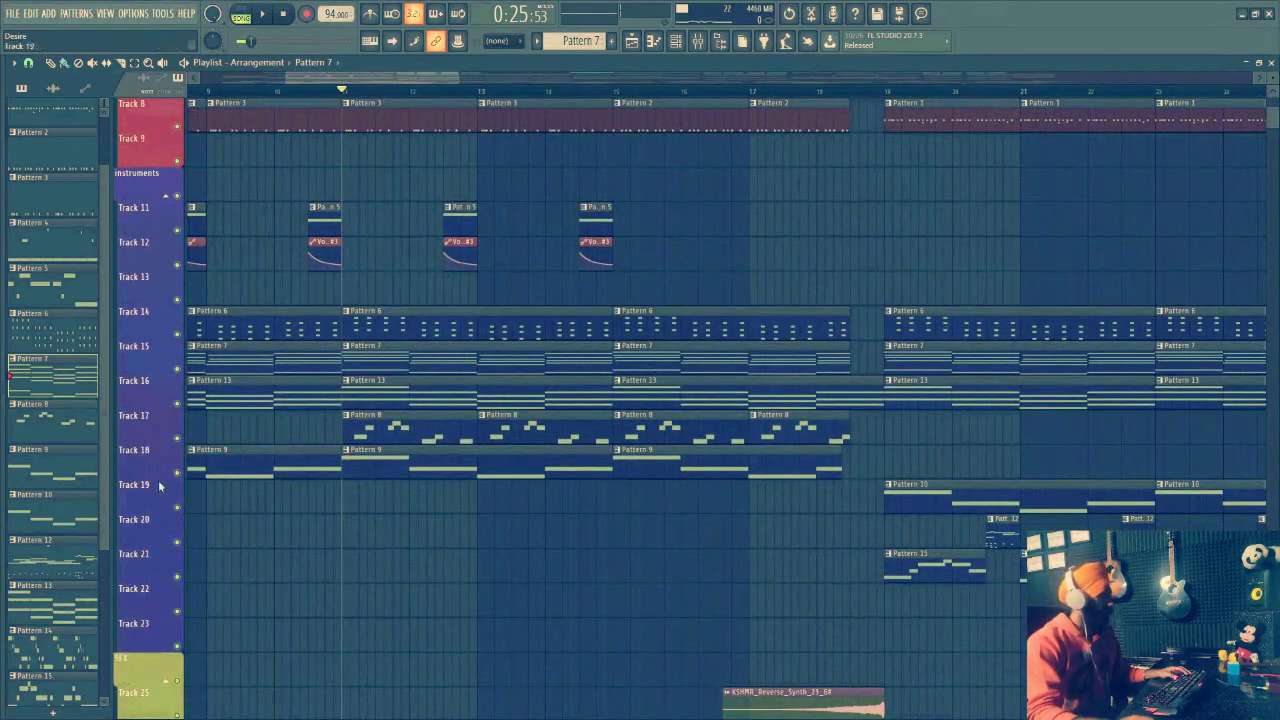
right_click(178, 438)
key(space)
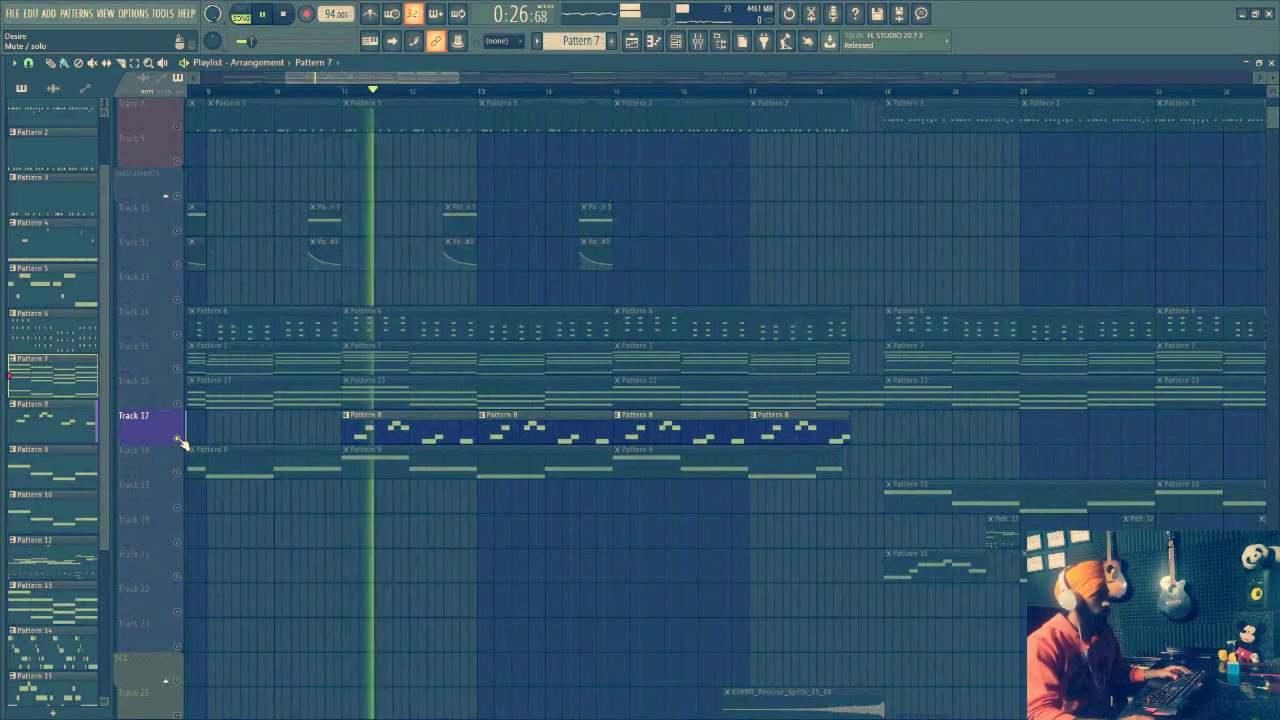
Inspect the Nexus BA E-Bass 3 preset and modulation settings on the bass gtr channel while Pattern 8 plays
click(394, 438)
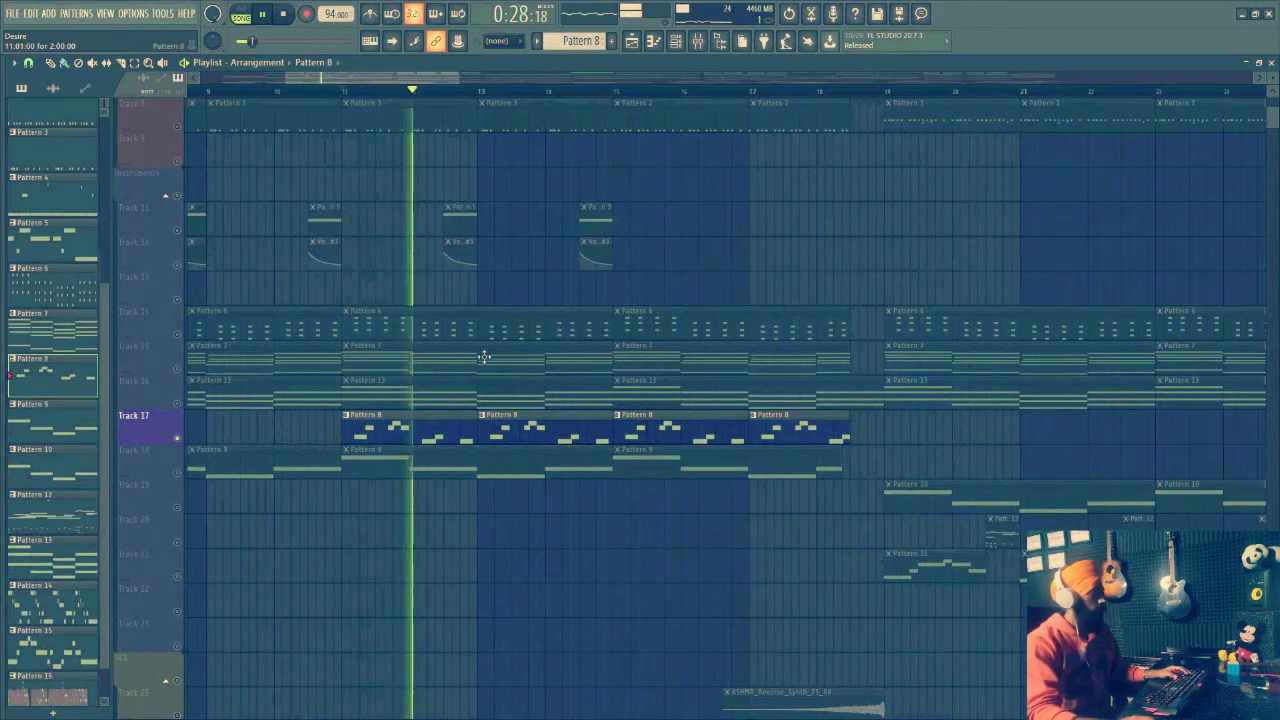
click(677, 42)
click(389, 522)
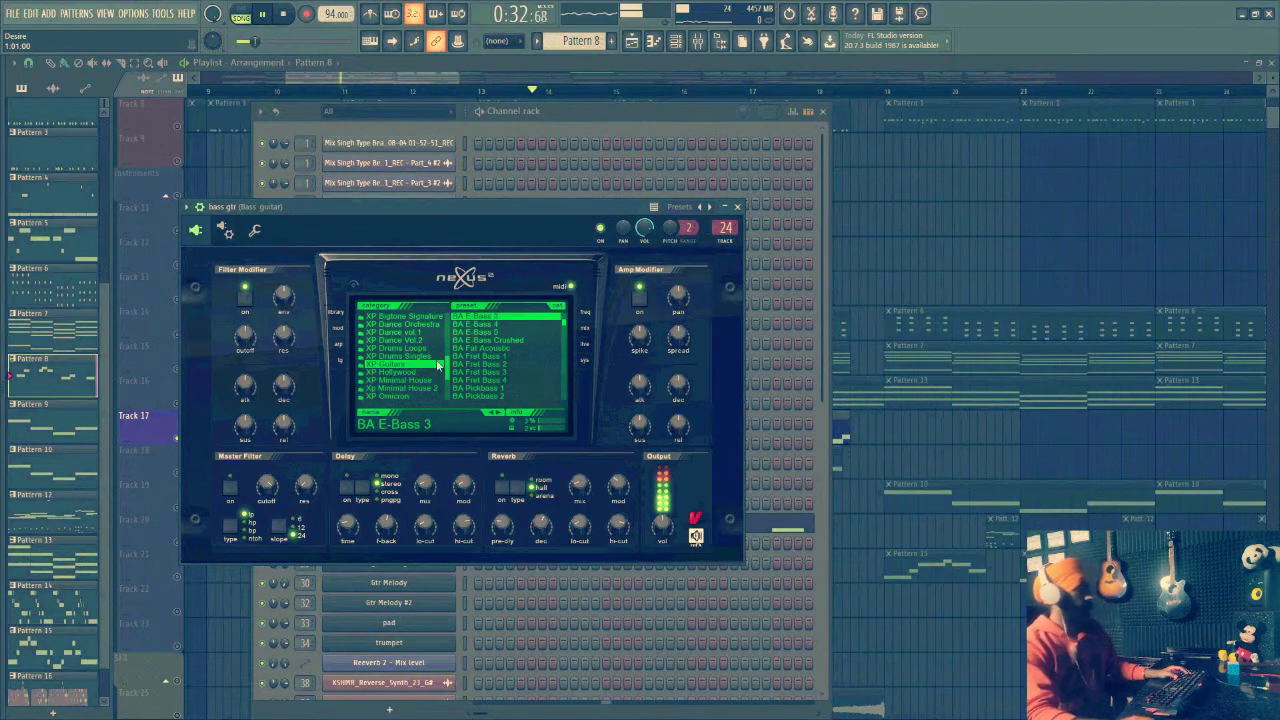
click(339, 327)
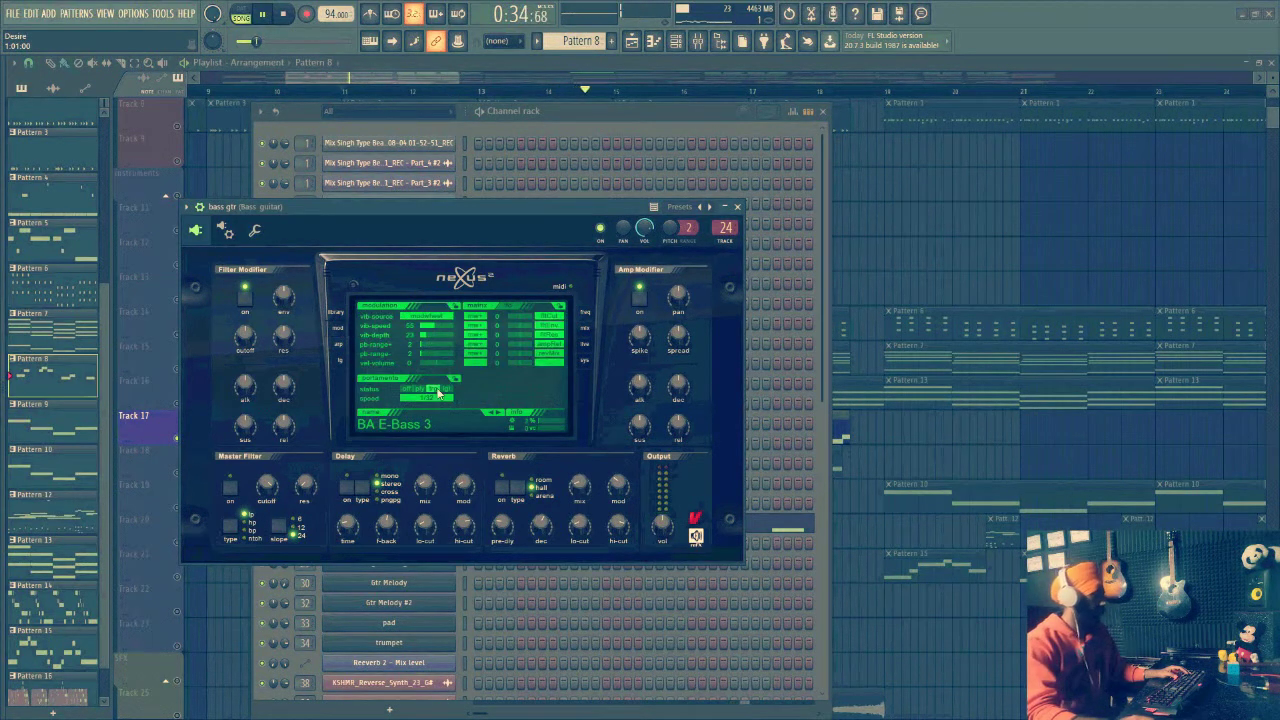
click(738, 207)
click(445, 81)
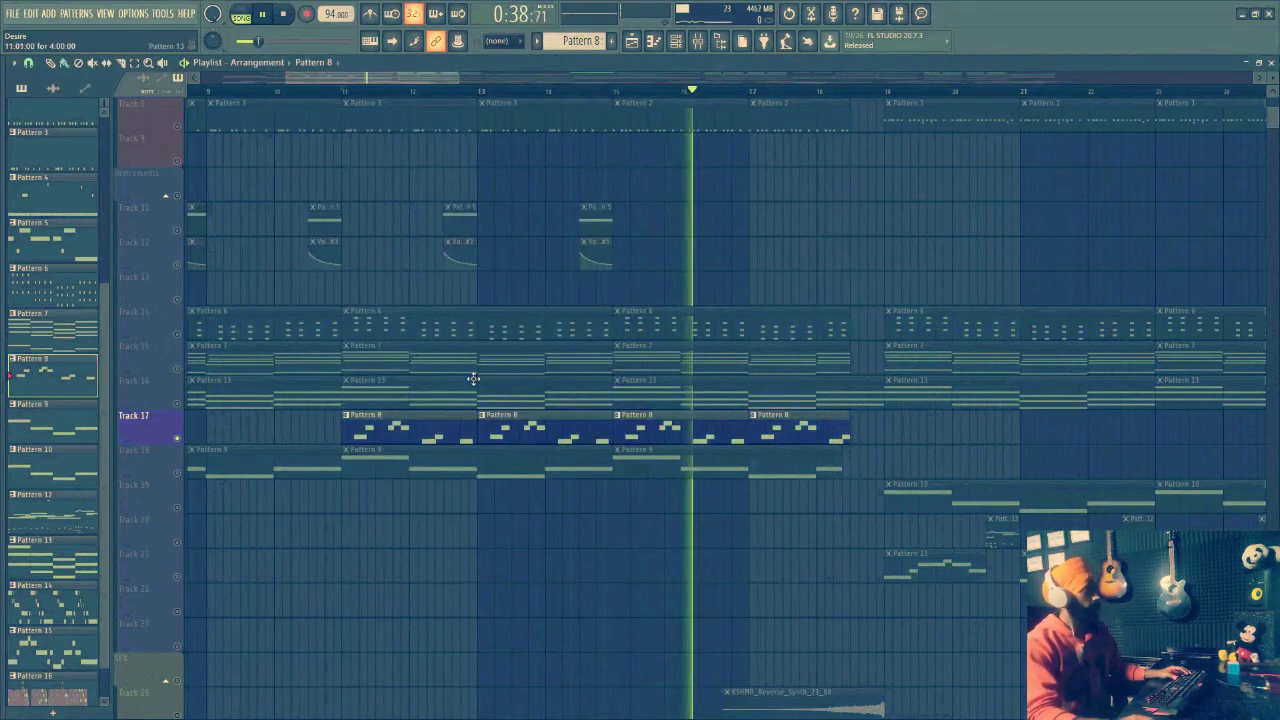
key(space)
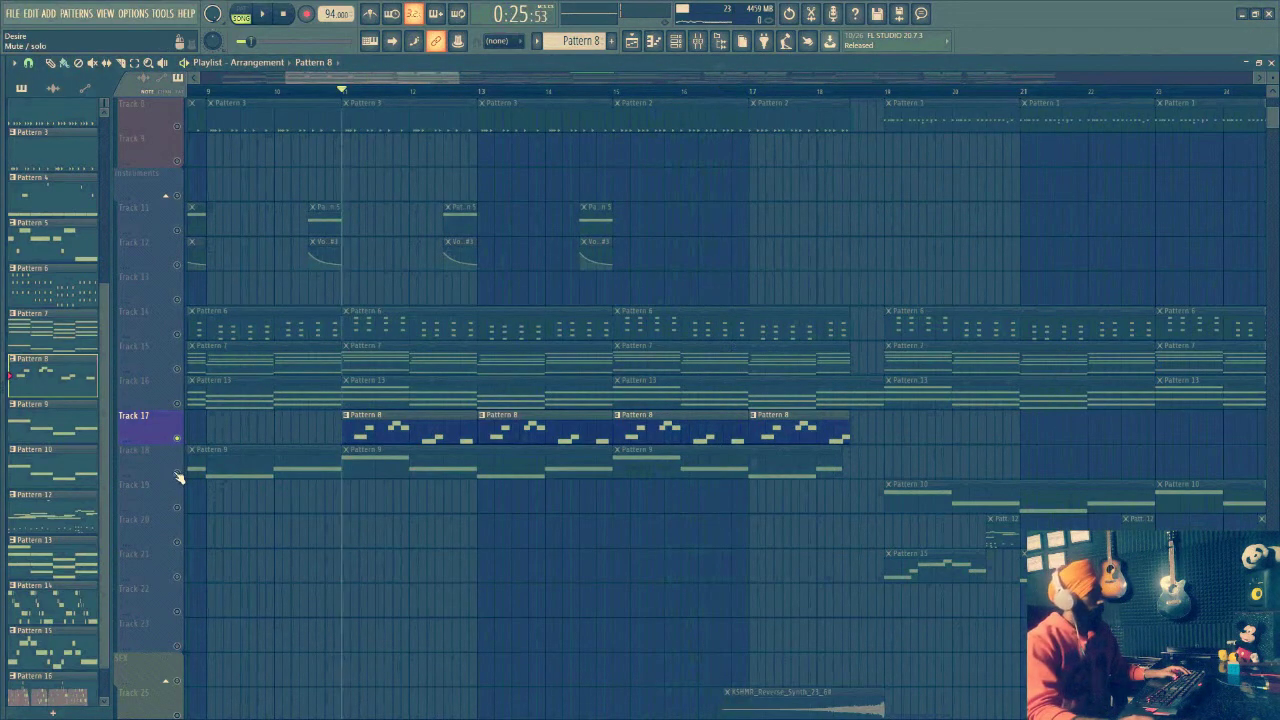
Turn all playlist tracks back on and place the playhead at bar 15
right_click(177, 473)
right_click(177, 473)
scroll(853, 218, up, 5)
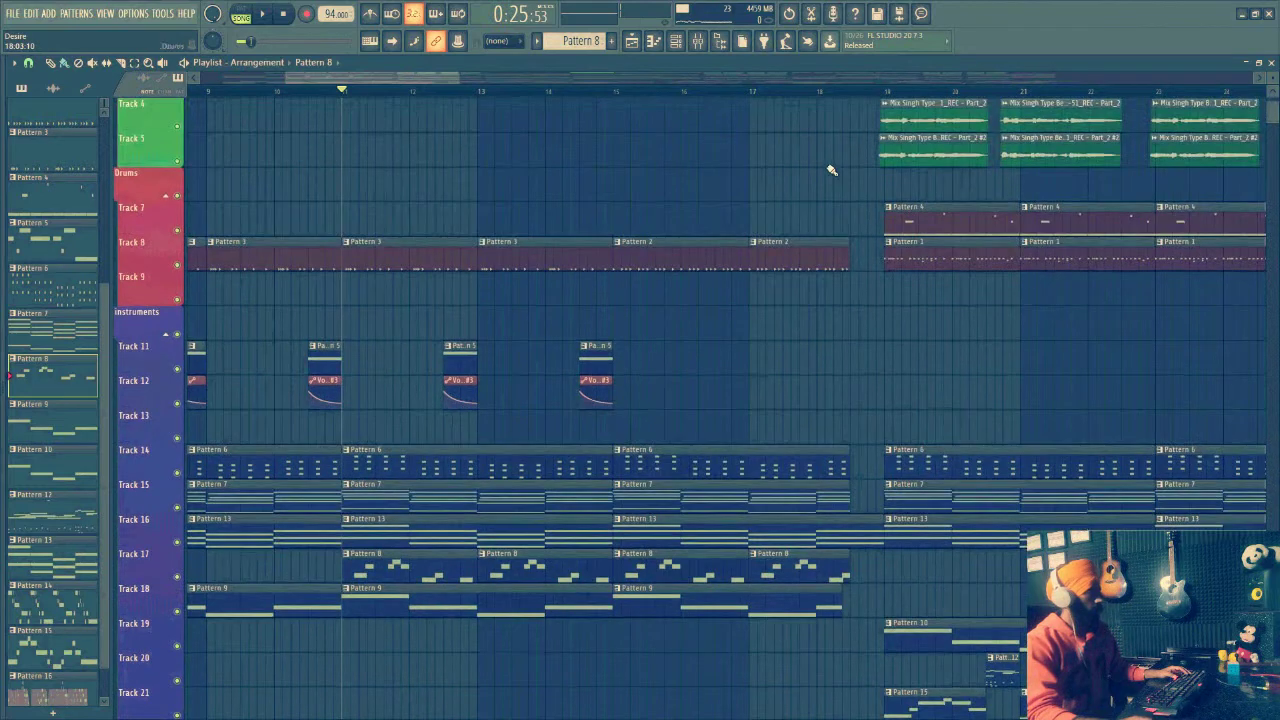
scroll(880, 99, up, 2)
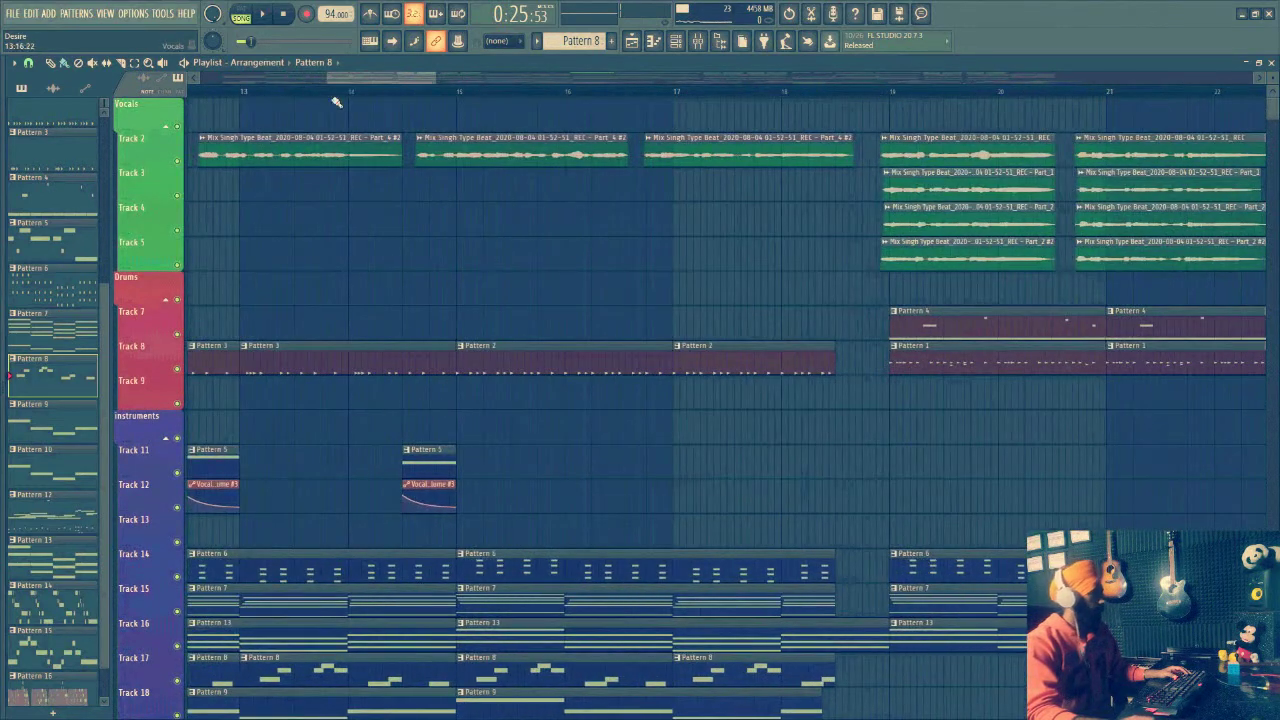
click(460, 93)
drag(428, 80, 440, 80)
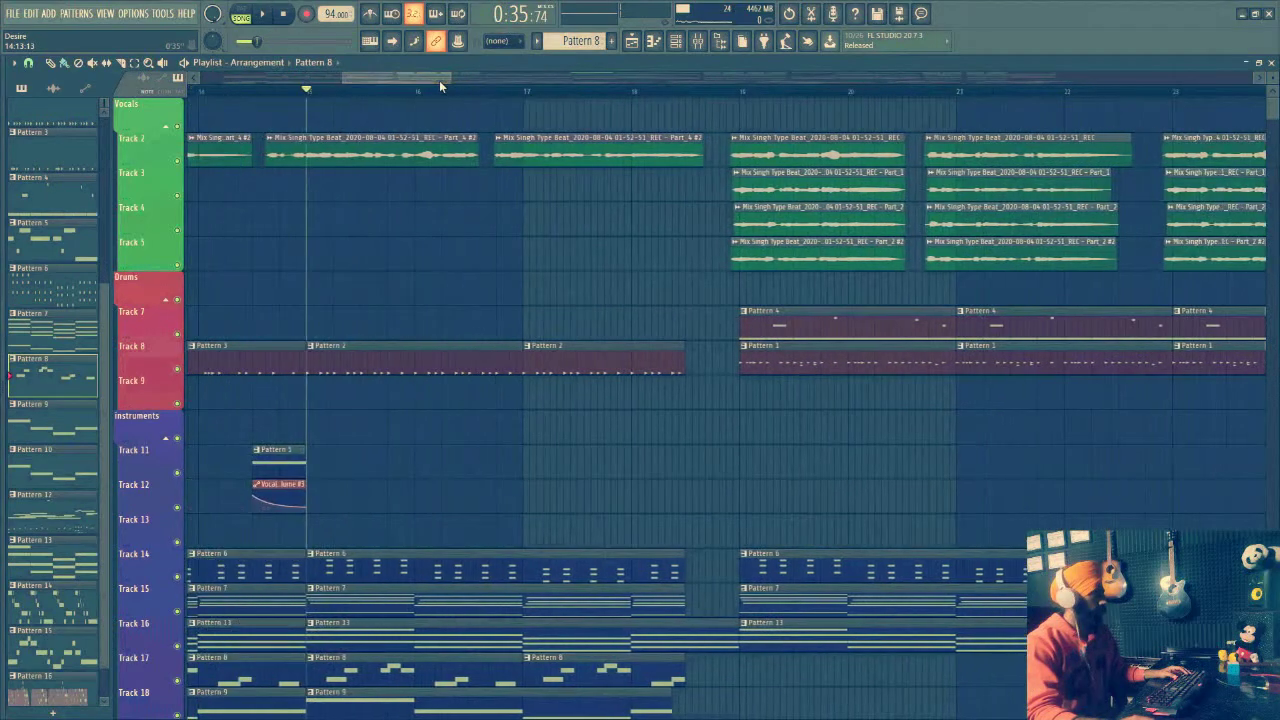
Open Pattern 2 from its Track 8 clip and play back its drum steps in pattern mode
double_click(390, 363)
click(572, 108)
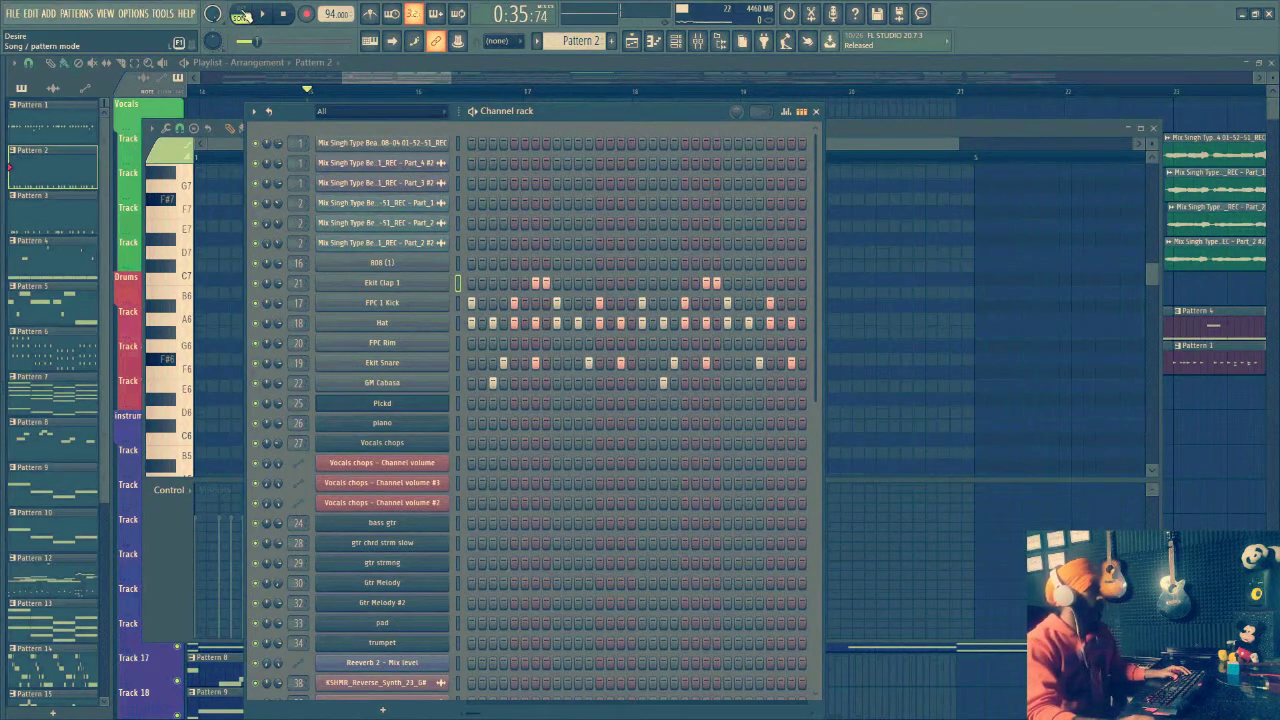
drag(625, 115, 643, 123)
key(space)
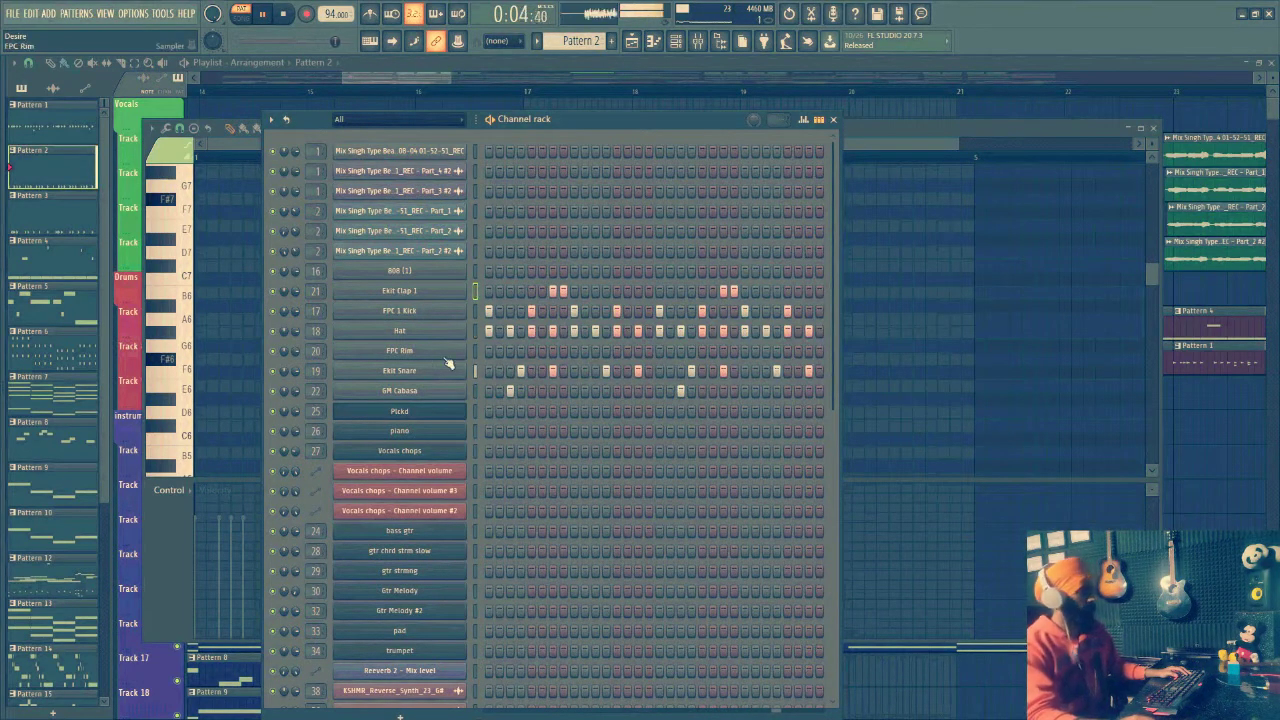
click(440, 76)
key(space)
Inspect the sampler settings of the Part_1 vocal clip on Track 3 near bar 19
scroll(685, 273, down, 5)
scroll(434, 451, down, 7)
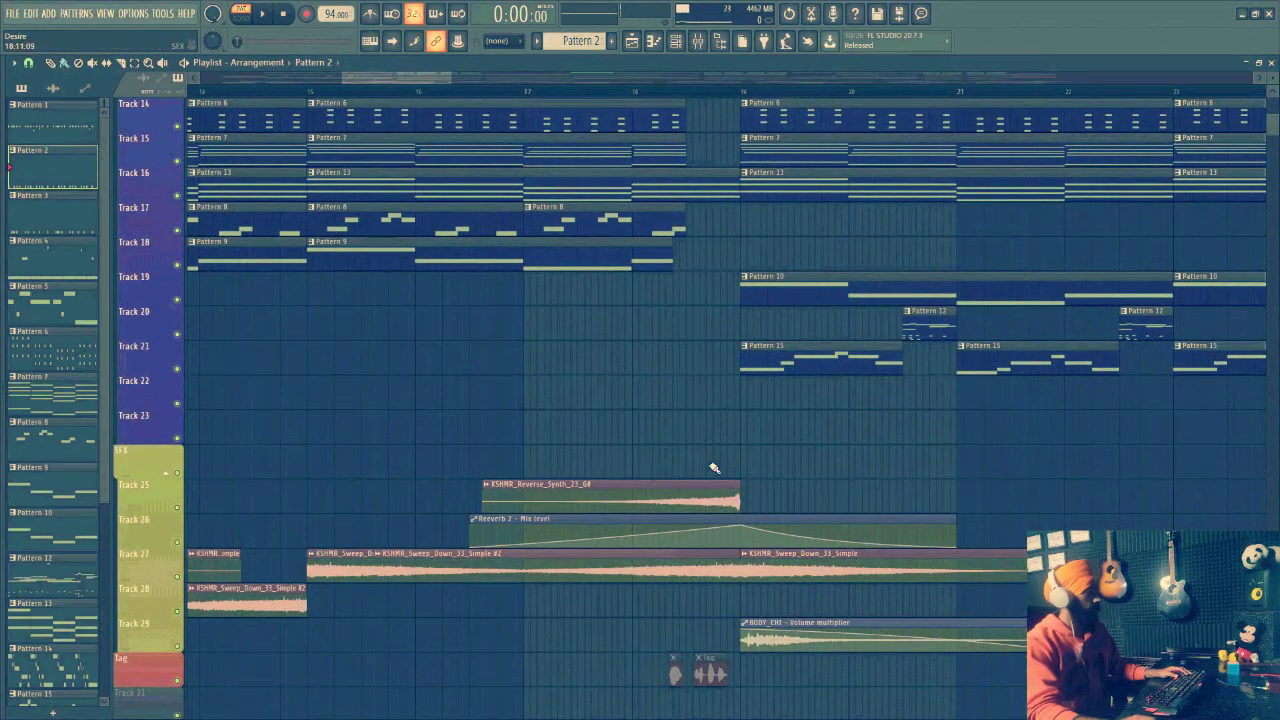
drag(451, 77, 1028, 77)
scroll(660, 228, up, 12)
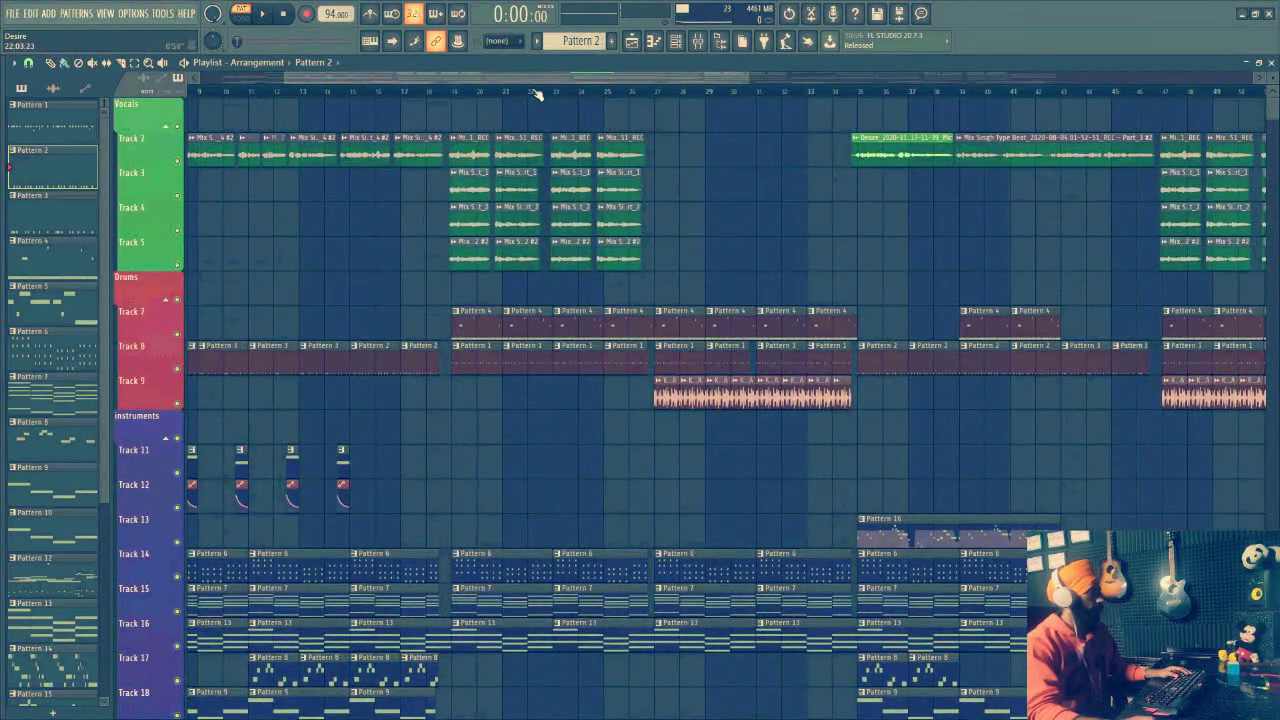
scroll(537, 94, up, 5)
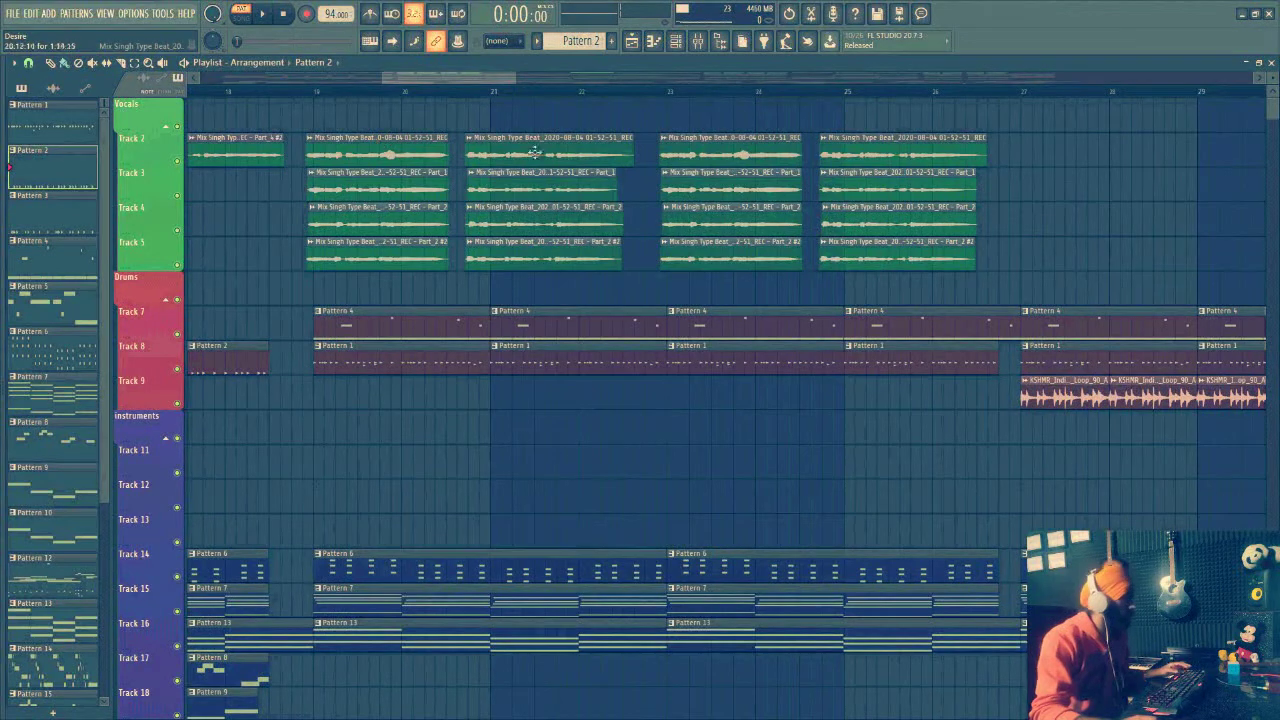
double_click(415, 197)
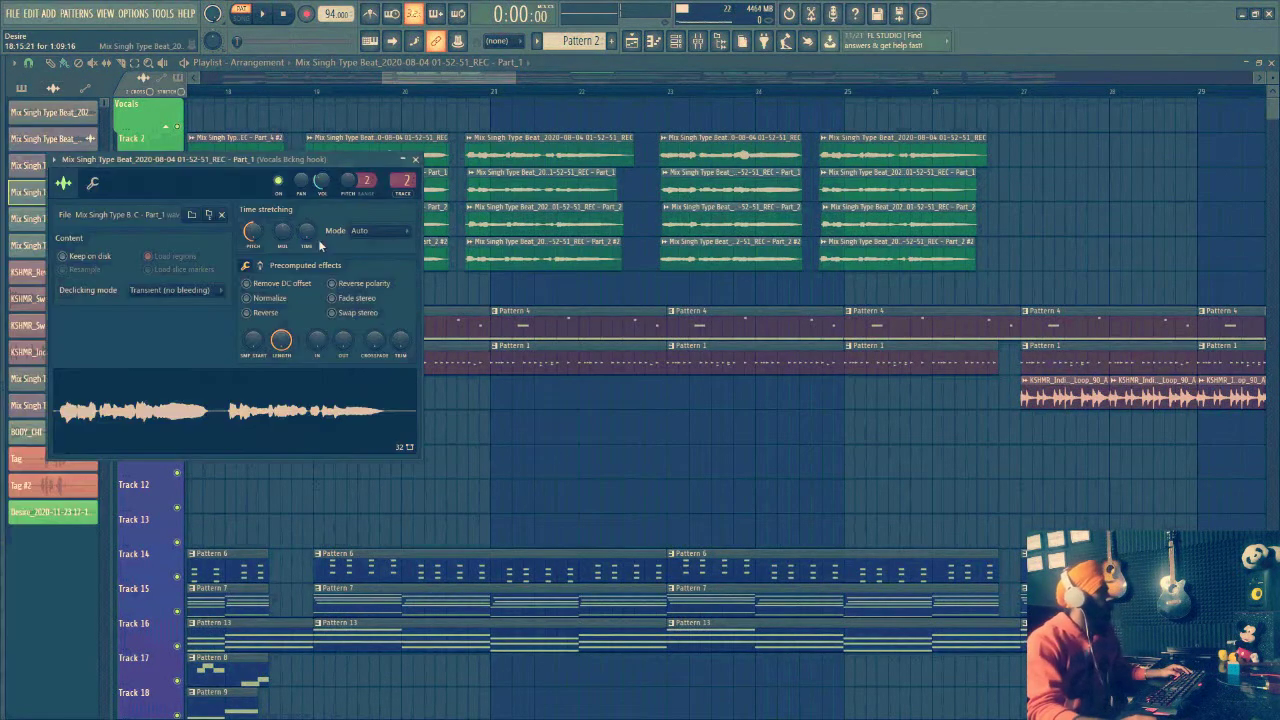
click(415, 160)
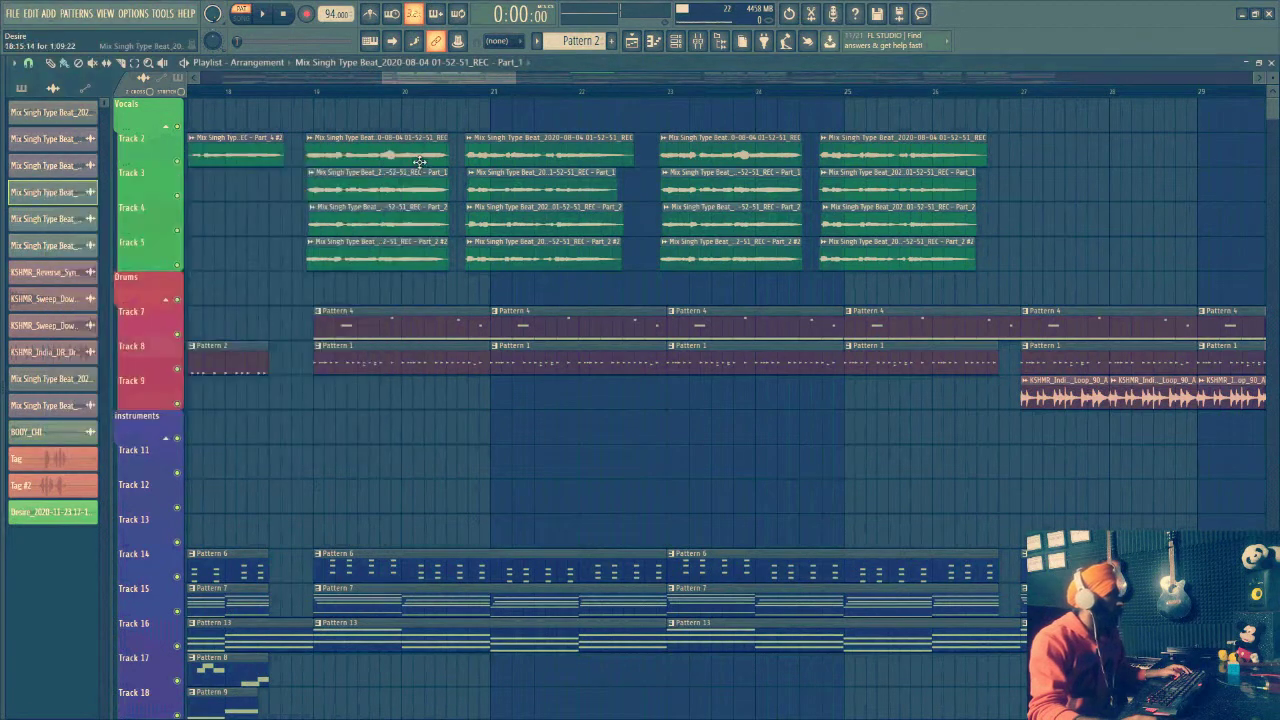
Solo Track 3 and play back its vocal clip in song mode from shortly before bar 19
right_click(179, 196)
click(309, 95)
key(space)
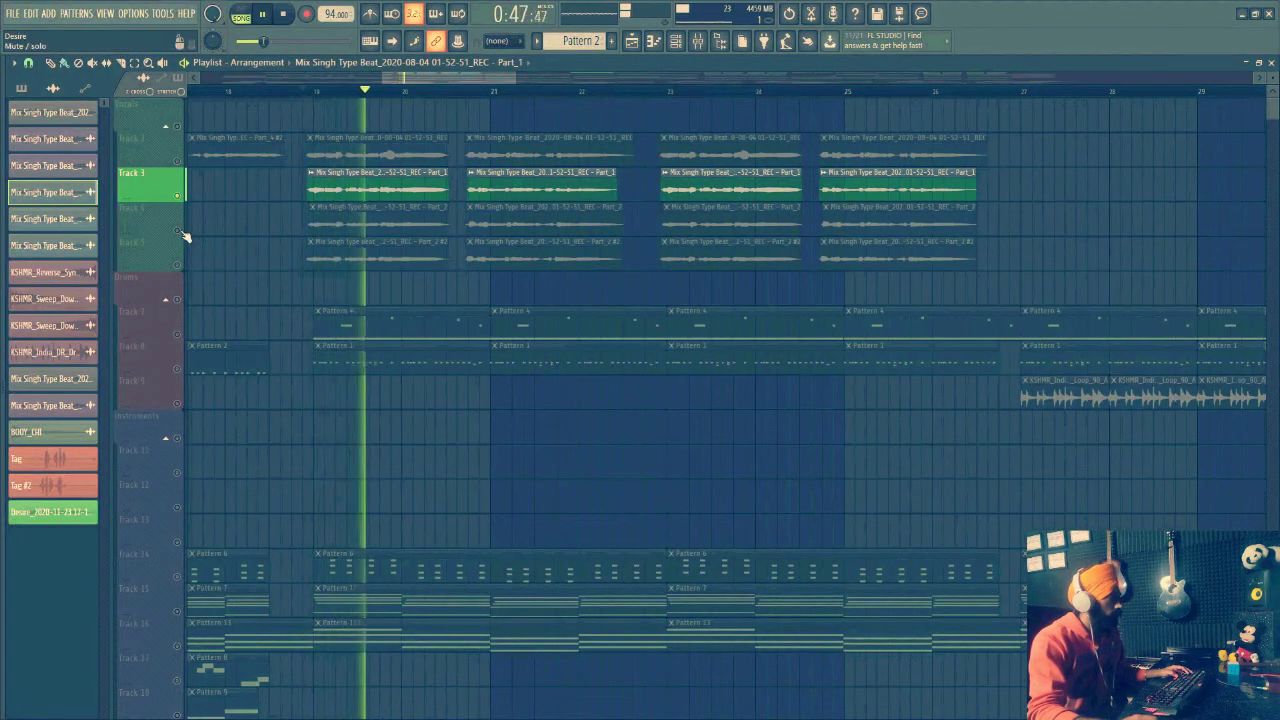
key(space)
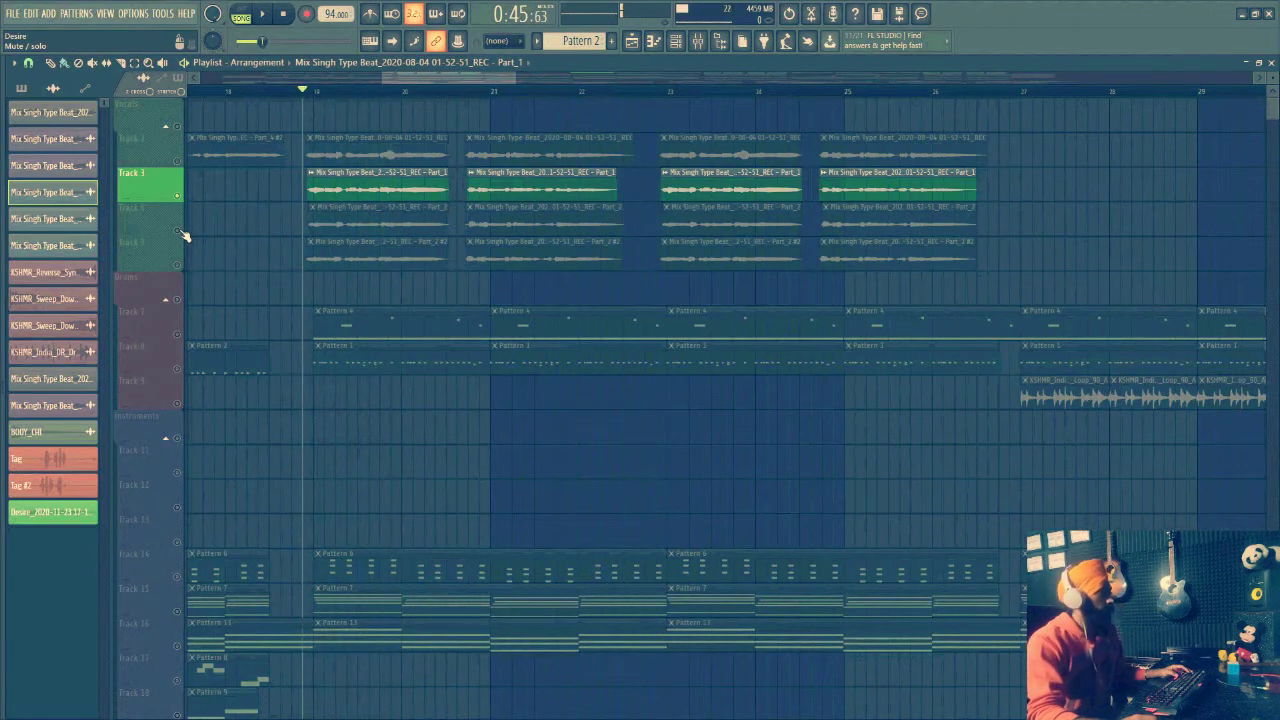
Leave only Track 4 audible and inspect the sampler settings of the Part_2 and Part_2 #2 vocal clips
click(181, 231)
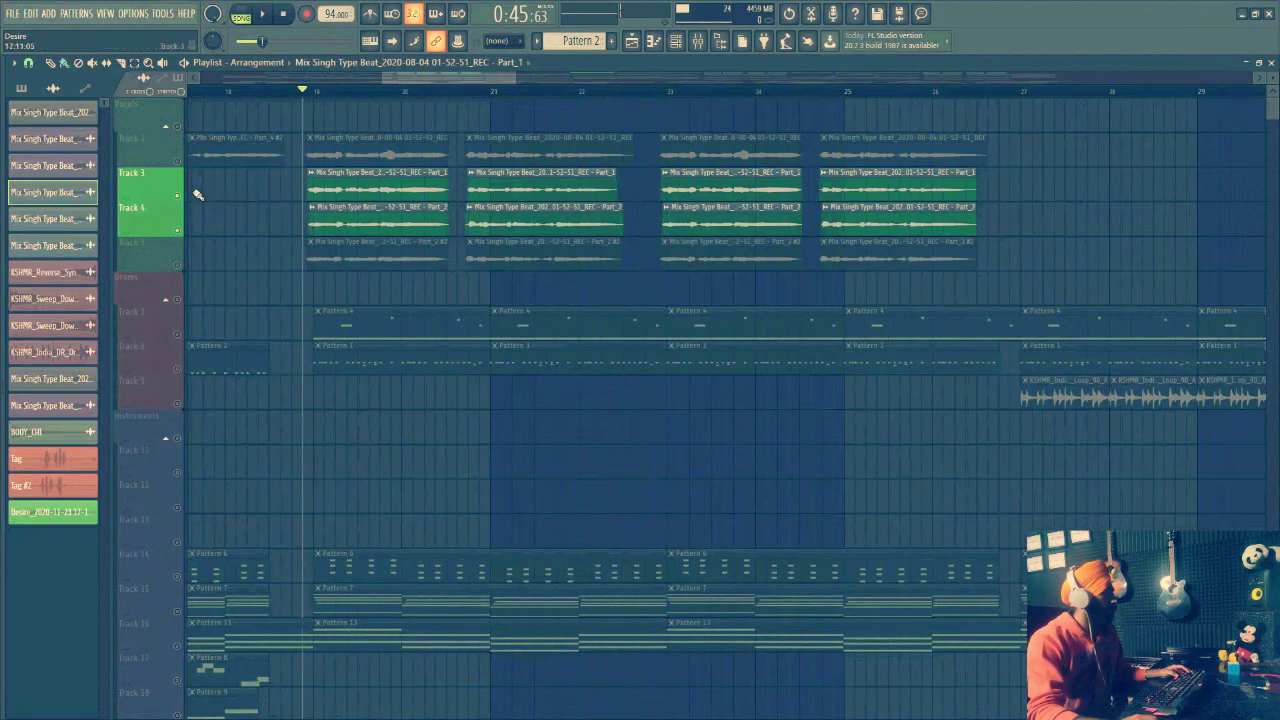
click(181, 199)
double_click(344, 219)
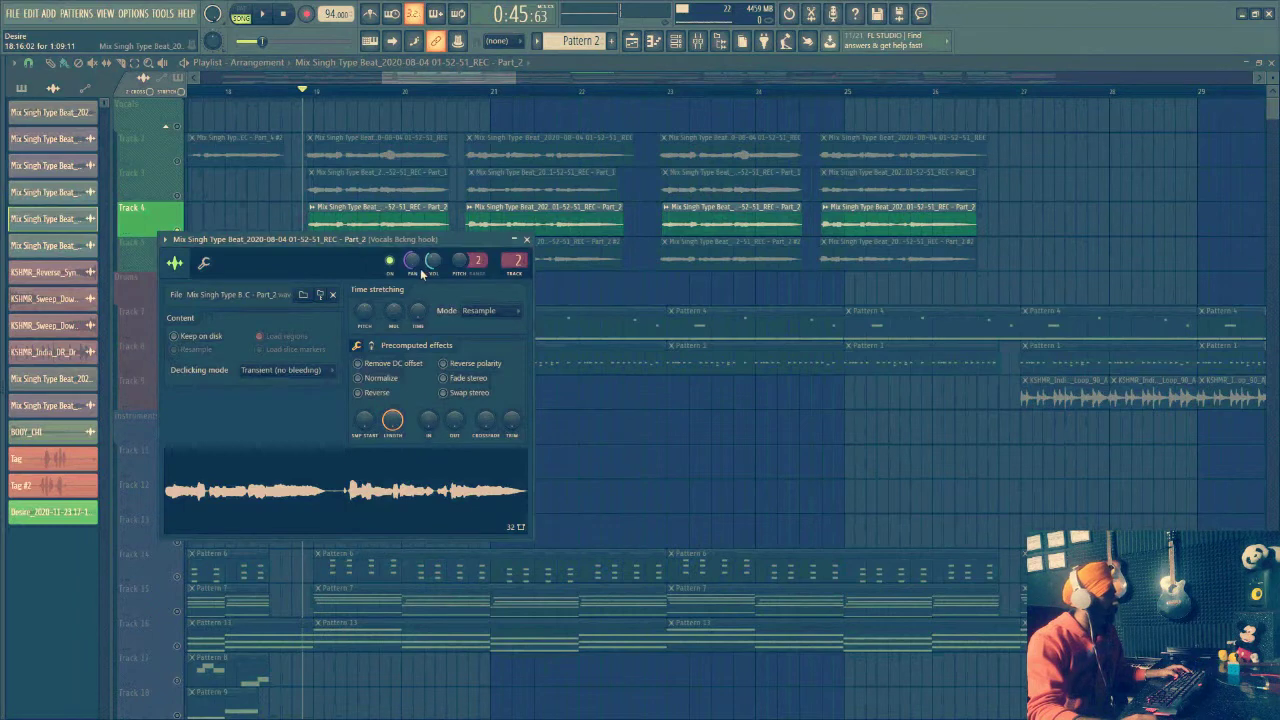
click(527, 240)
double_click(380, 246)
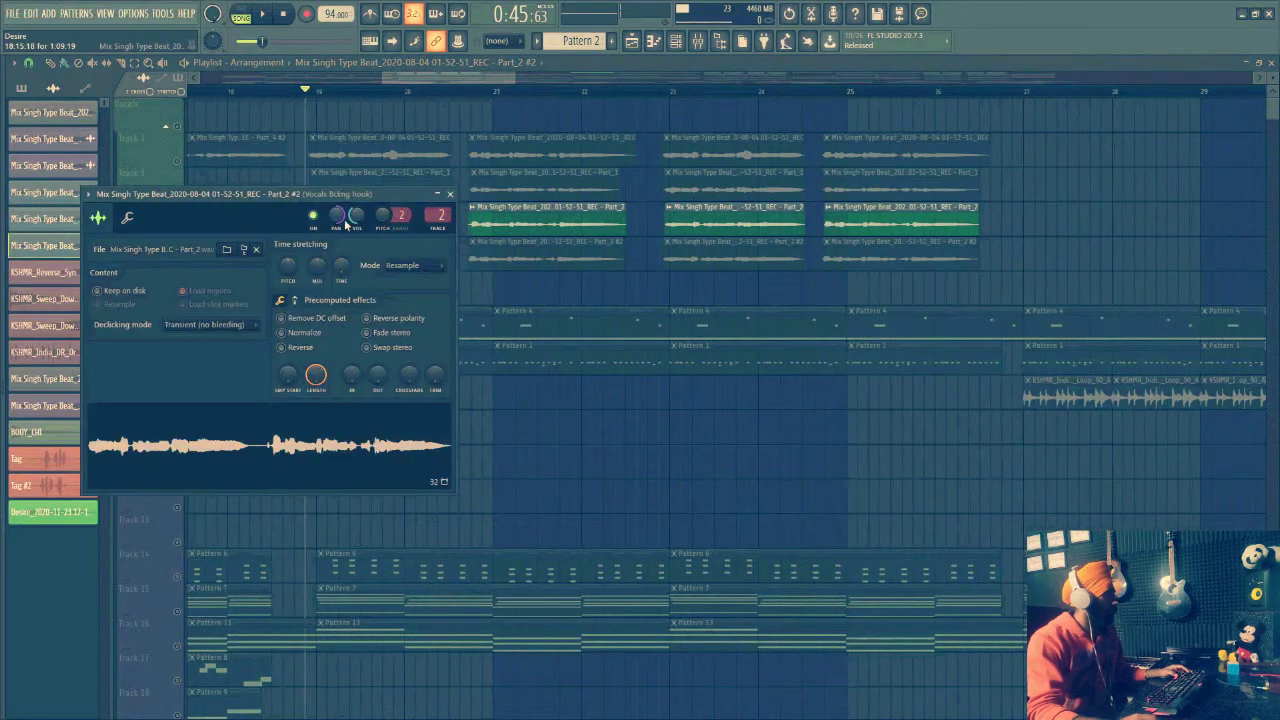
key(Escape)
Enable Track 5 and Track 3 one after another, playing back the layered vocals from shortly before bar 19 each time
click(181, 268)
key(space)
key(space)
click(180, 196)
key(space)
key(space)
Enable Track 2 and play back the vocals of Tracks 2 to 5 together from shortly before bar 19
click(180, 162)
key(space)
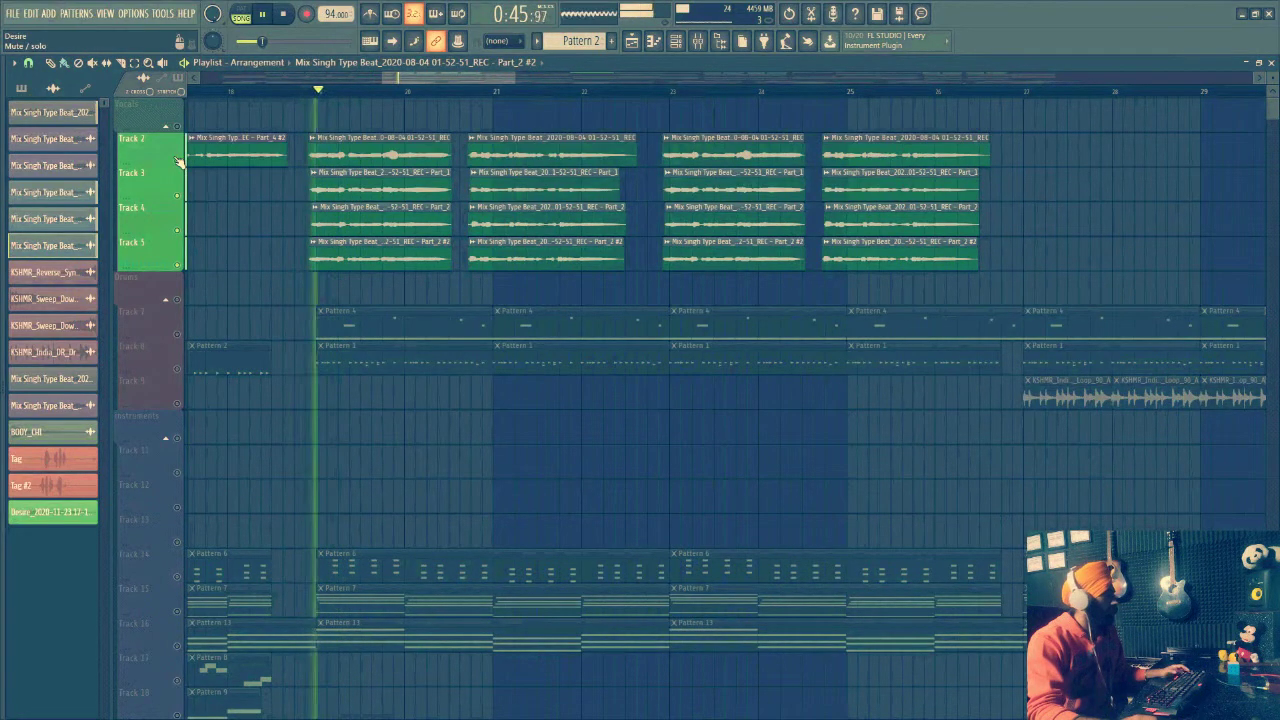
drag(449, 80, 447, 80)
key(space)
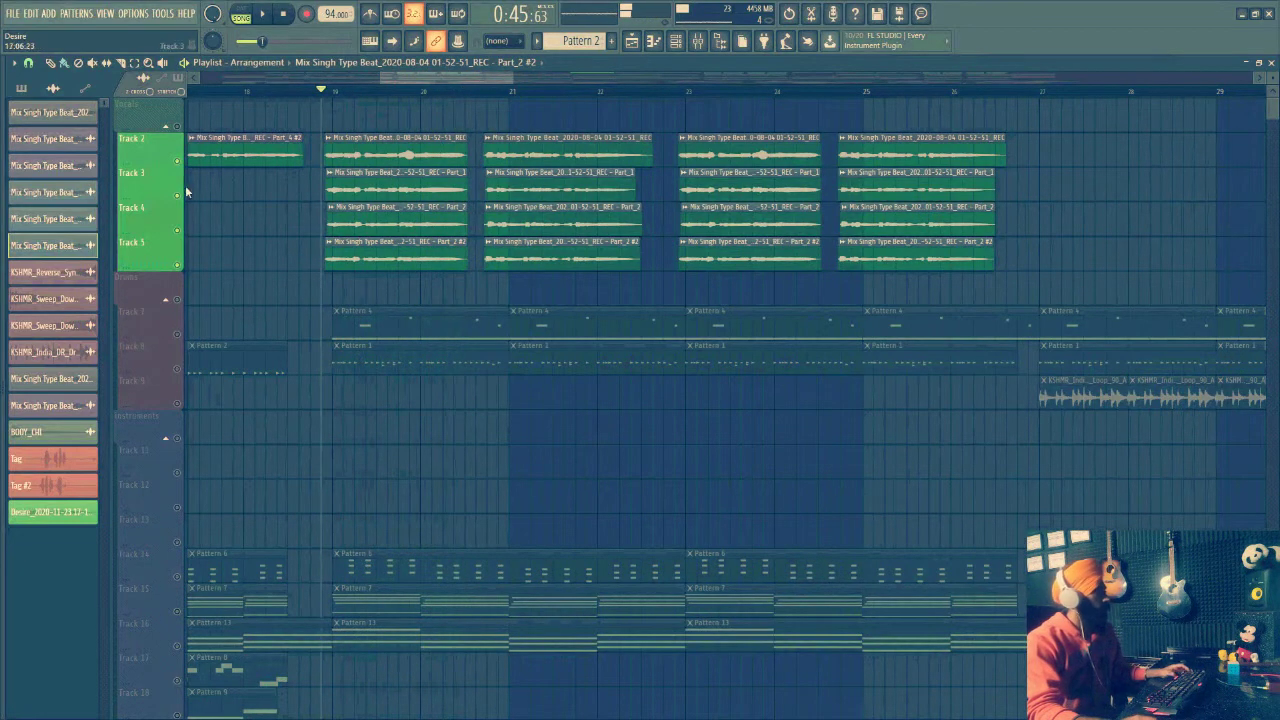
Solo the Track 2 vocals
right_click(179, 164)
right_click(179, 164)
right_click(179, 164)
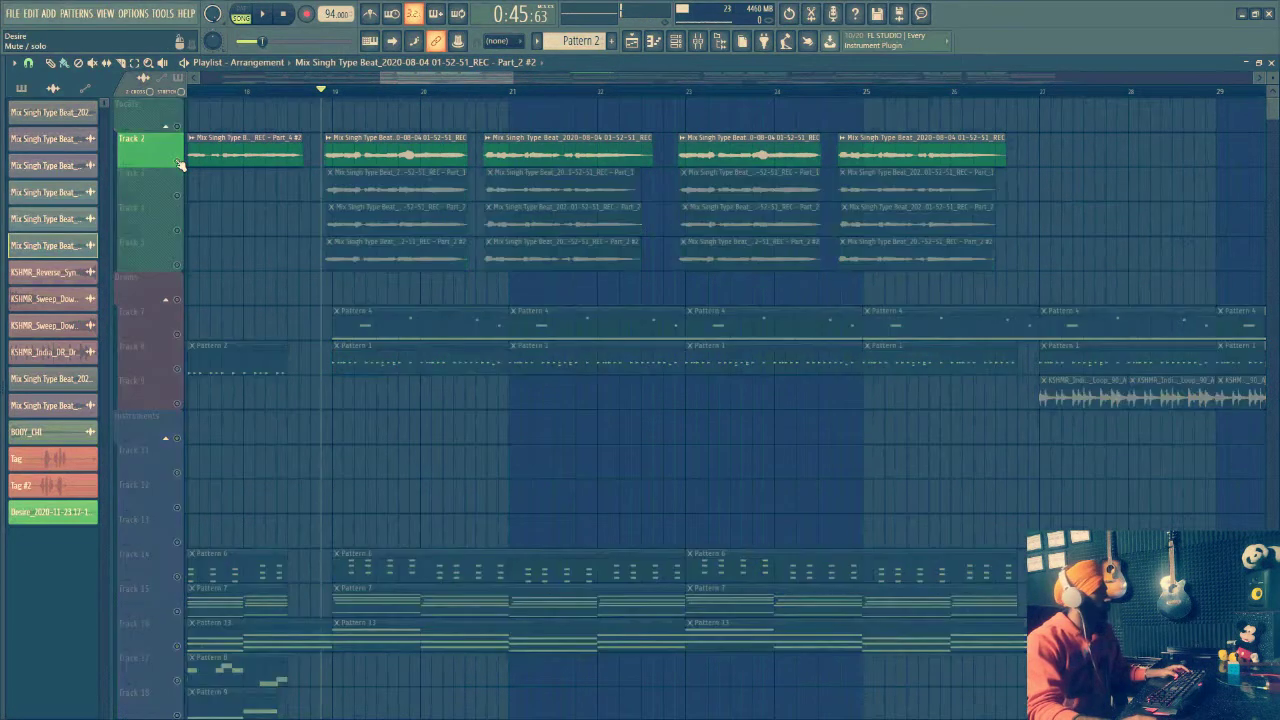
Solo the Track 3 vocals briefly and return all playlist tracks to audible
click(180, 194)
click(181, 166)
click(181, 166)
click(181, 166)
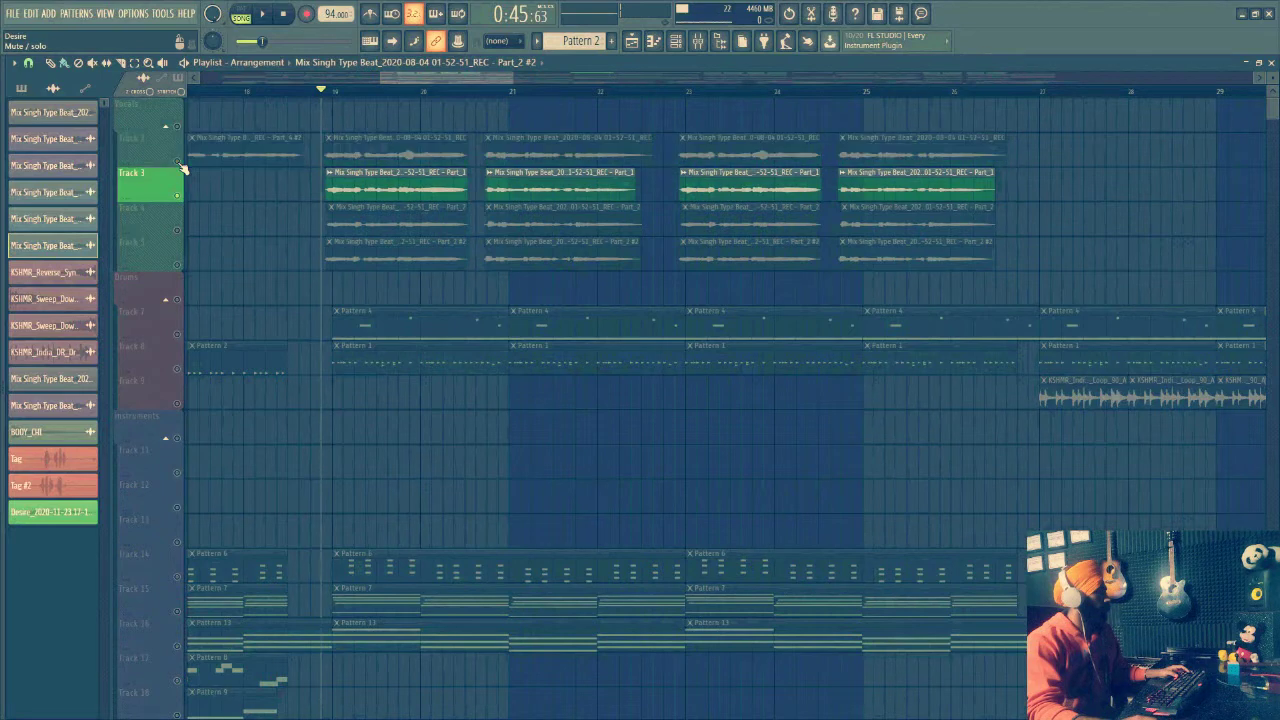
right_click(181, 166)
right_click(181, 166)
Solo the Track 7 drums and enable Track 8 alongside them
scroll(240, 190, down, 4)
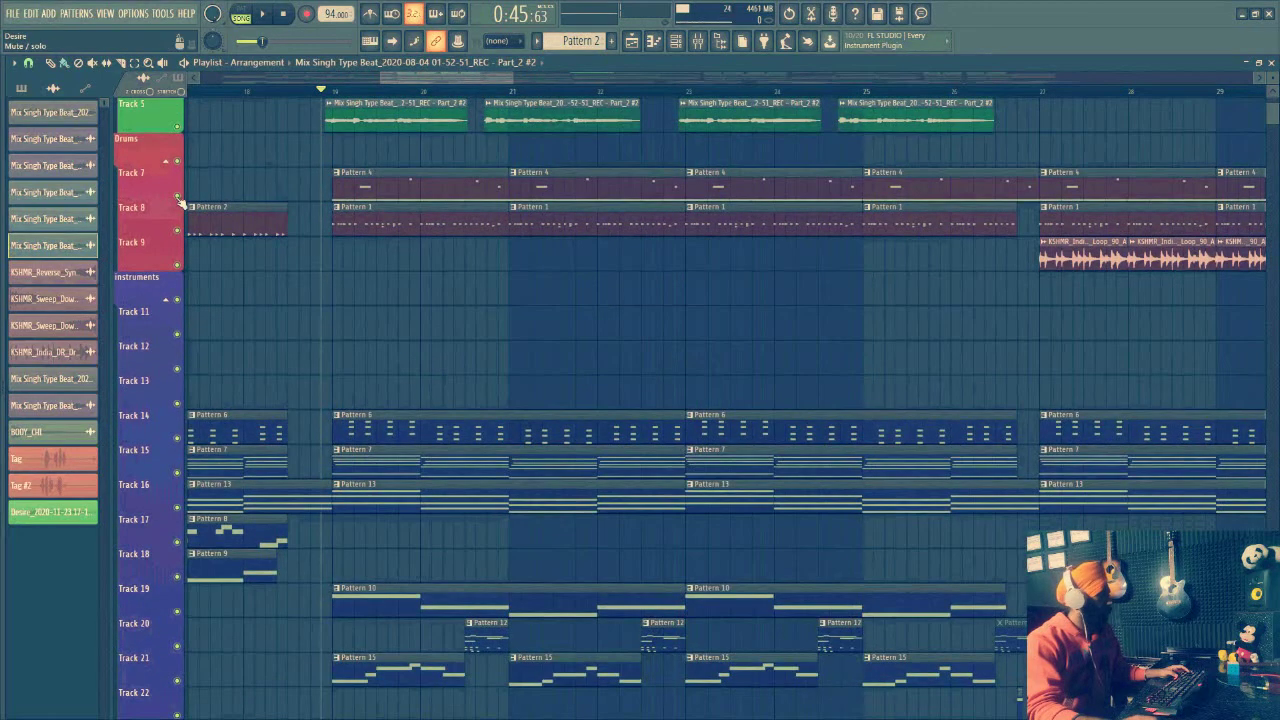
right_click(179, 196)
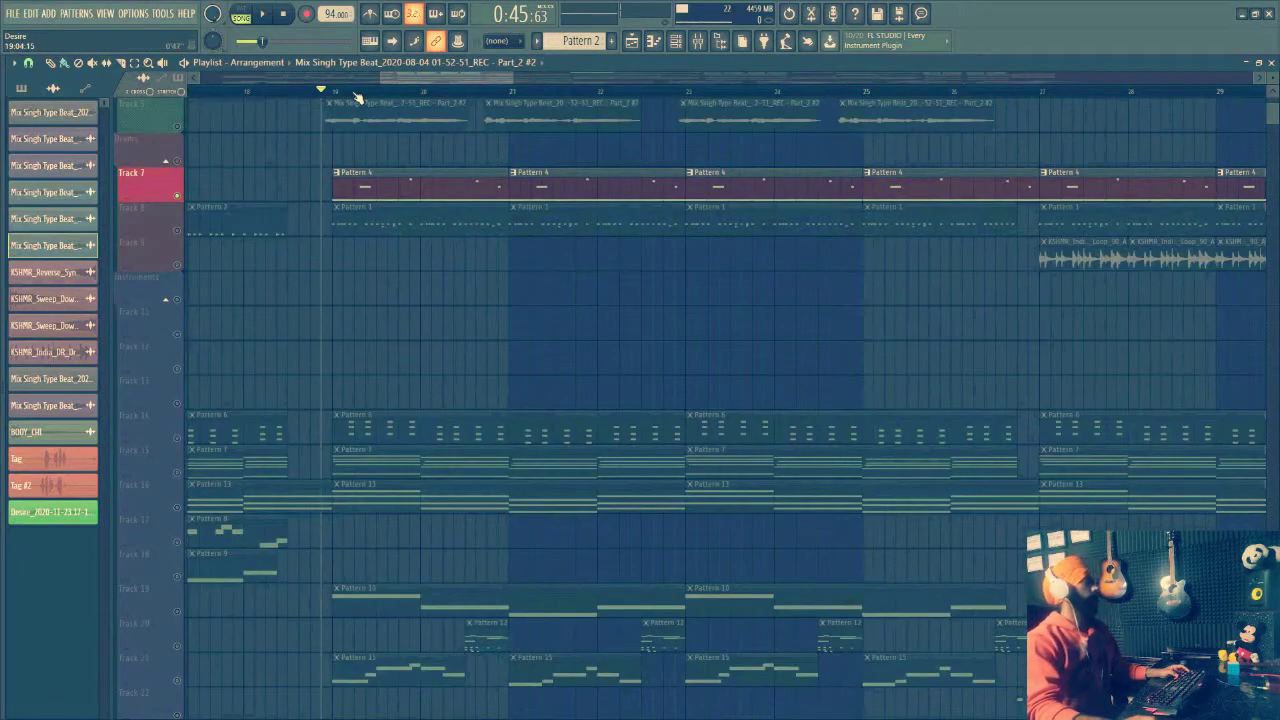
scroll(357, 98, up, 3)
click(178, 231)
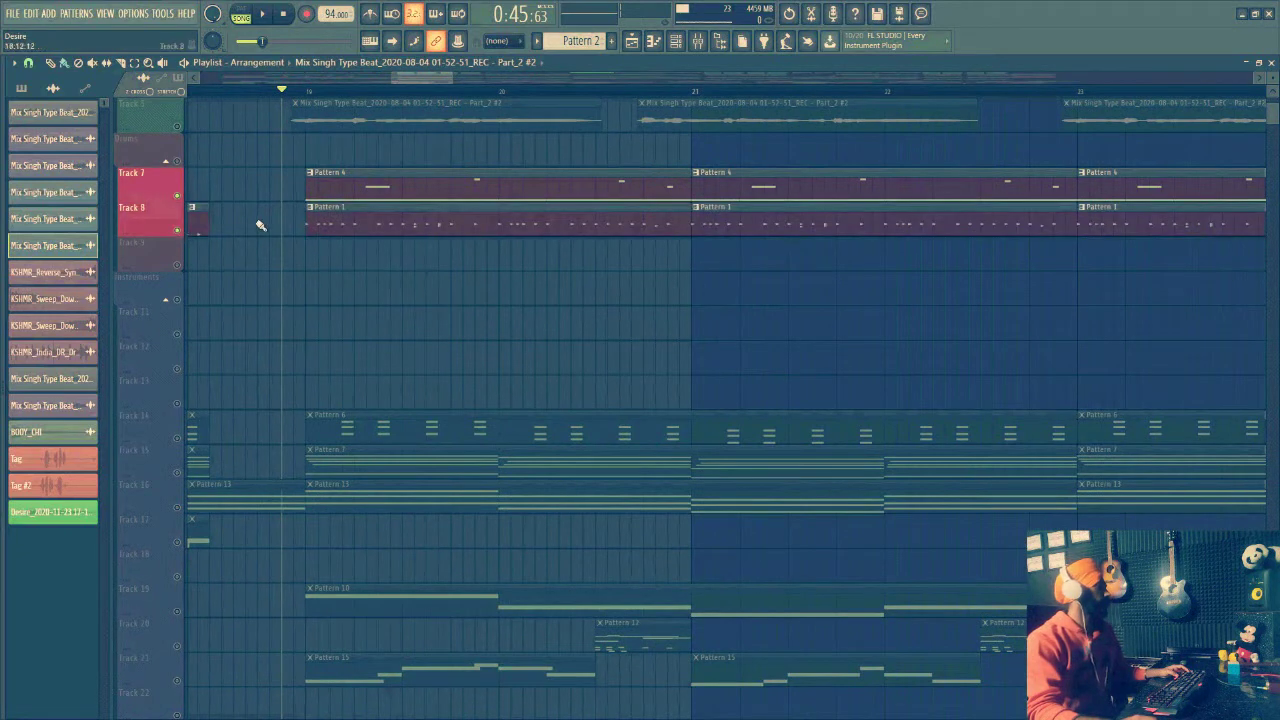
Select Pattern 1 and play it back alone in pattern mode, viewing its drum steps in the channel rack
click(370, 216)
click(677, 44)
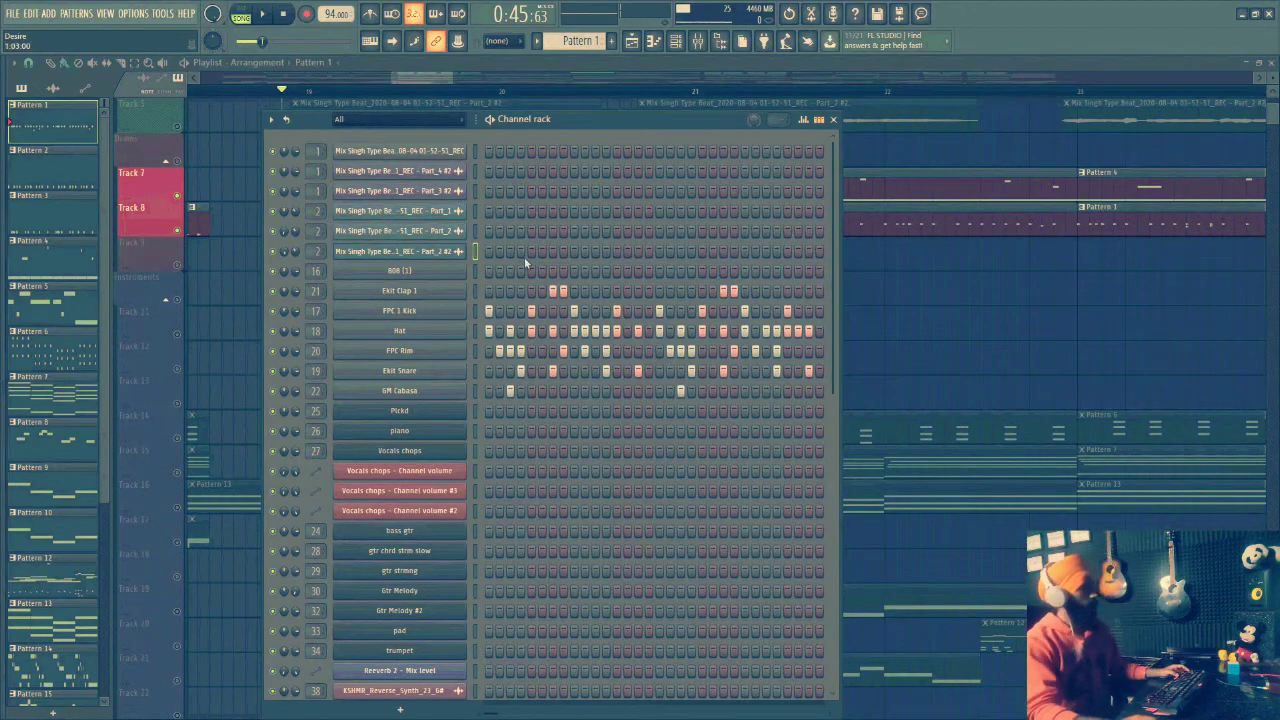
key(F6)
click(243, 14)
key(F6)
key(space)
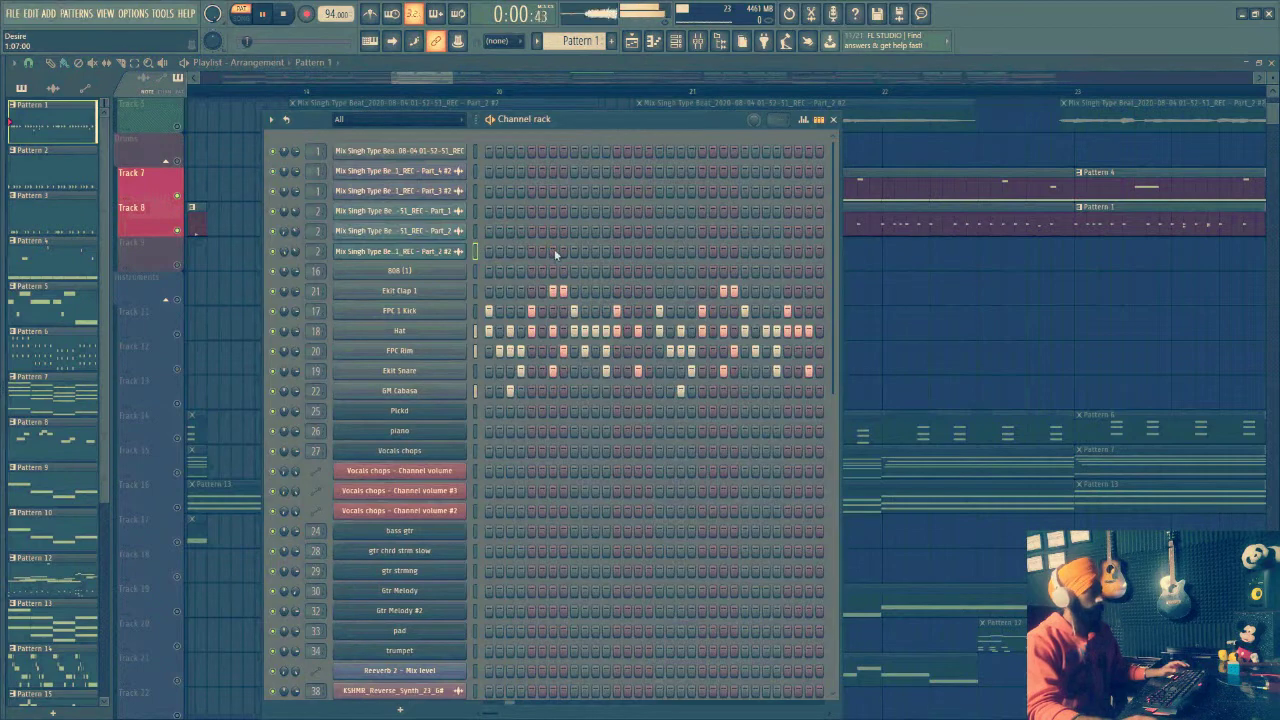
key(F6)
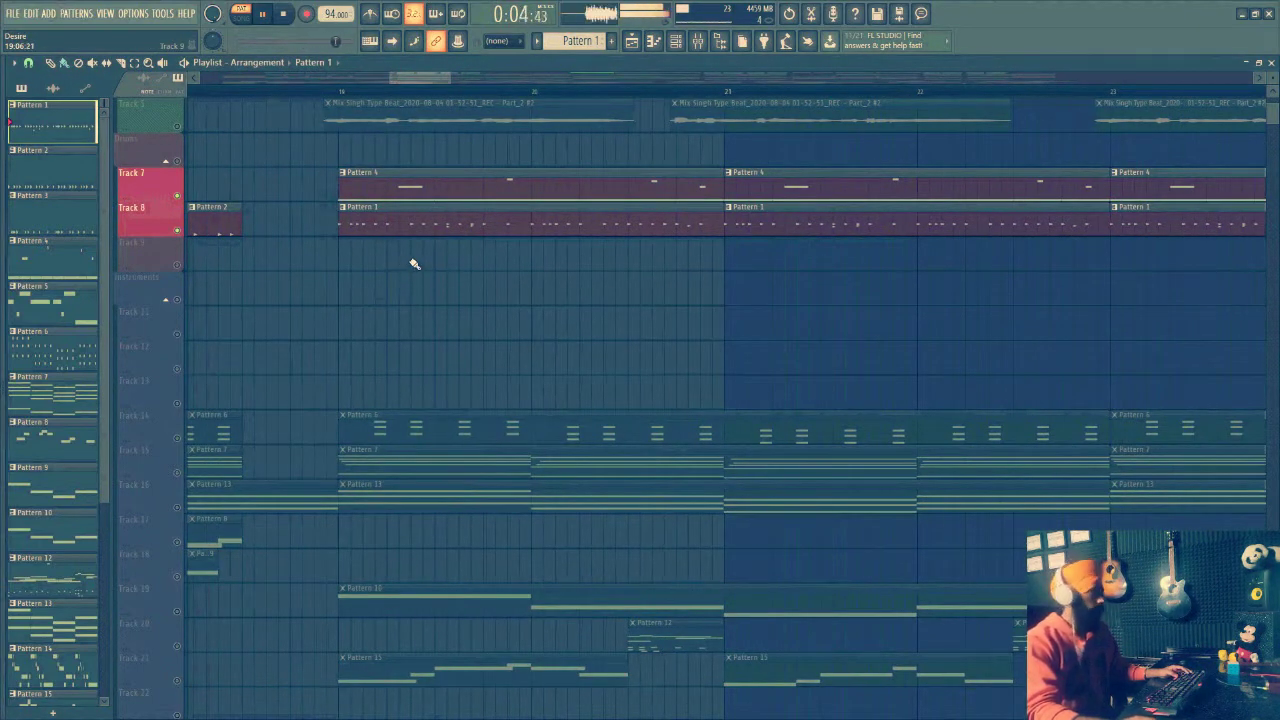
key(space)
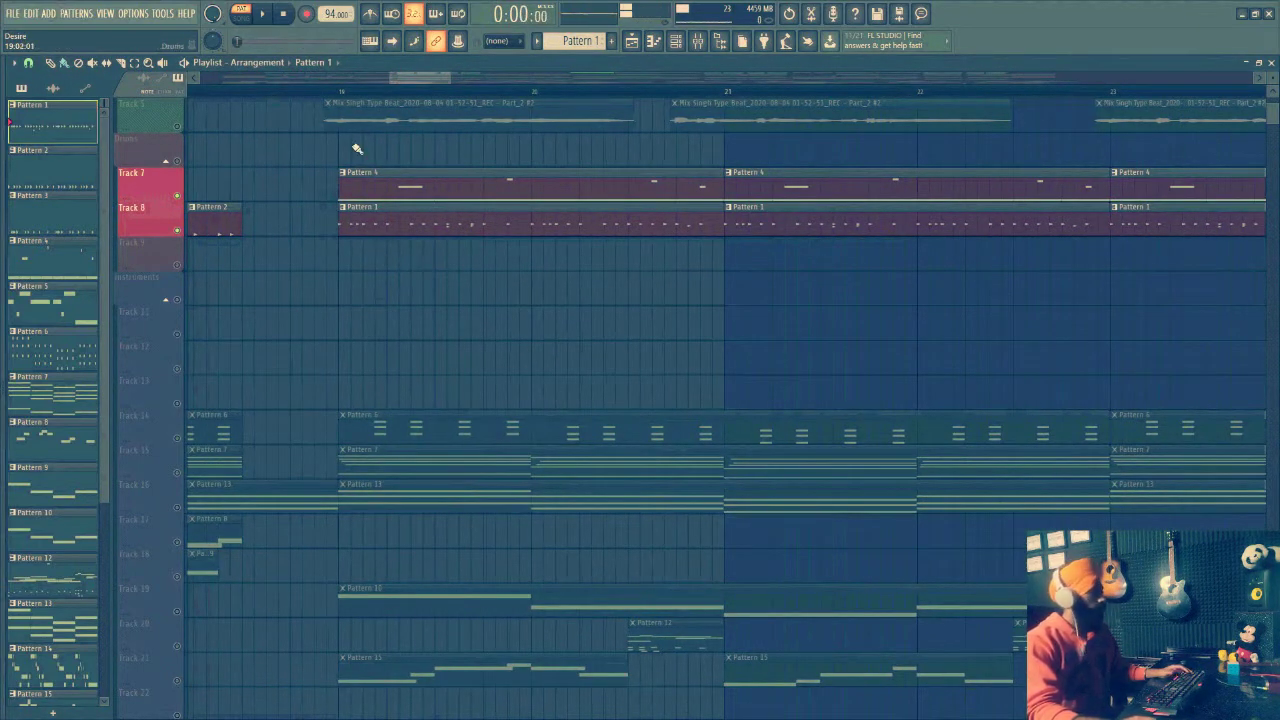
Play back the Track 7 and Track 8 drums together in song mode from bar 19
click(340, 93)
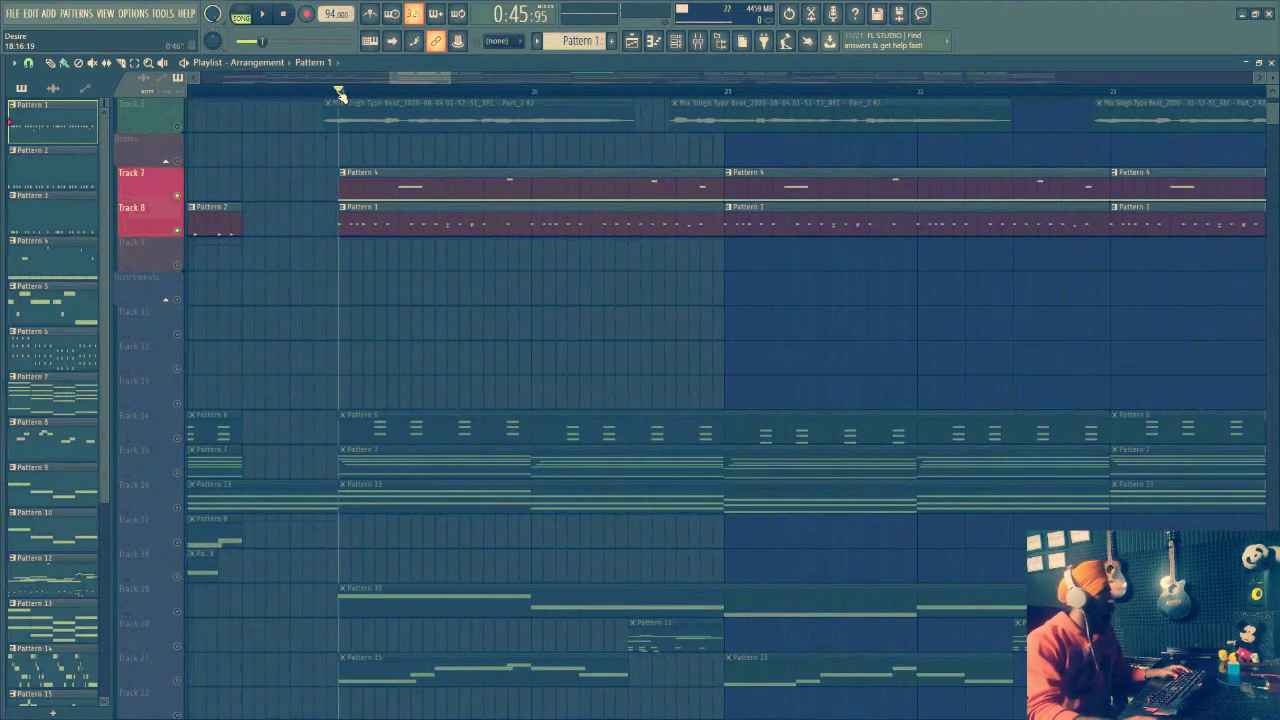
key(space)
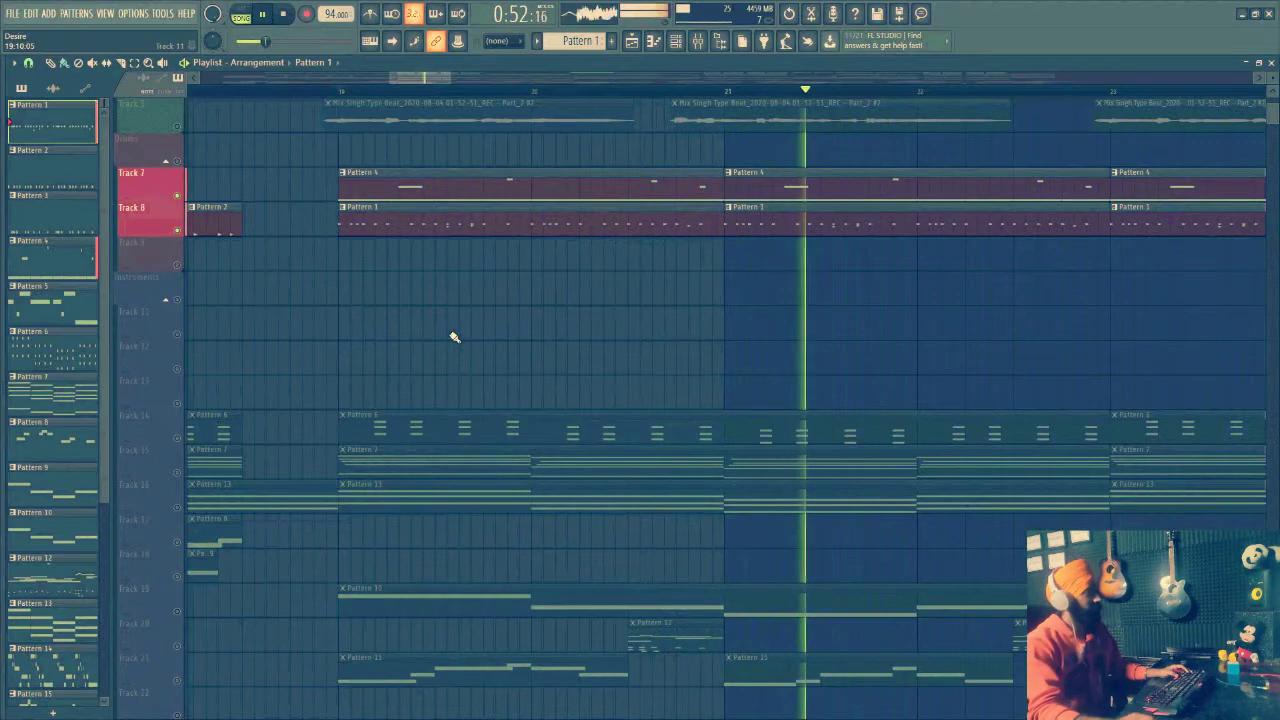
scroll(512, 100, down, 3)
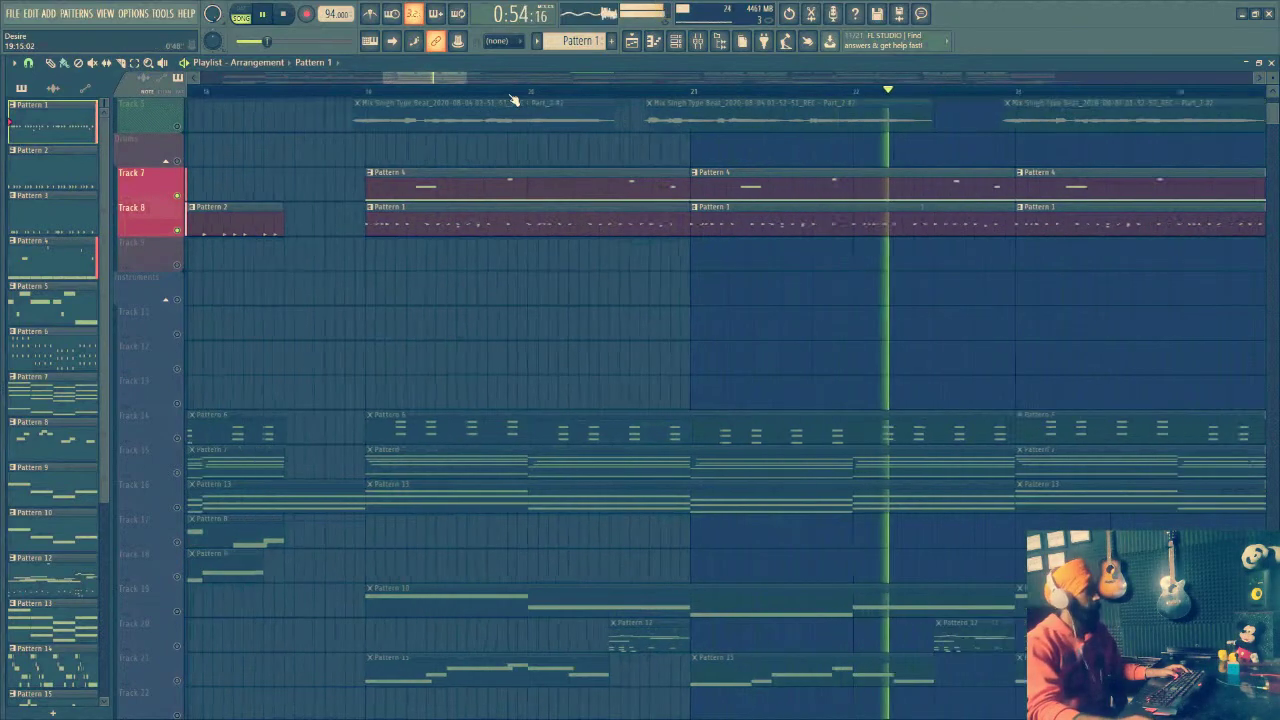
scroll(480, 115, left, 1)
key(space)
Solo Track 7 and open the 808 notes of its Pattern 4 clip in the piano roll
scroll(615, 295, down, 2)
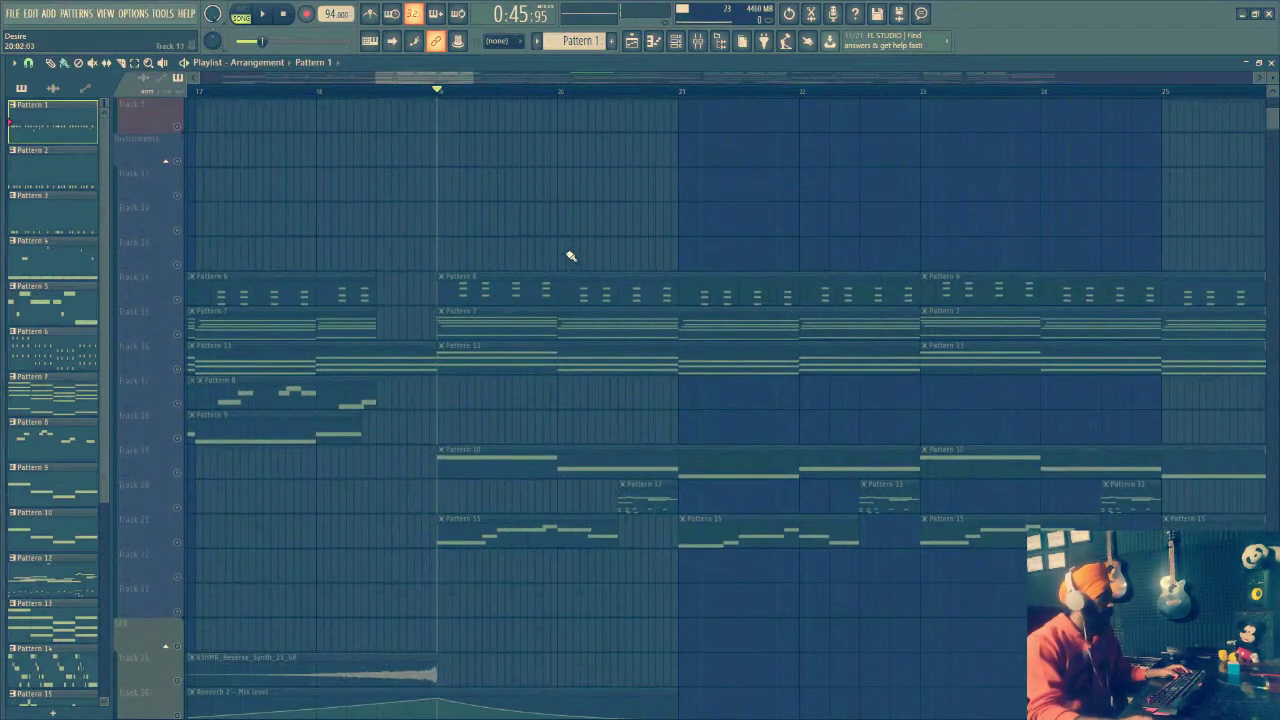
click(486, 120)
right_click(178, 127)
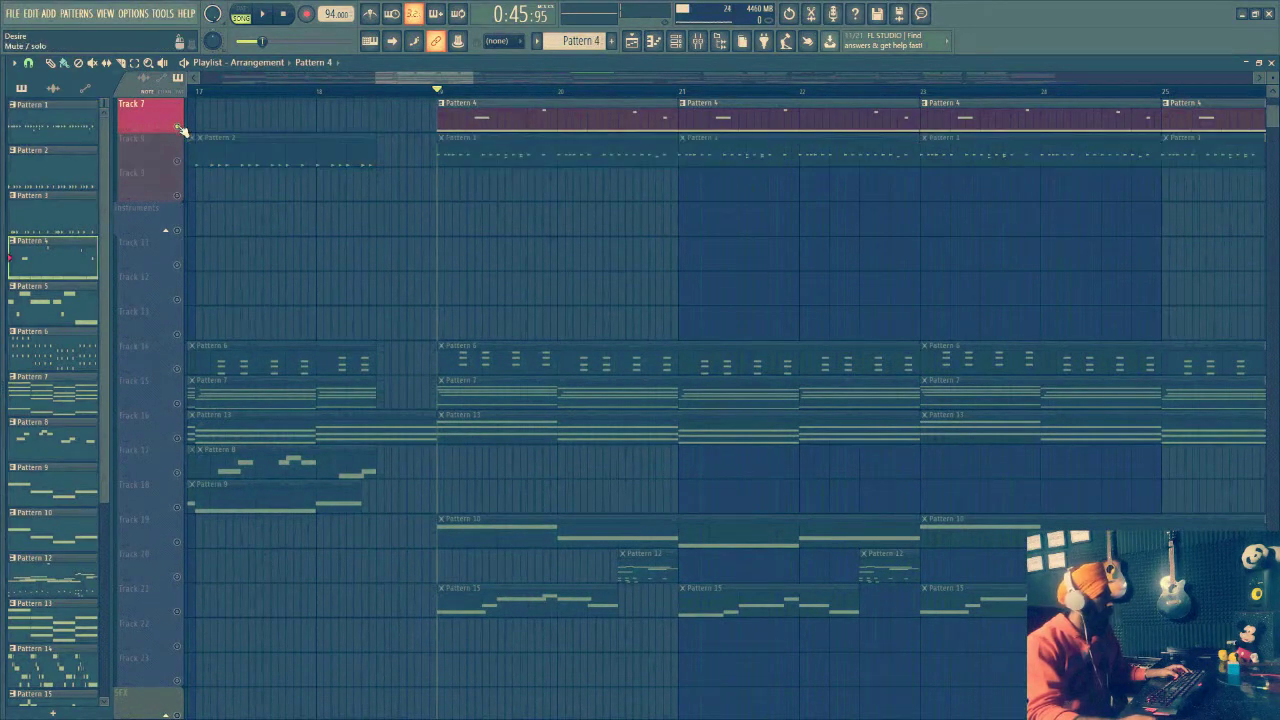
double_click(553, 108)
scroll(240, 168, down, 4)
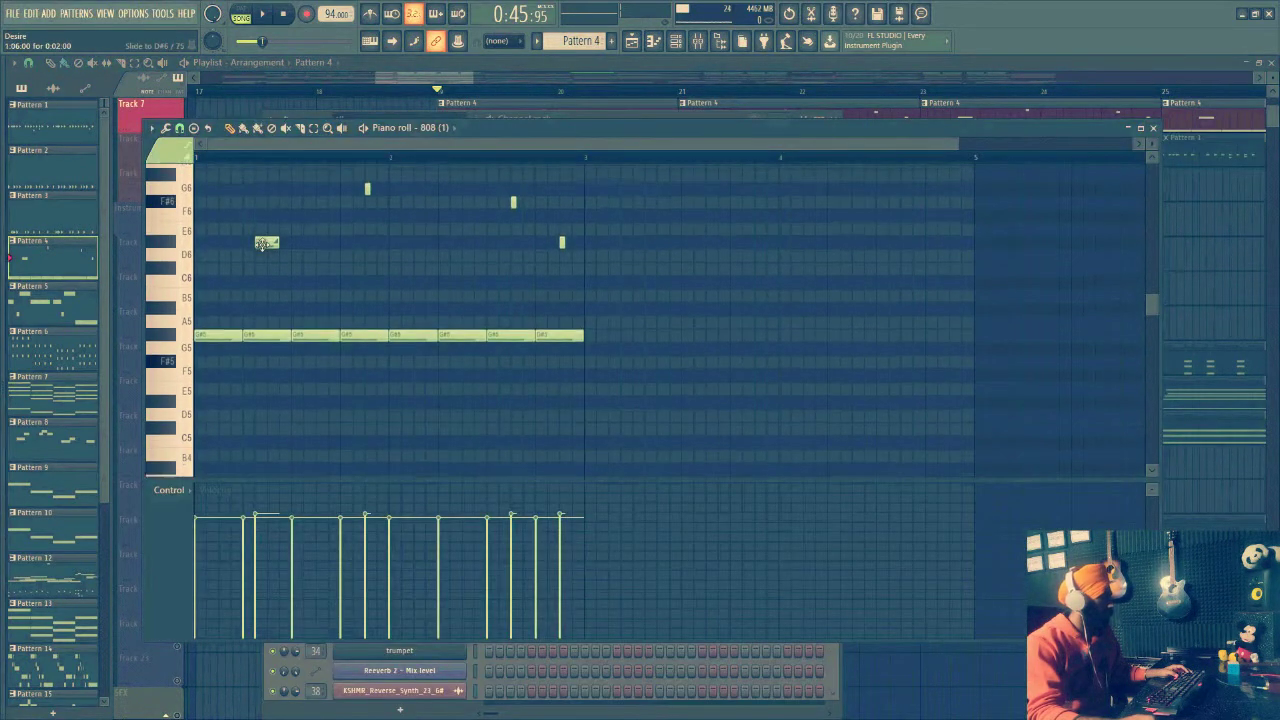
Play back the Pattern 4 808 line in pattern mode and return to the playlist
click(243, 13)
key(space)
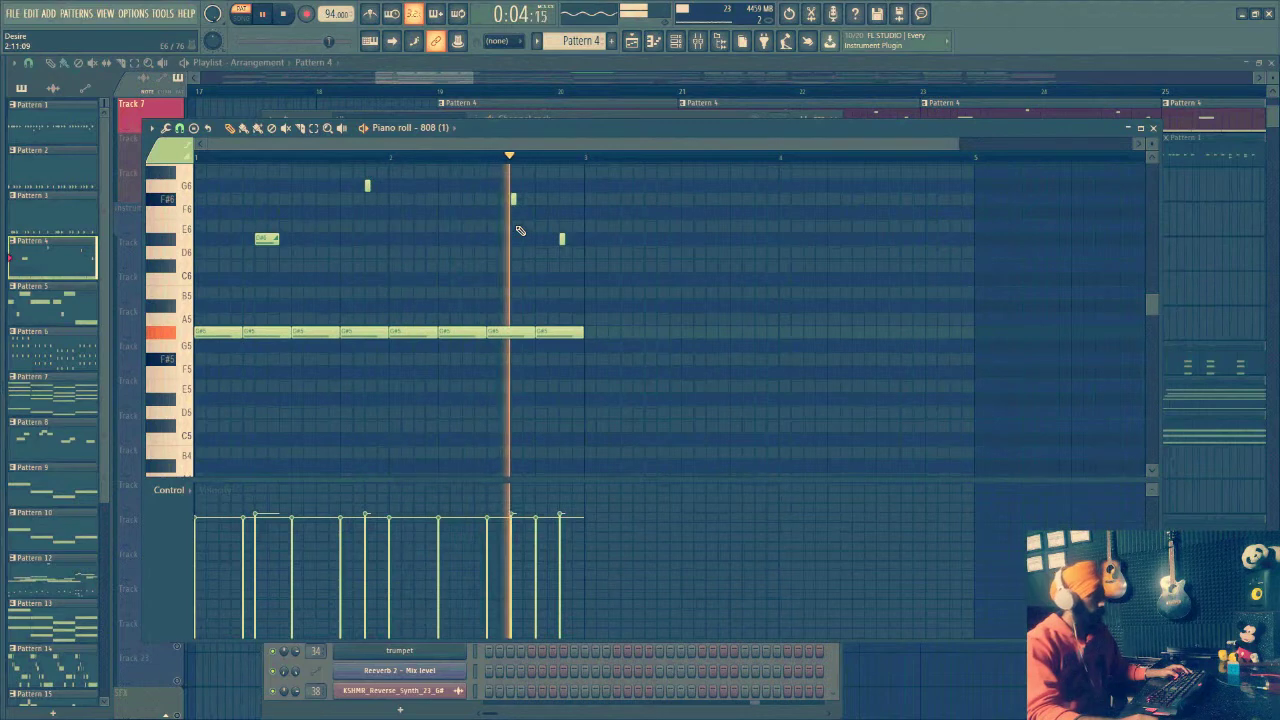
key(space)
click(447, 80)
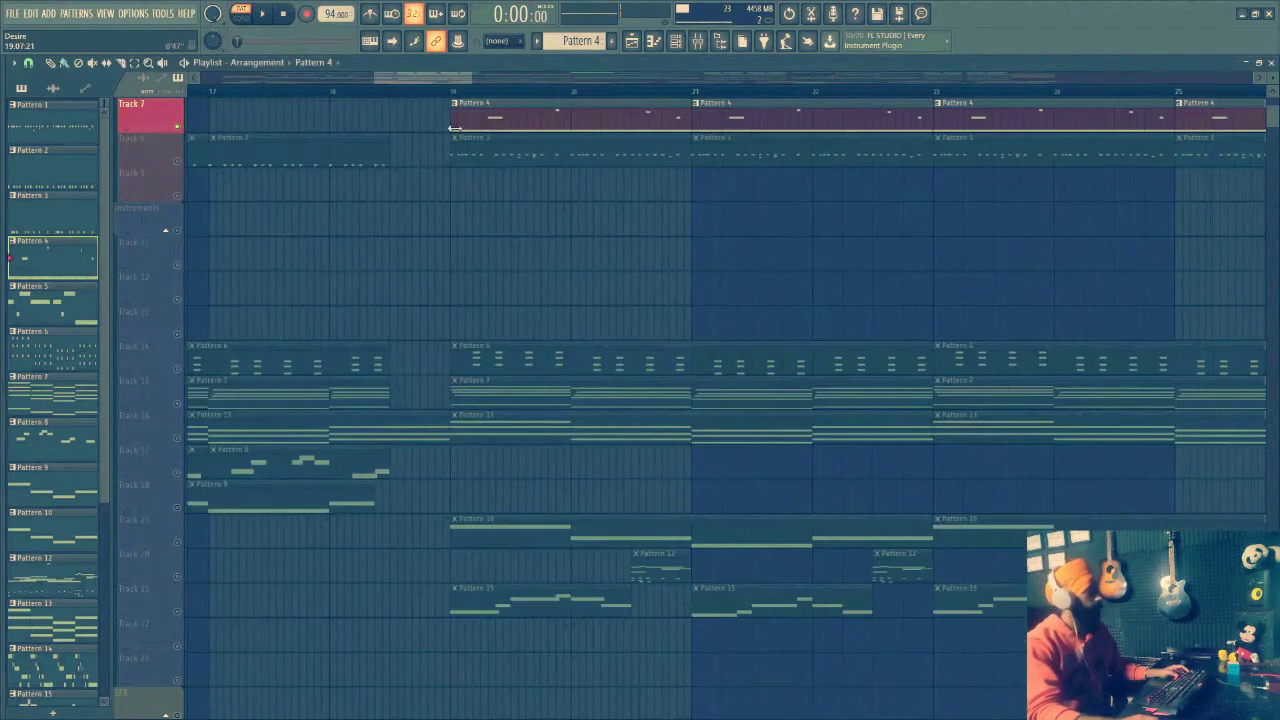
scroll(504, 282, down, 2)
scroll(501, 276, up, 2)
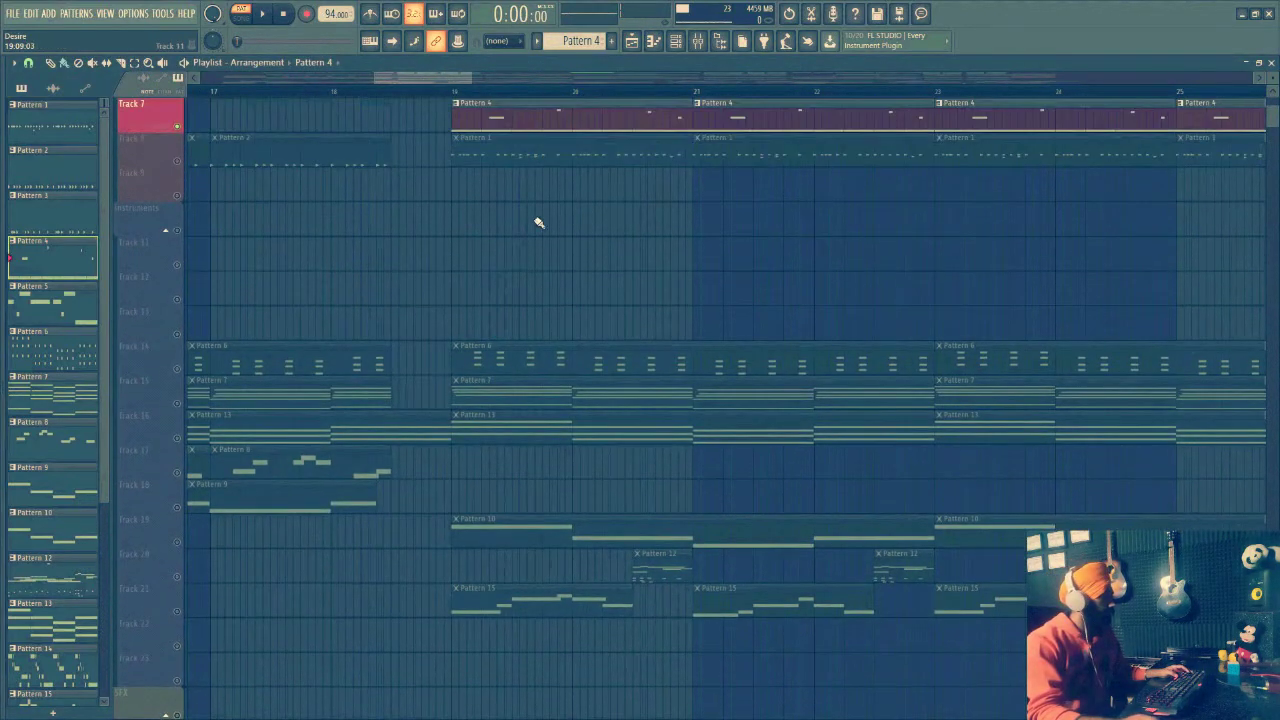
click(677, 42)
click(677, 42)
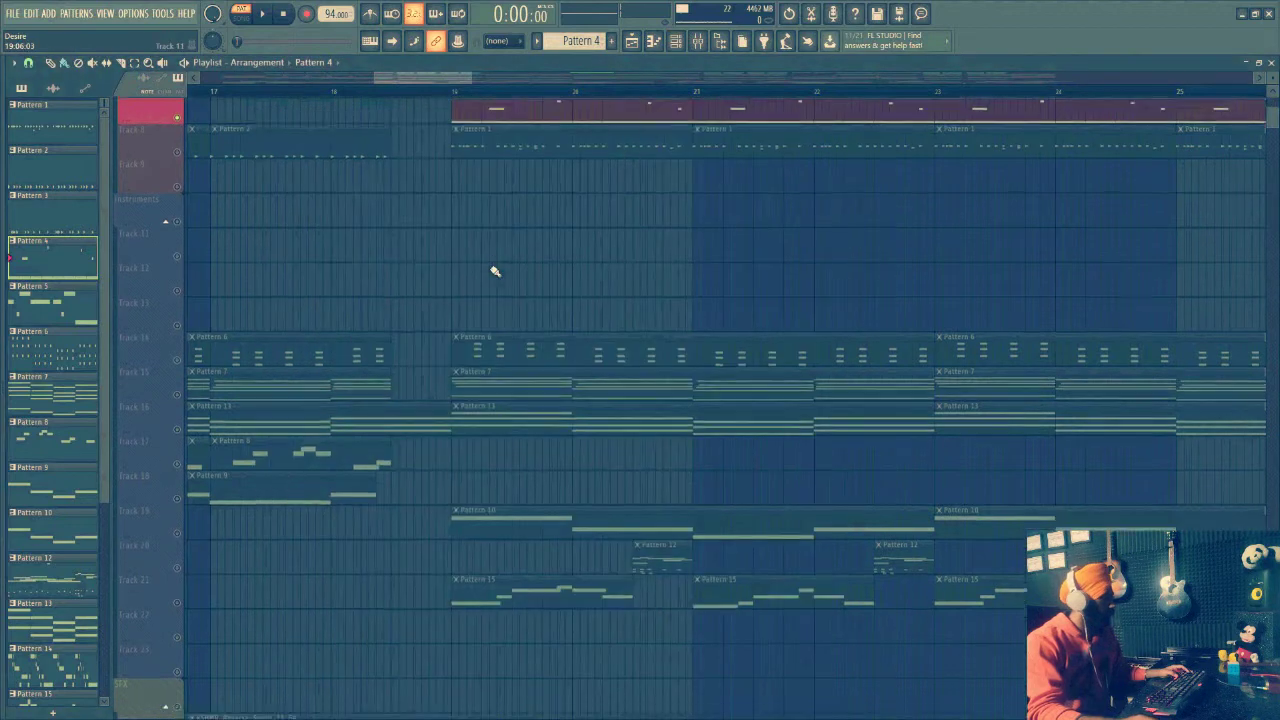
Solo Track 19 and play back its Pattern 10 clips in song mode from bar 19
scroll(303, 306, down, 2)
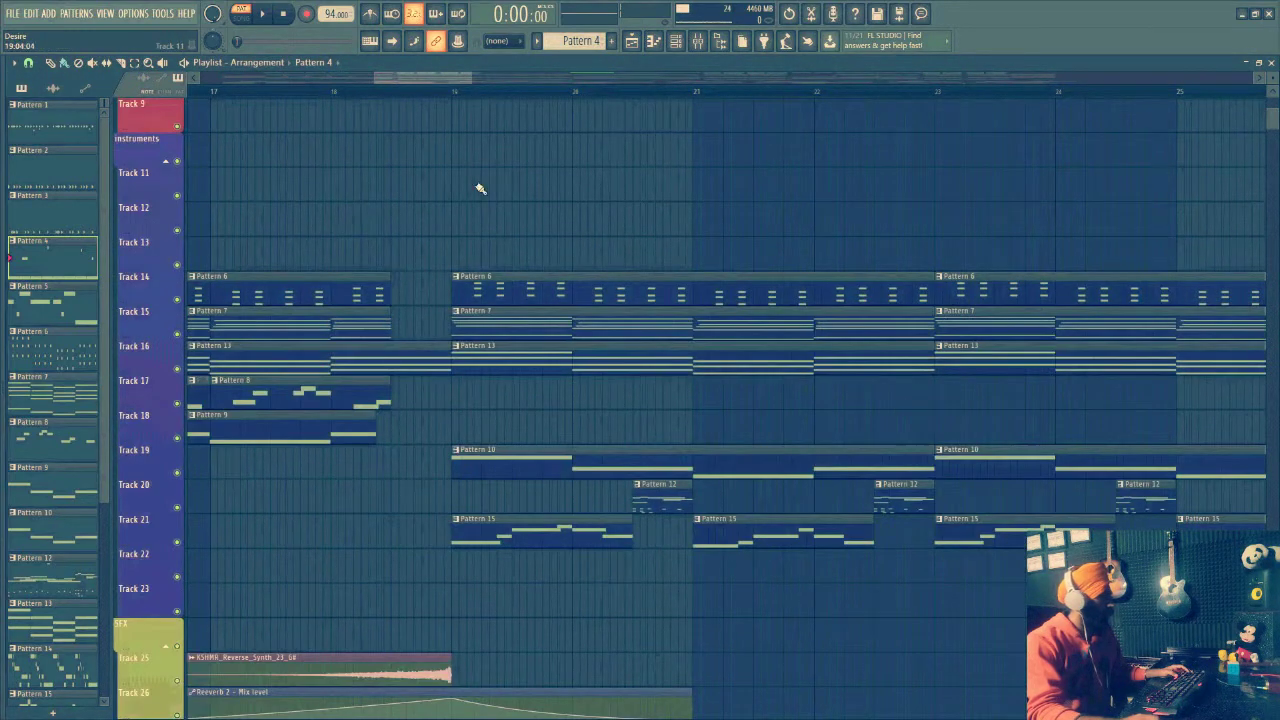
scroll(520, 165, down, 3)
scroll(560, 310, down, 2)
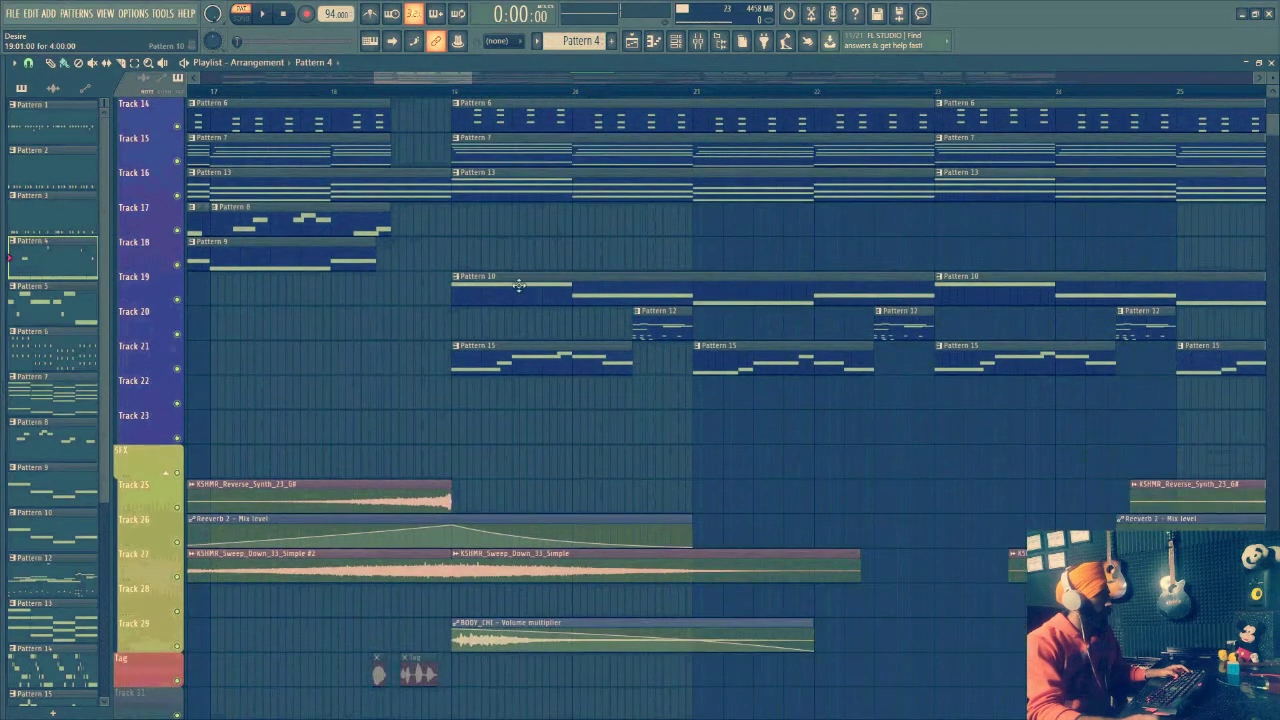
right_click(179, 300)
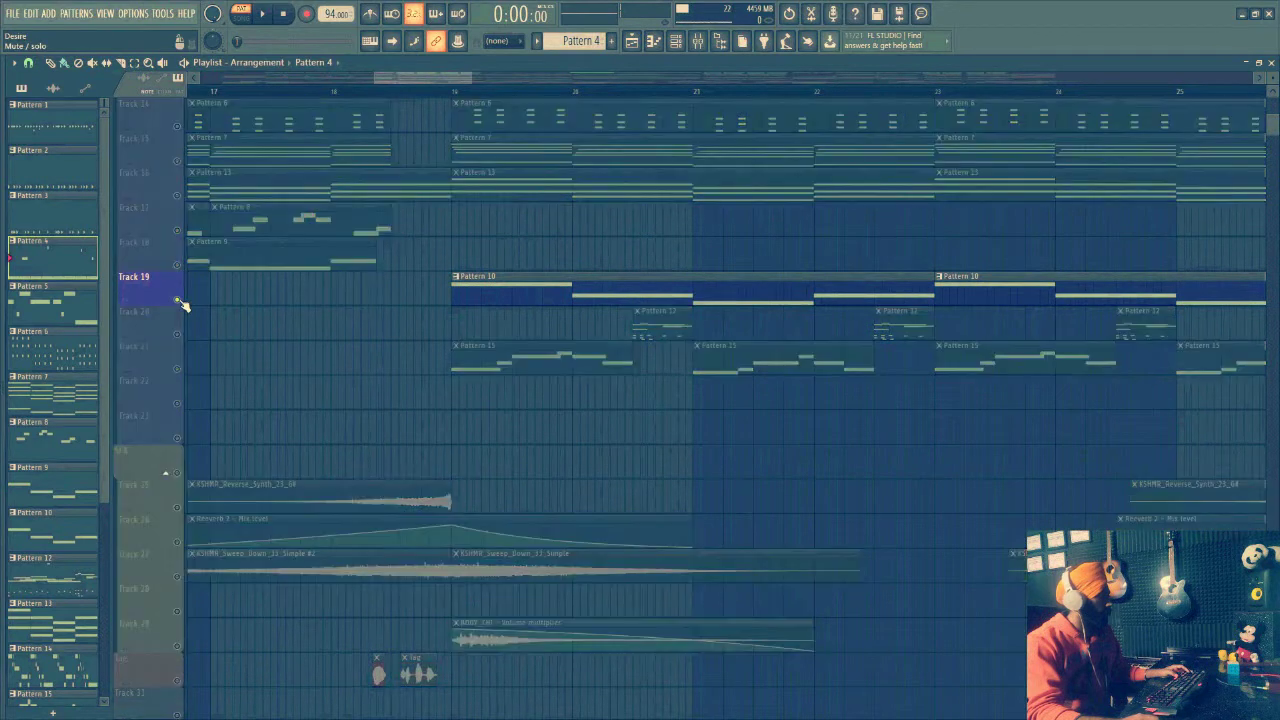
click(456, 96)
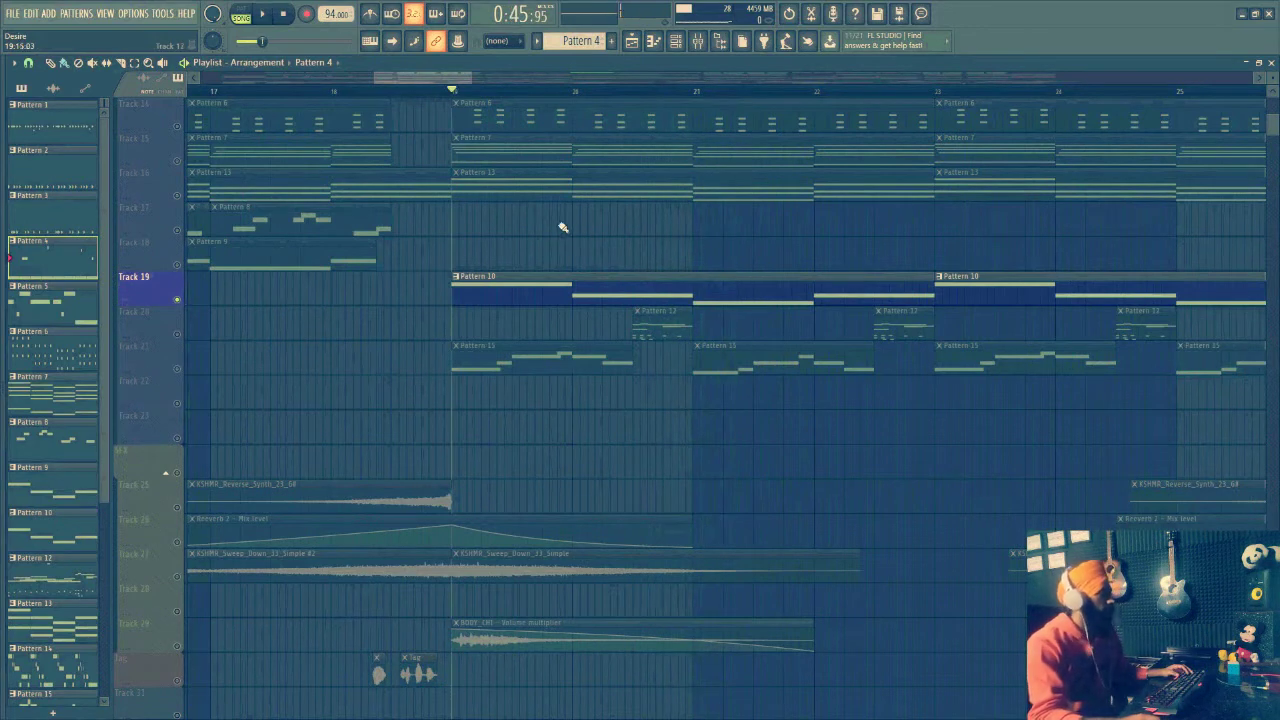
Solo Track 20 and play back its Pattern 12 clips from bar 19 and again from shortly after bar 22
scroll(686, 234, down, 2)
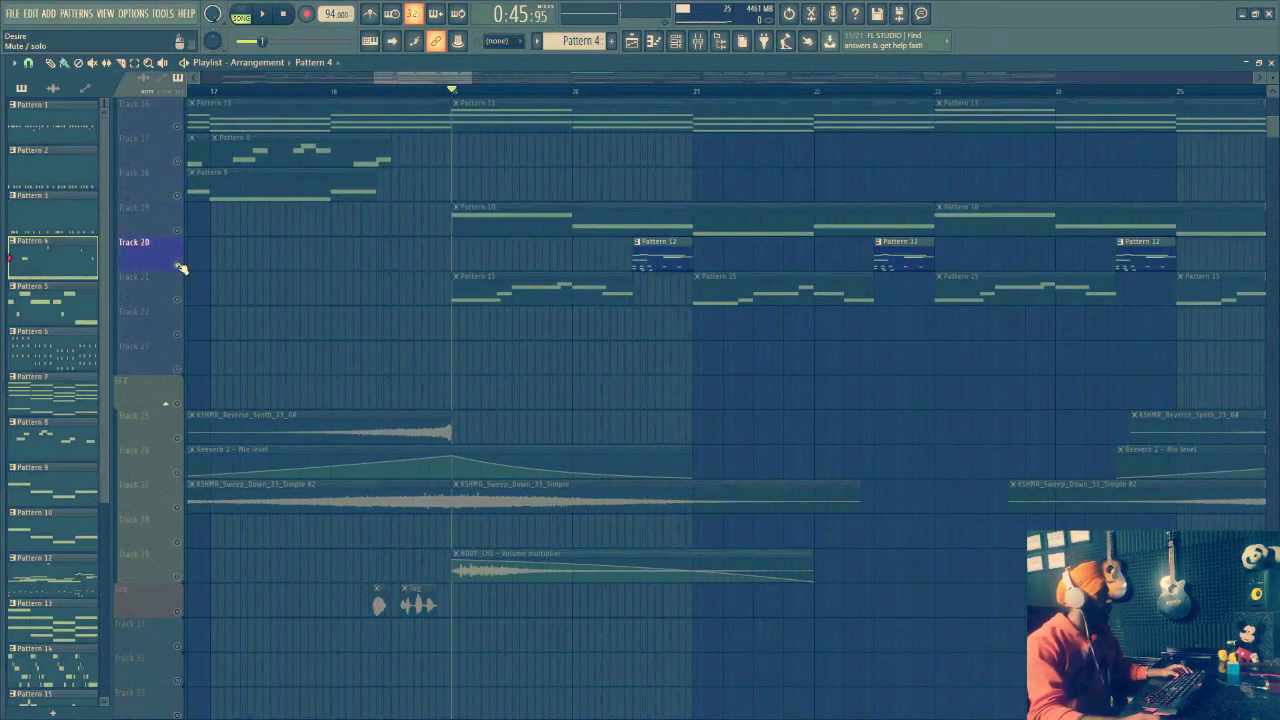
key(space)
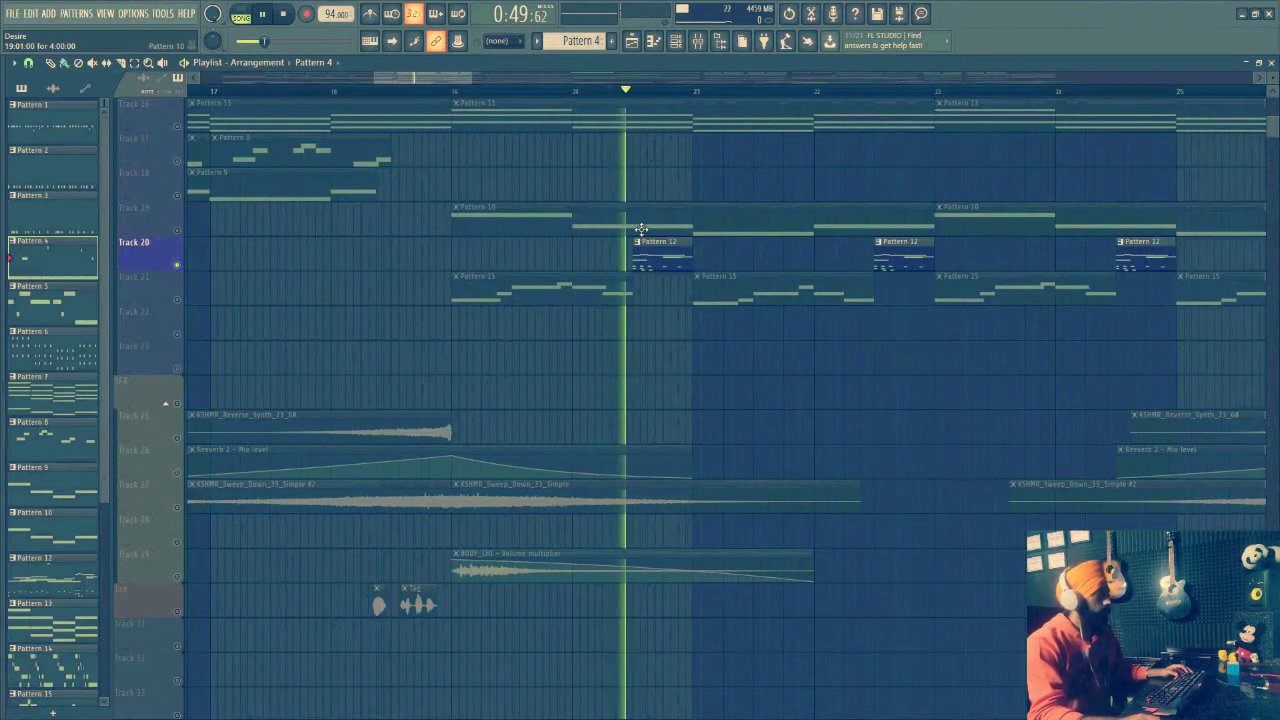
click(838, 91)
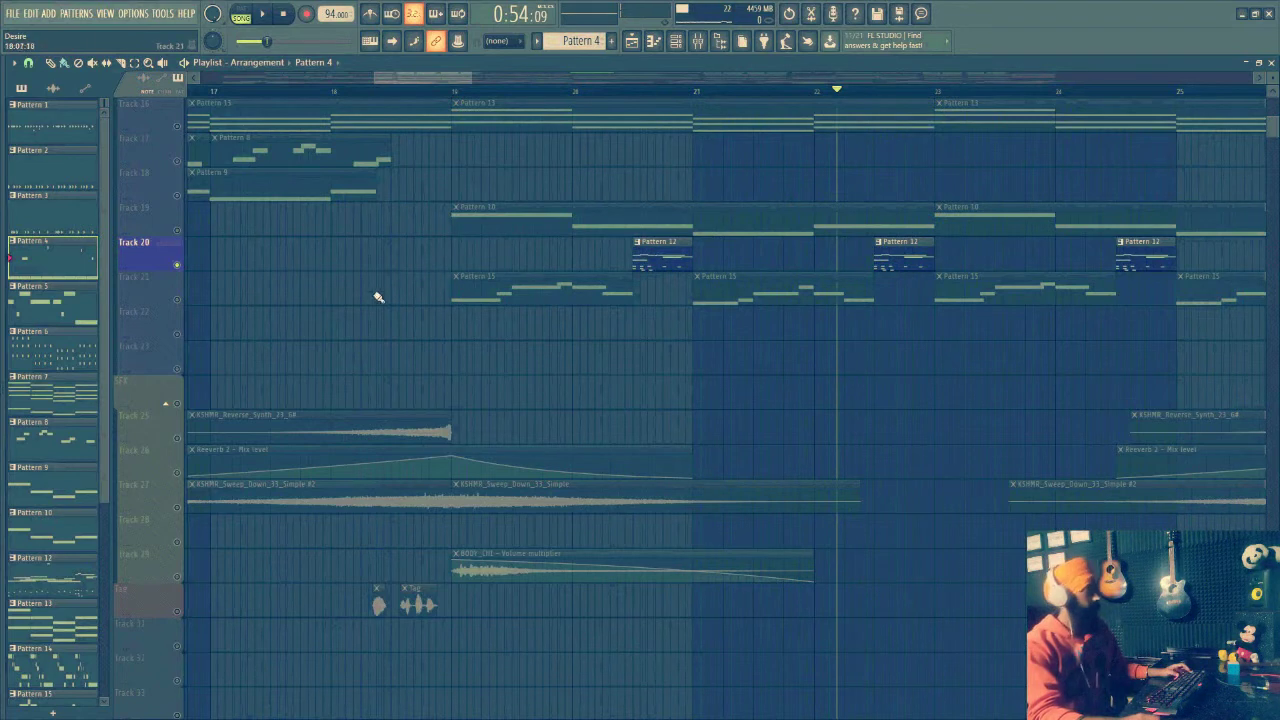
Solo Track 21, play it back from shortly before bar 19 and select its Pattern 15
click(182, 303)
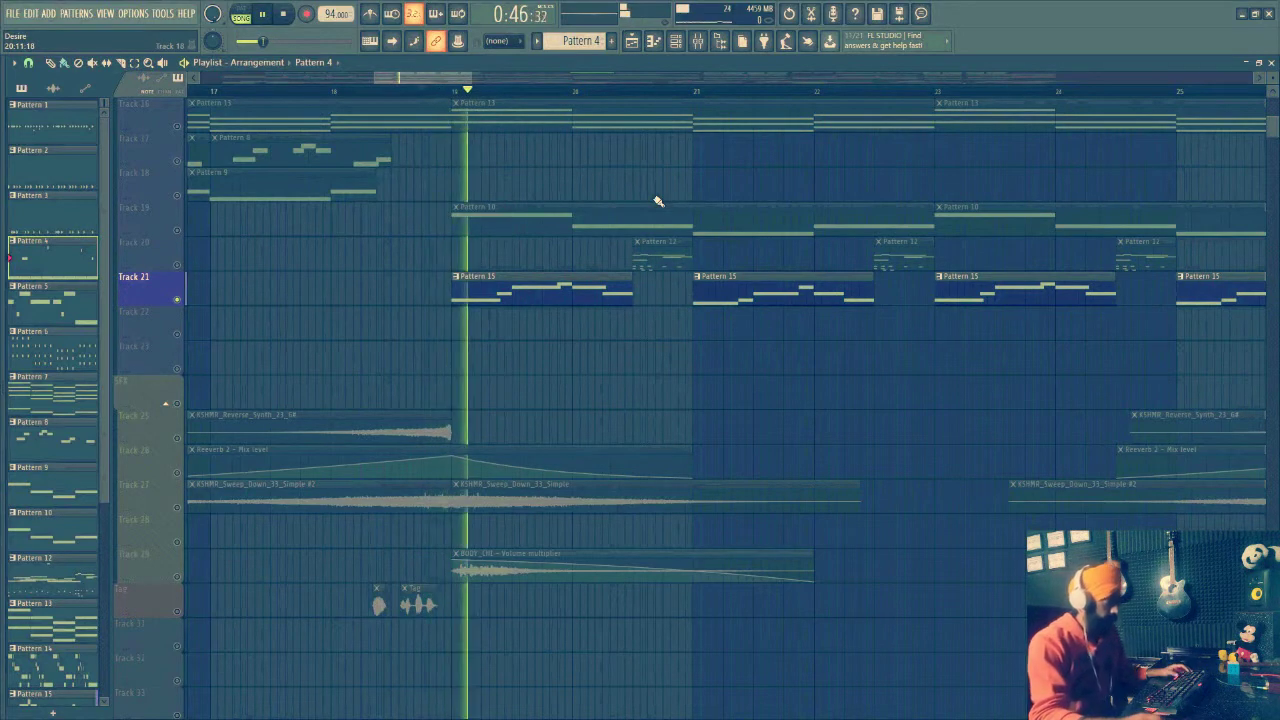
click(677, 45)
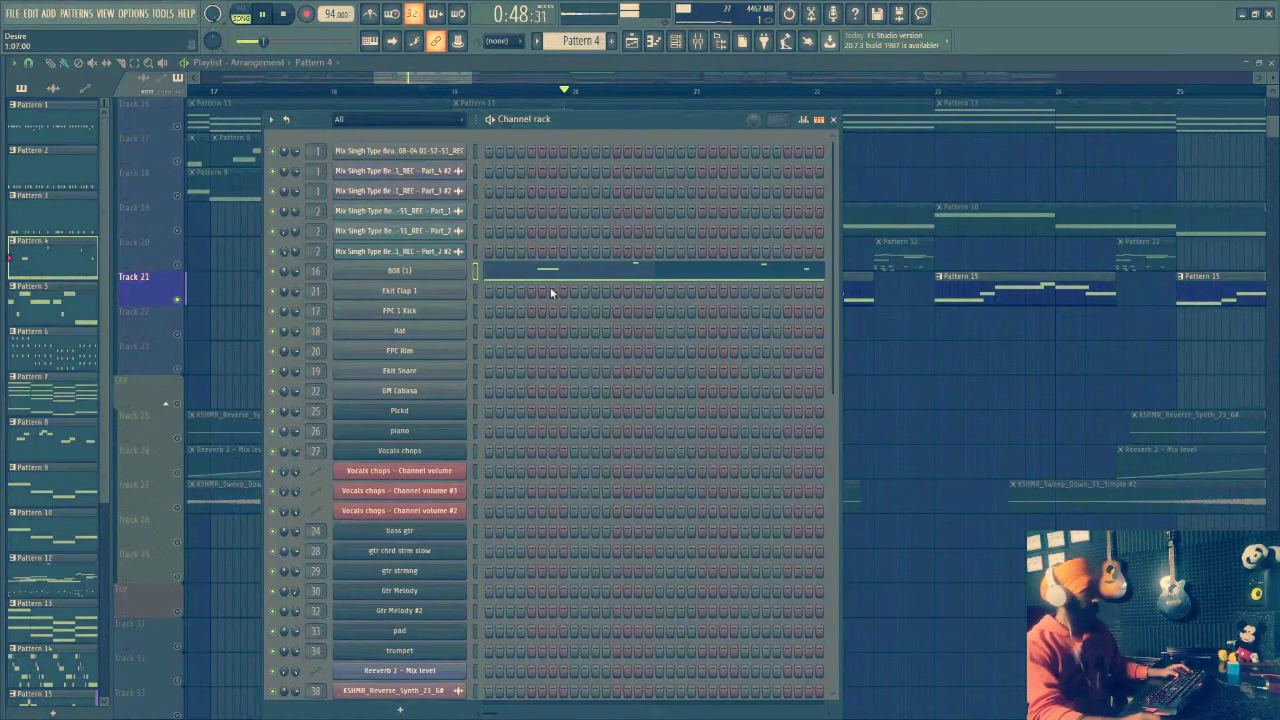
click(459, 81)
click(580, 297)
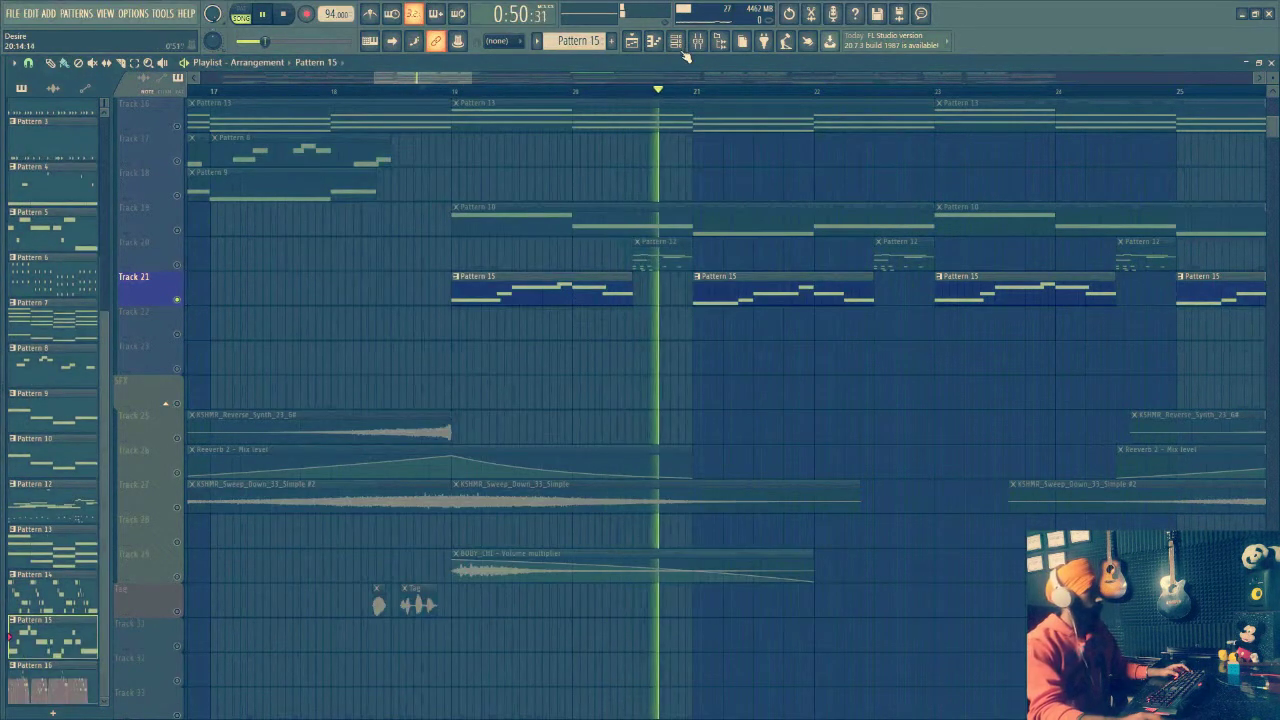
Inspect the Nexus instrument on the hook backing channel while Pattern 15 plays, and return to the playlist
click(677, 43)
scroll(651, 370, down, 5)
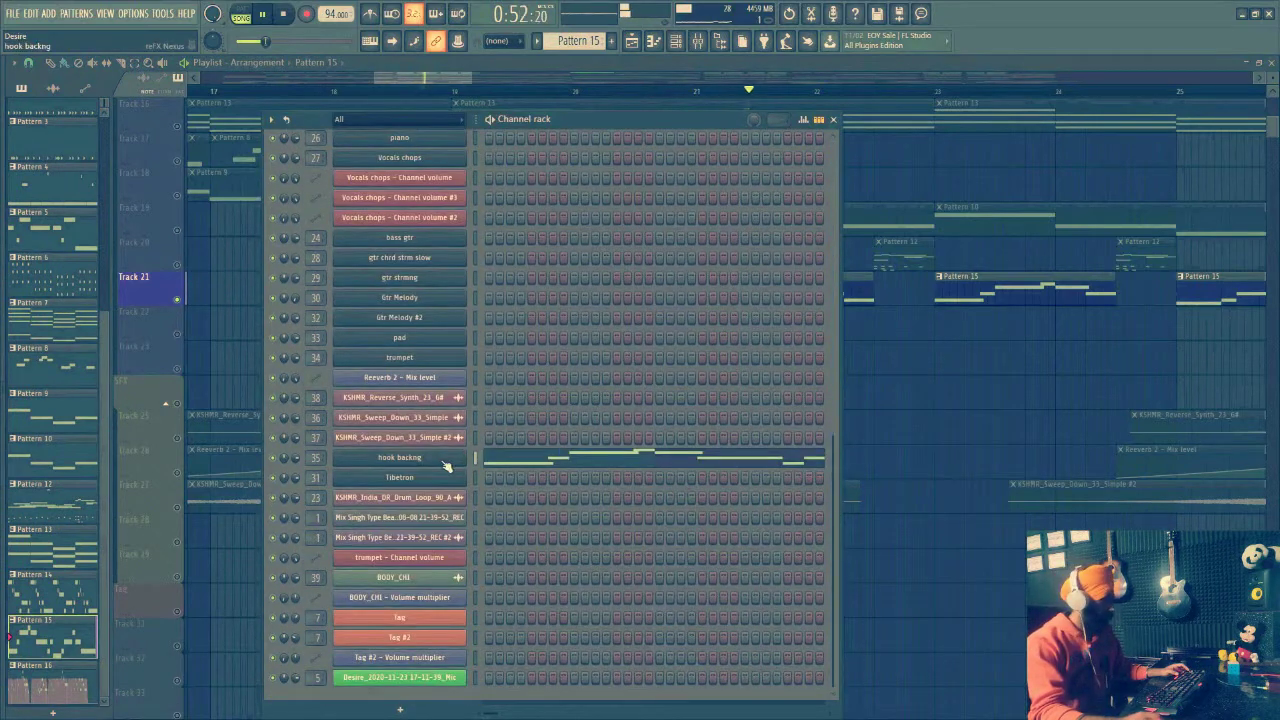
click(445, 460)
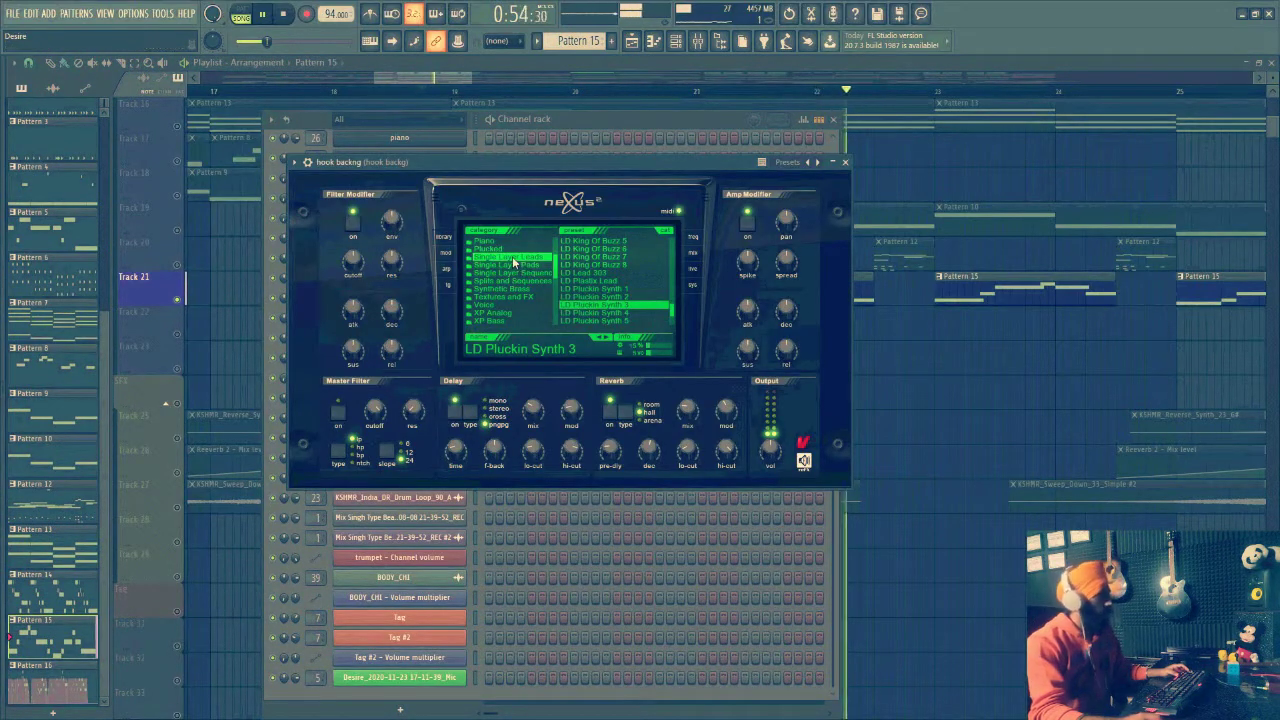
click(452, 76)
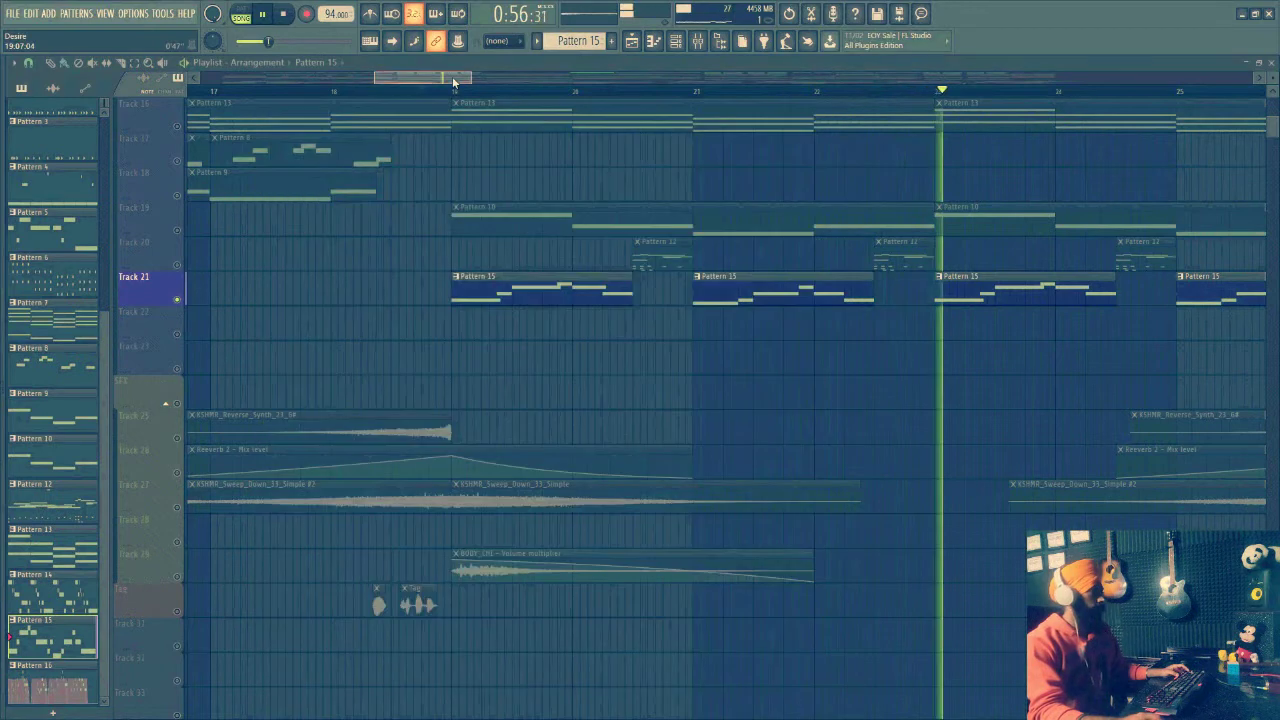
Make all playlist tracks audible again after the Track 21 solo
scroll(393, 317, down, 3)
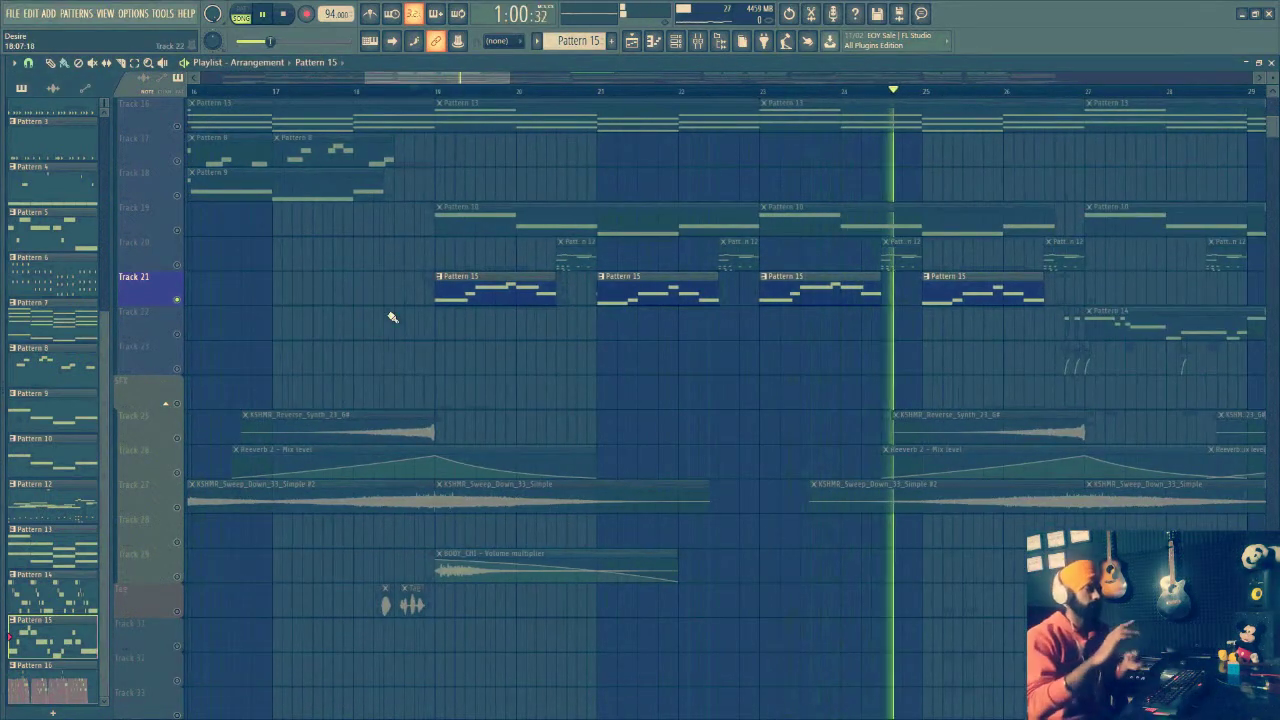
right_click(179, 370)
right_click(179, 370)
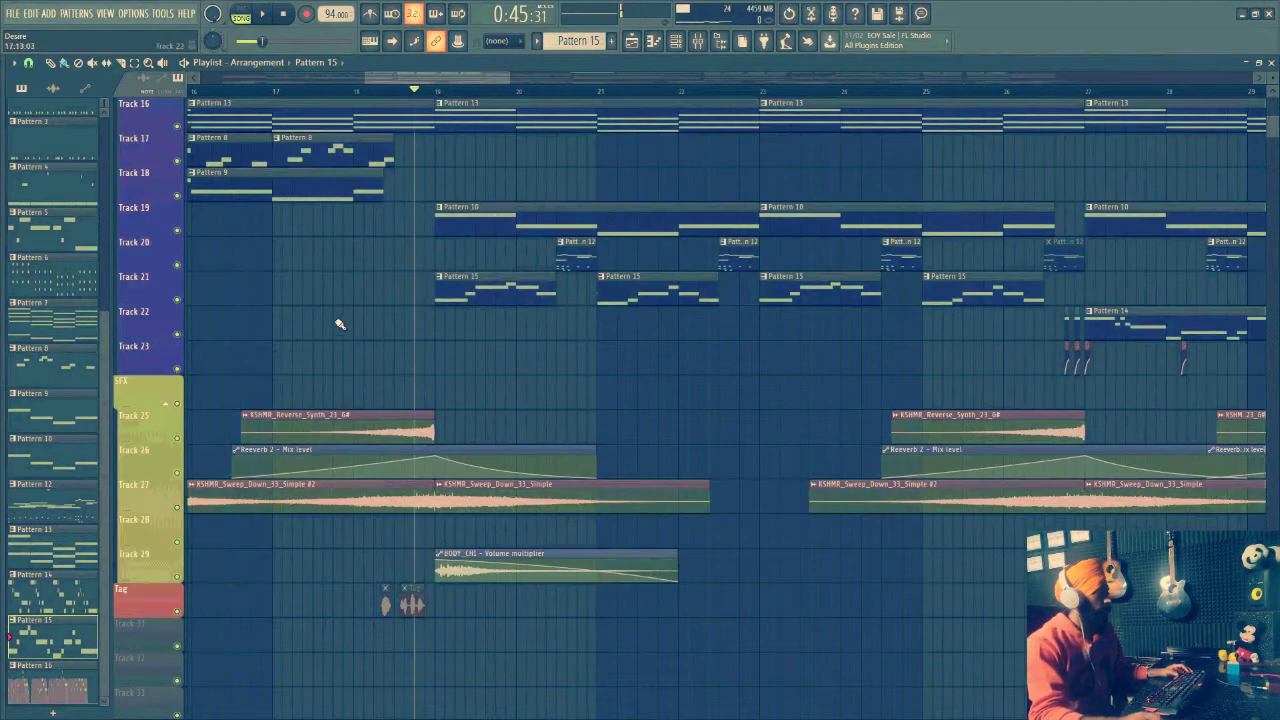
Set the playback position shortly before bar 27, solo Tracks 22 and 23, and play them back
drag(437, 88, 571, 73)
scroll(643, 200, up, 3)
scroll(643, 200, up, 3)
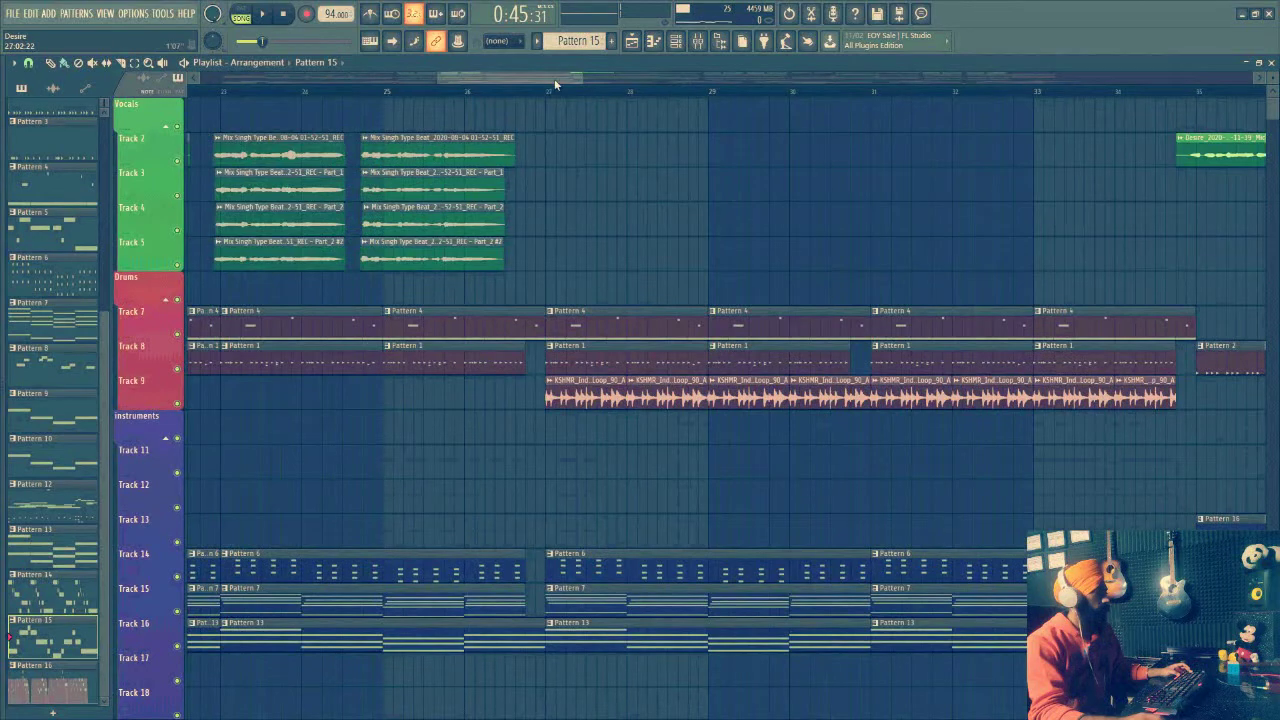
drag(554, 81, 565, 97)
scroll(600, 200, down, 4)
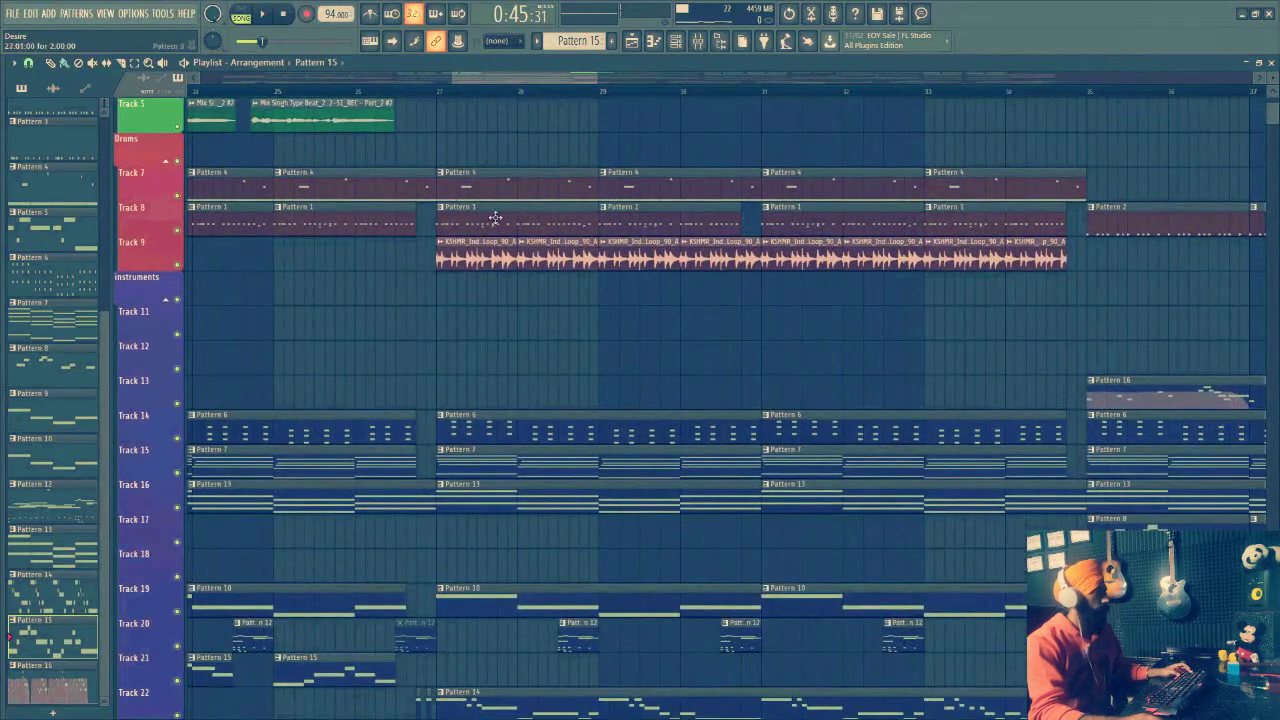
scroll(502, 300, down, 2)
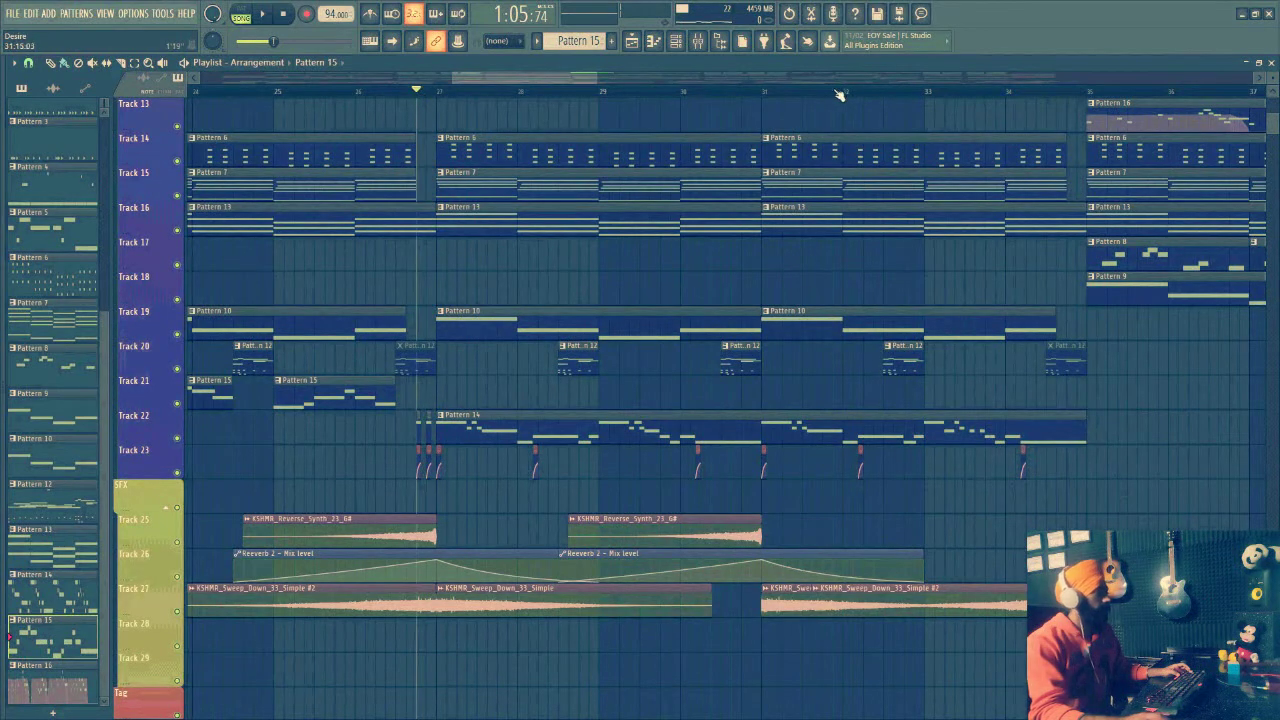
scroll(845, 91, down, 3)
drag(537, 80, 547, 117)
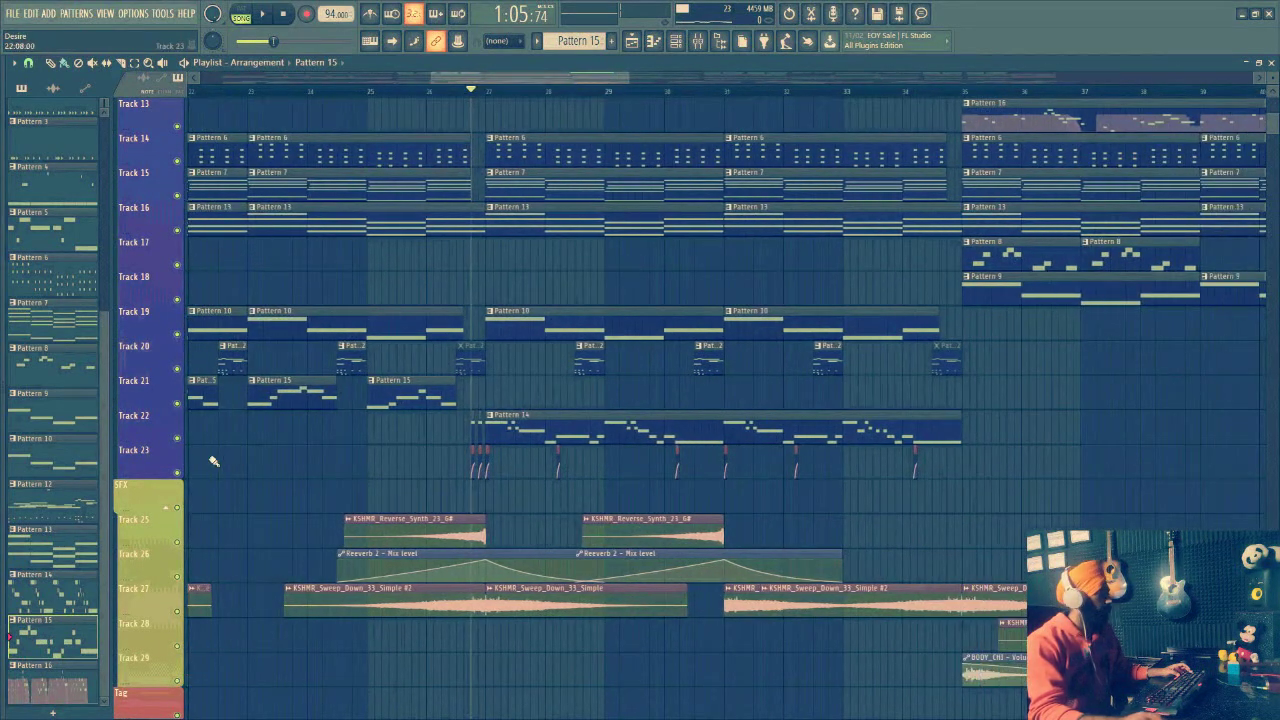
right_click(178, 439)
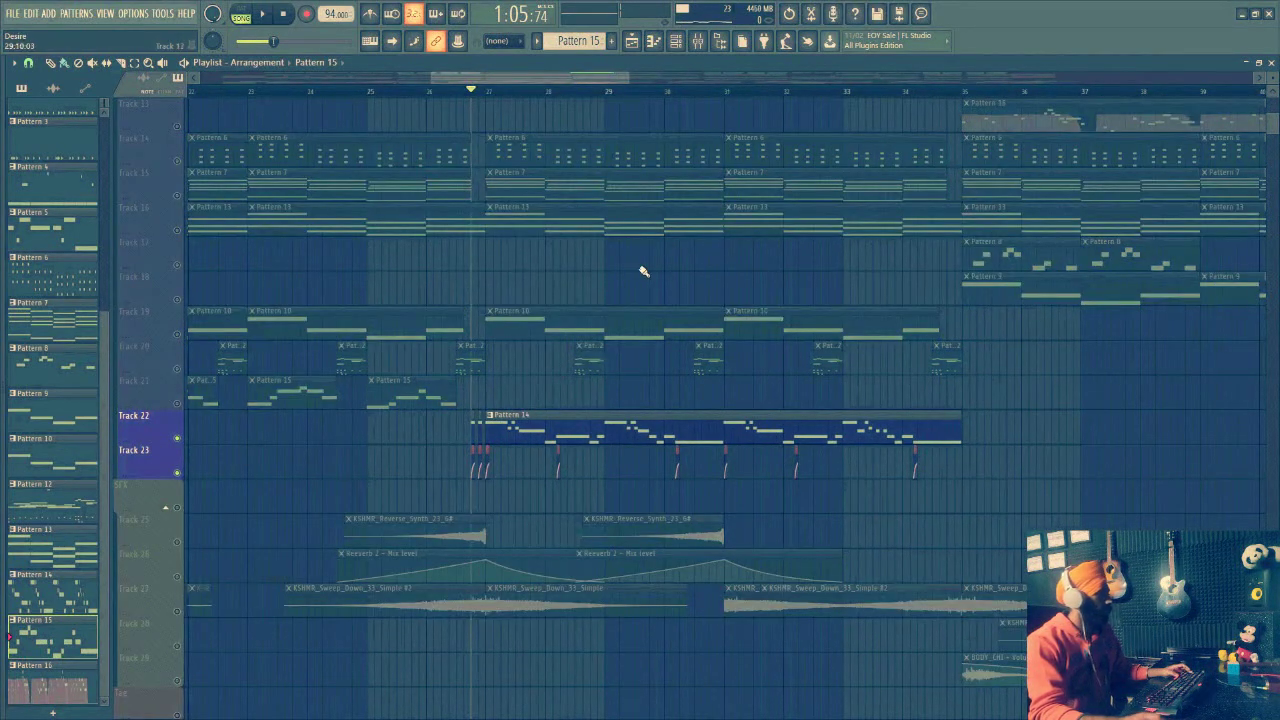
key(space)
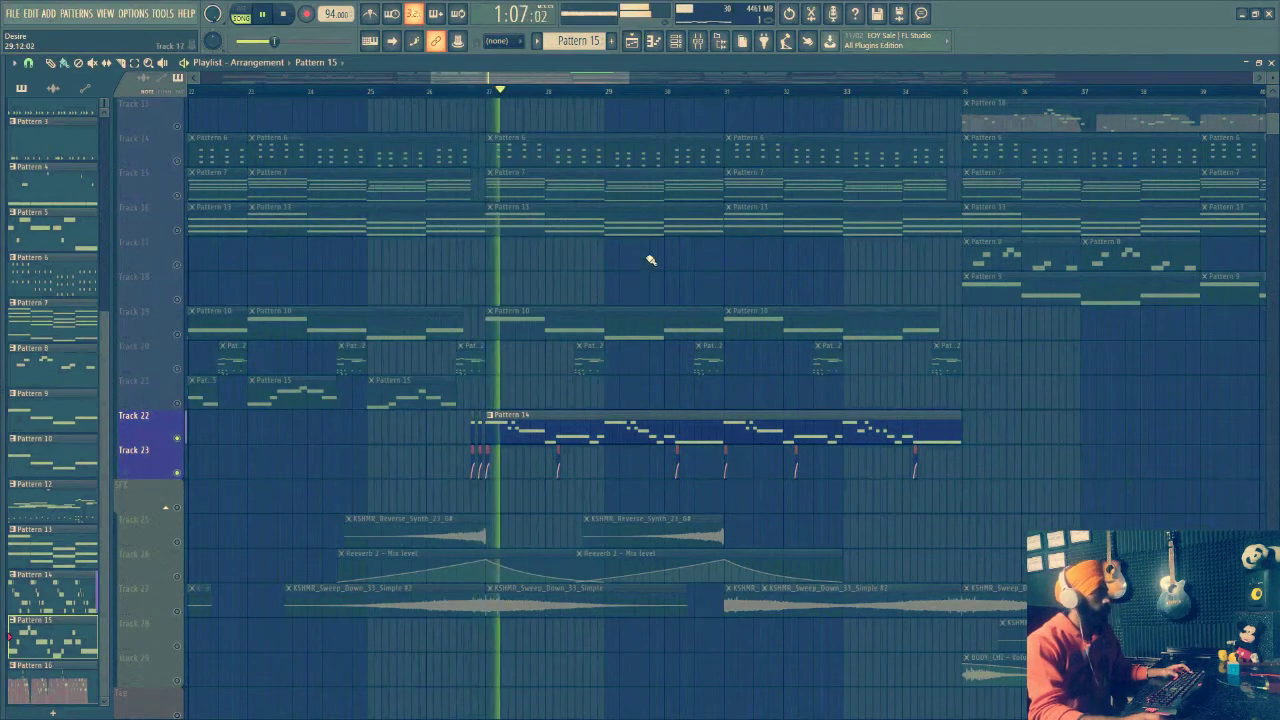
Inspect the Kontakt instrument on the trumpet channel of Pattern 14 during playback, and return to the playlist
scroll(651, 260, up, 5)
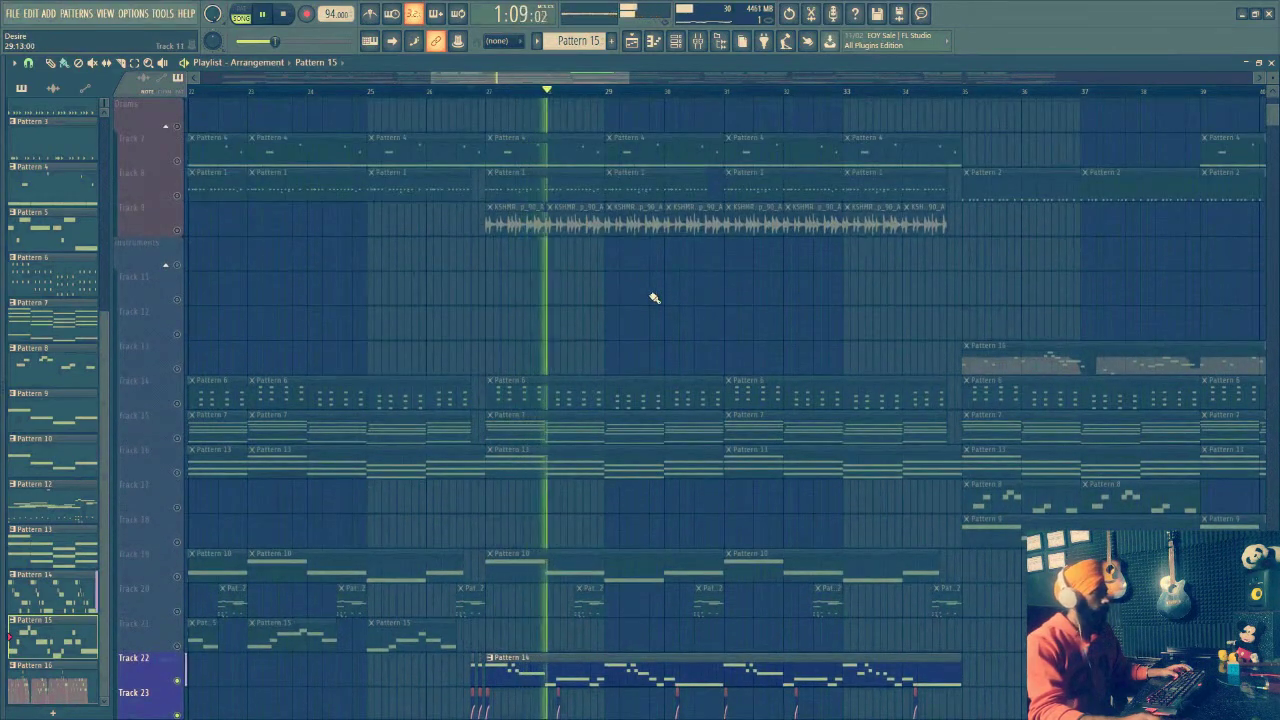
scroll(654, 298, down, 2)
click(676, 41)
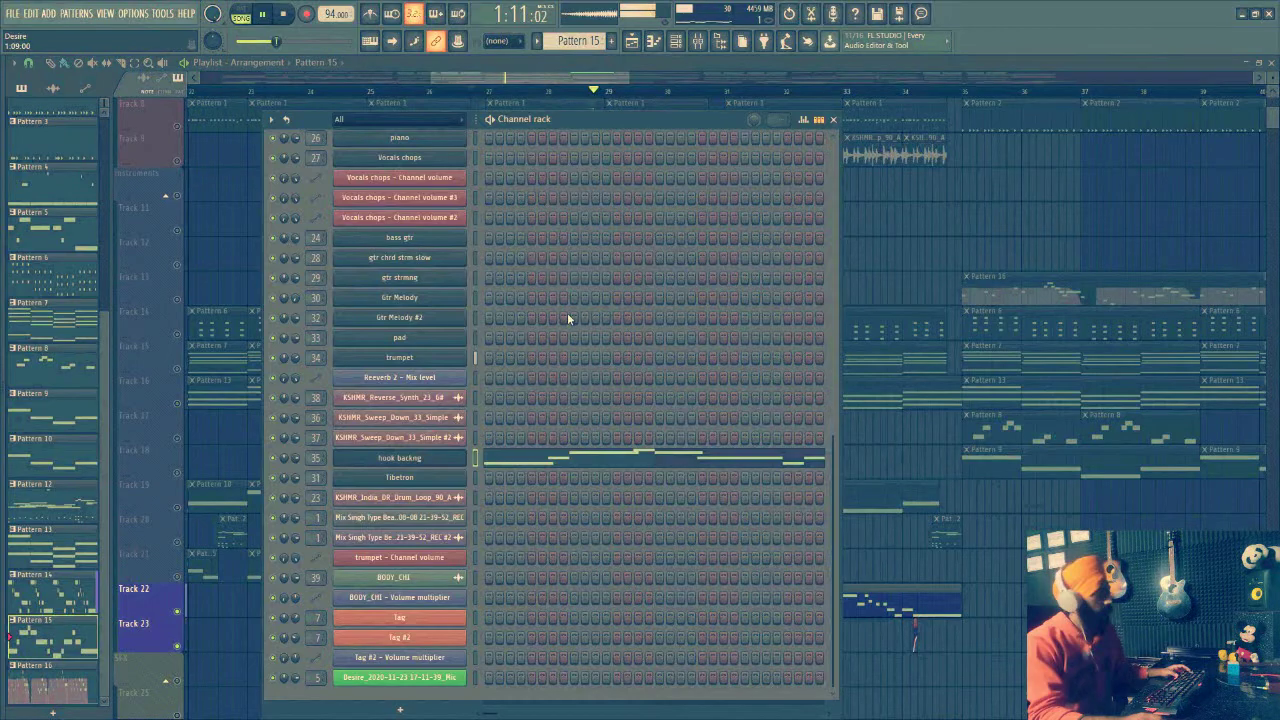
key(F6)
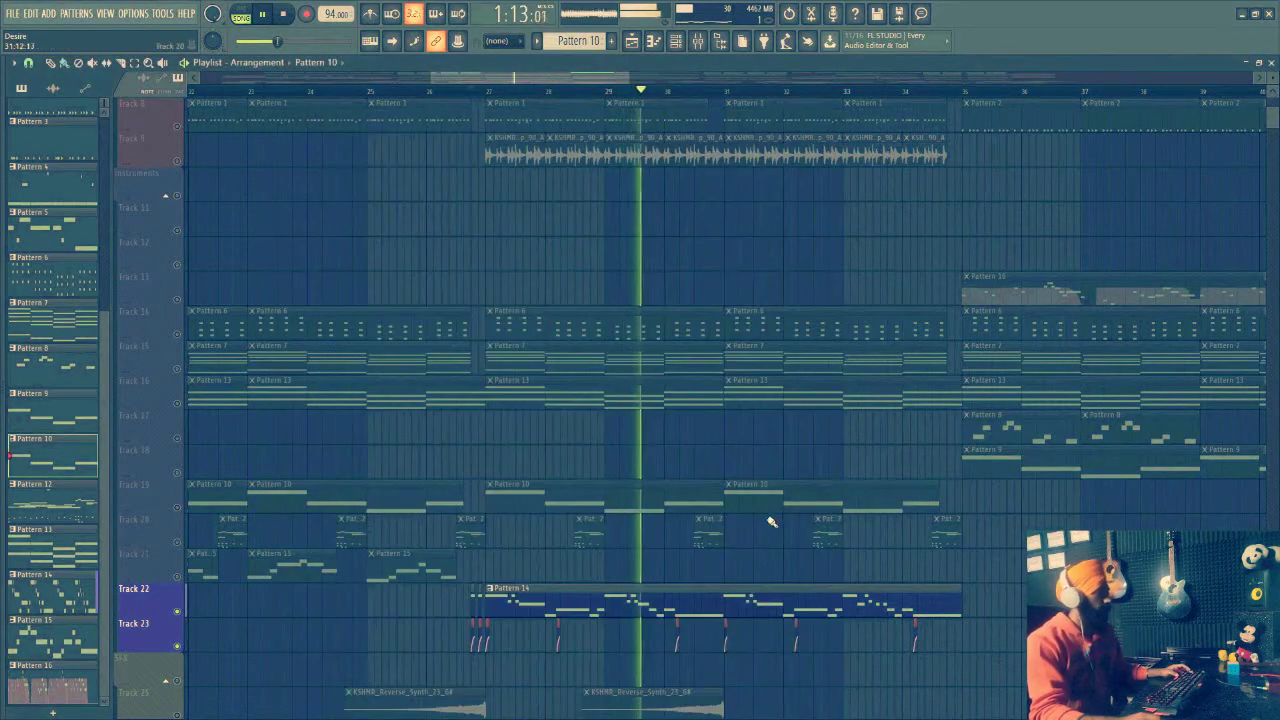
click(676, 42)
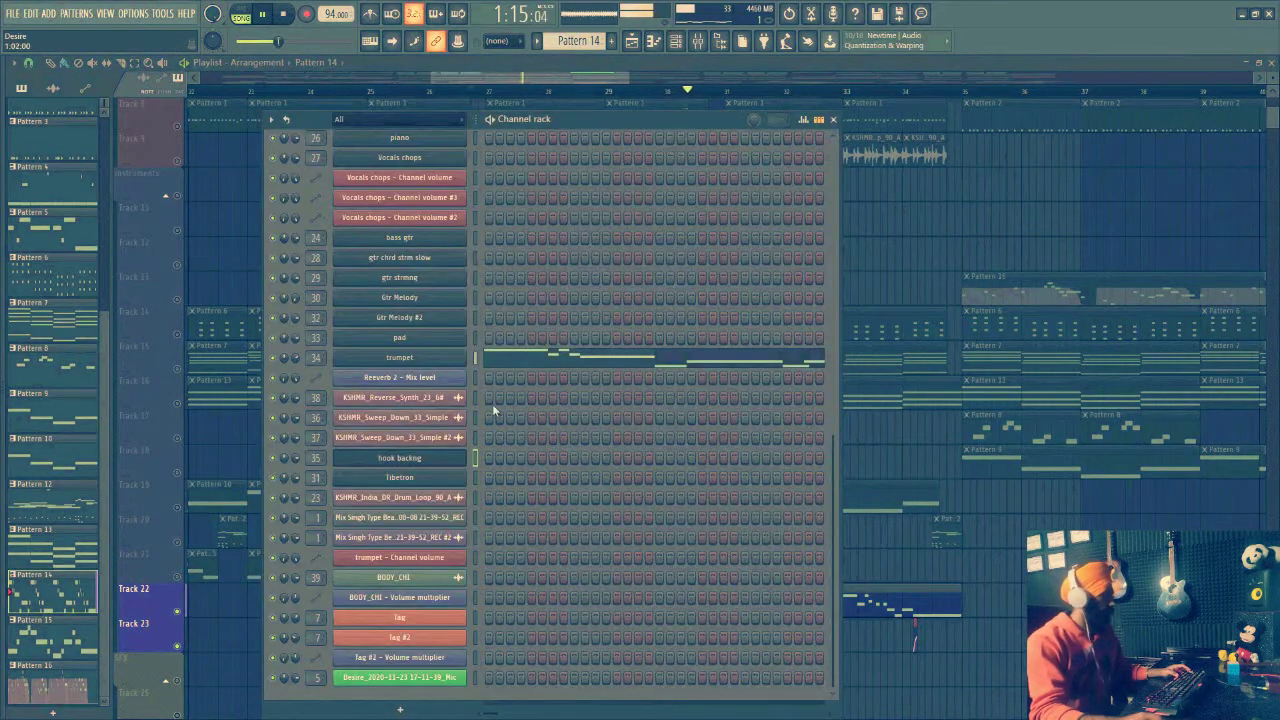
click(449, 362)
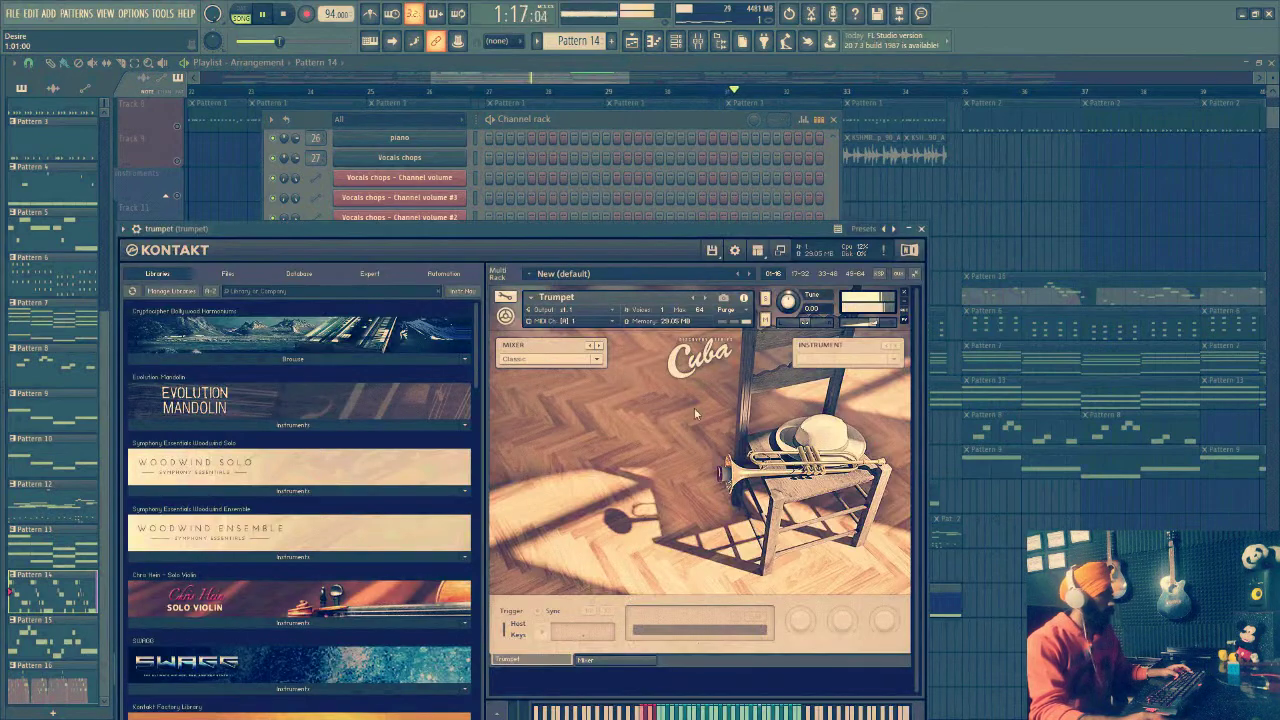
click(922, 229)
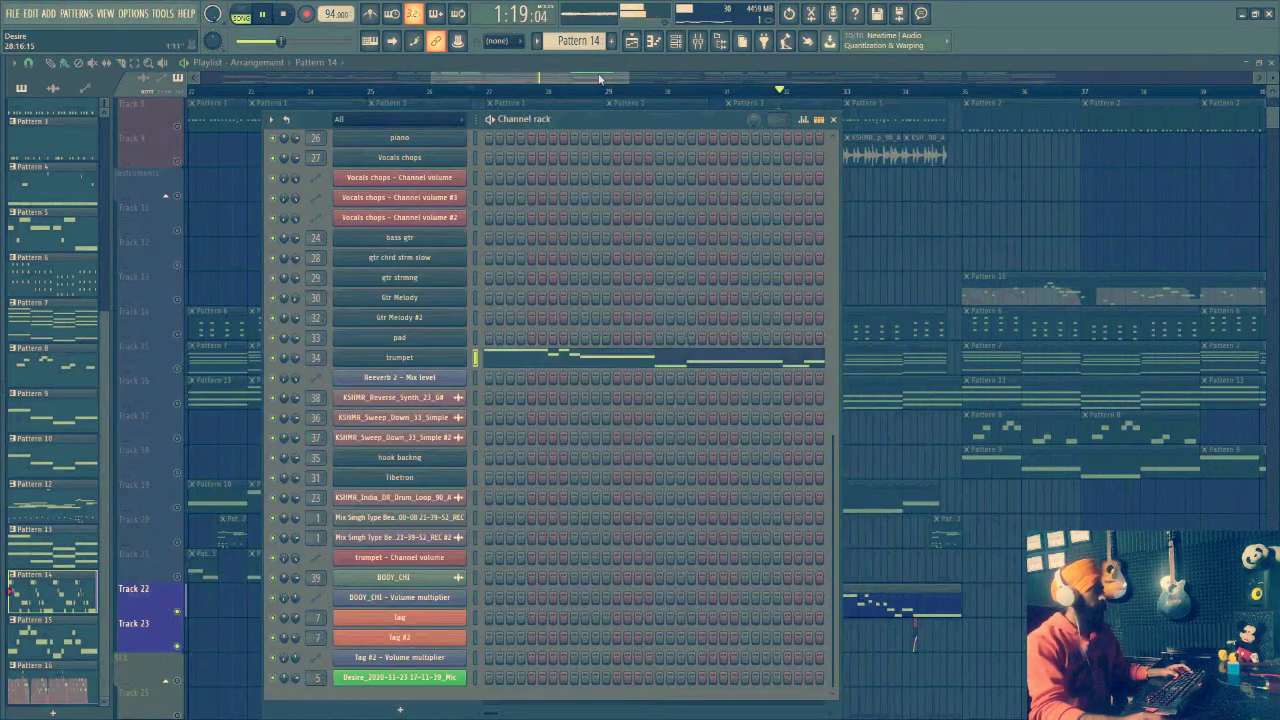
click(600, 78)
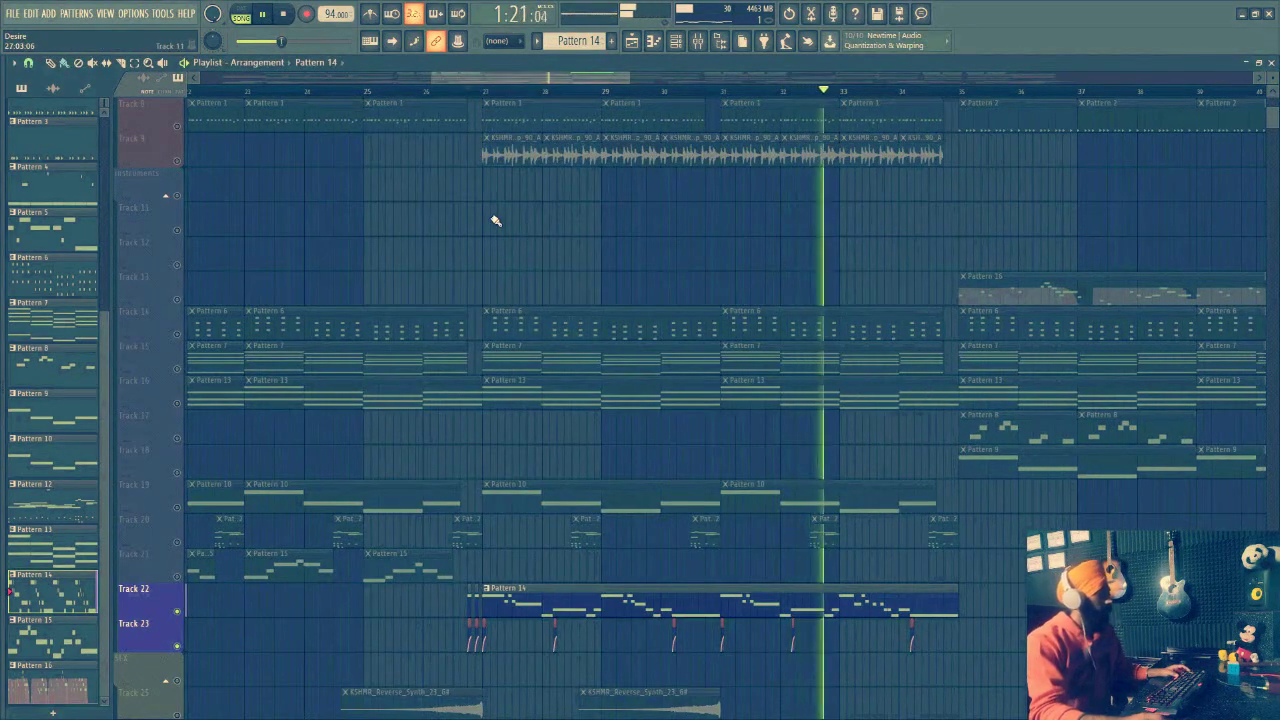
Unmute drum Tracks 7, 8 and 9 and inspect the sample settings of Track 9's KSHMR_India_DR_Drum_Loop_90_A
scroll(490, 216, up, 3)
click(177, 195)
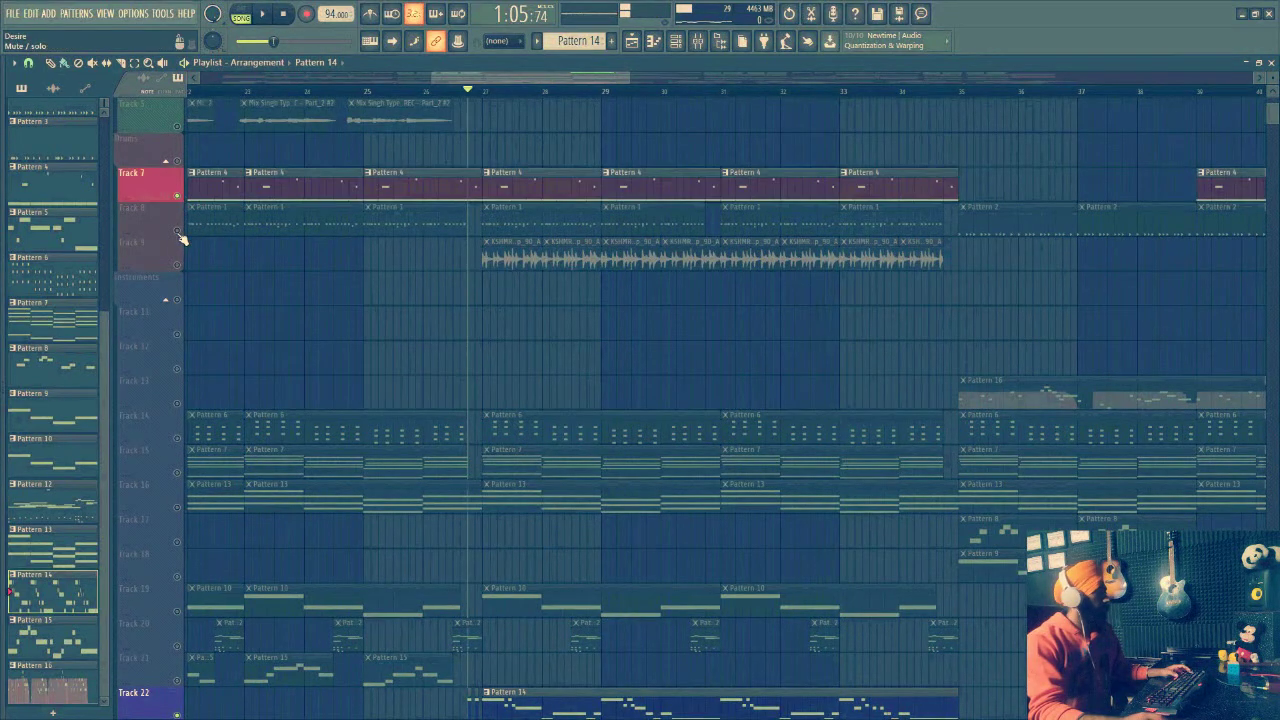
click(177, 230)
click(177, 265)
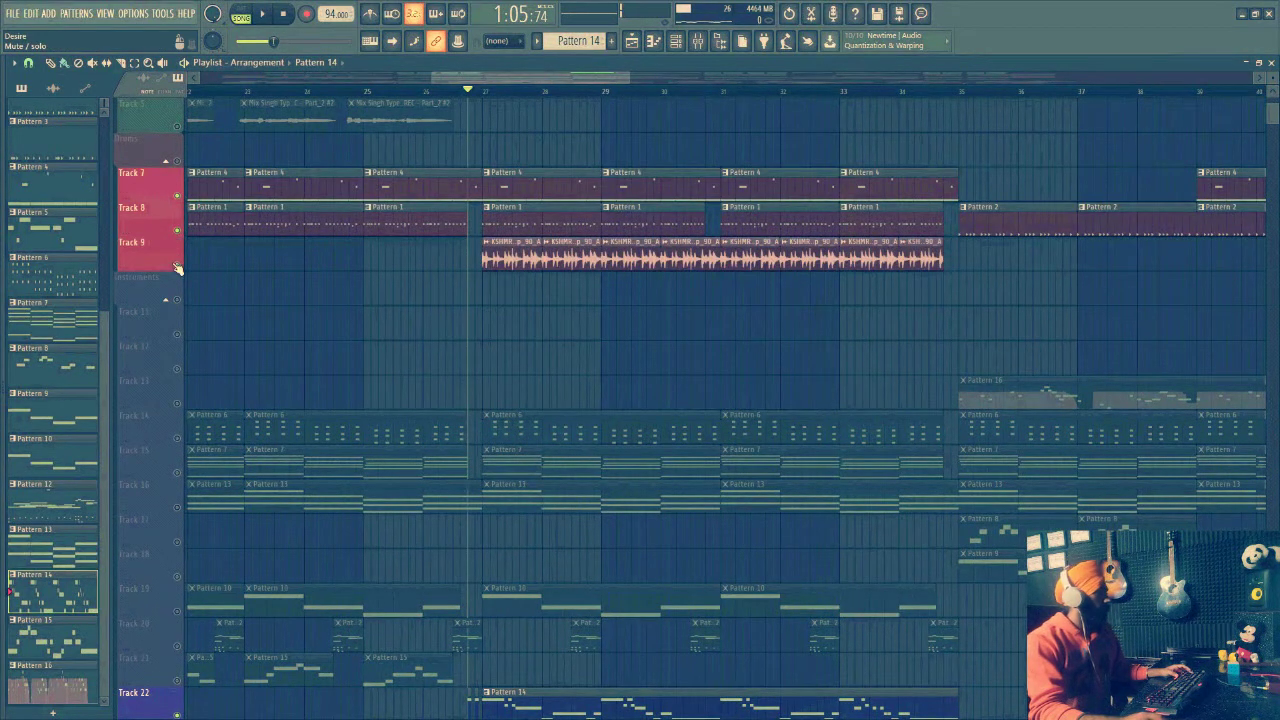
double_click(526, 252)
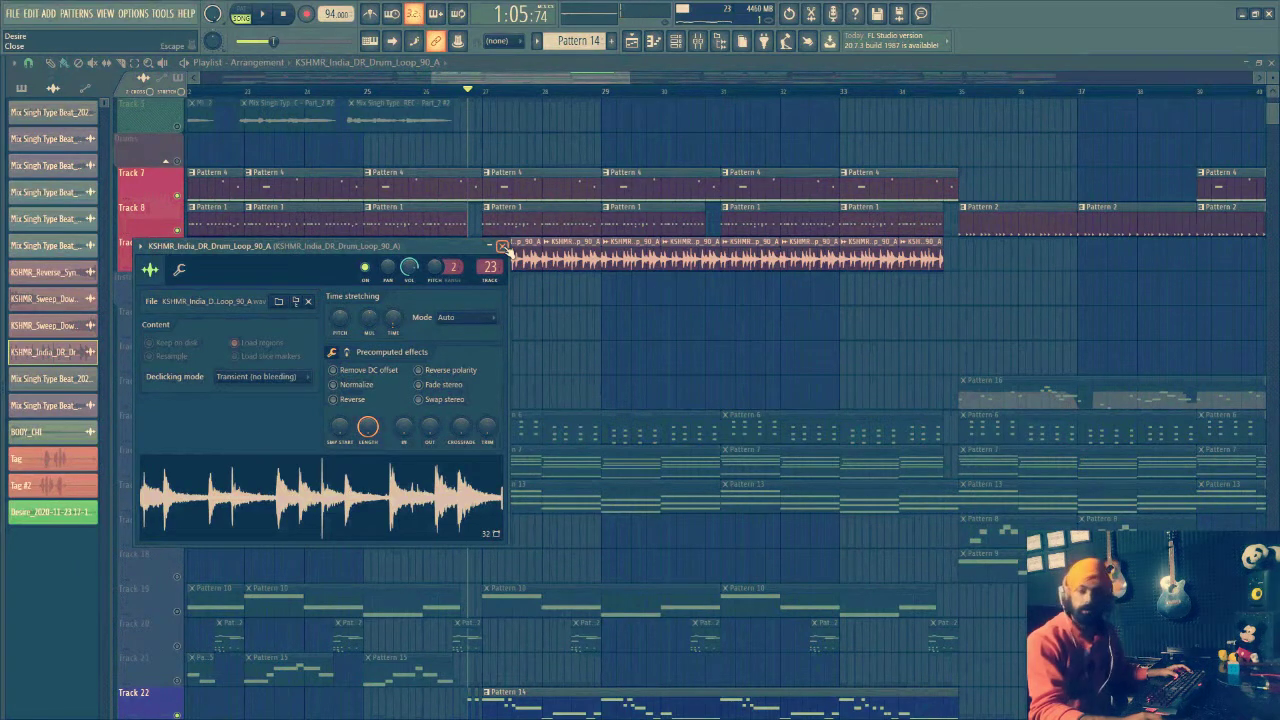
click(503, 246)
Play back from shortly before bar 27 and unmute the SFX track and Tracks 25, 26 and 27
scroll(425, 340, down, 3)
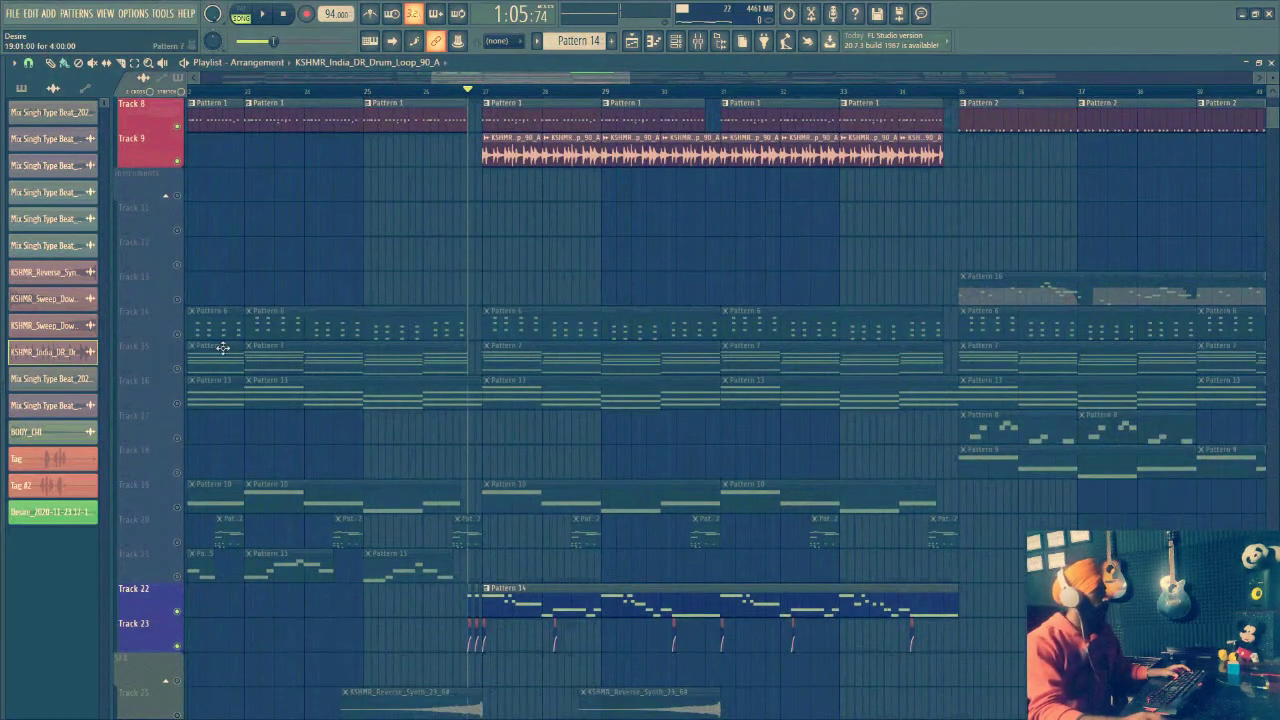
scroll(357, 251, down, 4)
key(space)
click(178, 577)
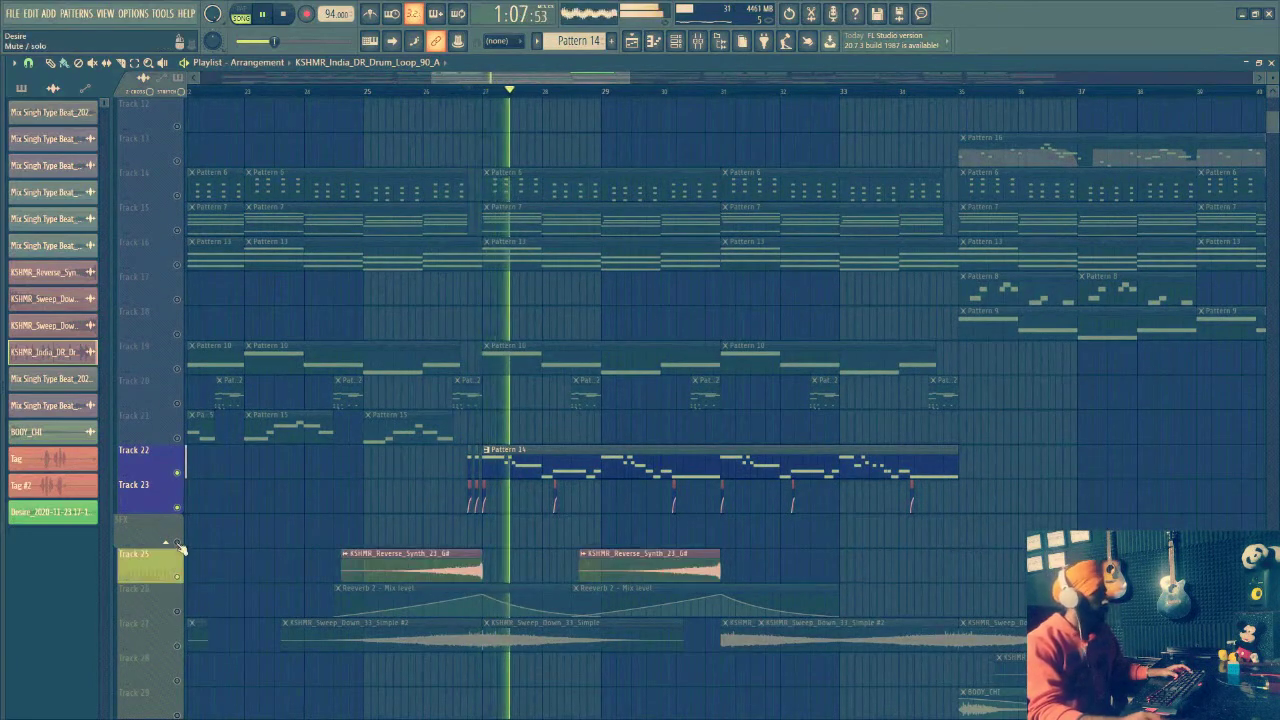
click(178, 543)
click(178, 646)
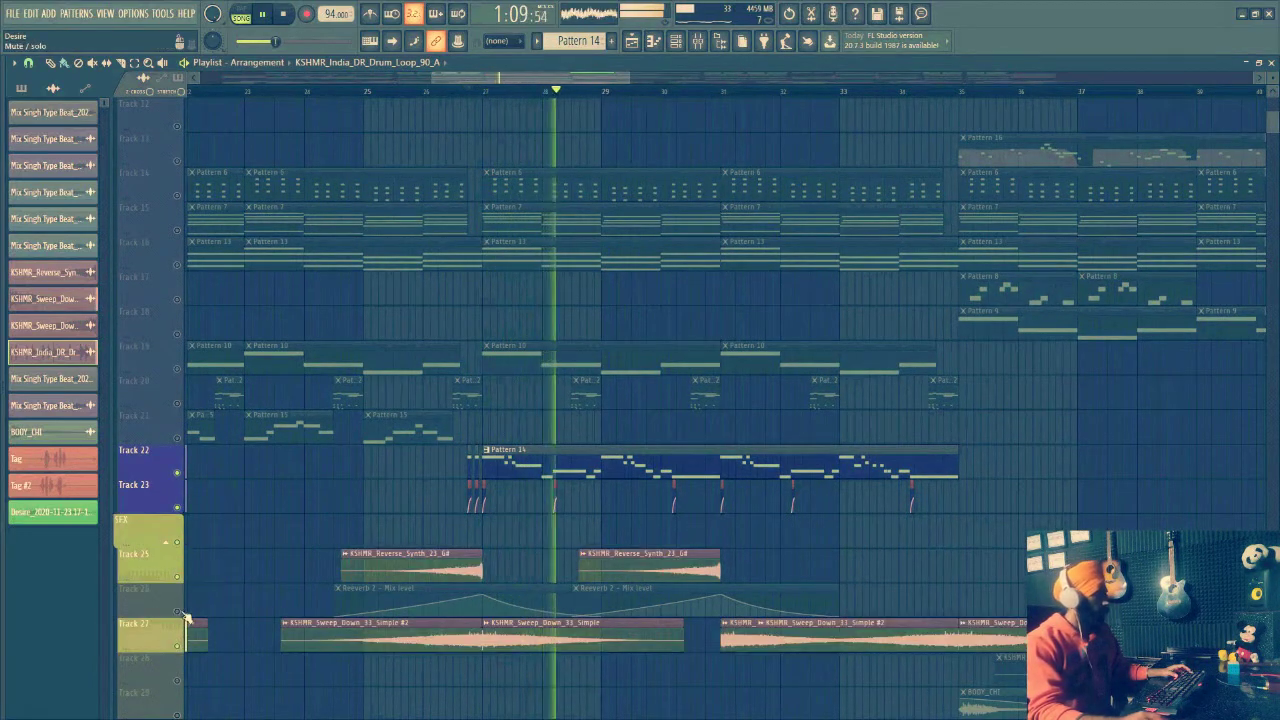
click(178, 612)
Unmute instrument Tracks 13 to 16 and 18 to 21 during playback
click(178, 263)
click(178, 229)
click(178, 194)
click(178, 160)
click(178, 402)
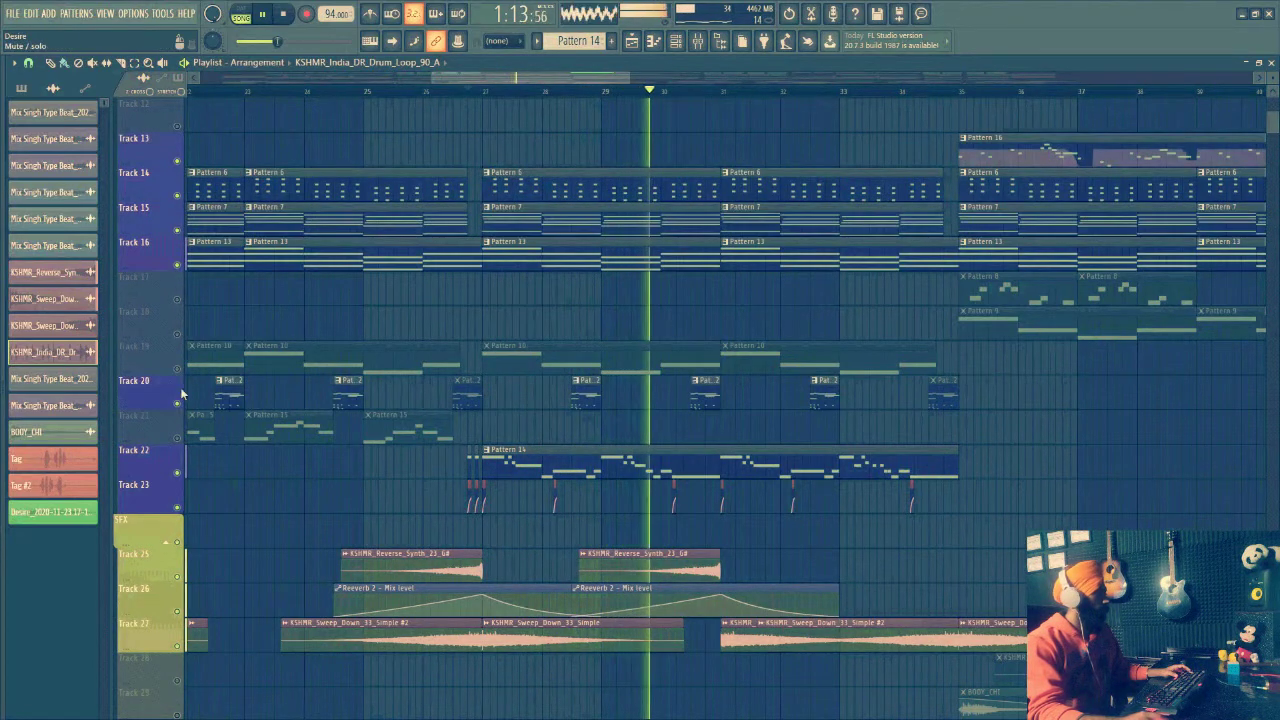
click(178, 368)
click(178, 333)
click(178, 437)
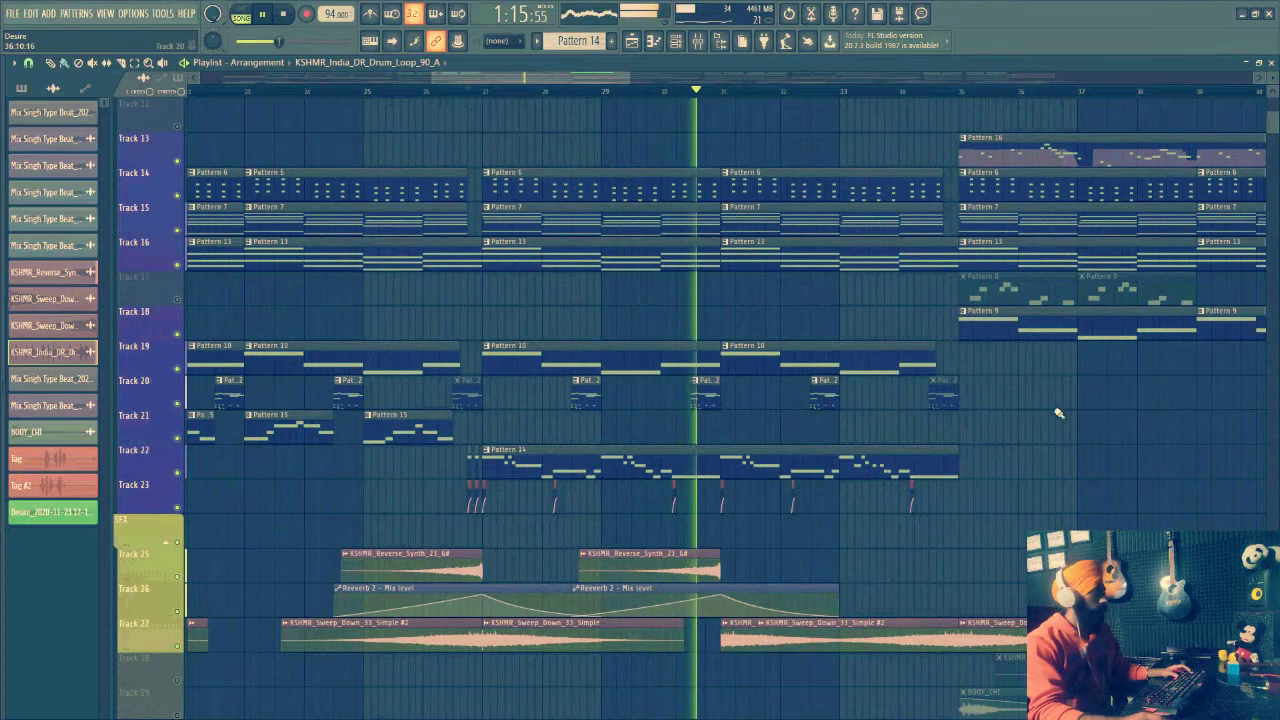
Listen to the combined drum, instrument and effects tracks, replay from shortly after bar 30, and stop playback
scroll(1060, 418, down, 3)
scroll(768, 166, up, 4)
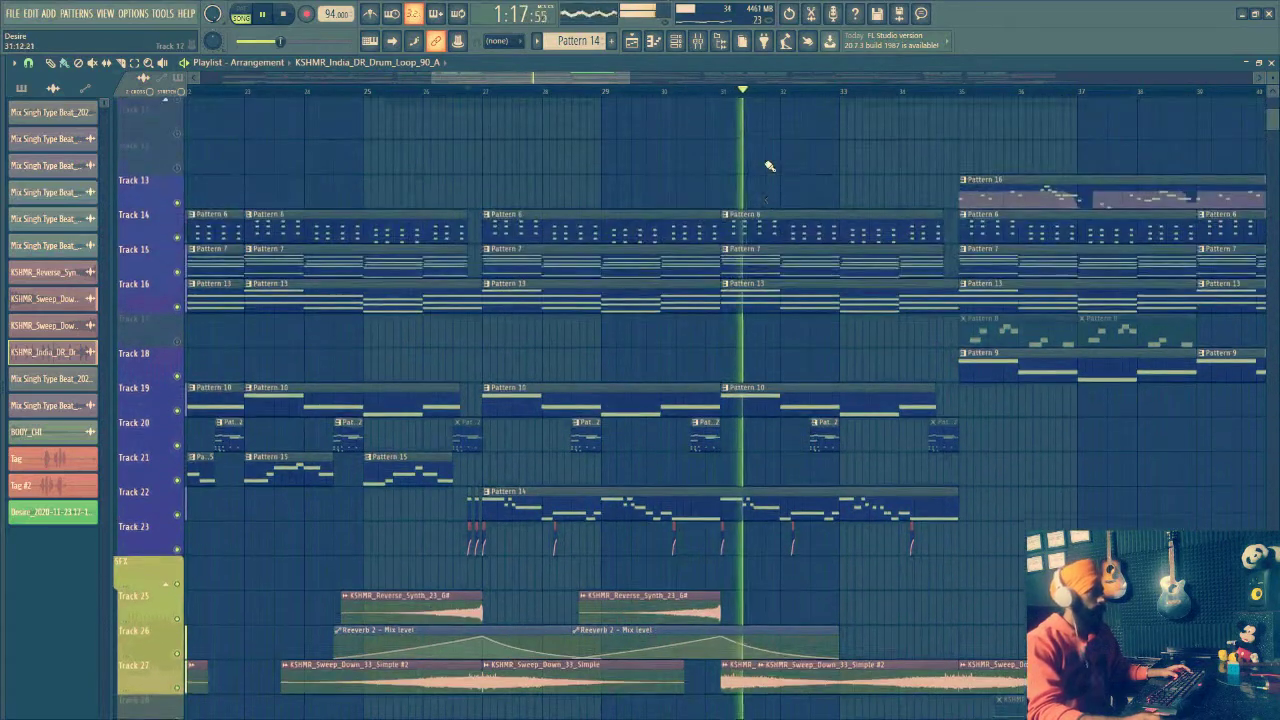
scroll(768, 166, up, 6)
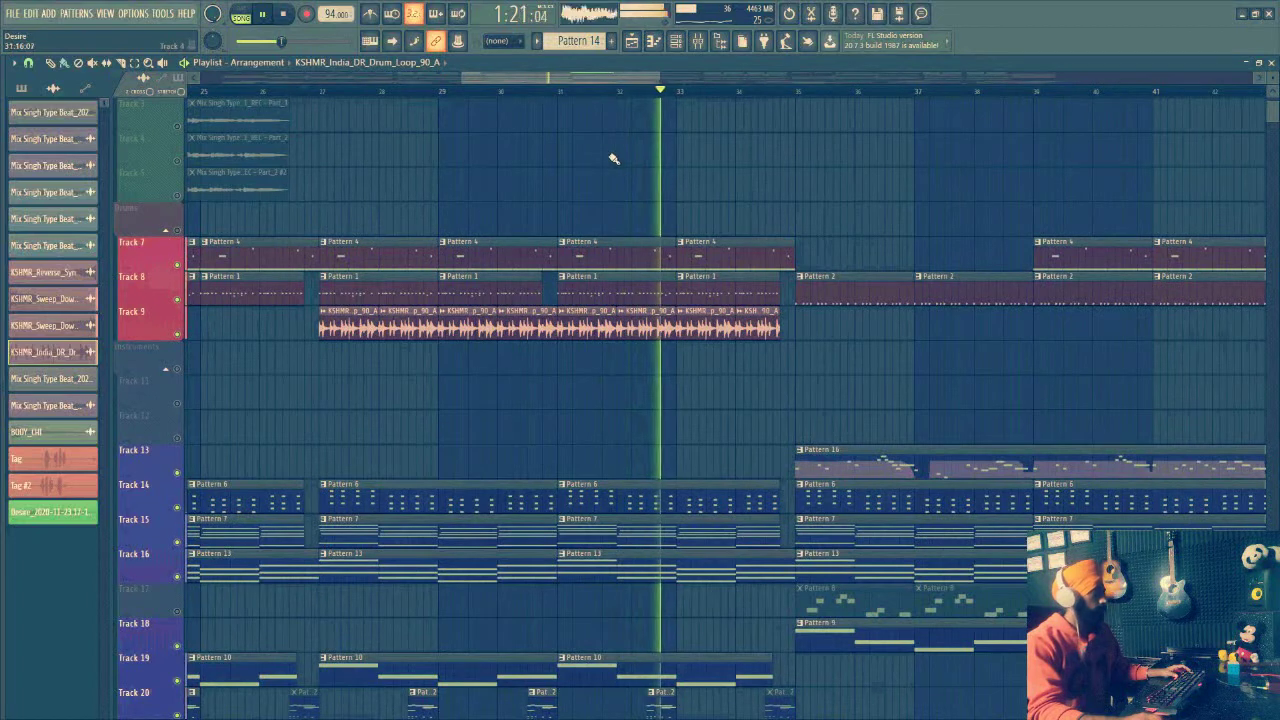
key(space)
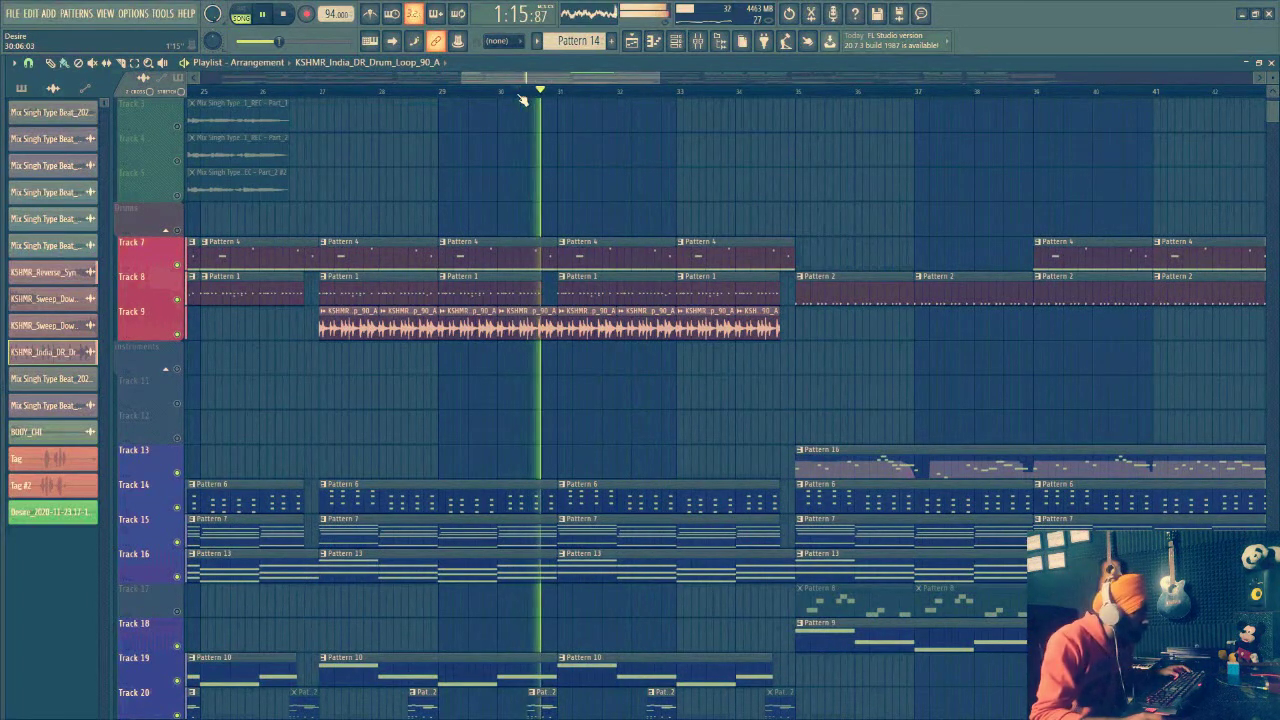
key(space)
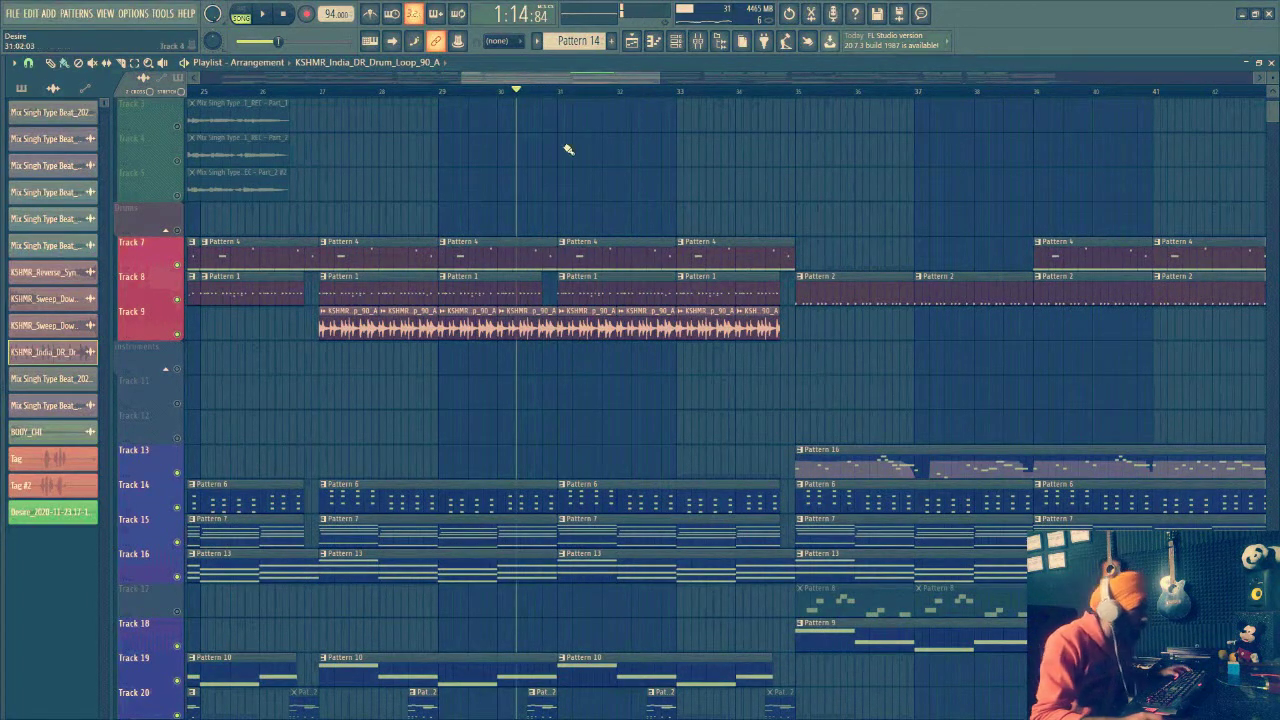
Look over the full arrangement and set the playback position at bar 35, where Pattern 16 starts
drag(580, 80, 649, 79)
scroll(670, 95, down, 8)
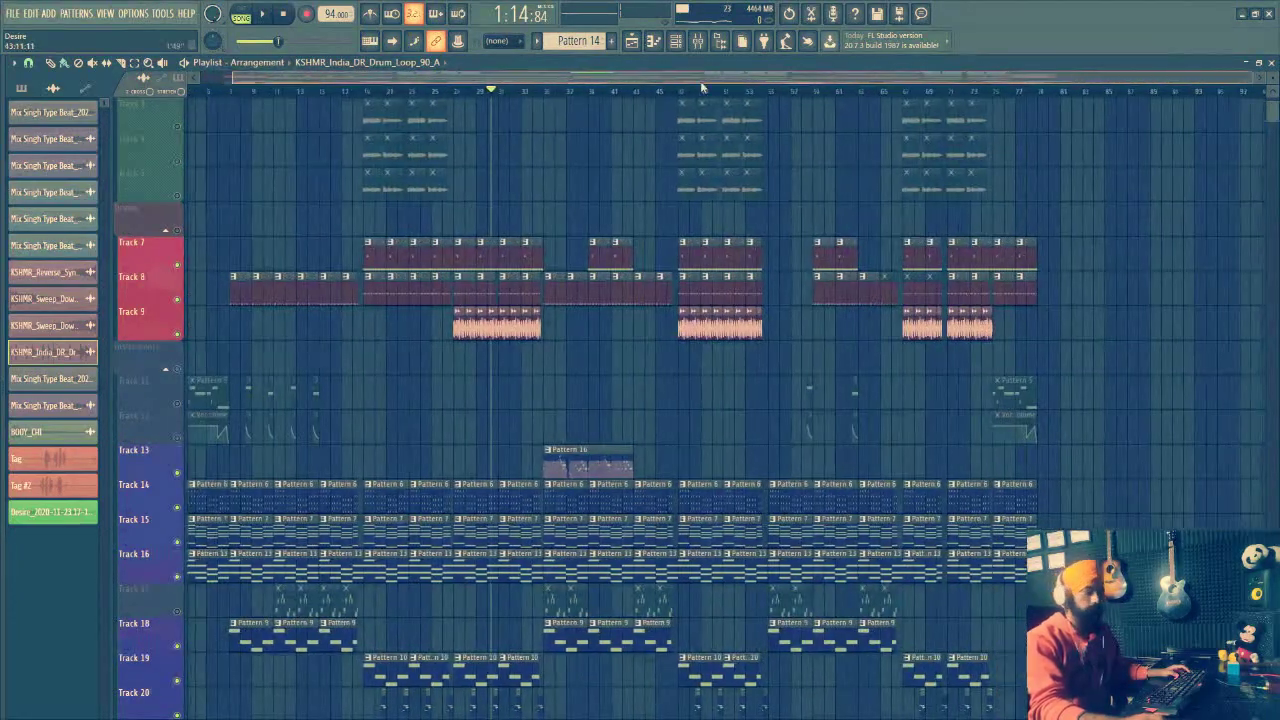
drag(702, 83, 778, 80)
scroll(1061, 349, down, 6)
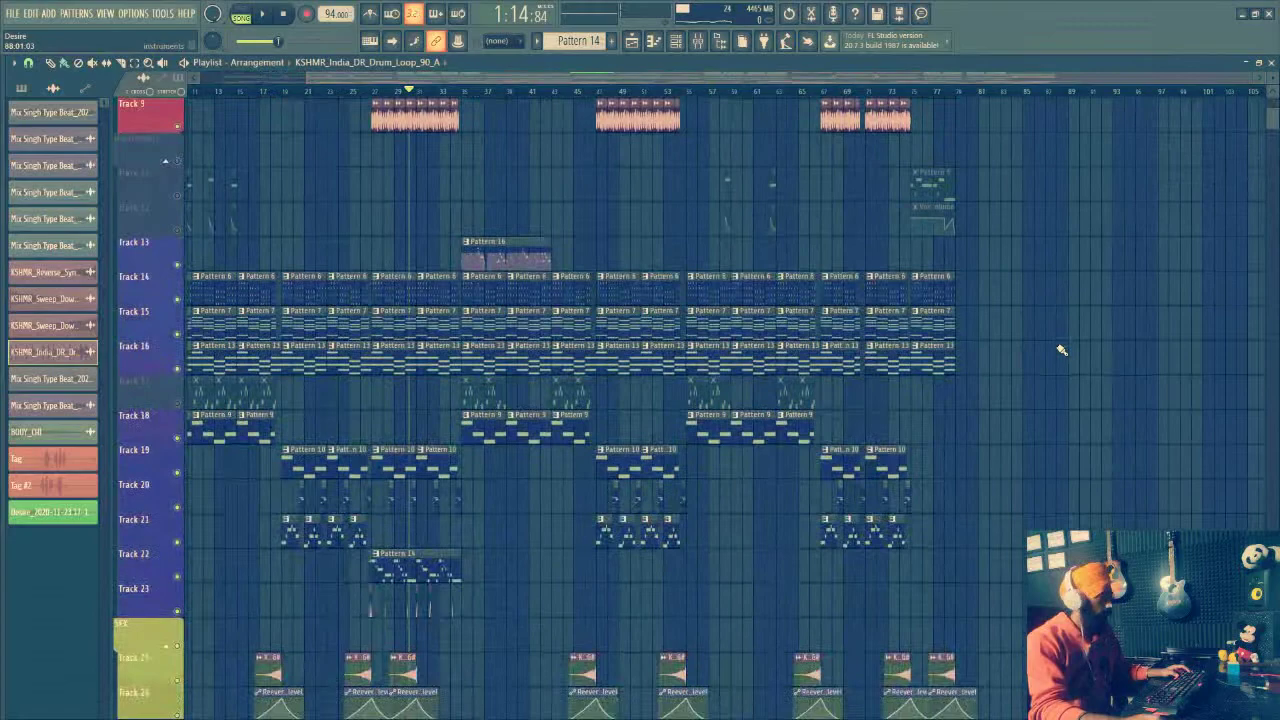
scroll(1060, 349, up, 8)
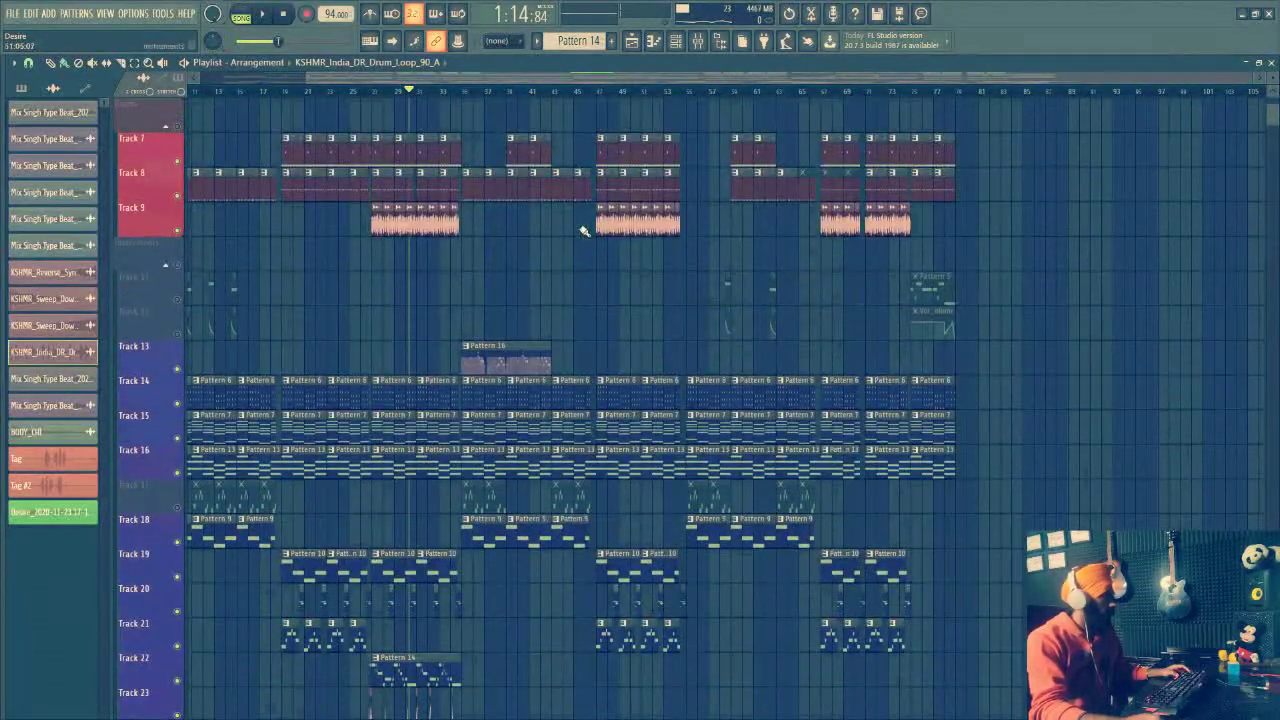
scroll(497, 100, up, 4)
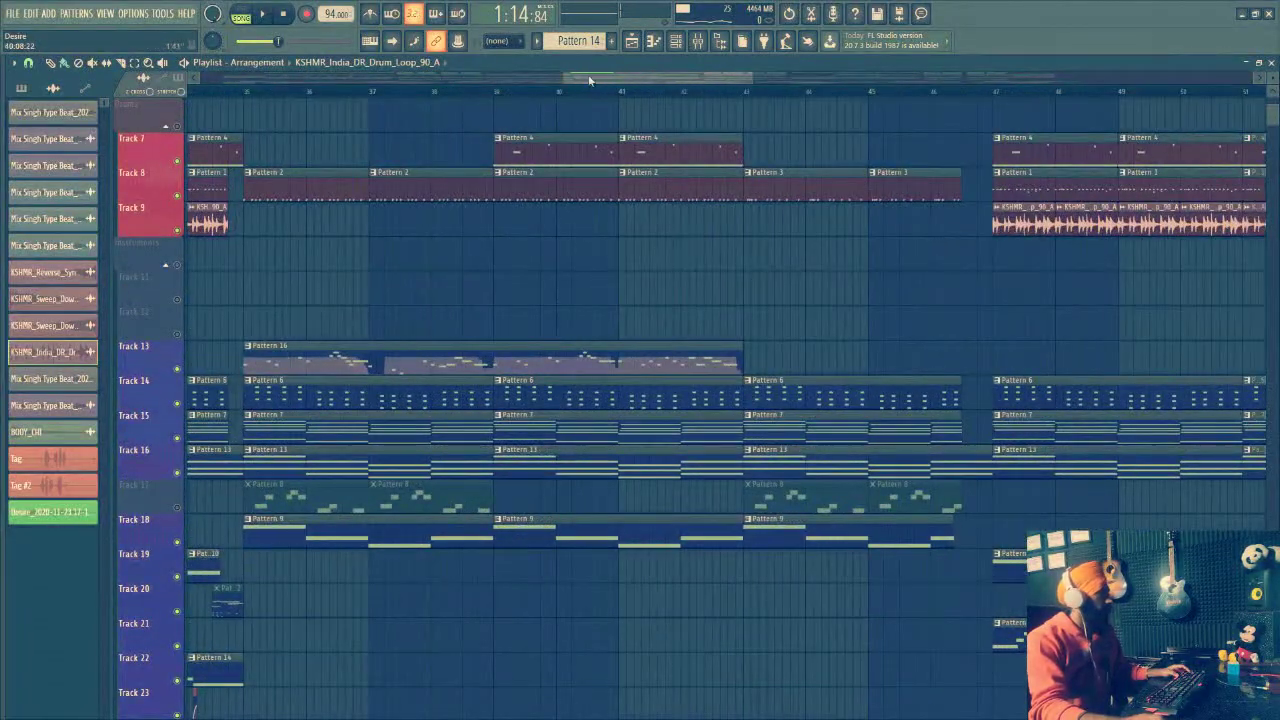
drag(589, 80, 566, 78)
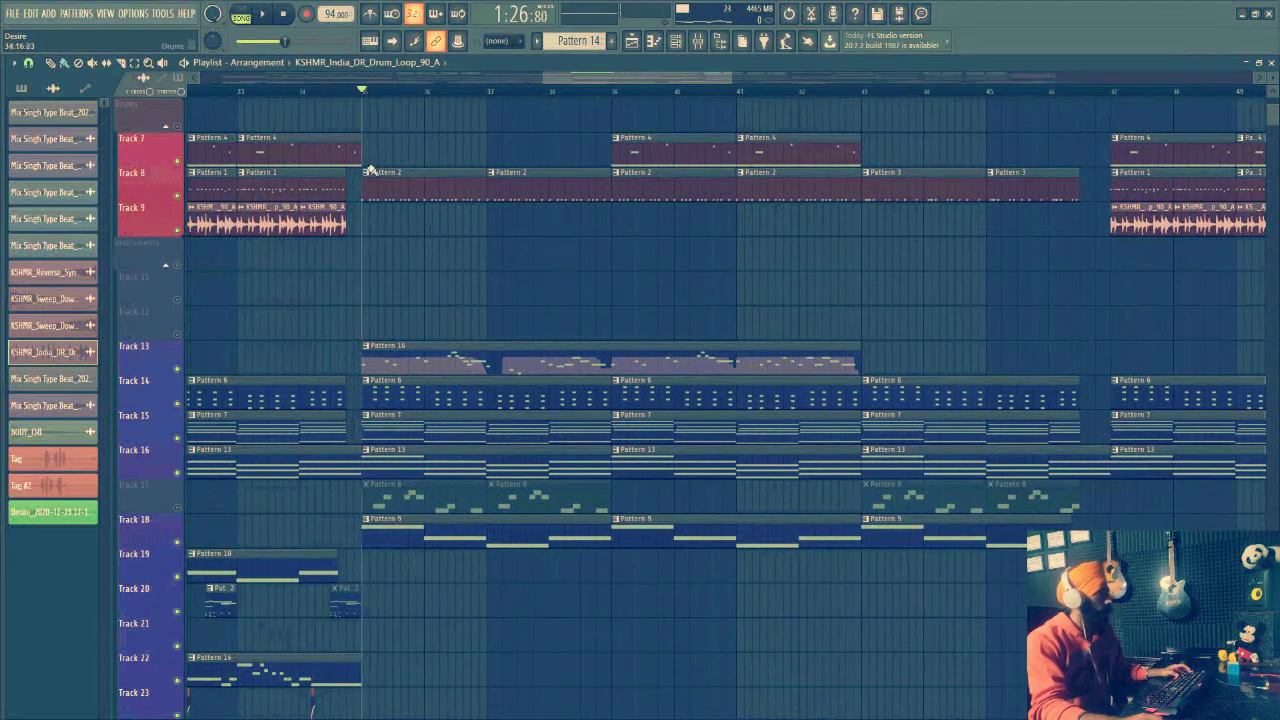
Make all playlist tracks audible again and play back the section from bar 35
scroll(443, 266, up, 5)
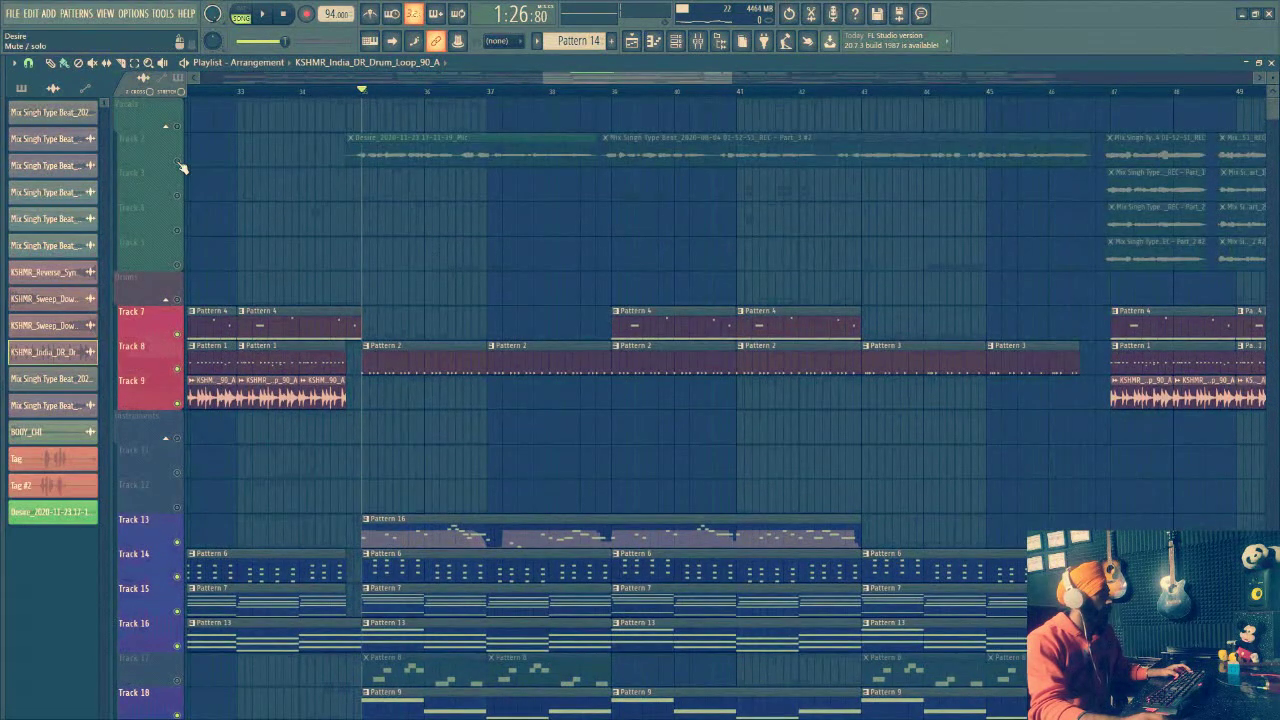
right_click(179, 162)
key(space)
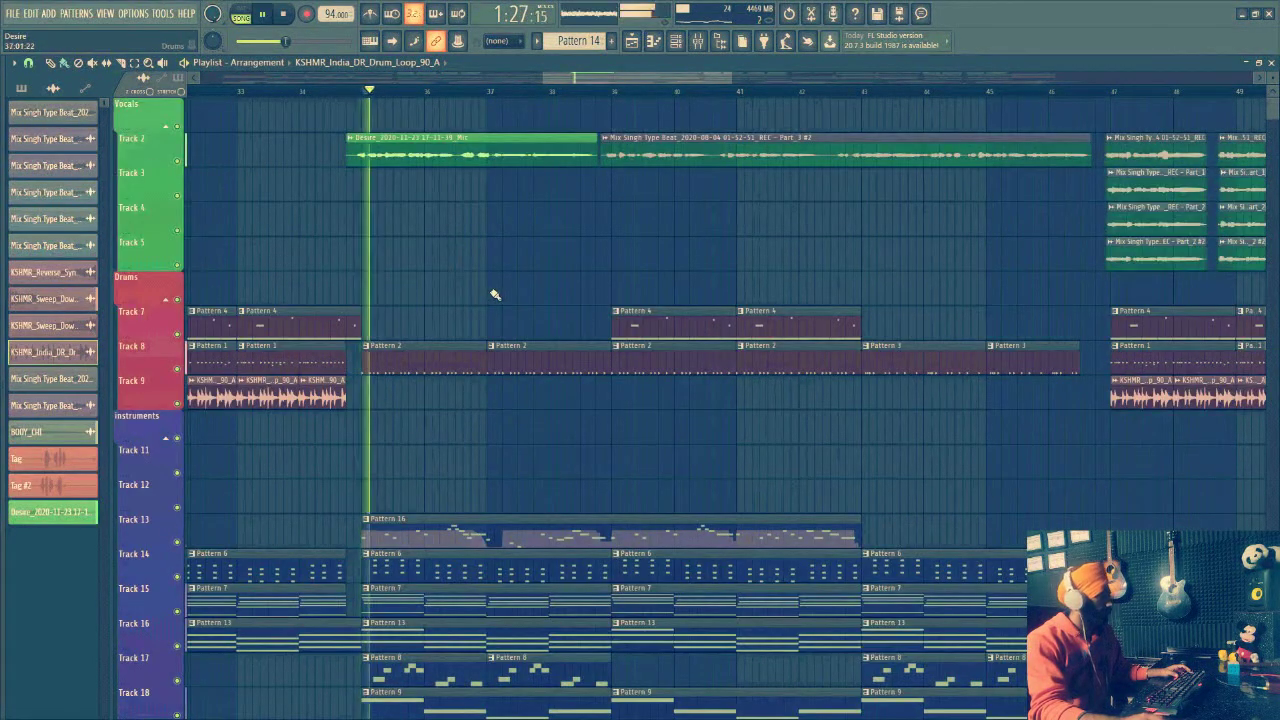
scroll(523, 246, down, 3)
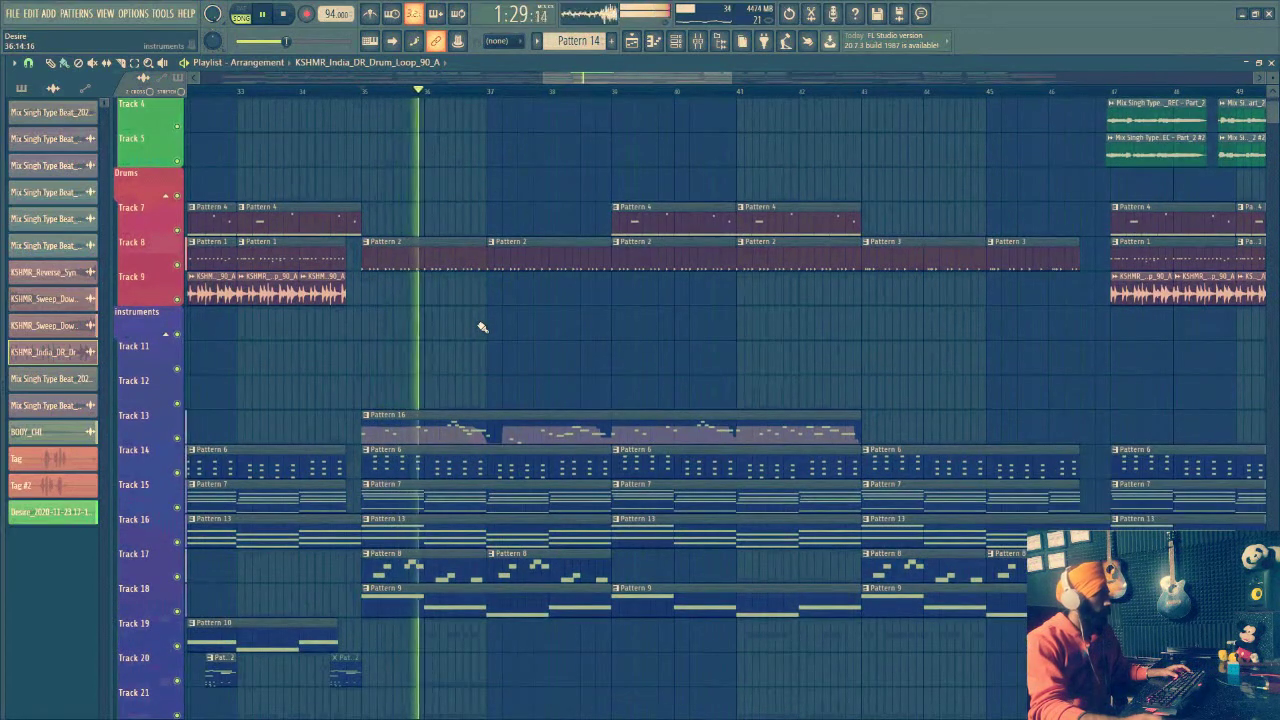
key(space)
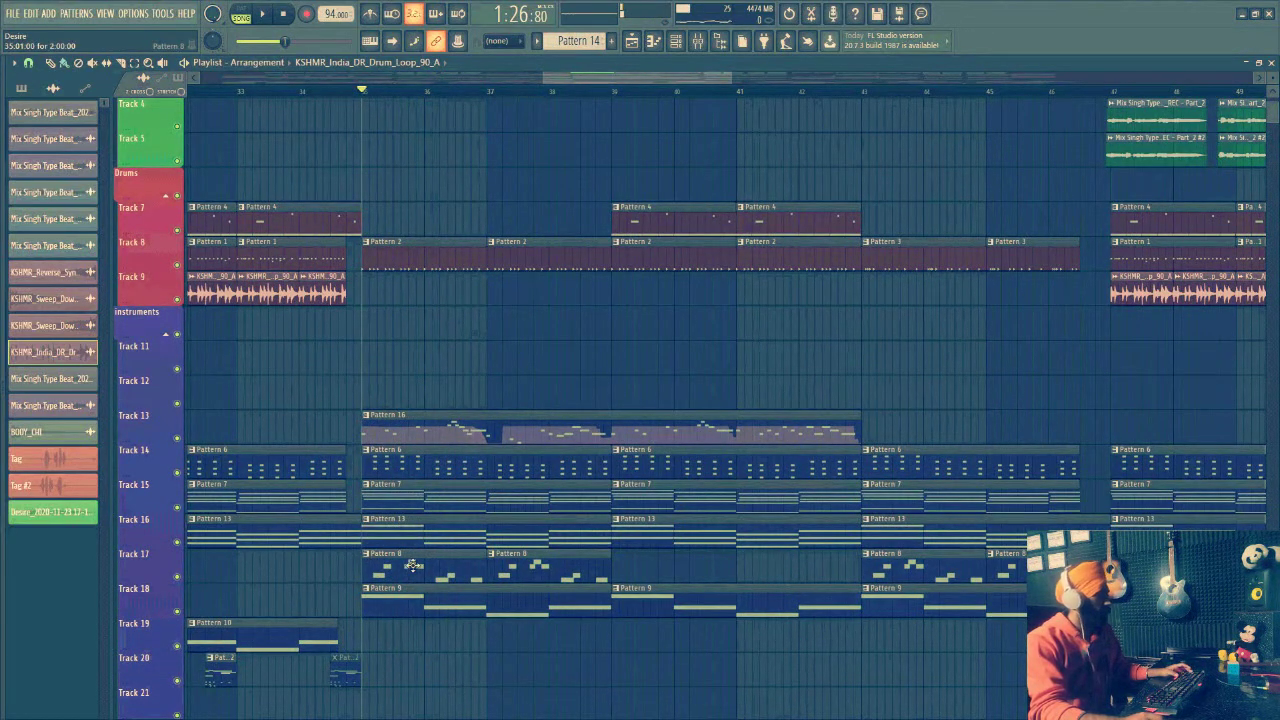
Examine the drum steps of Pattern 2 from Track 8 in the piano roll and channel rack
double_click(416, 258)
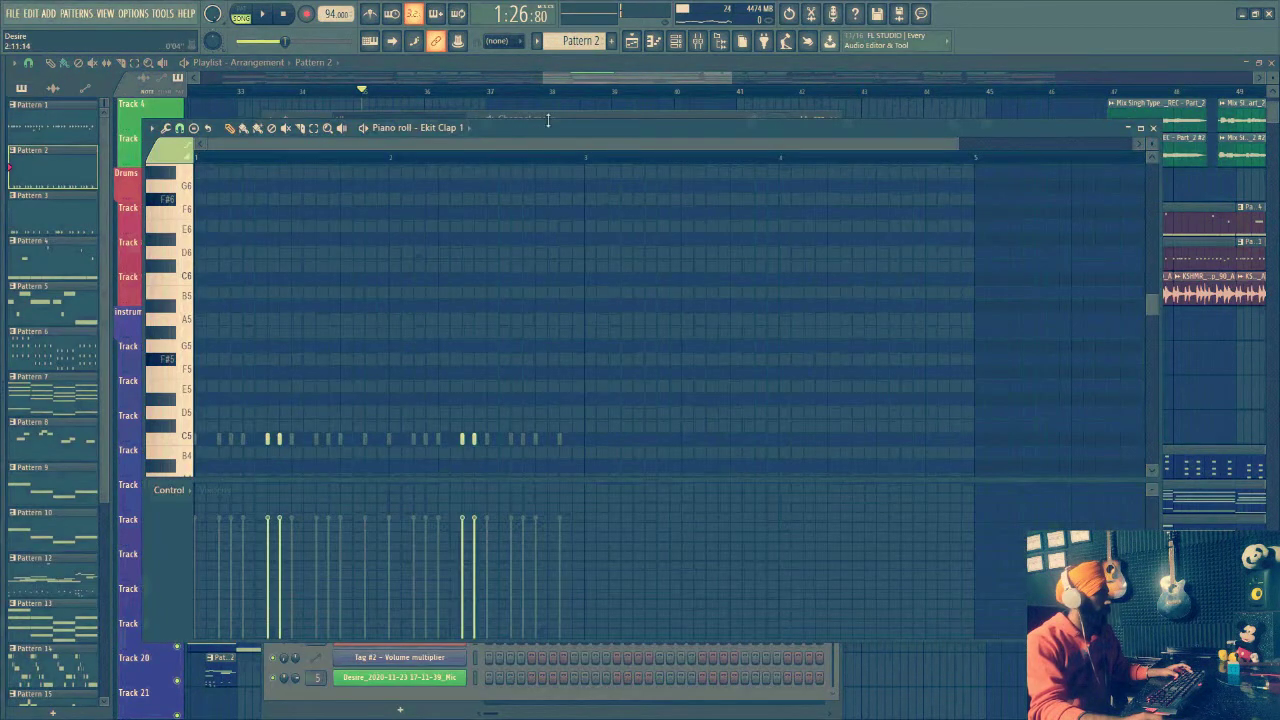
key(F6)
scroll(636, 342, up, 5)
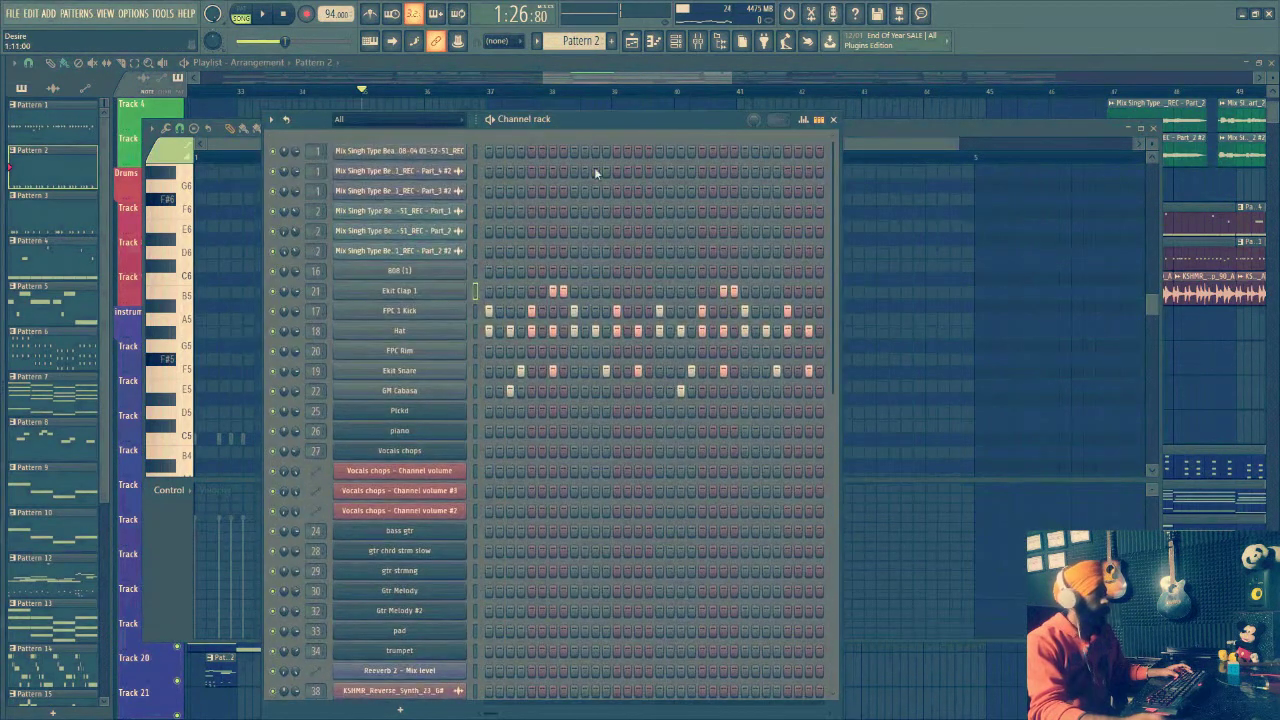
key(F12)
Solo Track 13, play it back from bar 35, and select Pattern 16
scroll(420, 340, down, 3)
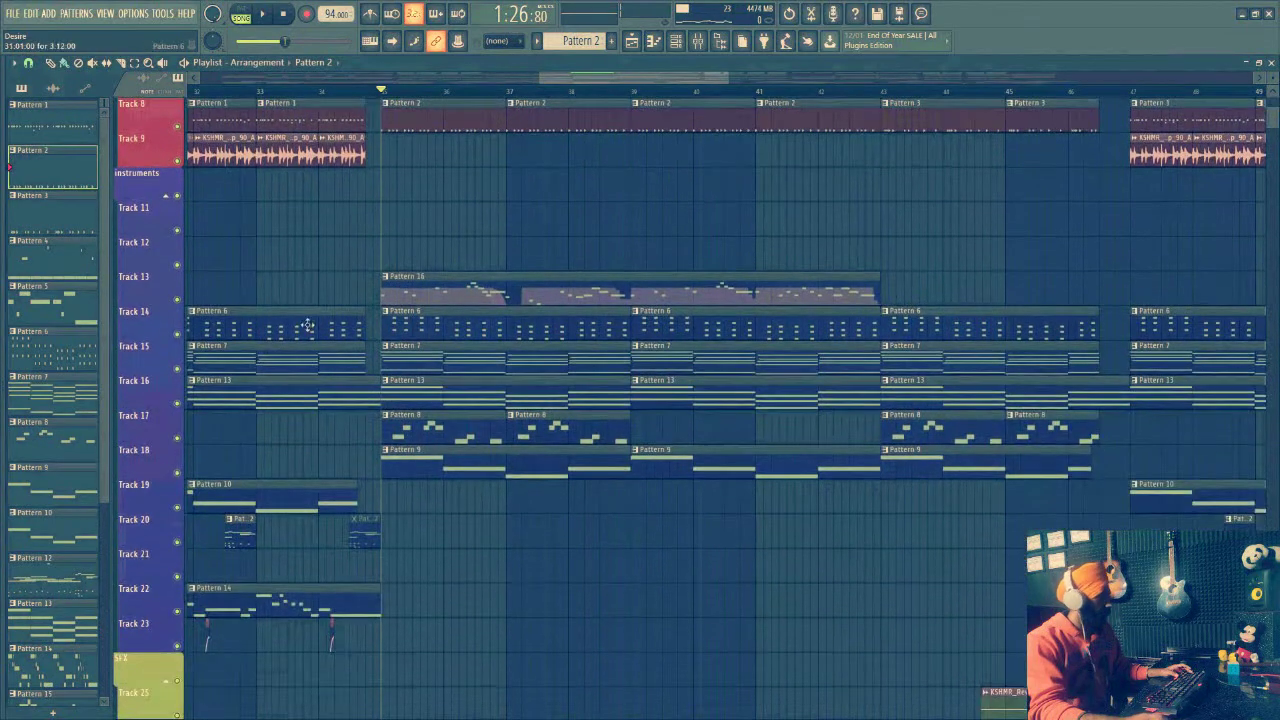
right_click(178, 300)
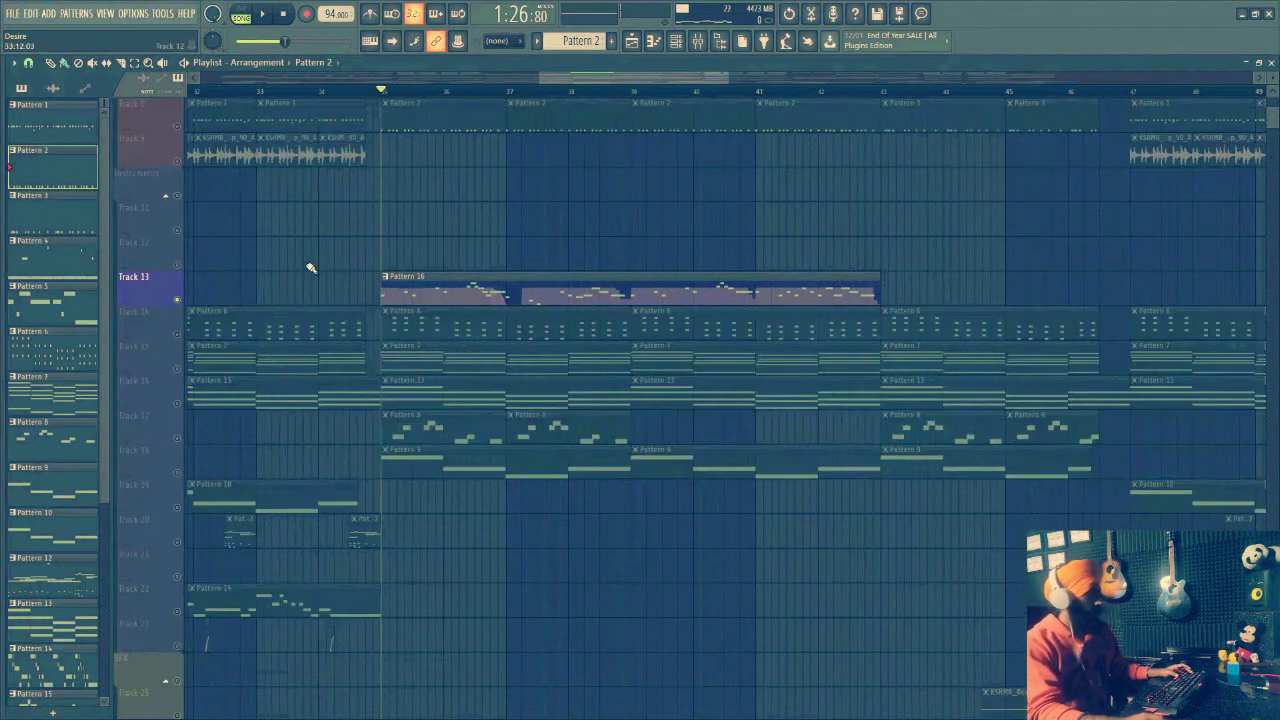
key(space)
click(470, 287)
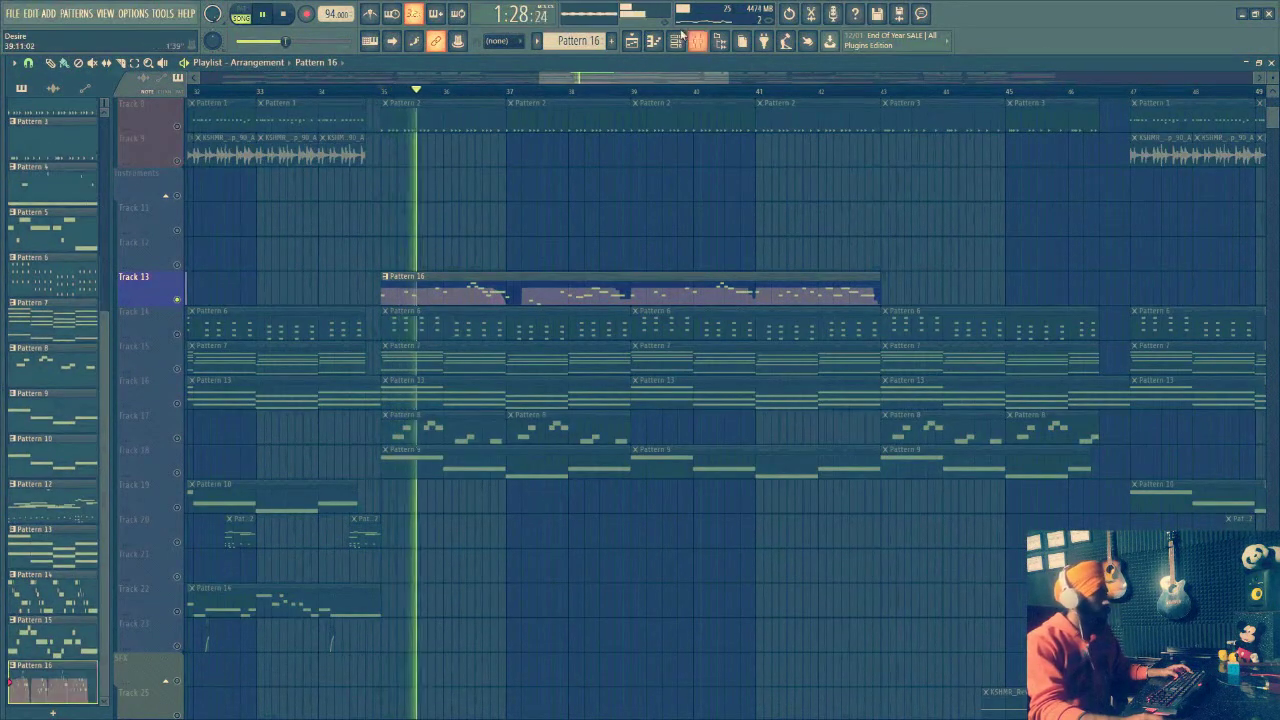
Show Pattern 16's channels in the channel rack and inspect the Tibetron instrument
click(677, 43)
click(677, 43)
scroll(628, 330, down, 5)
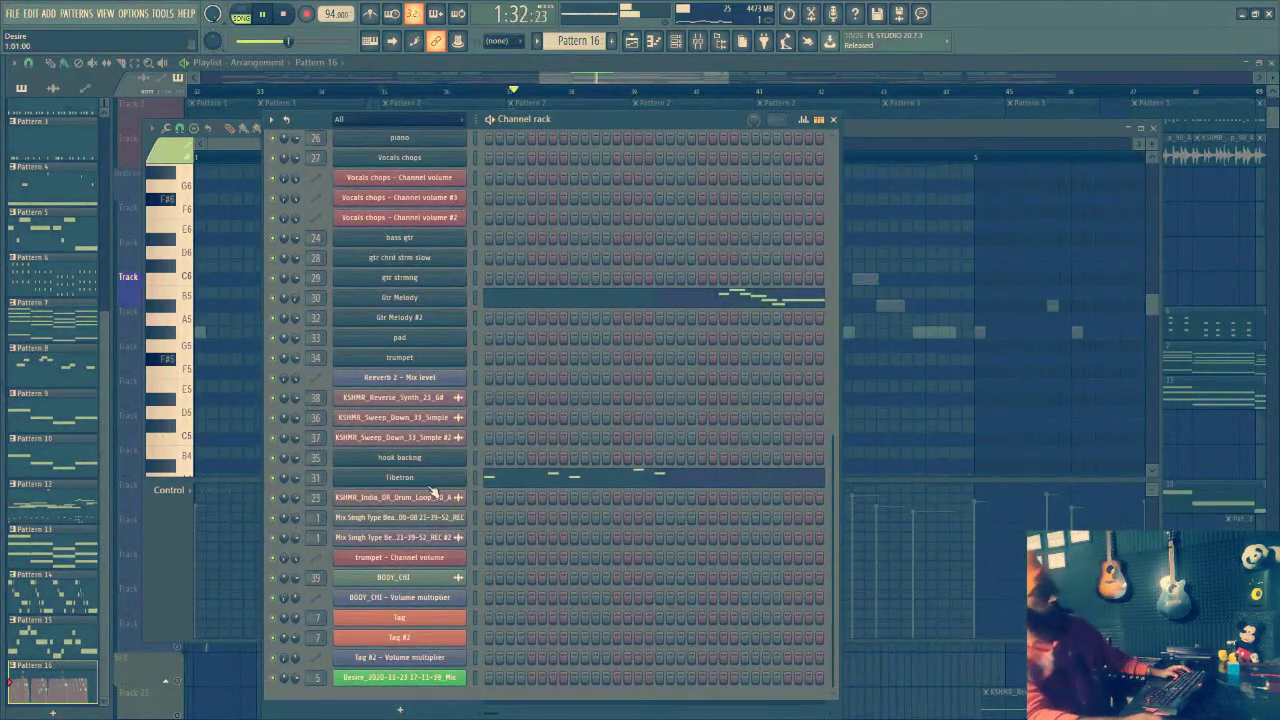
click(433, 478)
click(644, 117)
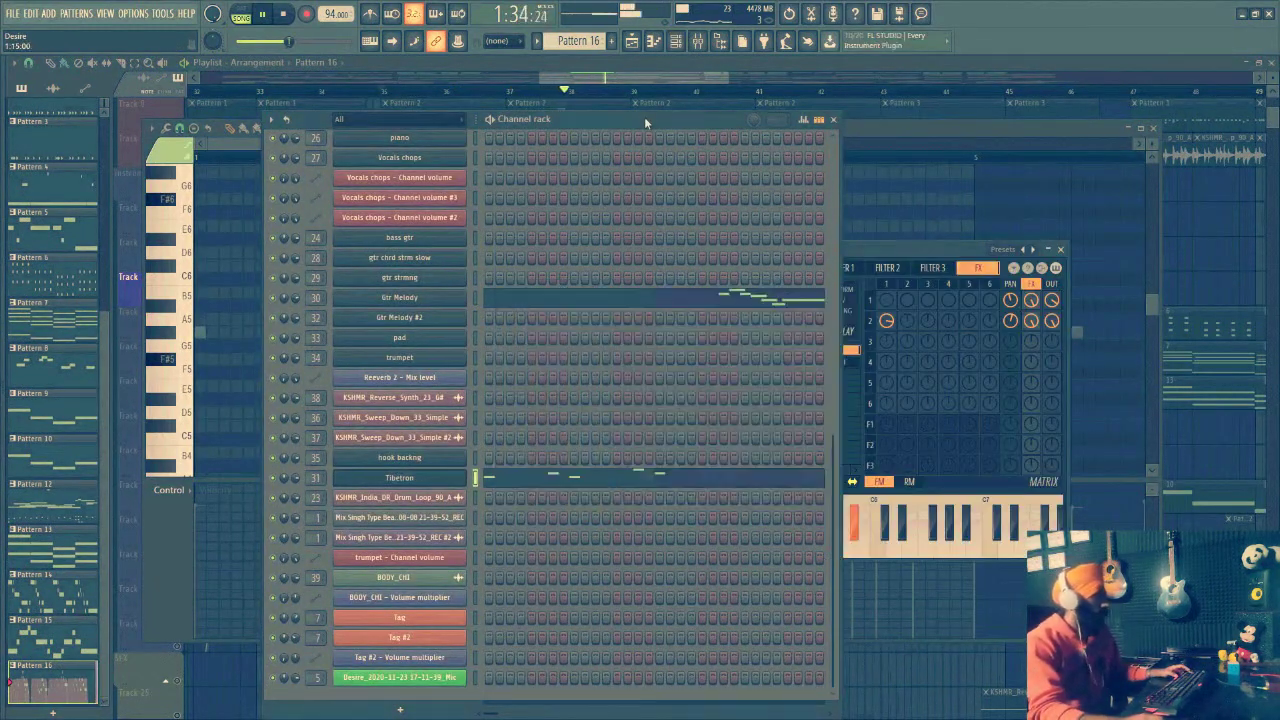
Examine Pattern 16's Gtr Melody notes through to the end in the piano roll, and stop playback
right_click(447, 303)
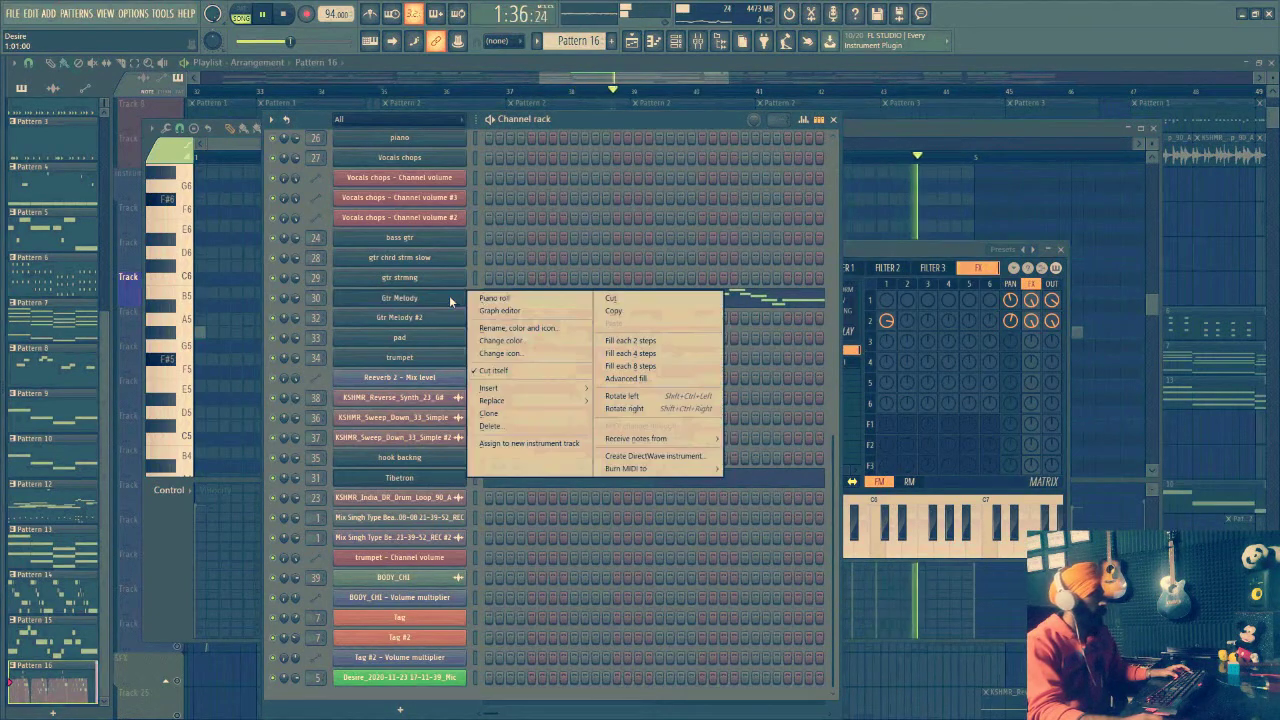
click(485, 297)
drag(557, 144, 910, 153)
scroll(925, 158, up, 4)
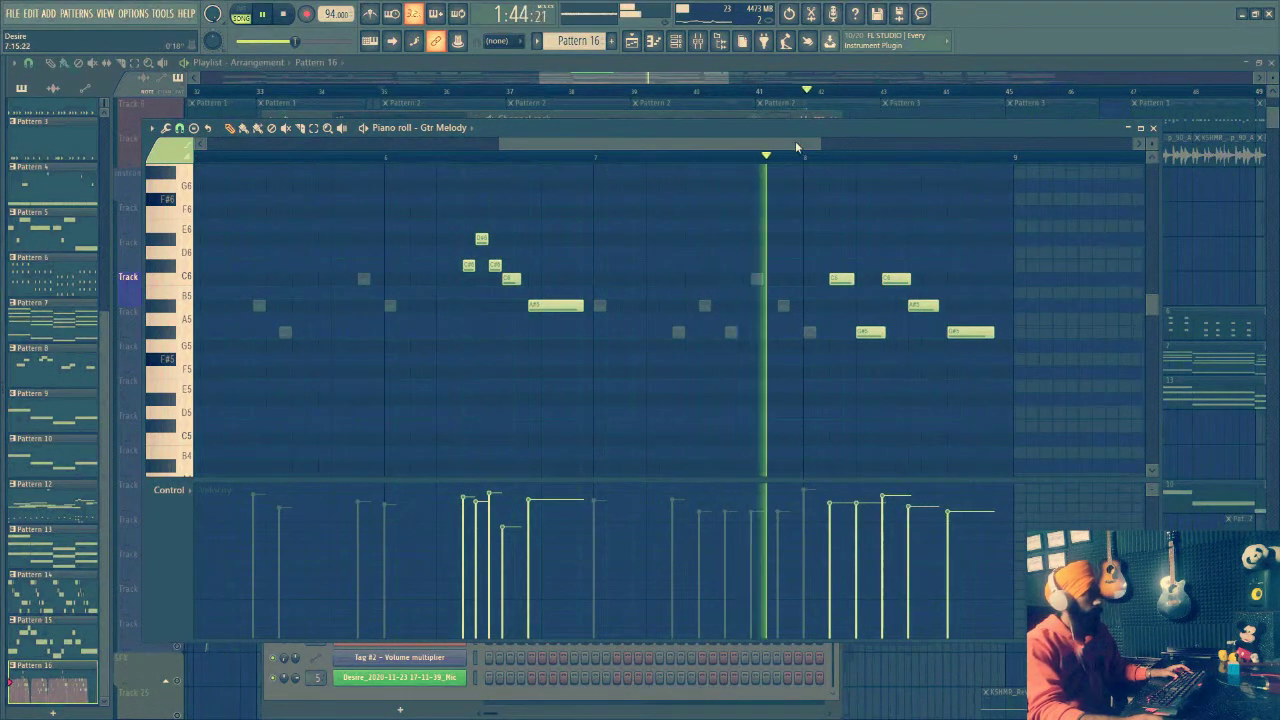
drag(795, 141, 823, 142)
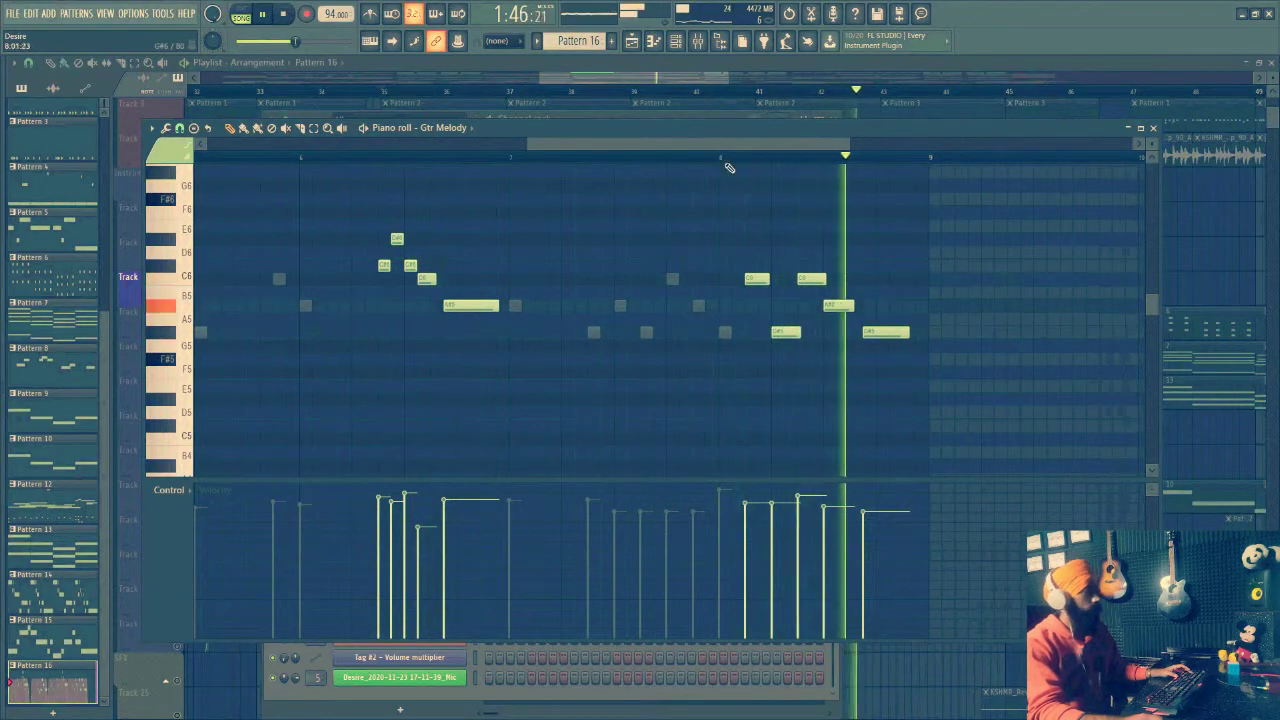
click(665, 79)
key(space)
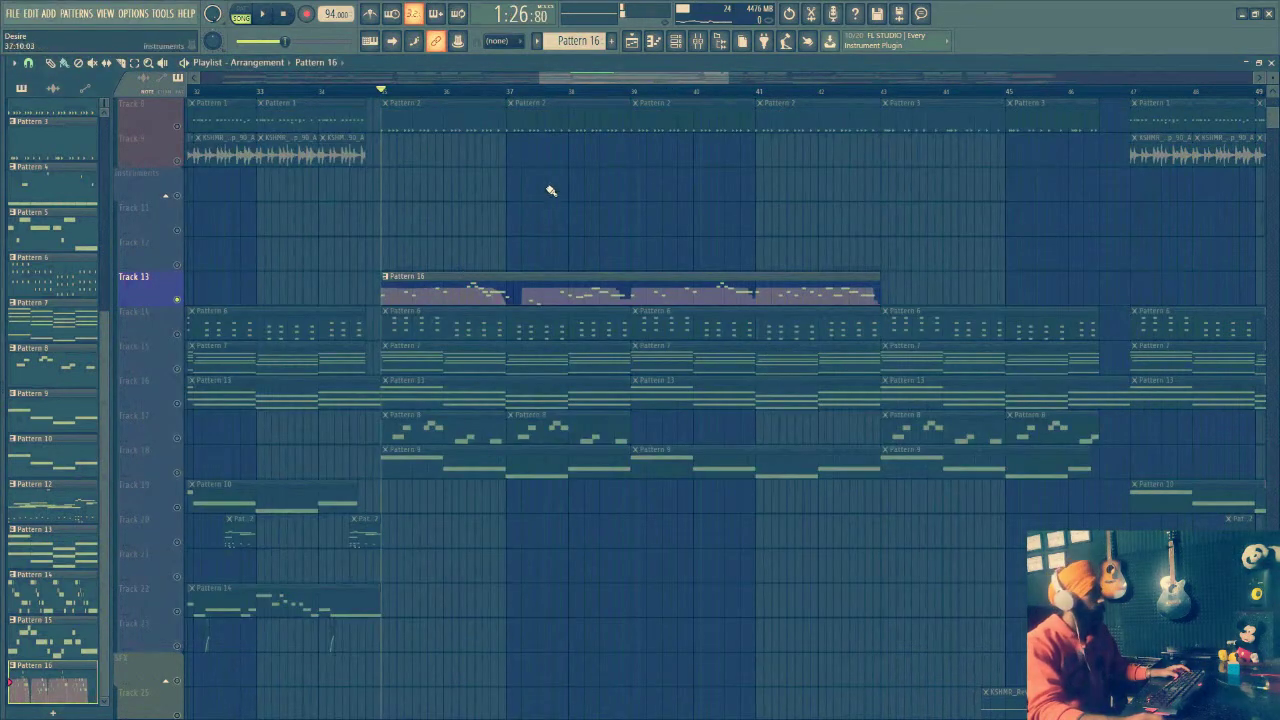
Unmute vocal Track 2 alongside Track 13 and play both back from bar 35
scroll(380, 222, up, 7)
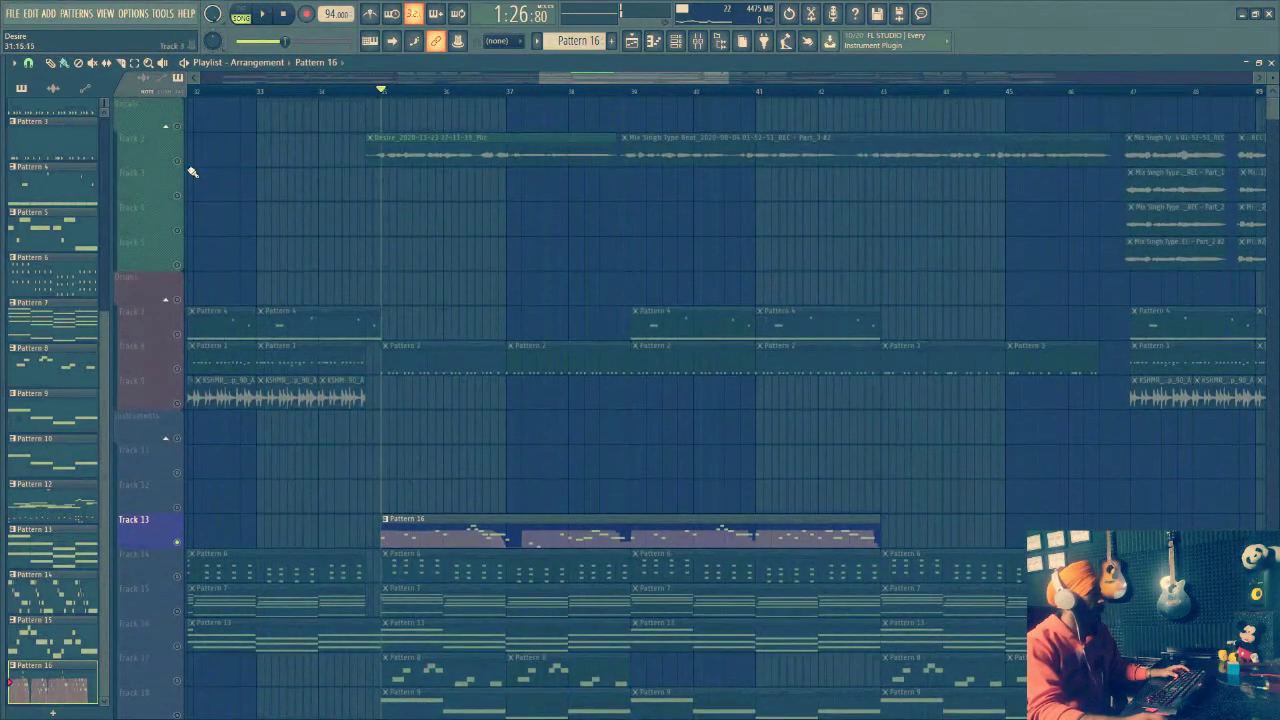
click(178, 161)
key(space)
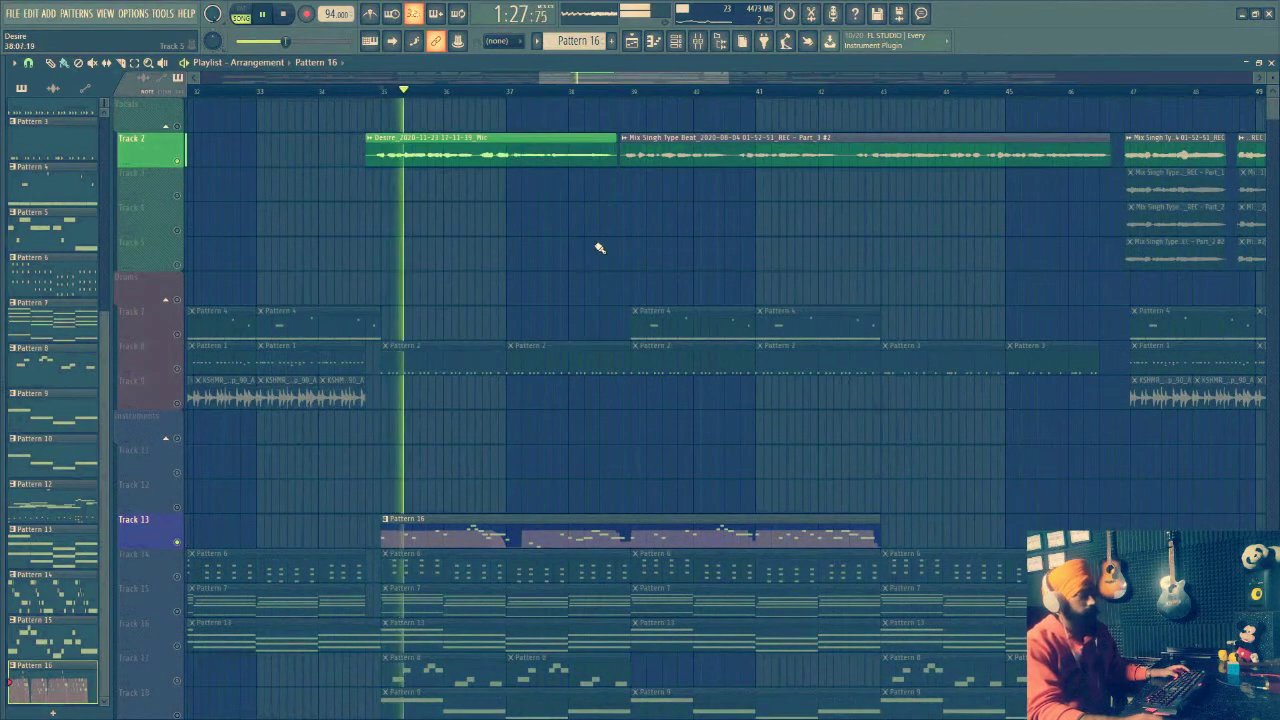
scroll(558, 241, down, 1)
scroll(558, 241, down, 3)
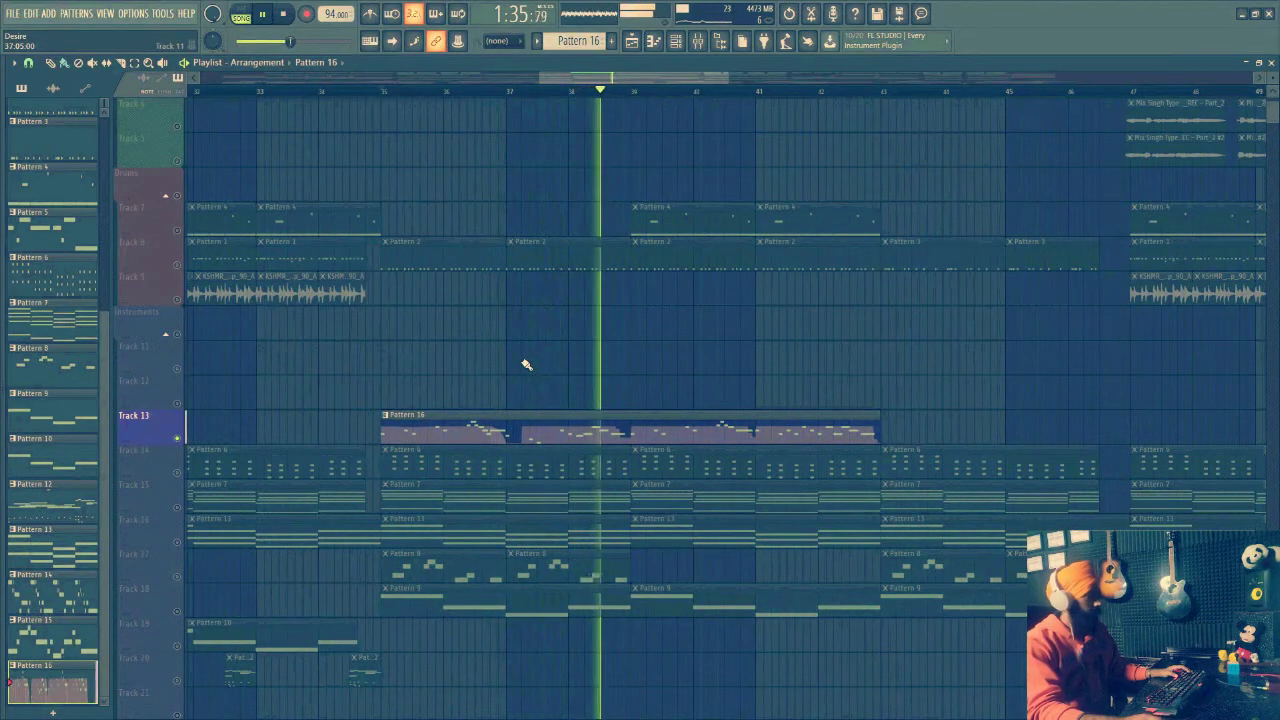
Make all playlist tracks audible again and examine Pattern 9's gtr chrd strm slow notes in the piano roll
right_click(178, 266)
right_click(178, 266)
scroll(490, 410, down, 5)
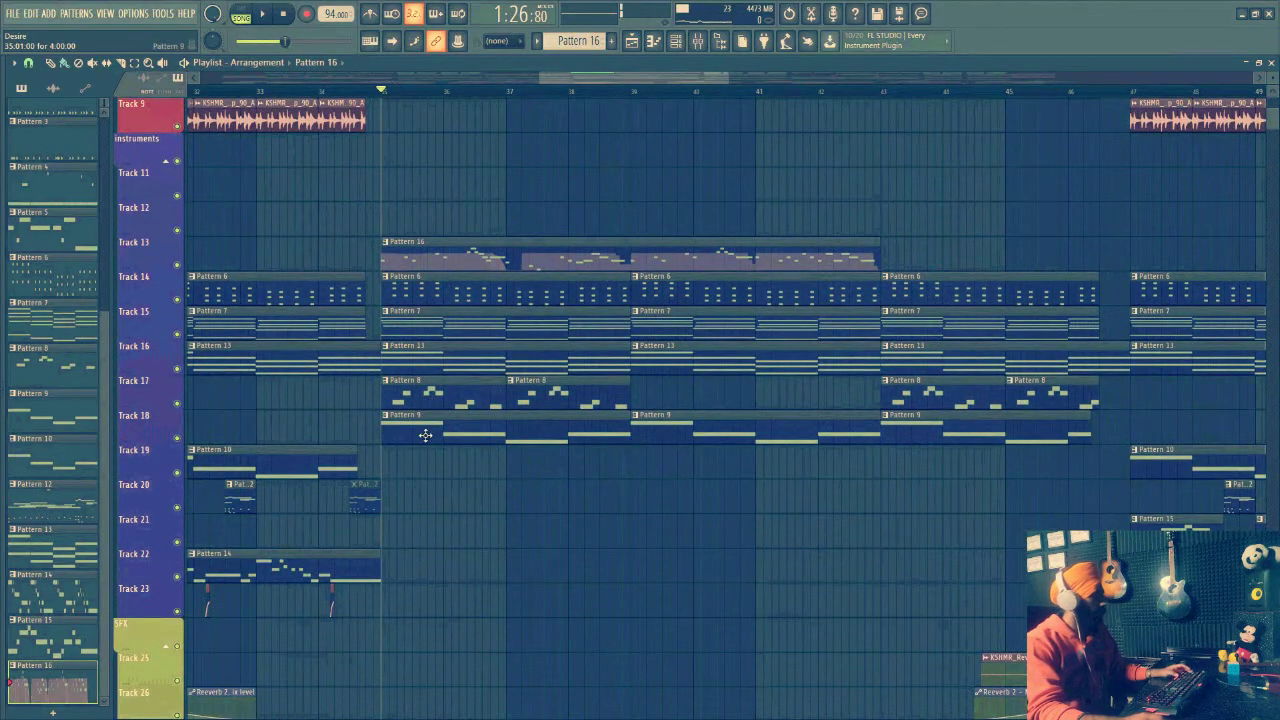
scroll(425, 435, down, 2)
double_click(411, 357)
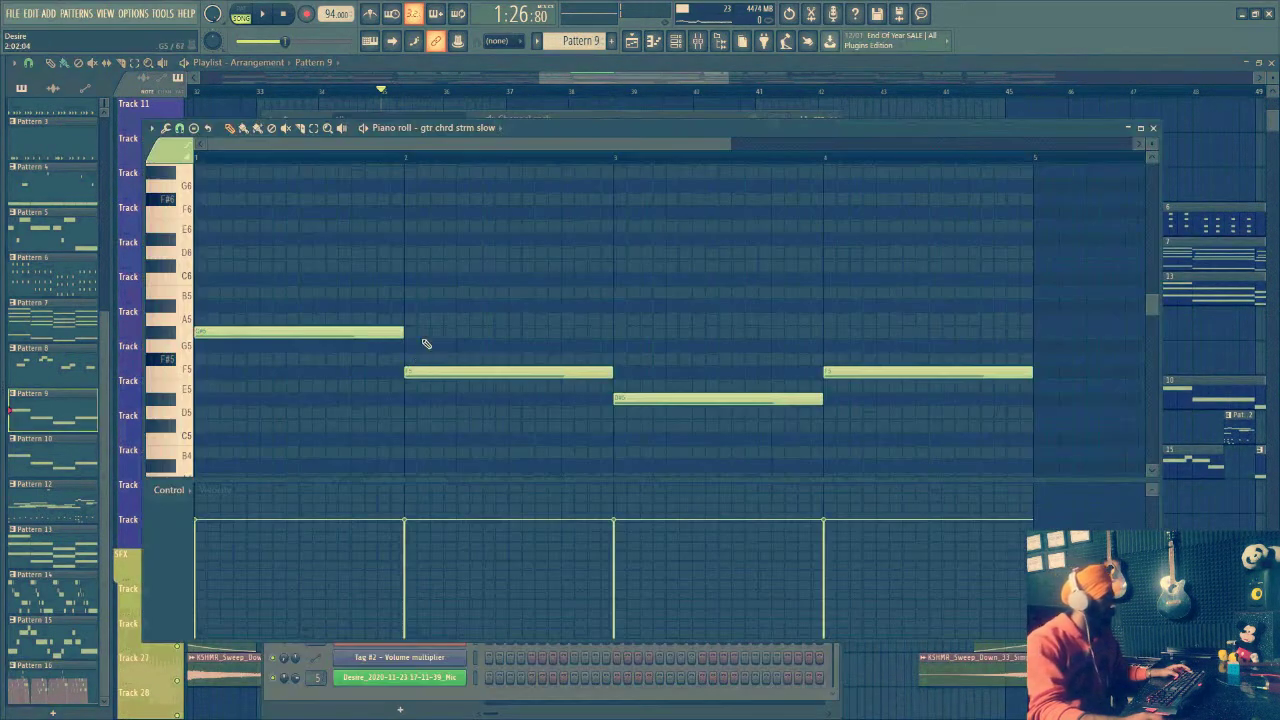
drag(646, 80, 641, 105)
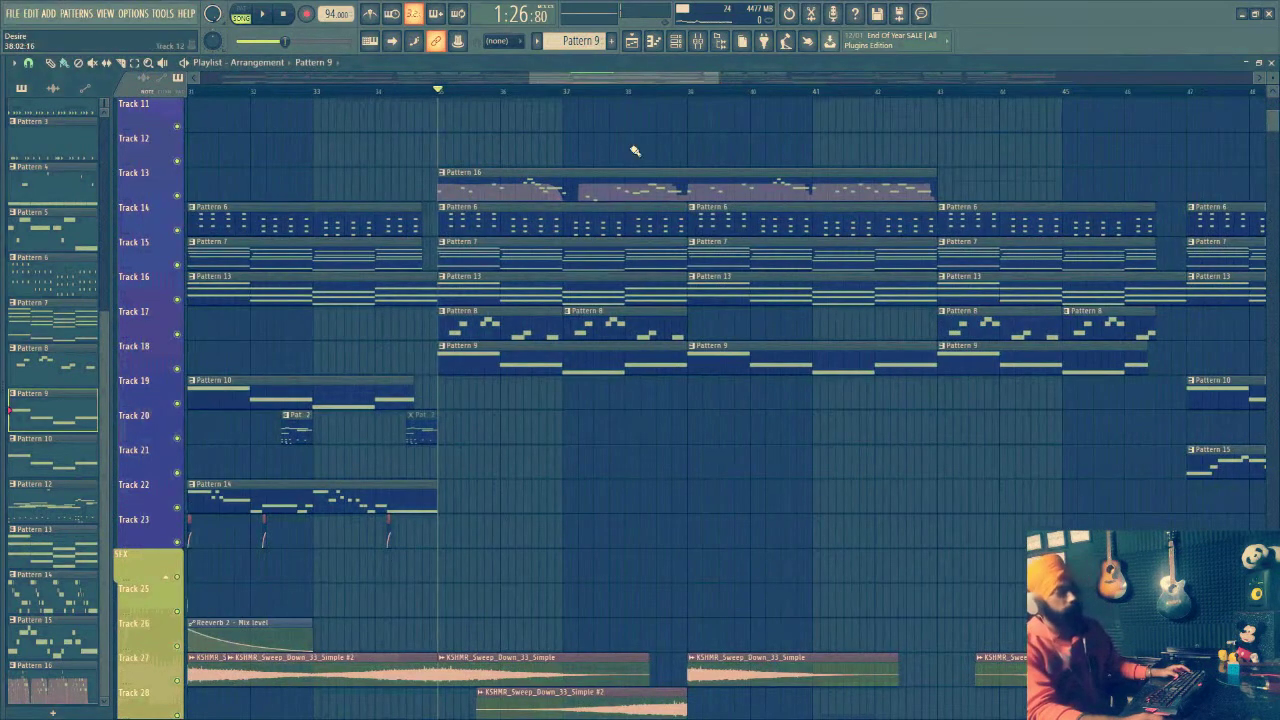
Solo Track 18 for a brief playback from bar 35, and make all tracks audible again
key(space)
key(space)
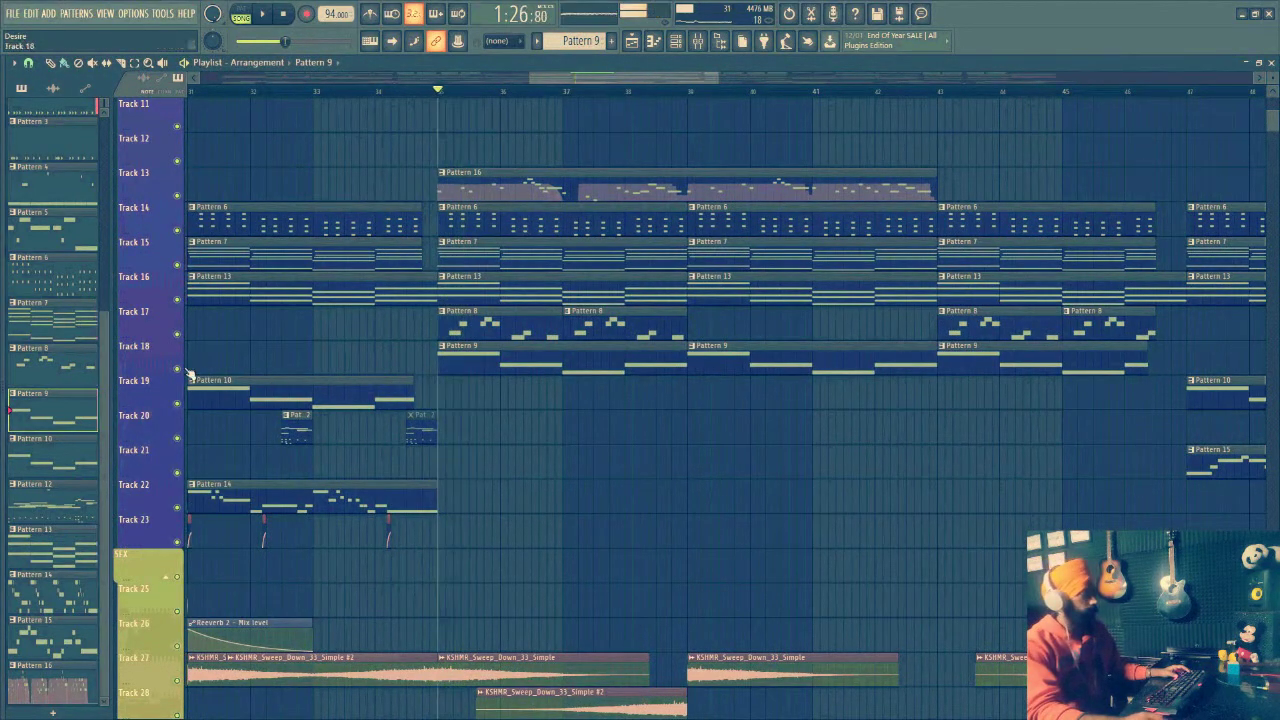
right_click(179, 369)
key(space)
key(space)
right_click(179, 369)
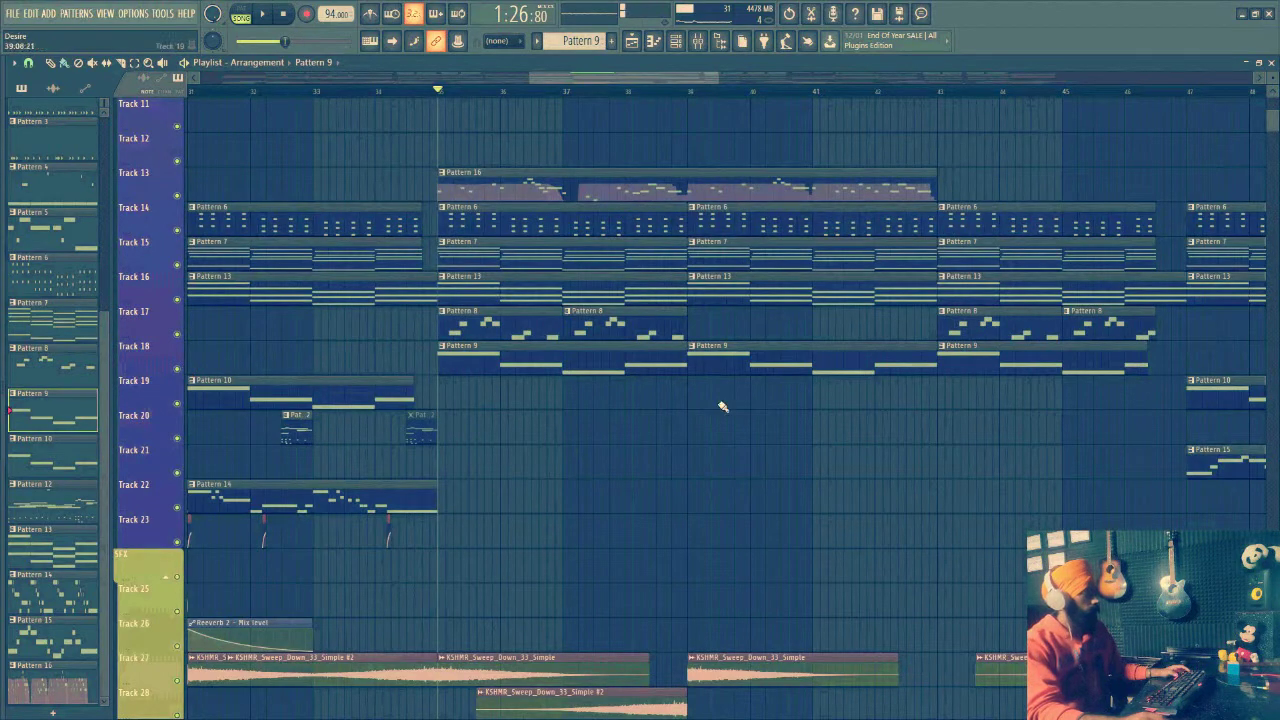
Play back the full mix from shortly after bar 38 to past bar 43, following the arrangement, and stop playback
drag(721, 77, 814, 106)
scroll(634, 151, up, 5)
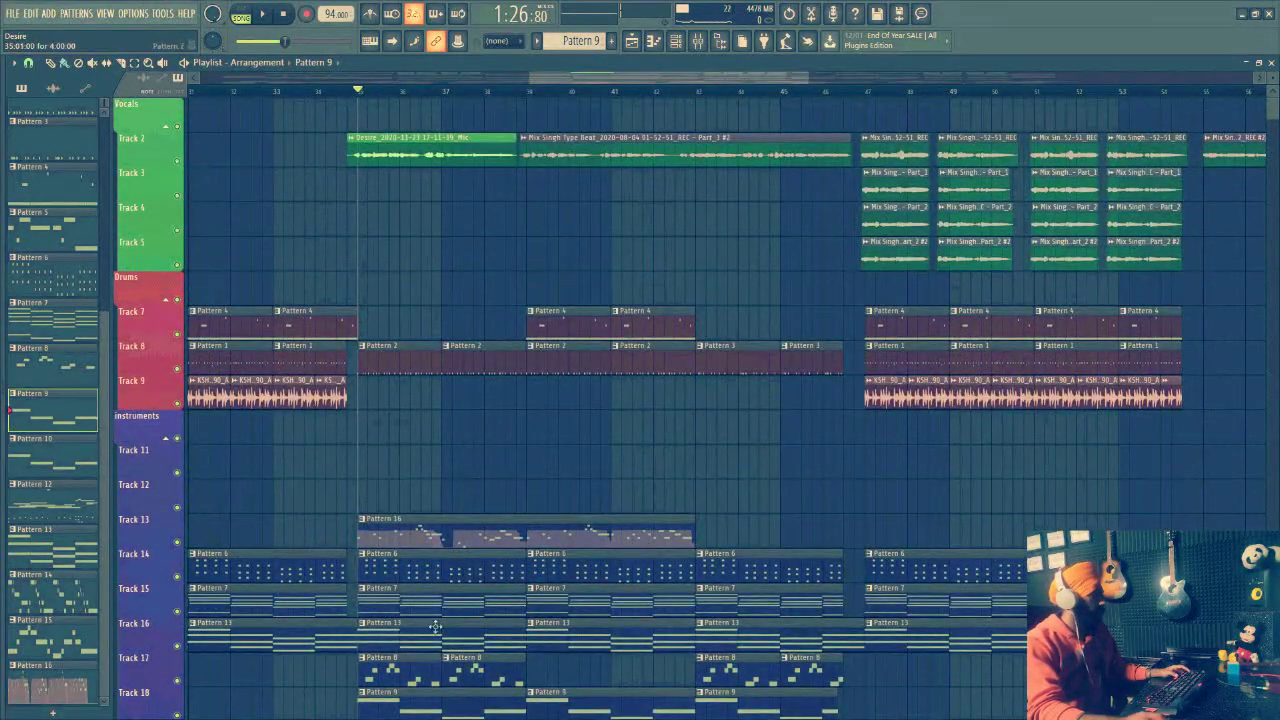
scroll(609, 100, up, 4)
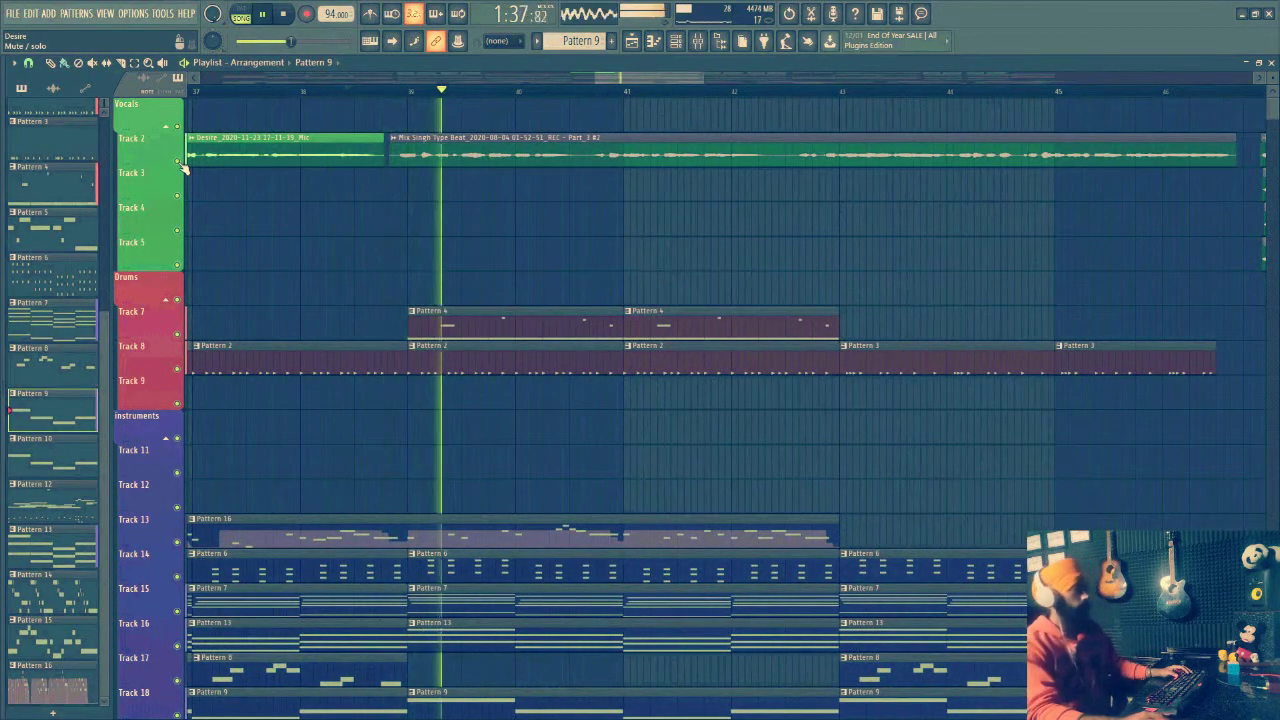
drag(703, 77, 756, 82)
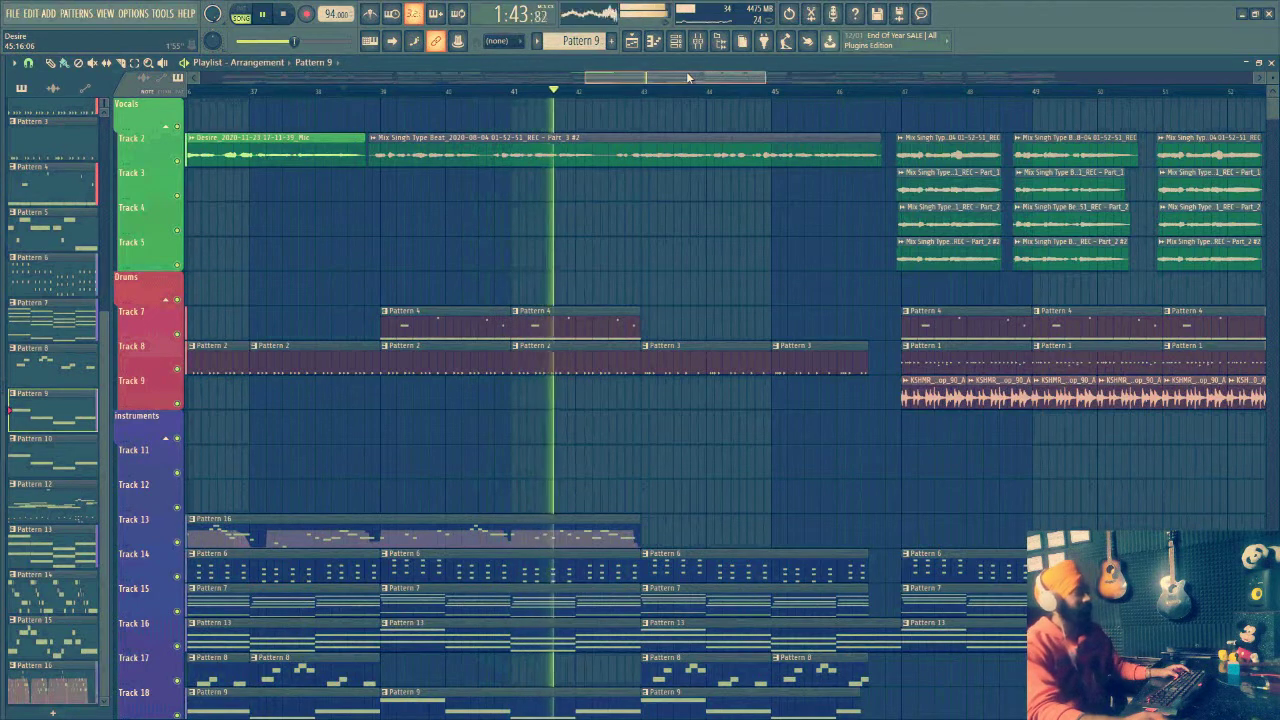
drag(688, 77, 704, 79)
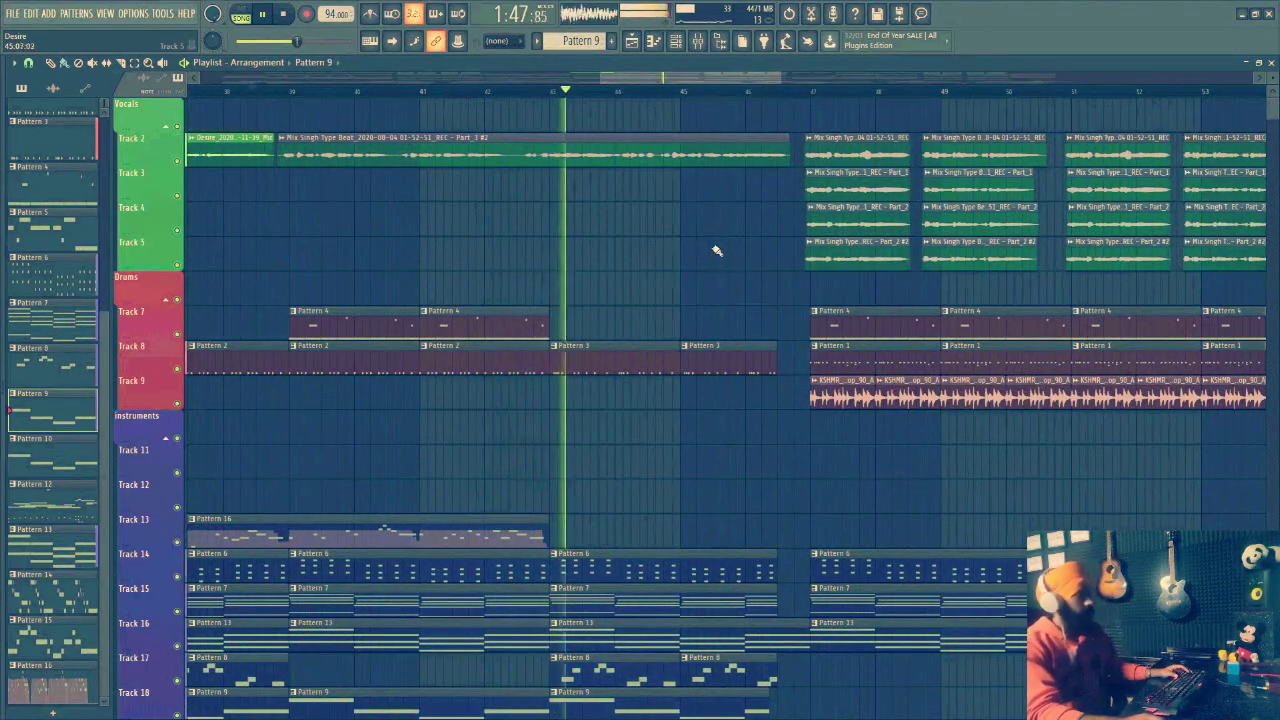
drag(713, 77, 719, 77)
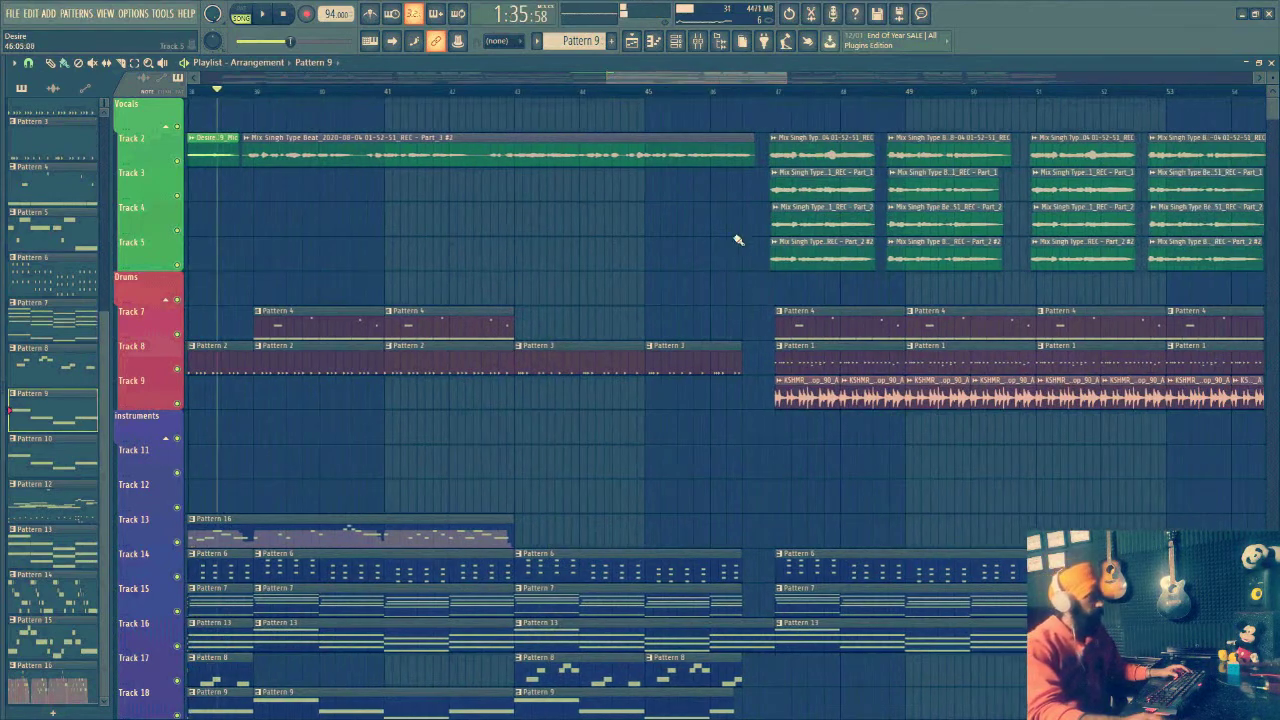
Look over the vocal, drum, instrument and effects tracks of the remaining arrangement, from about bar 38 to the end
scroll(534, 251, down, 3)
scroll(709, 309, down, 2)
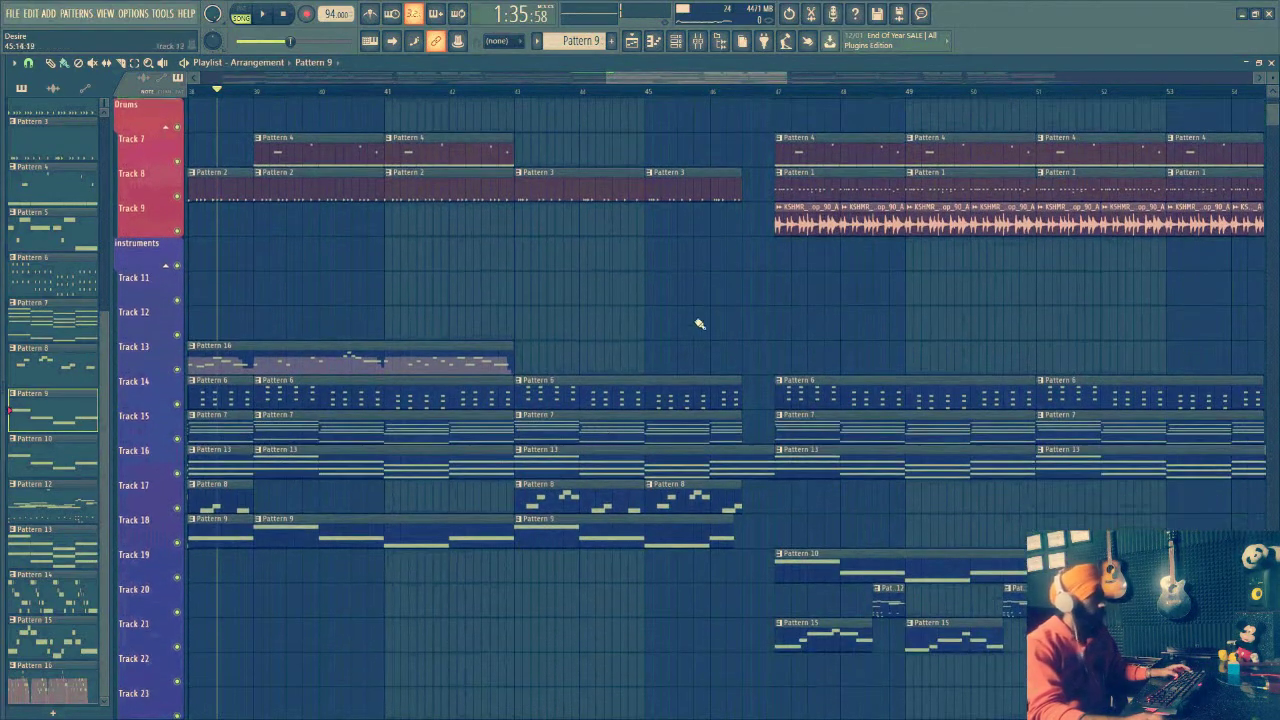
scroll(711, 226, down, 9)
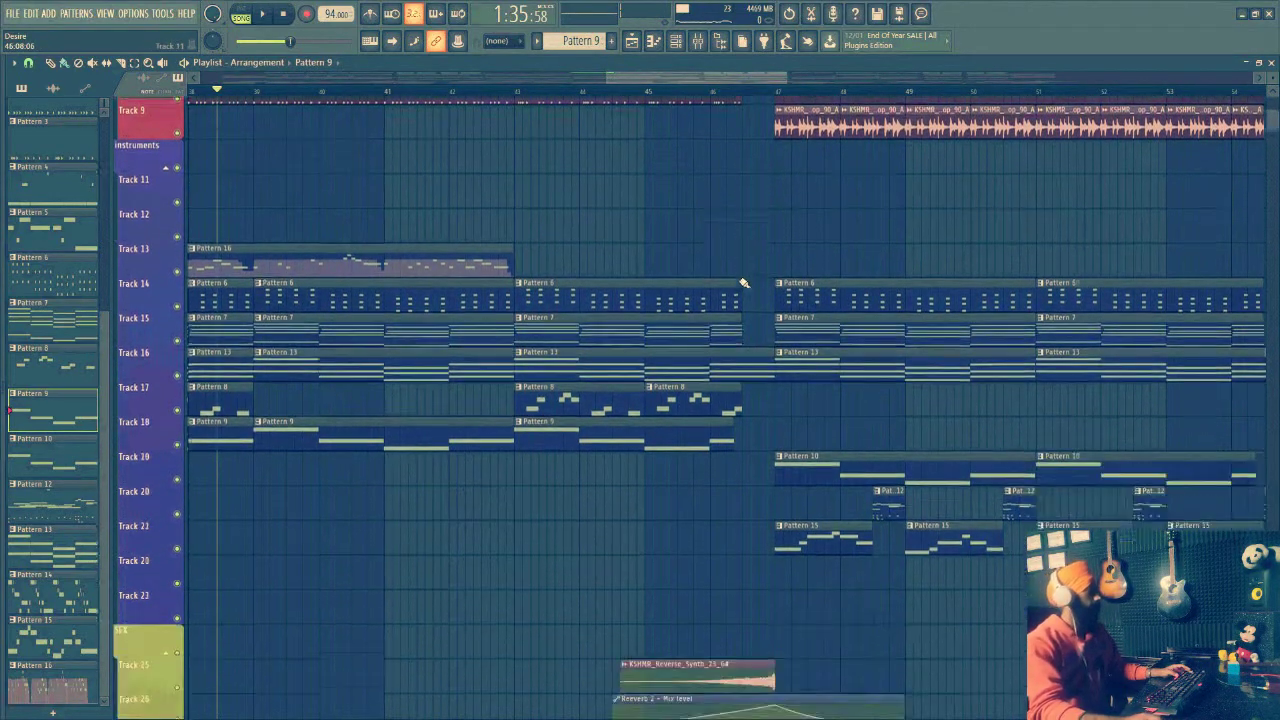
scroll(697, 463, up, 6)
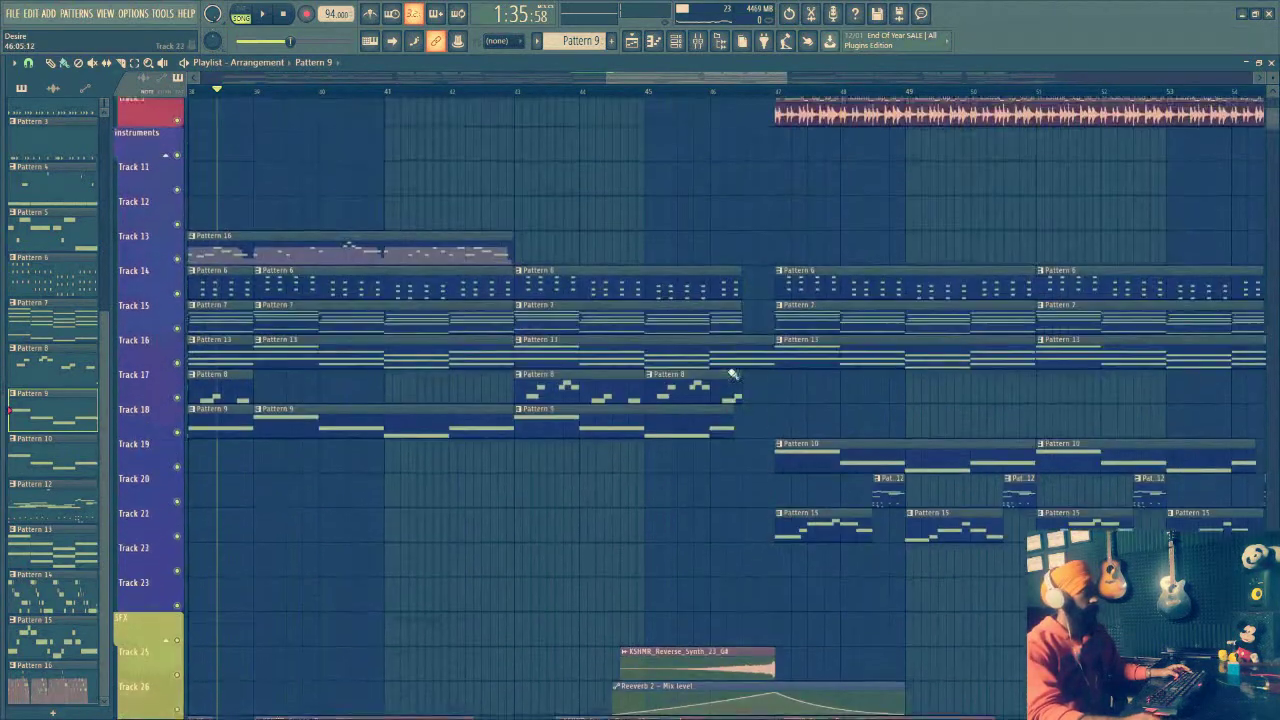
scroll(768, 103, down, 5)
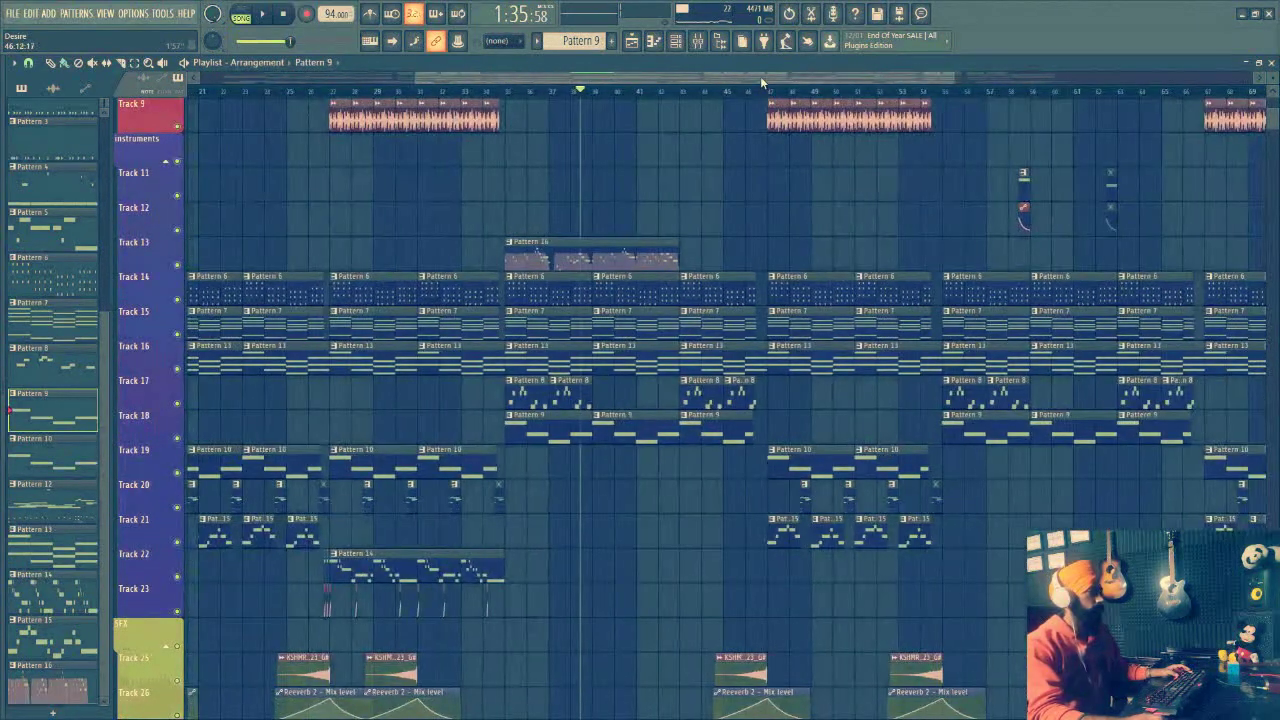
drag(761, 78, 789, 78)
scroll(917, 177, up, 3)
scroll(917, 177, up, 2)
scroll(920, 180, down, 8)
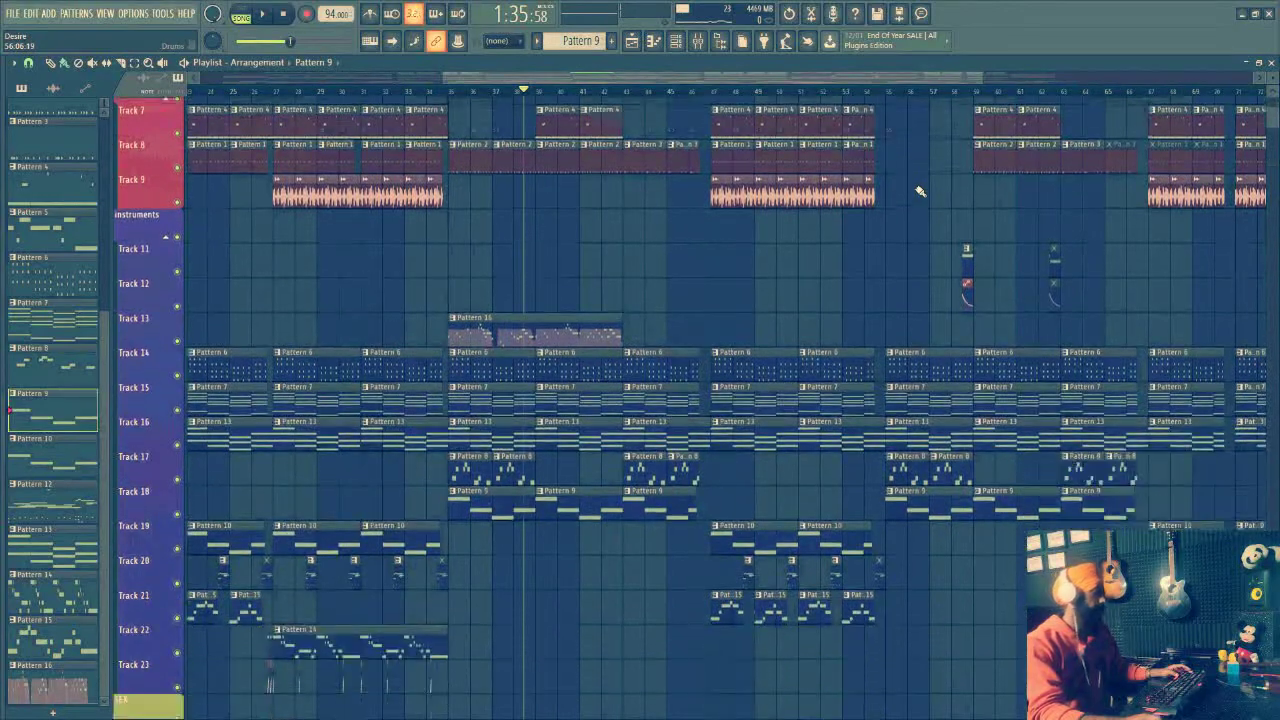
scroll(920, 286, up, 10)
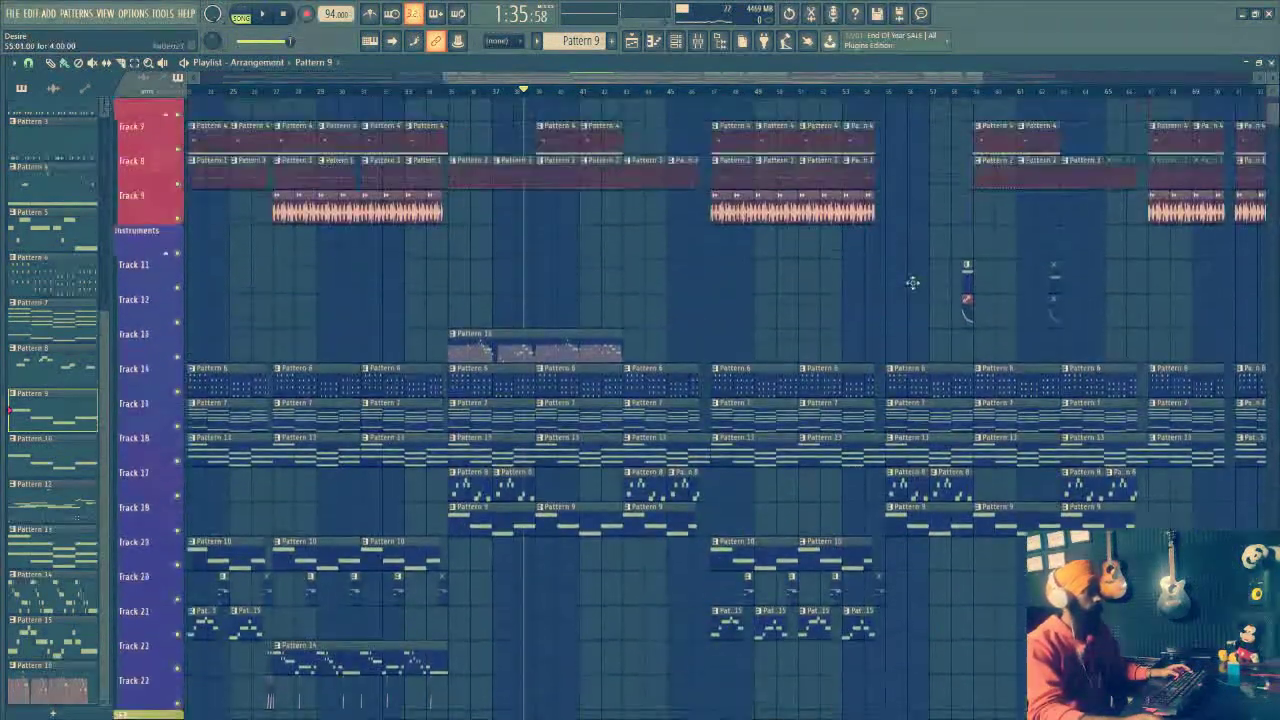
scroll(783, 77, right, 6)
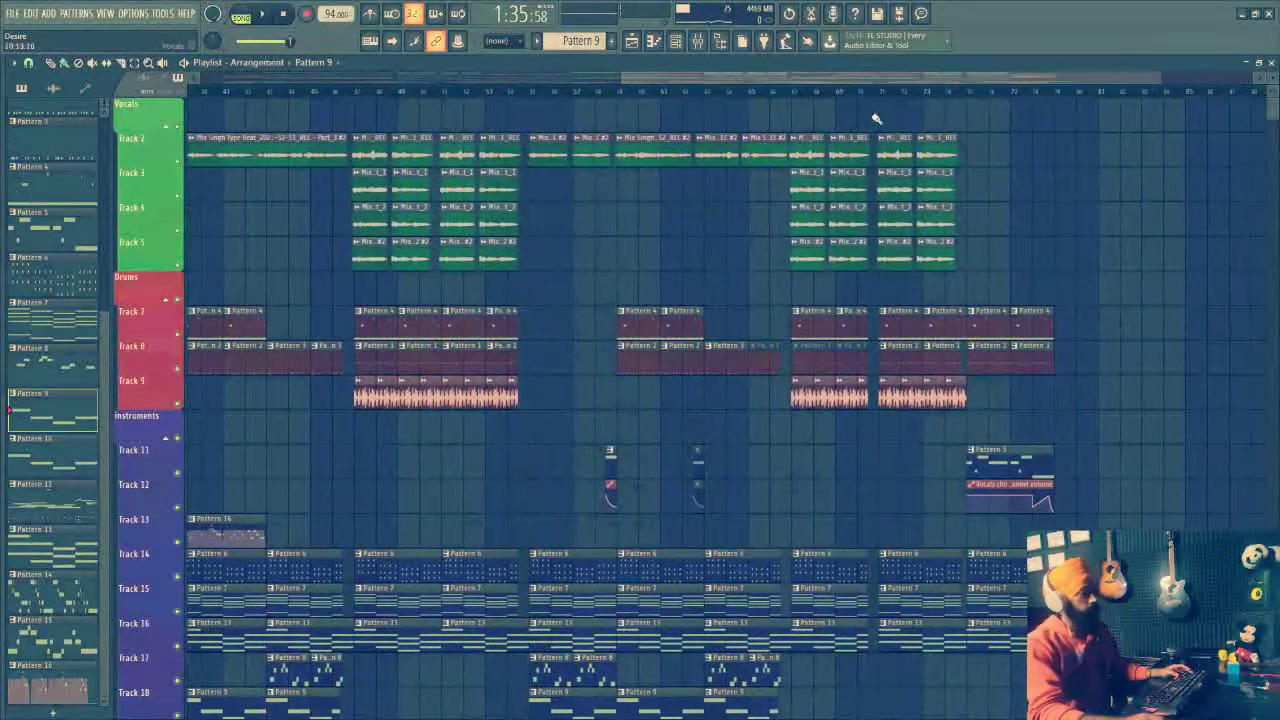
scroll(603, 94, up, 4)
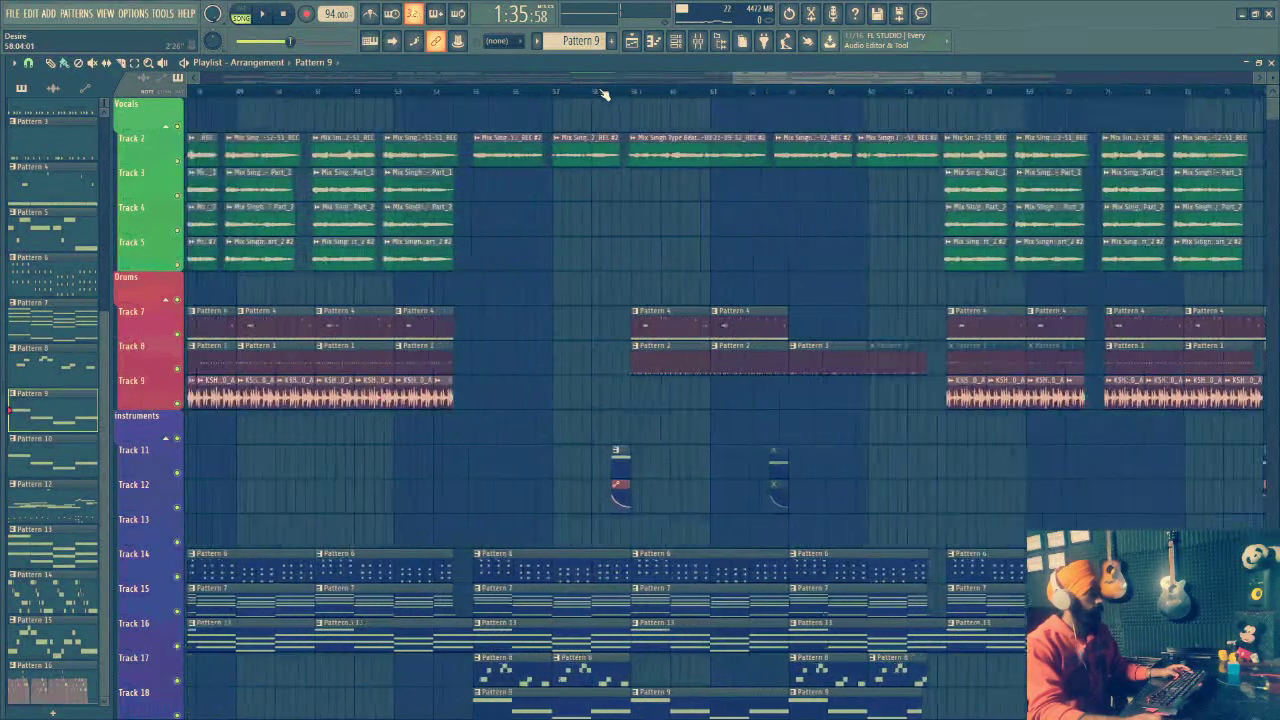
scroll(603, 94, down, 5)
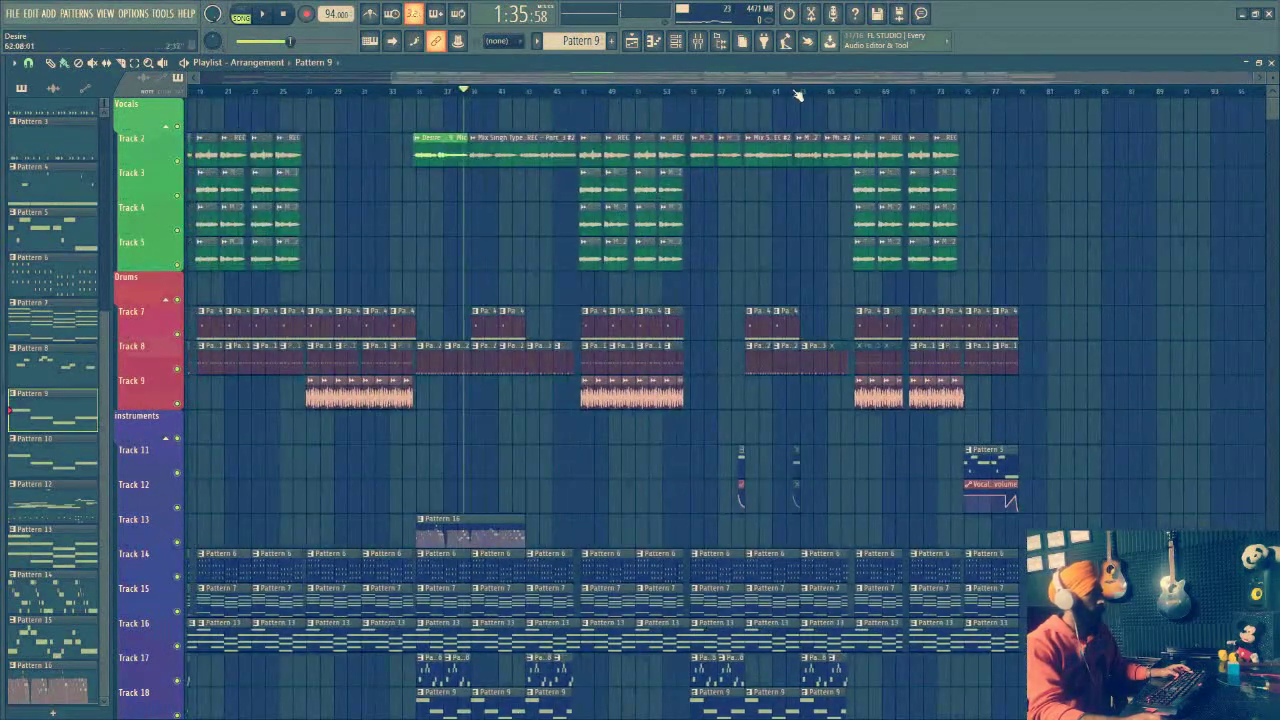
Set the playback position just before bar 55 and play back the following section with all tracks
scroll(798, 95, up, 4)
click(366, 94)
scroll(467, 304, down, 4)
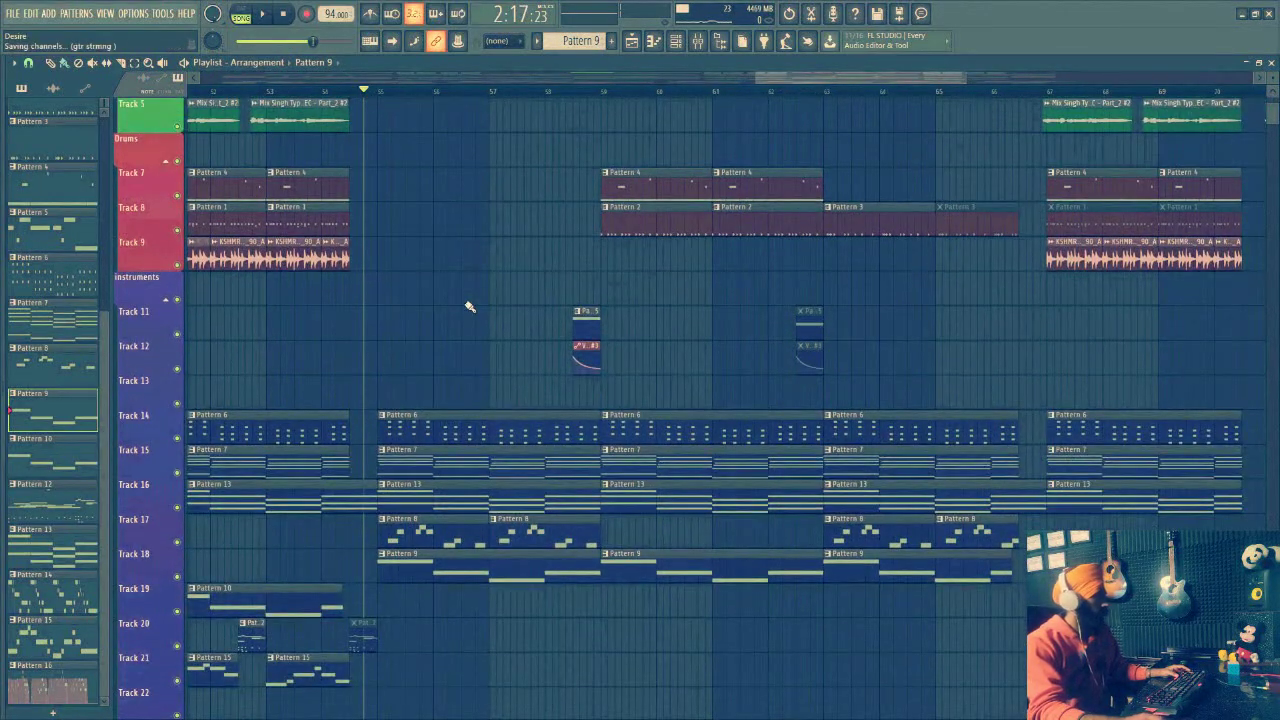
scroll(480, 302, up, 3)
key(space)
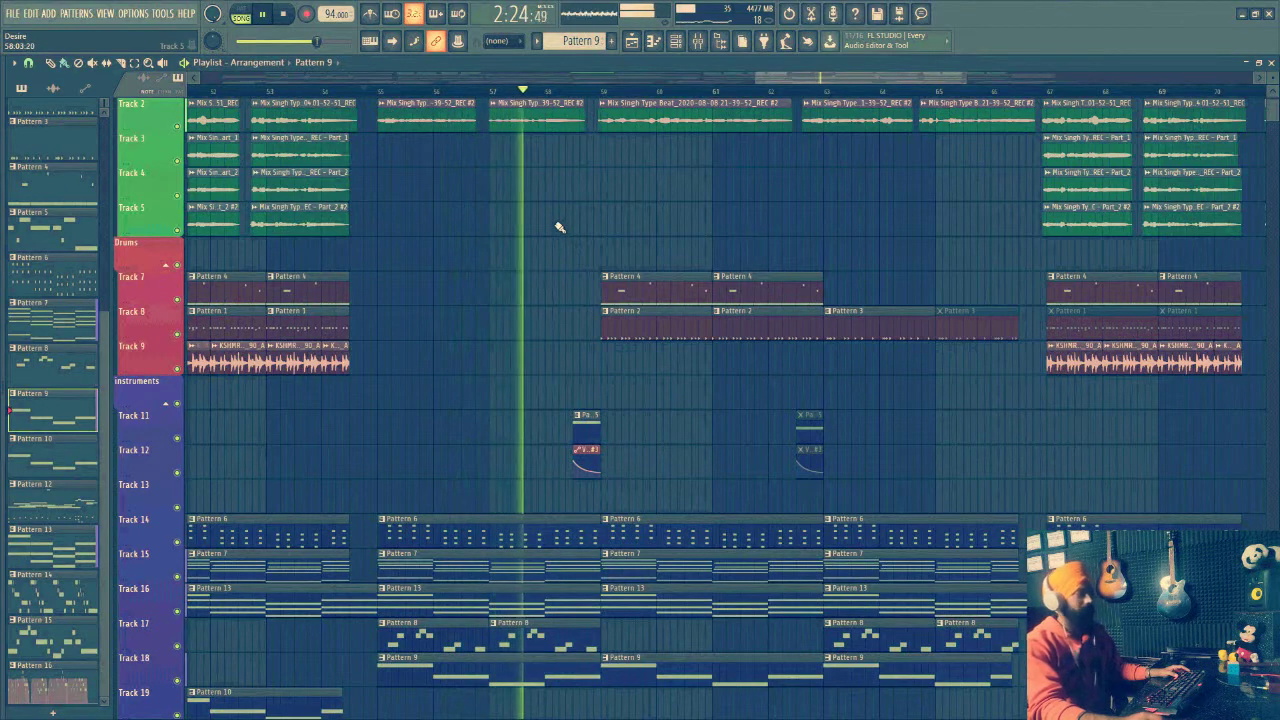
Follow the playback of the section around bars 57 and 58 up close and stop it
scroll(594, 93, up, 2)
scroll(594, 93, up, 1)
key(space)
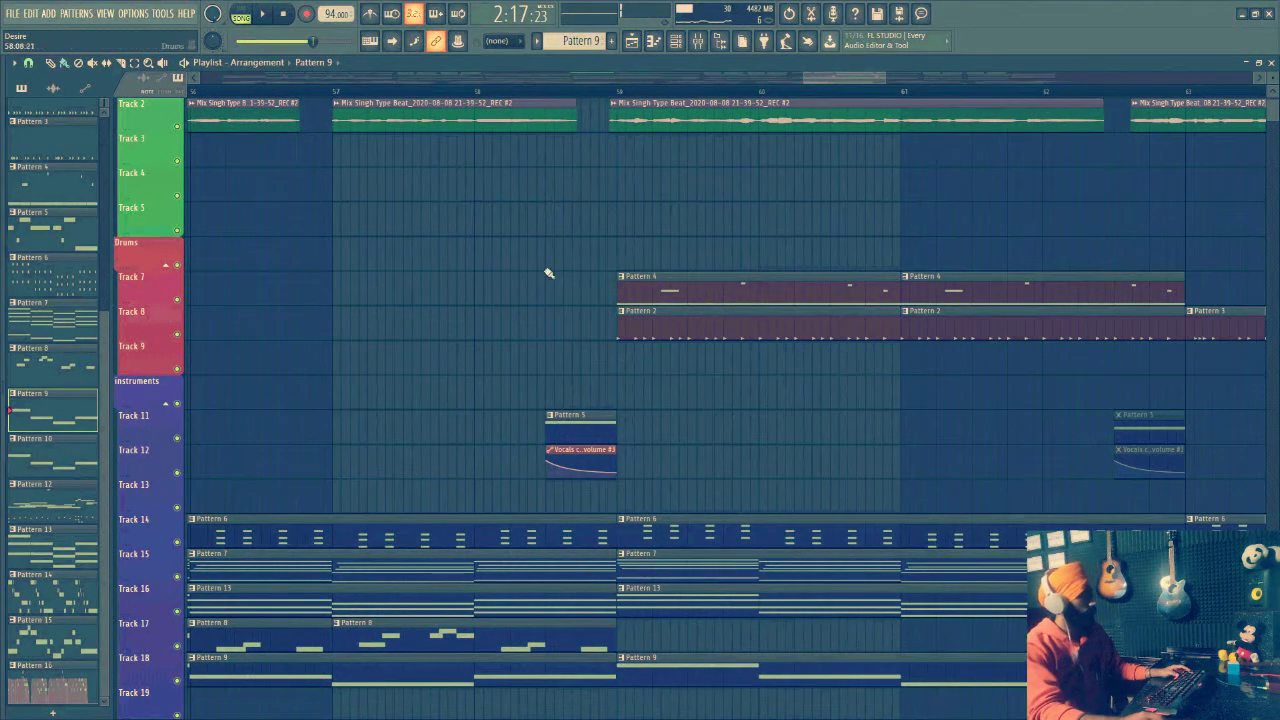
Look over the vocal, drum, instrument and effects tracks from about bar 55 through bar 75
scroll(724, 91, down, 2)
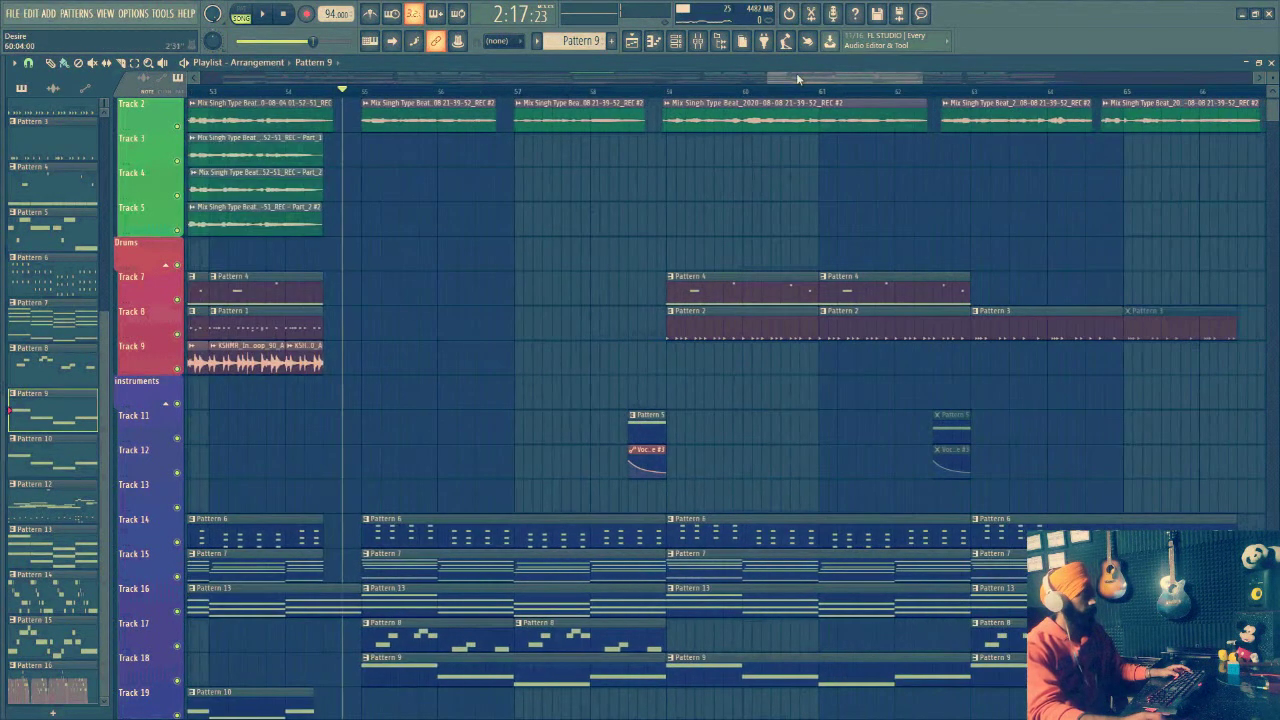
drag(796, 78, 826, 96)
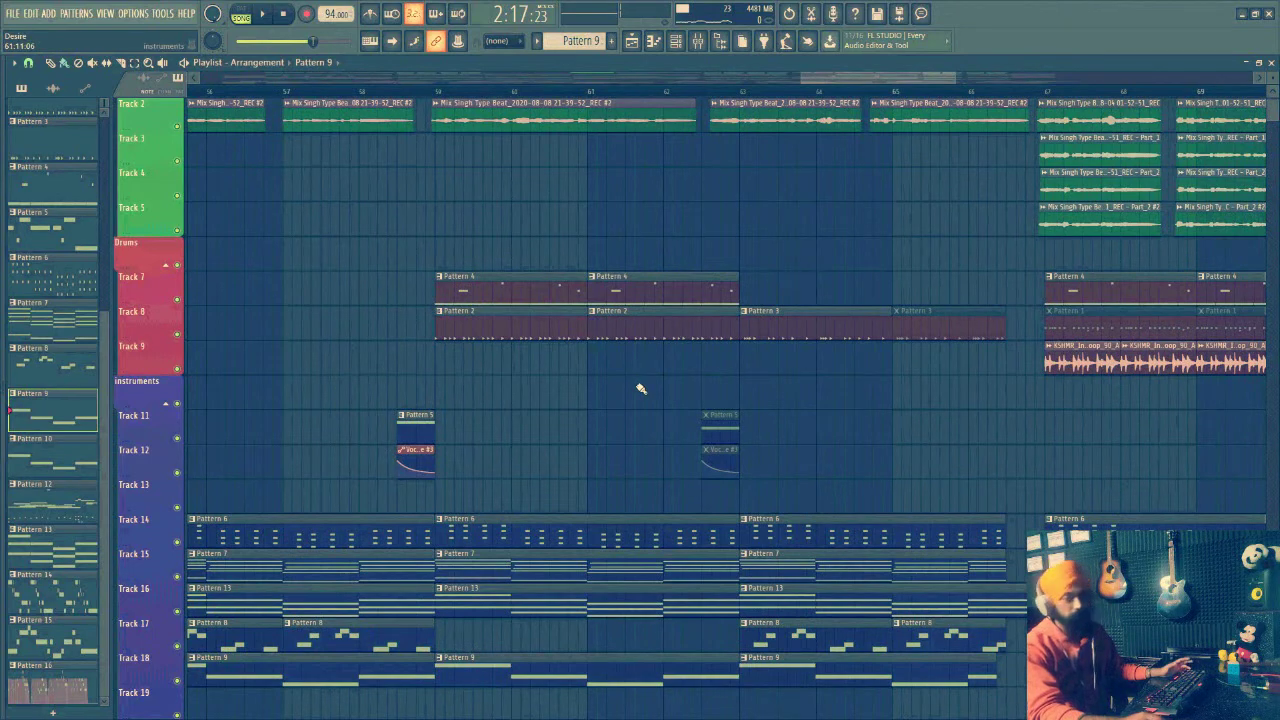
scroll(641, 389, down, 5)
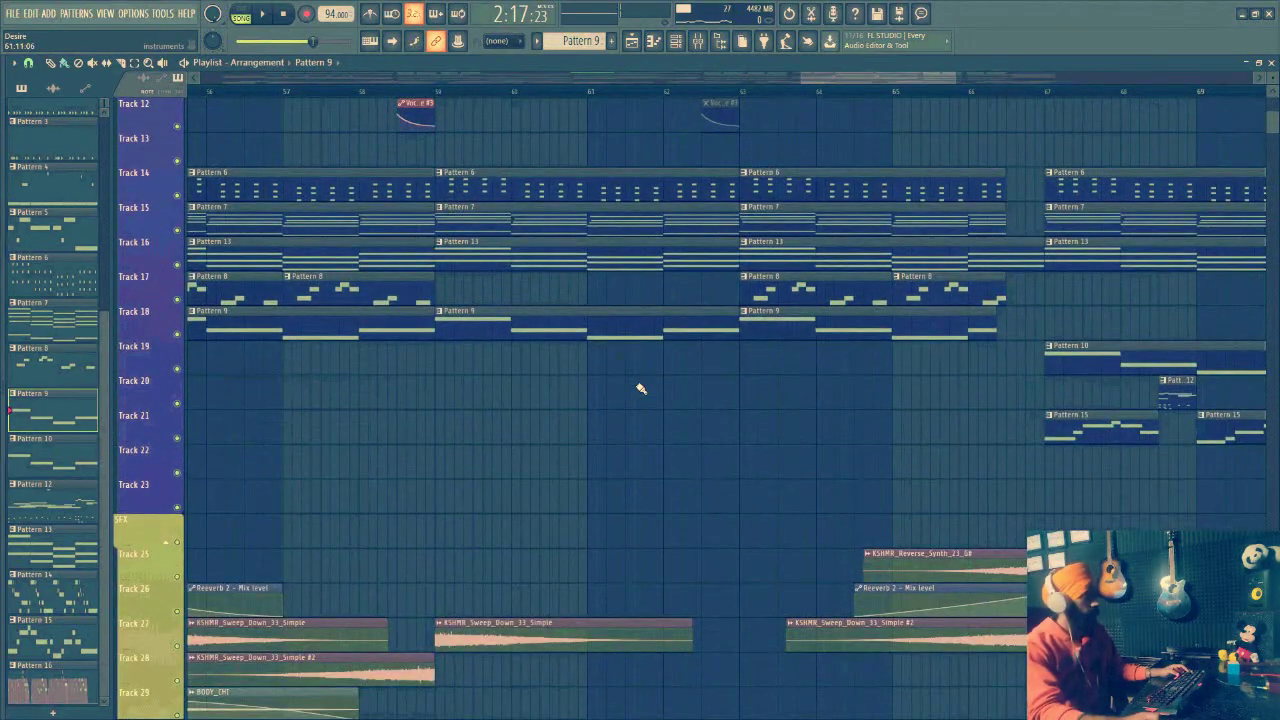
scroll(641, 389, up, 5)
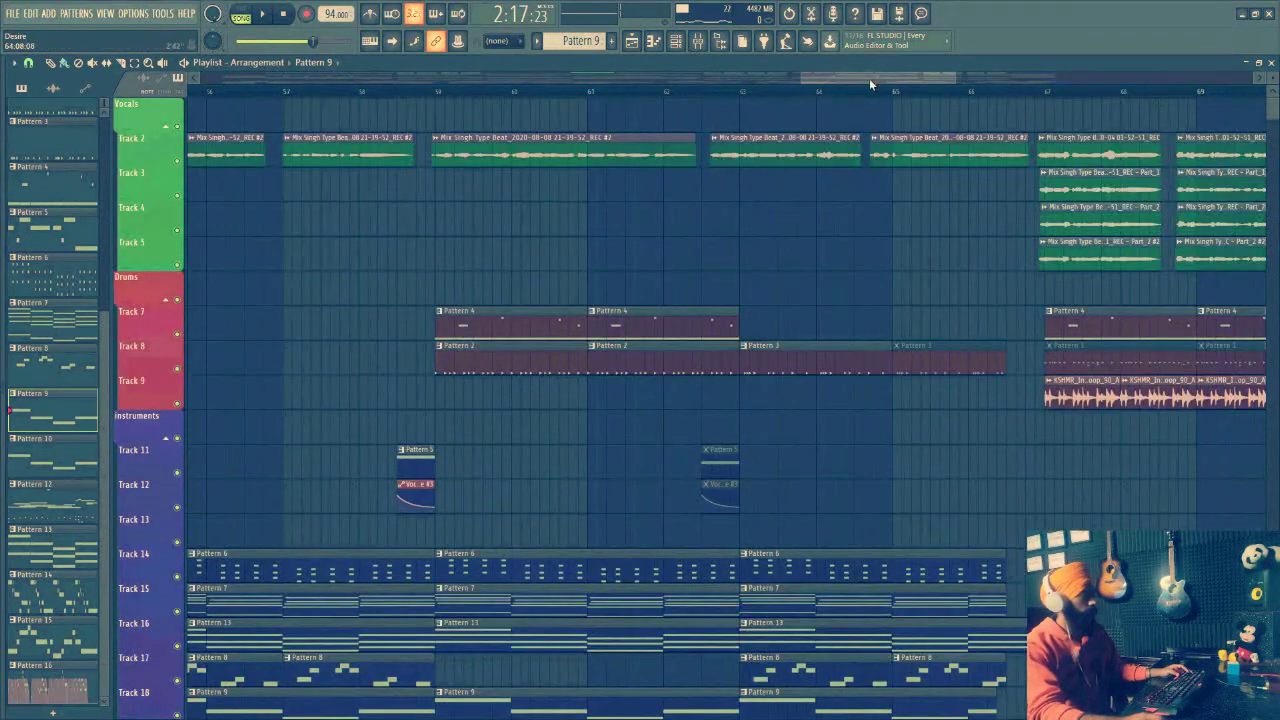
drag(870, 80, 880, 96)
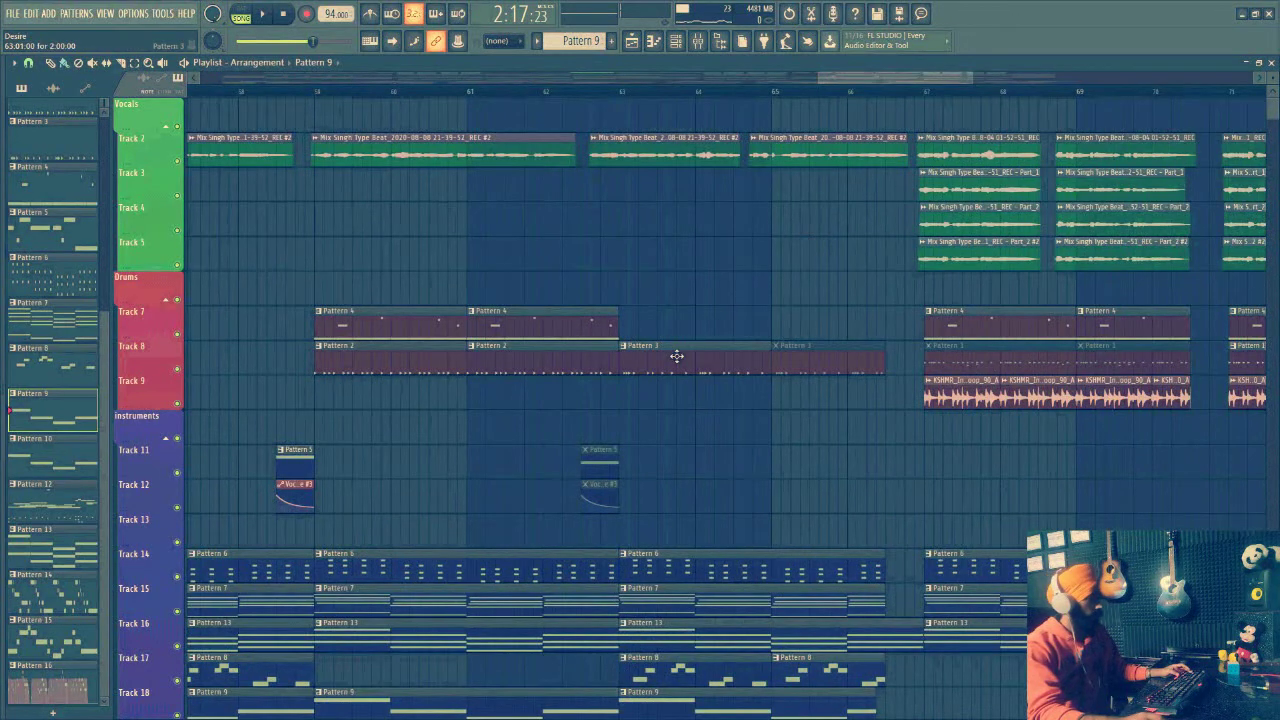
scroll(785, 420, down, 4)
scroll(797, 330, up, 4)
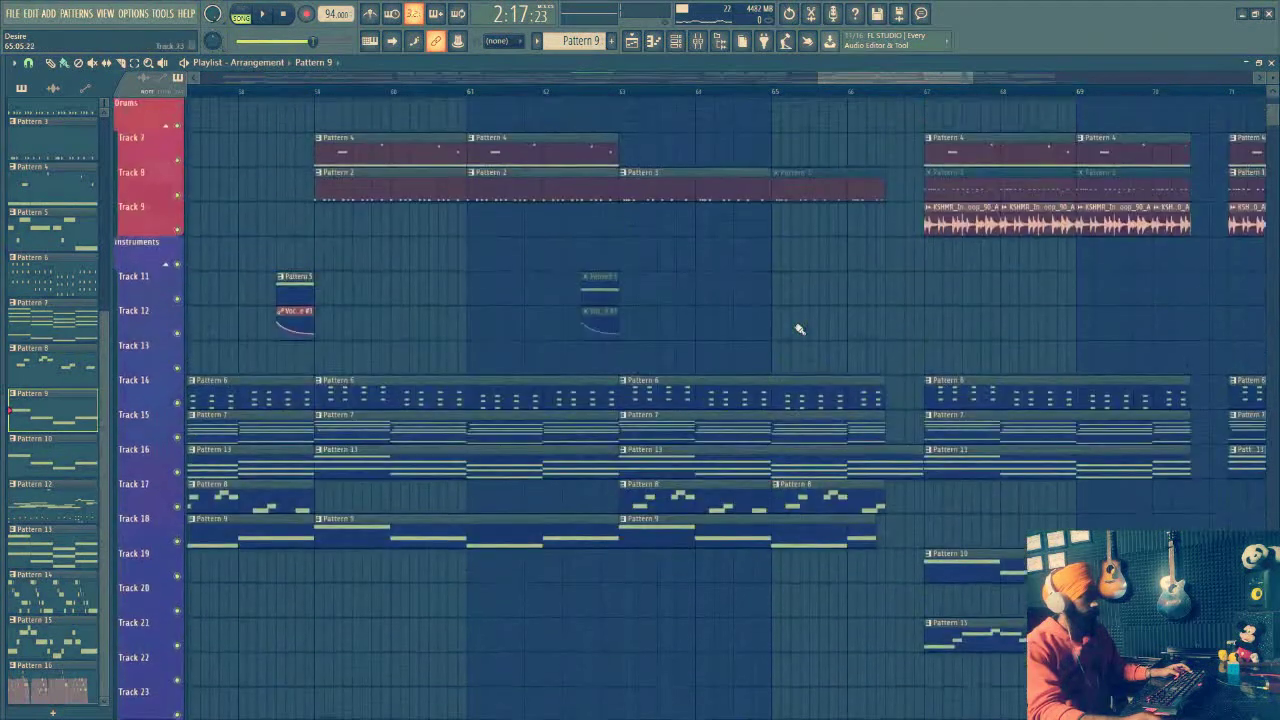
scroll(749, 323, right, 2)
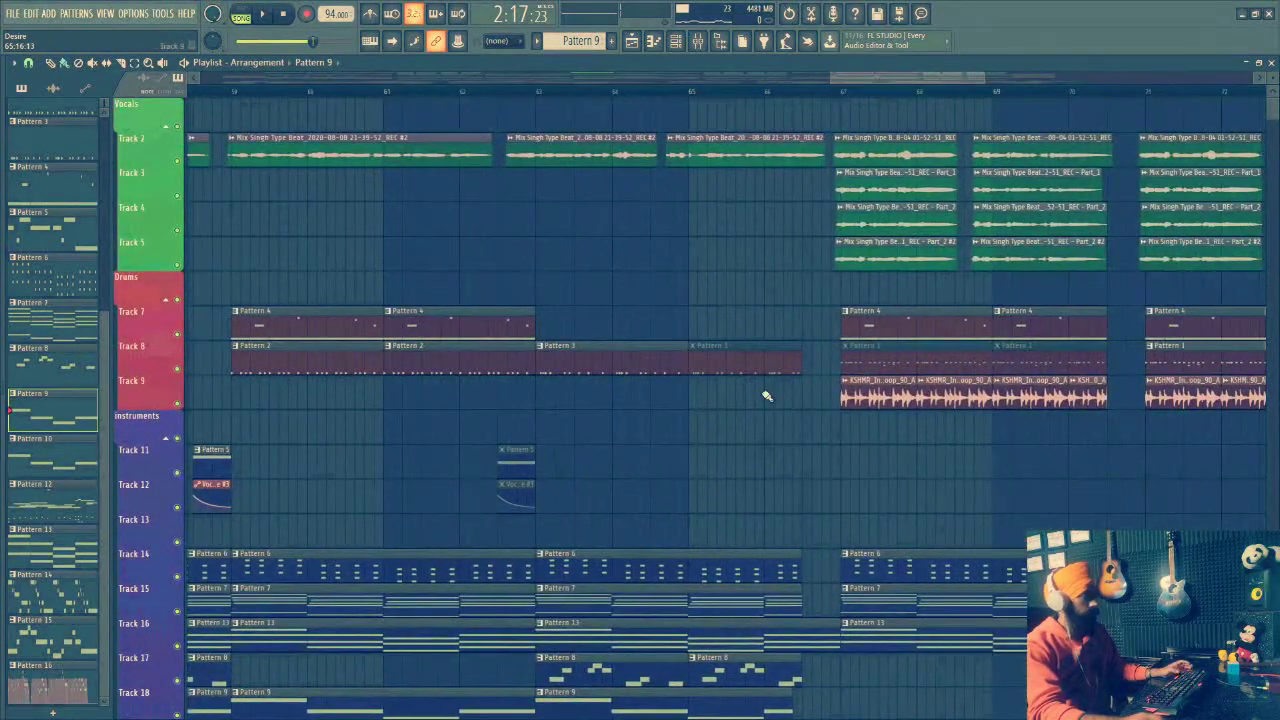
scroll(760, 394, down, 3)
scroll(771, 320, up, 3)
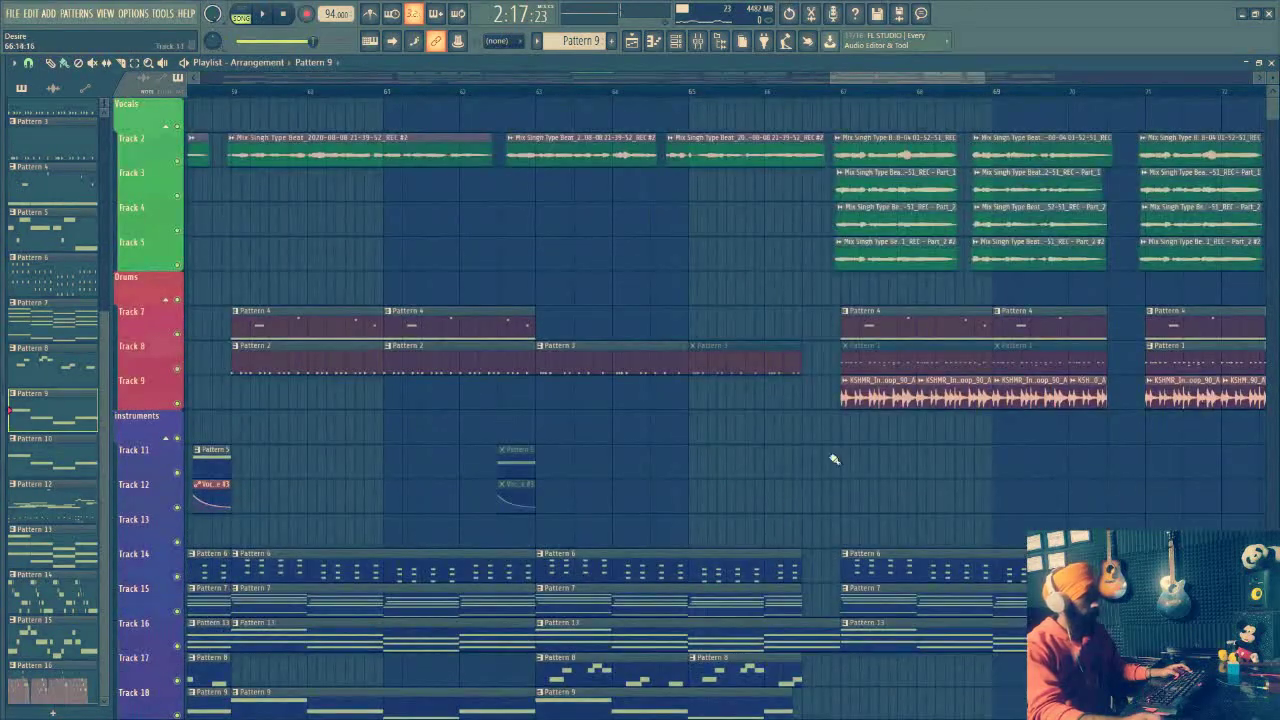
scroll(831, 101, down, 4)
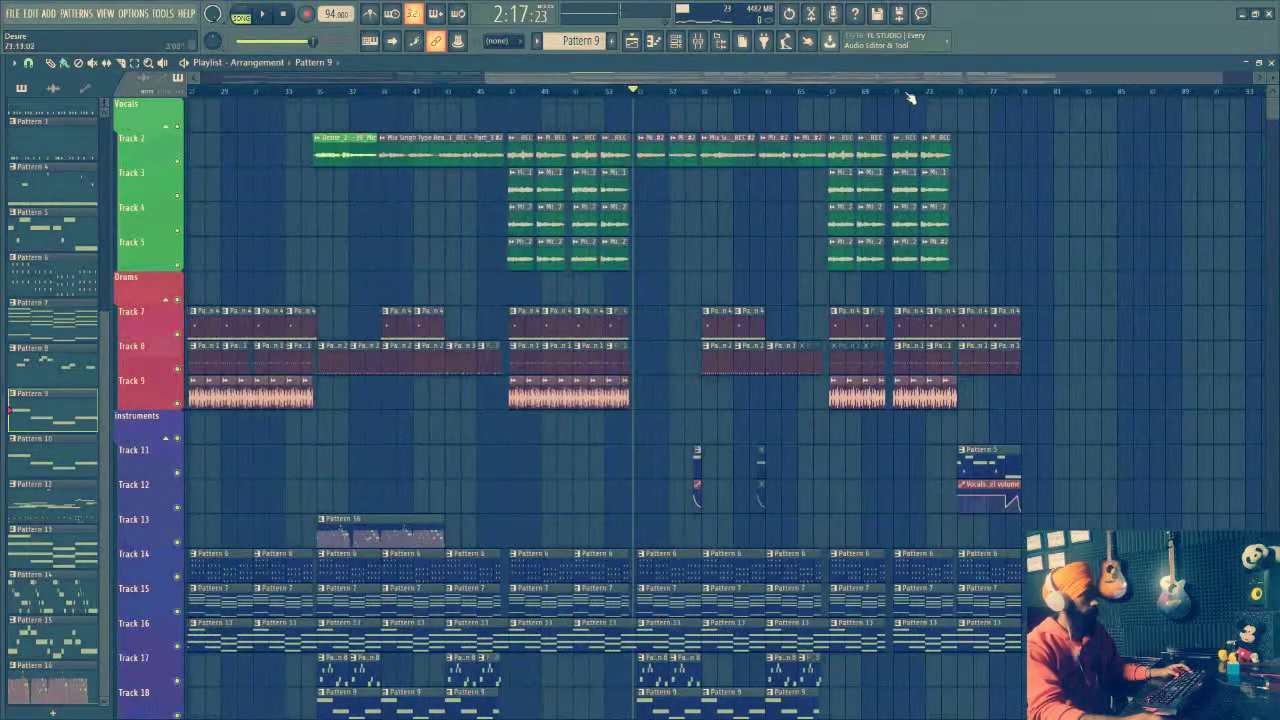
scroll(910, 97, up, 5)
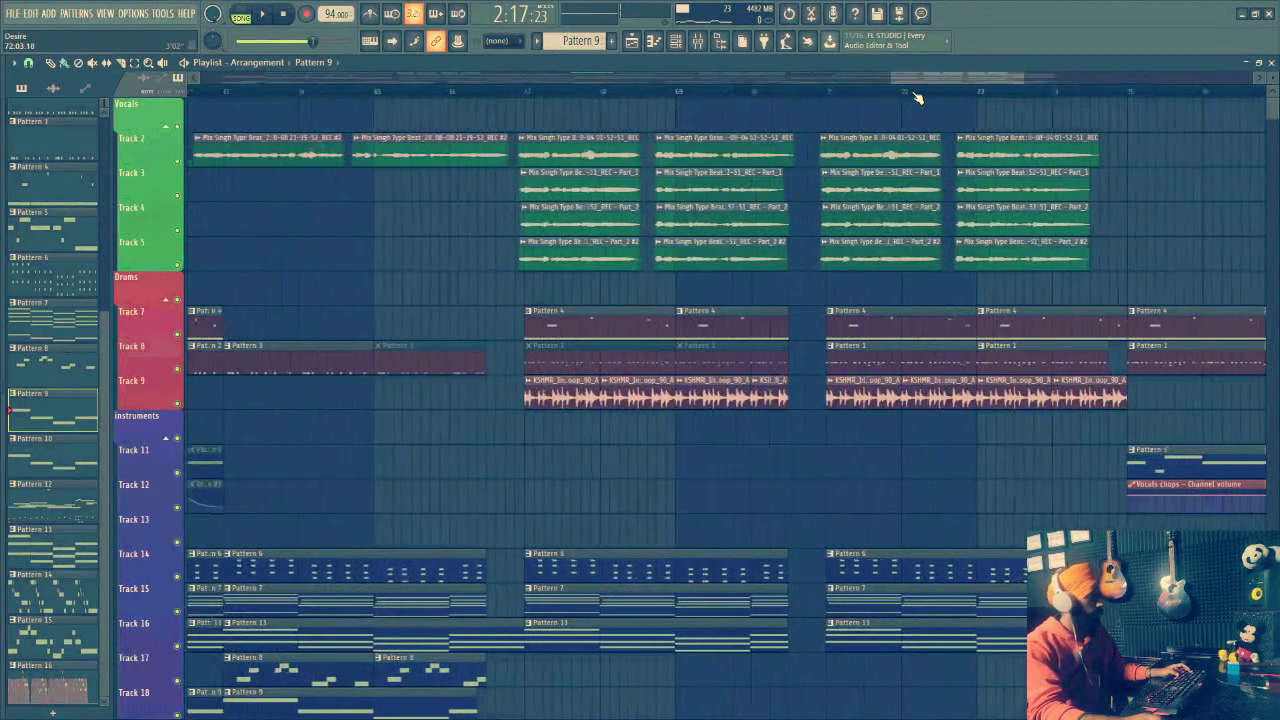
scroll(918, 97, up, 1)
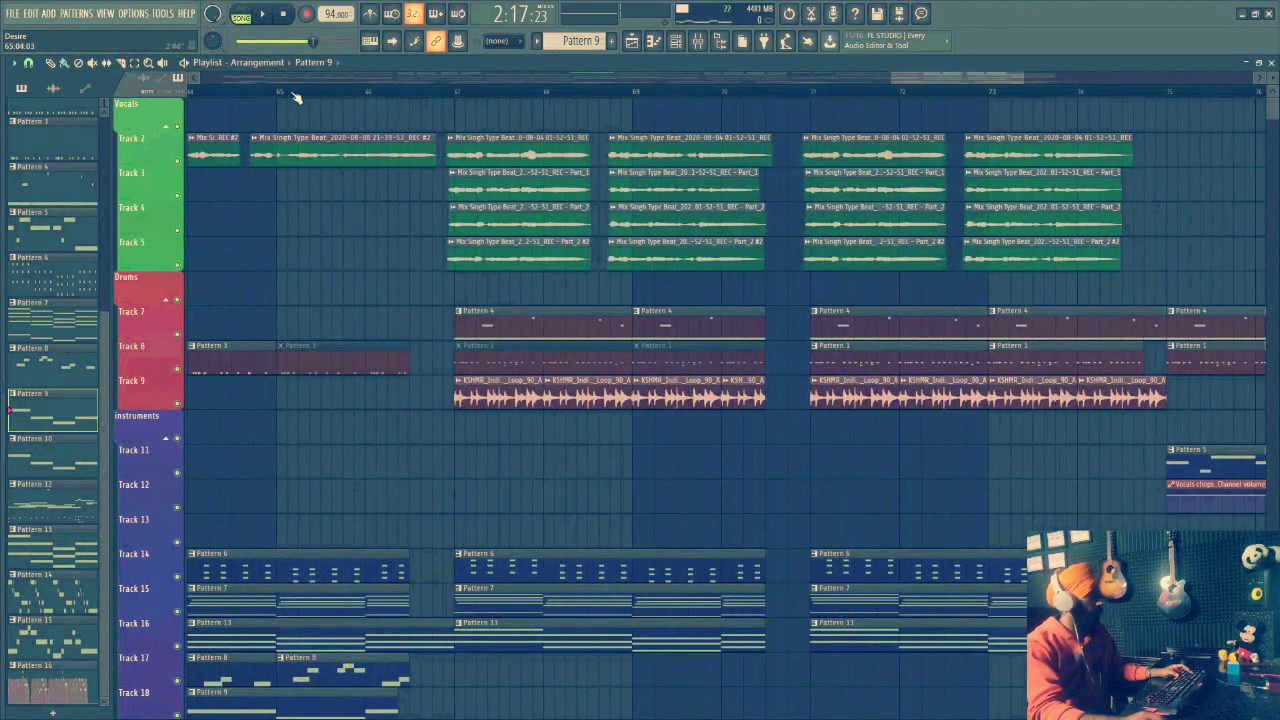
Set the playback position shortly before bar 67, check the section's tracks and start playing the full mix
click(426, 94)
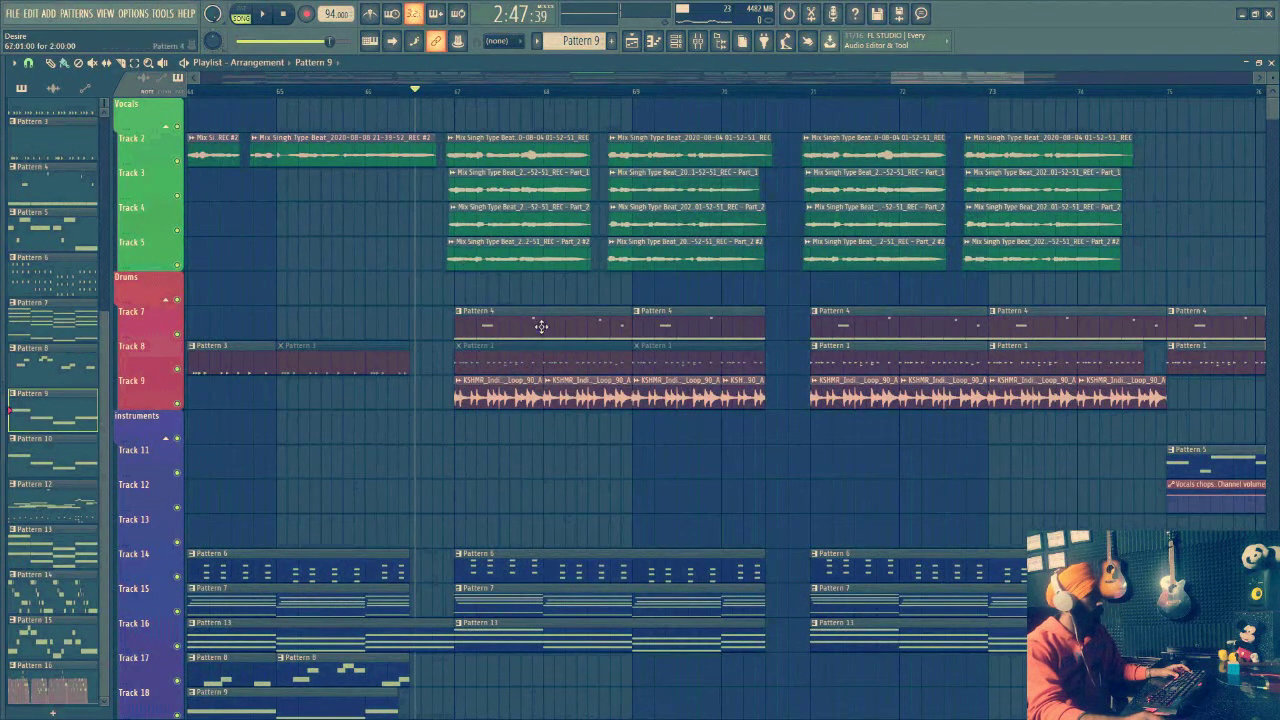
scroll(537, 323, down, 4)
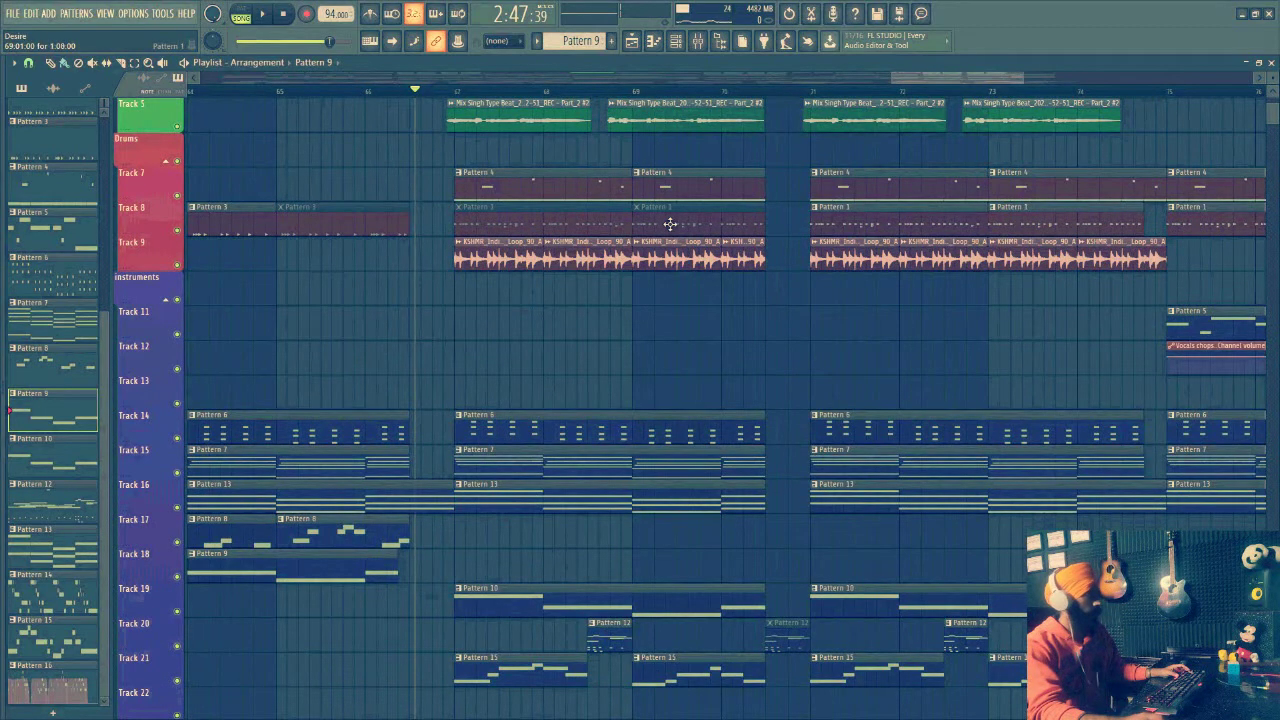
scroll(791, 349, down, 5)
scroll(791, 349, up, 9)
key(space)
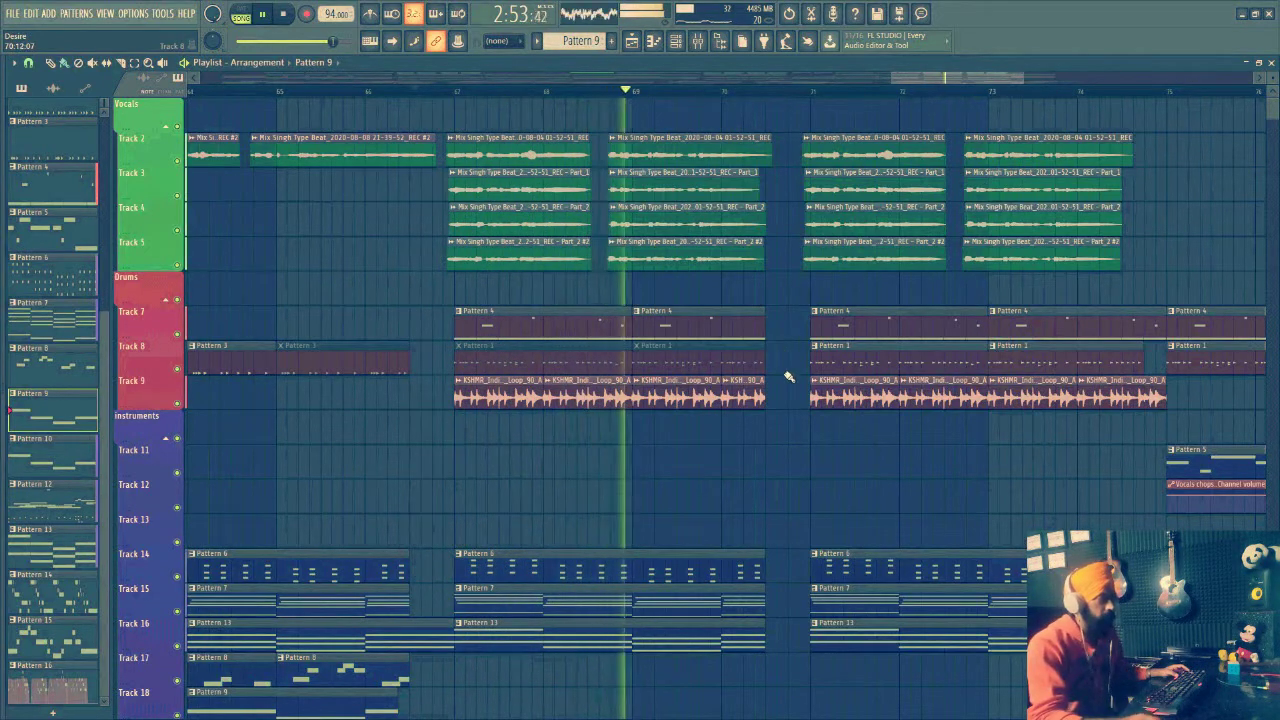
Follow the playing mix through the instrument, effects, vocal and drum tracks to just past bar 75, and stop playback
scroll(788, 362, down, 5)
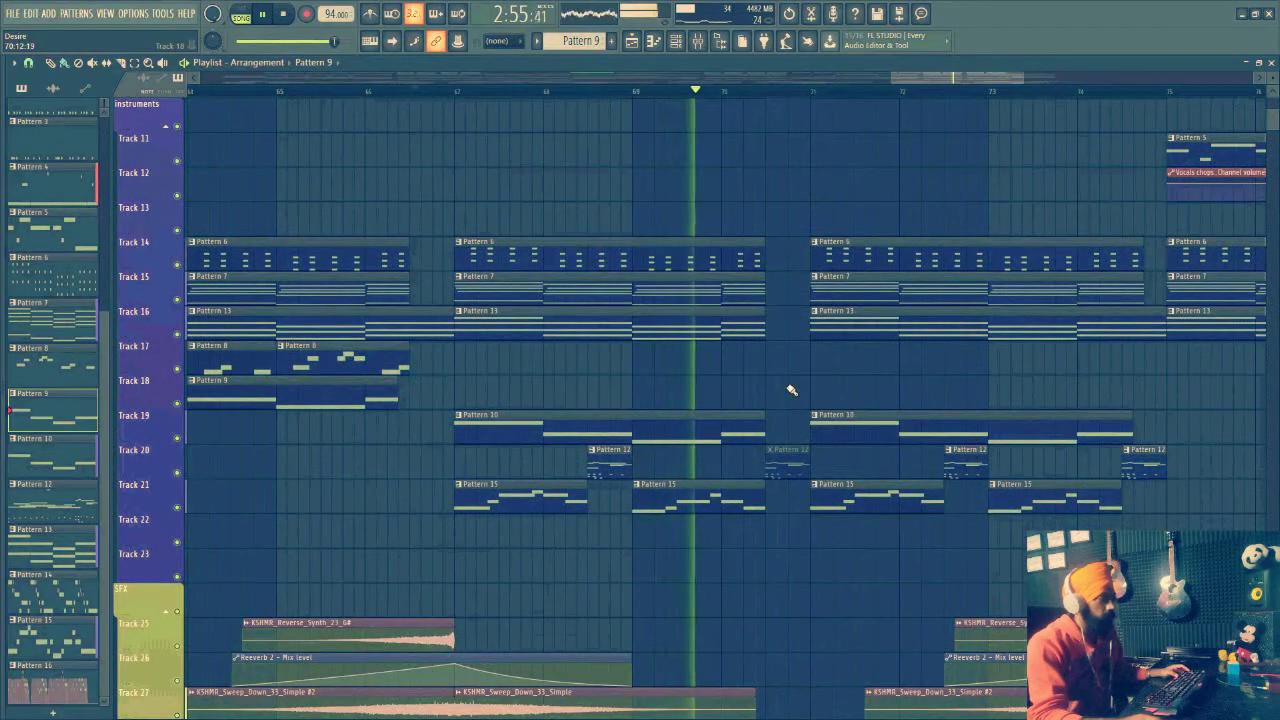
scroll(800, 420, down, 2)
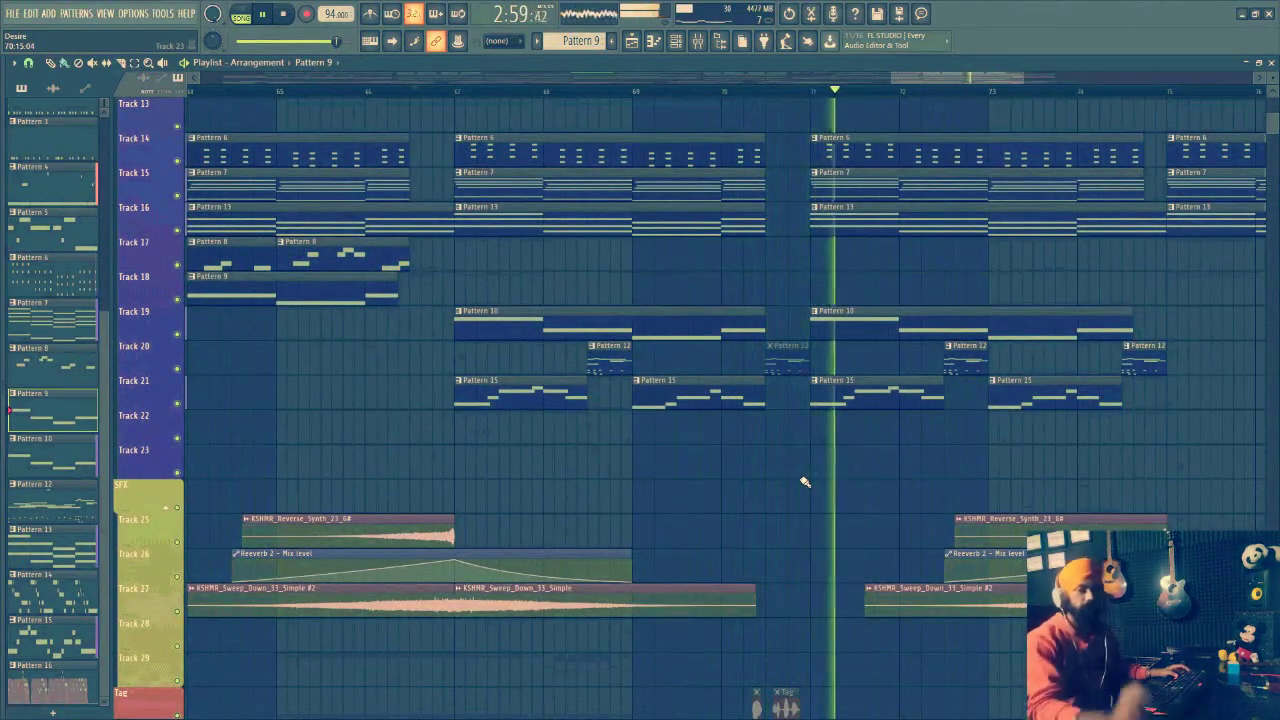
scroll(780, 282, up, 6)
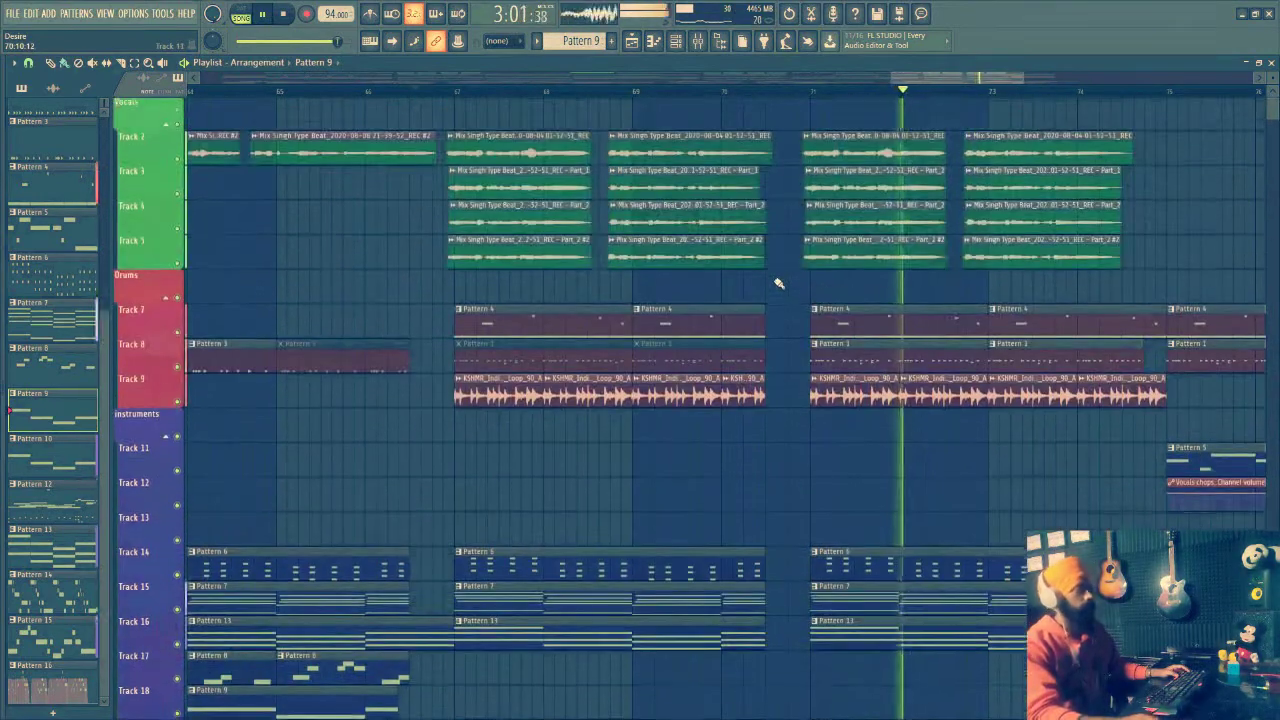
drag(980, 80, 1129, 82)
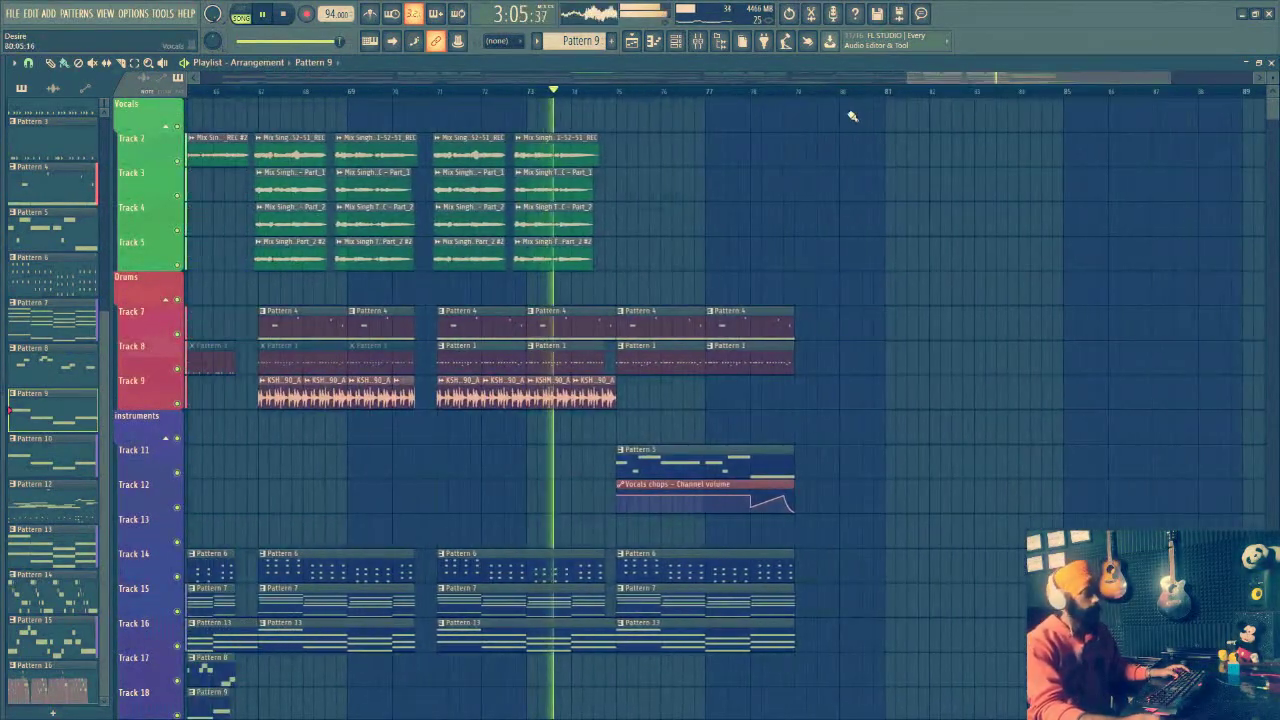
scroll(726, 100, up, 5)
drag(1021, 79, 1011, 80)
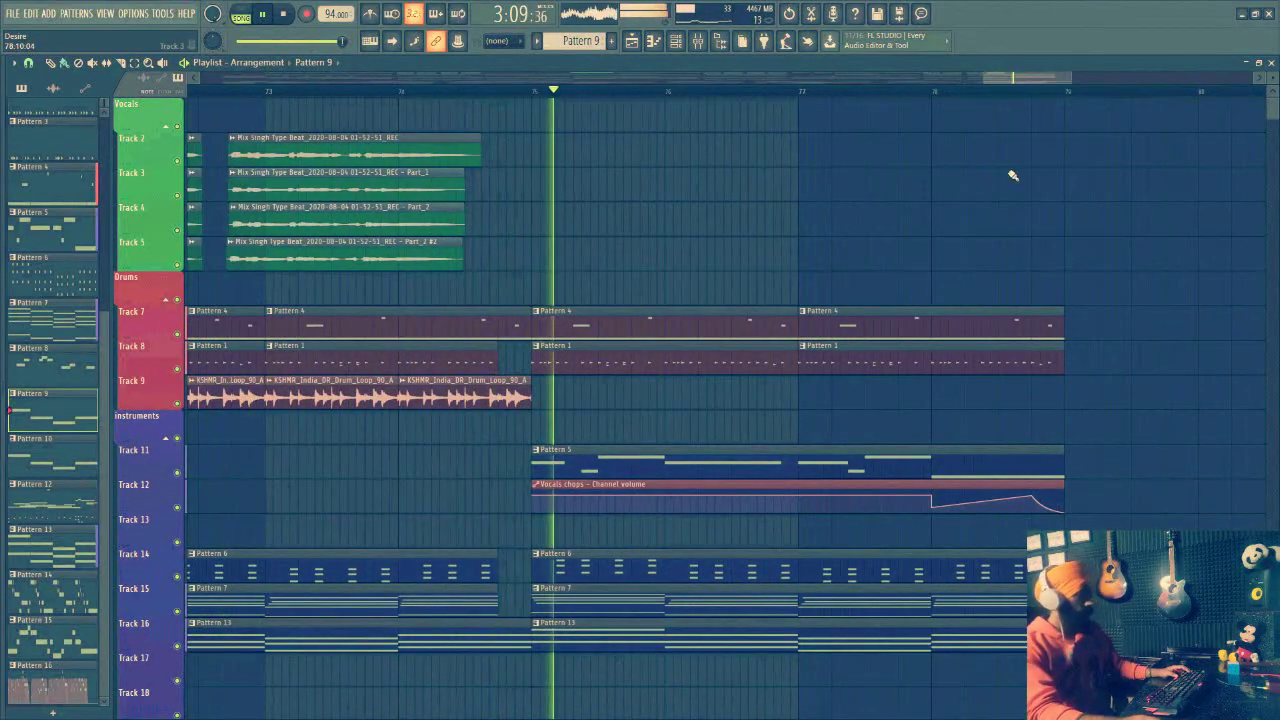
key(space)
Check the closing section's instrument and effects tracks, play it back from bar 75 to past bar 79, and stop
scroll(1000, 185, down, 4)
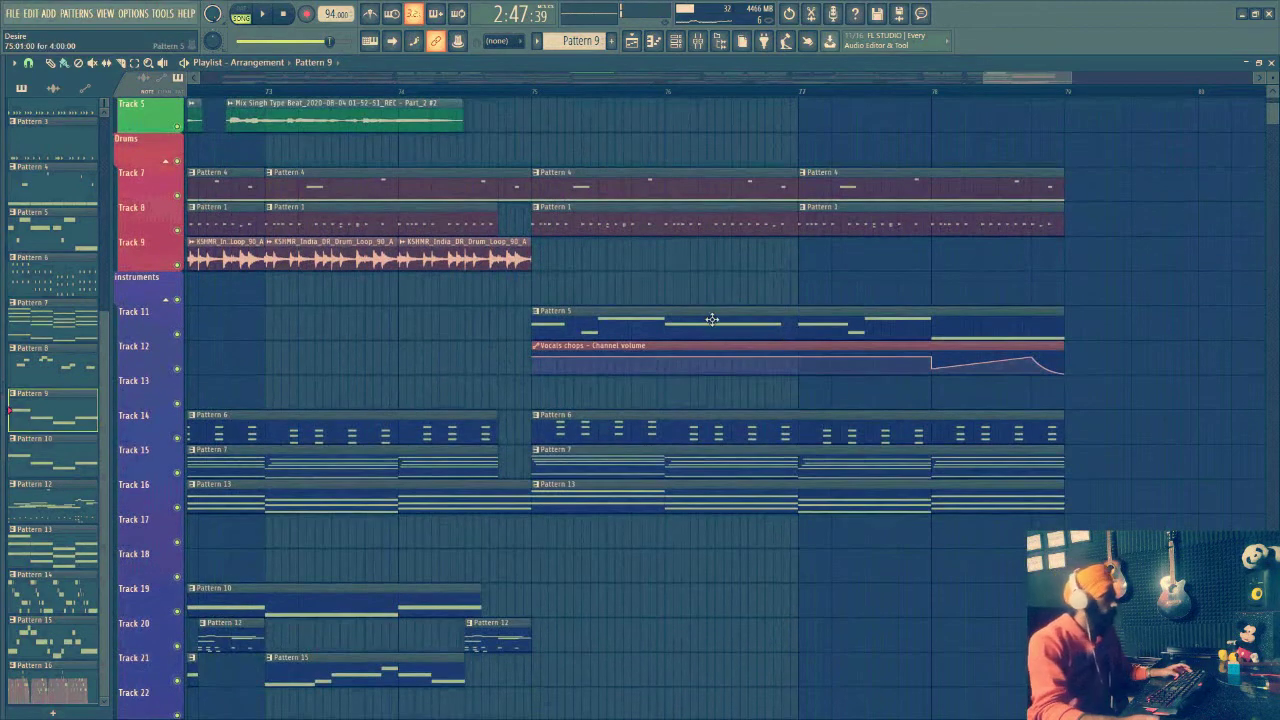
scroll(1157, 428, down, 2)
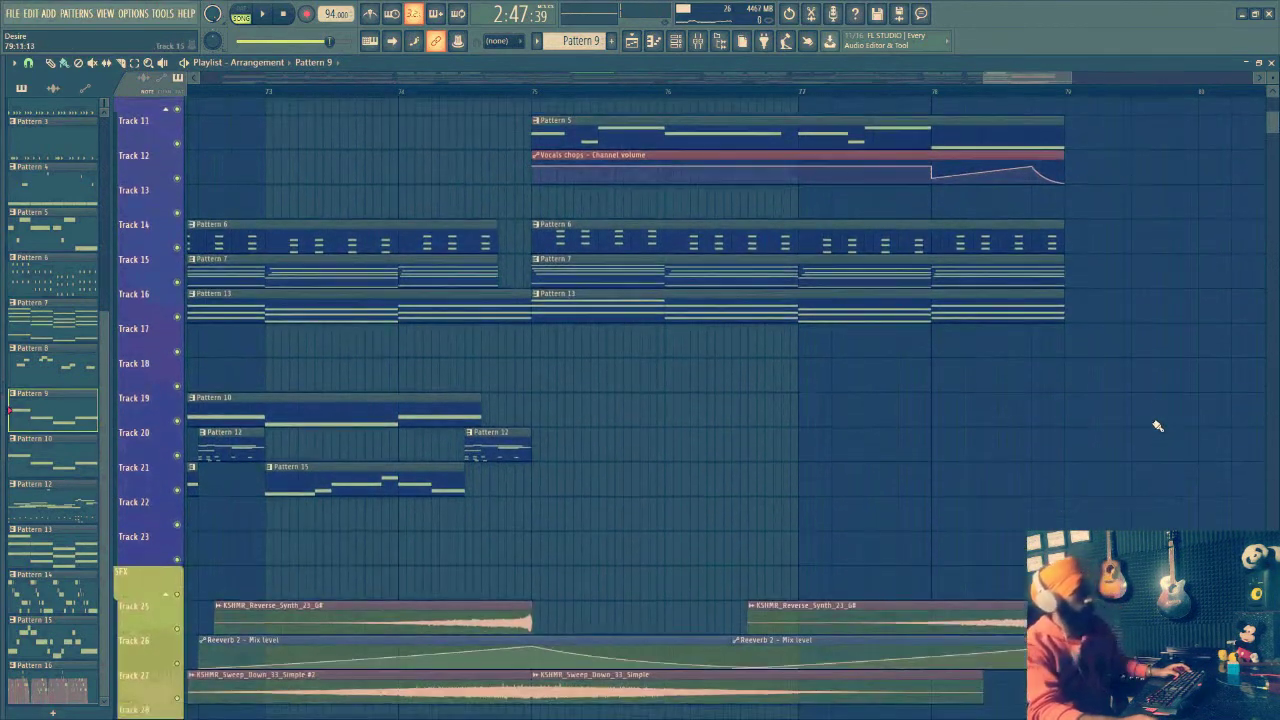
scroll(1101, 272, down, 4)
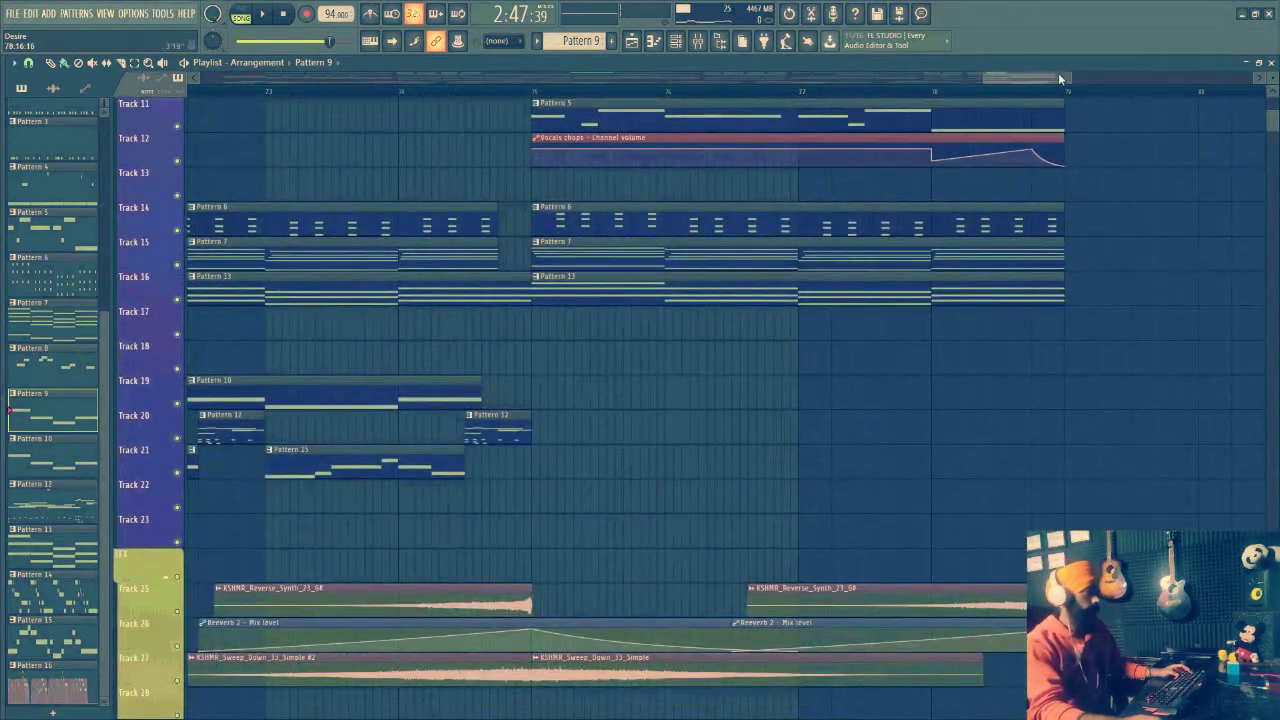
drag(1060, 78, 1080, 79)
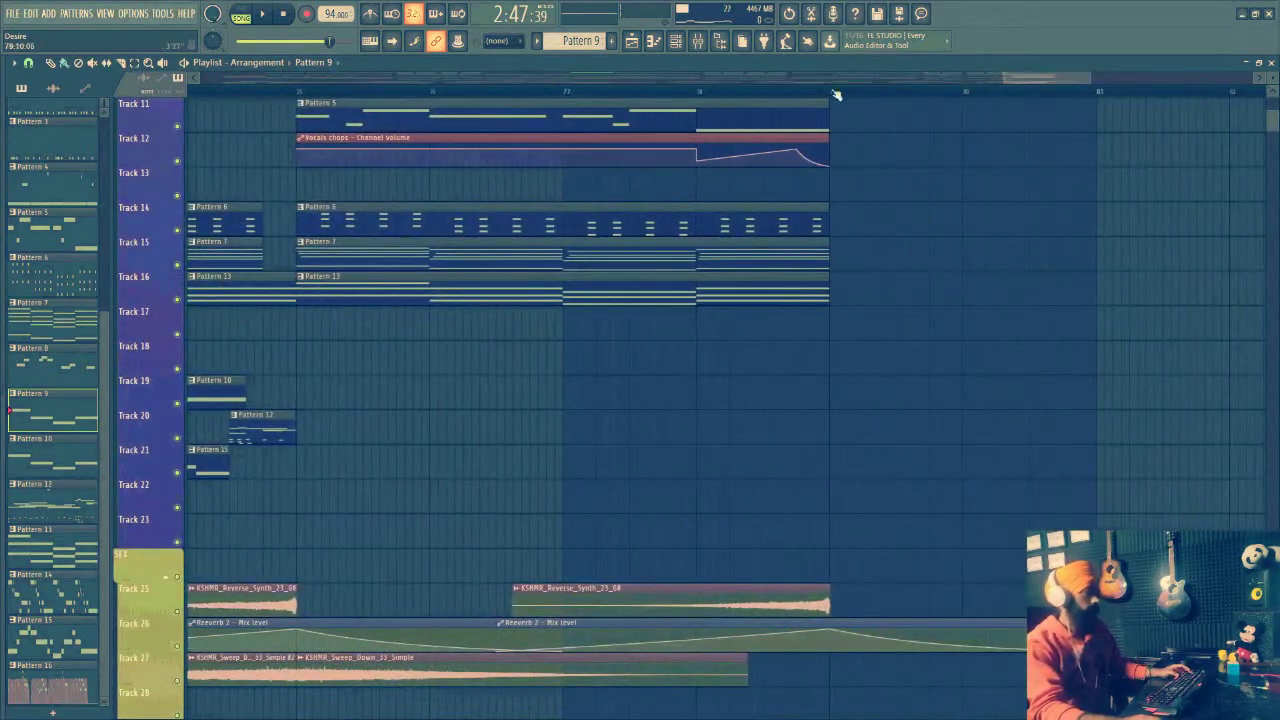
click(297, 97)
key(space)
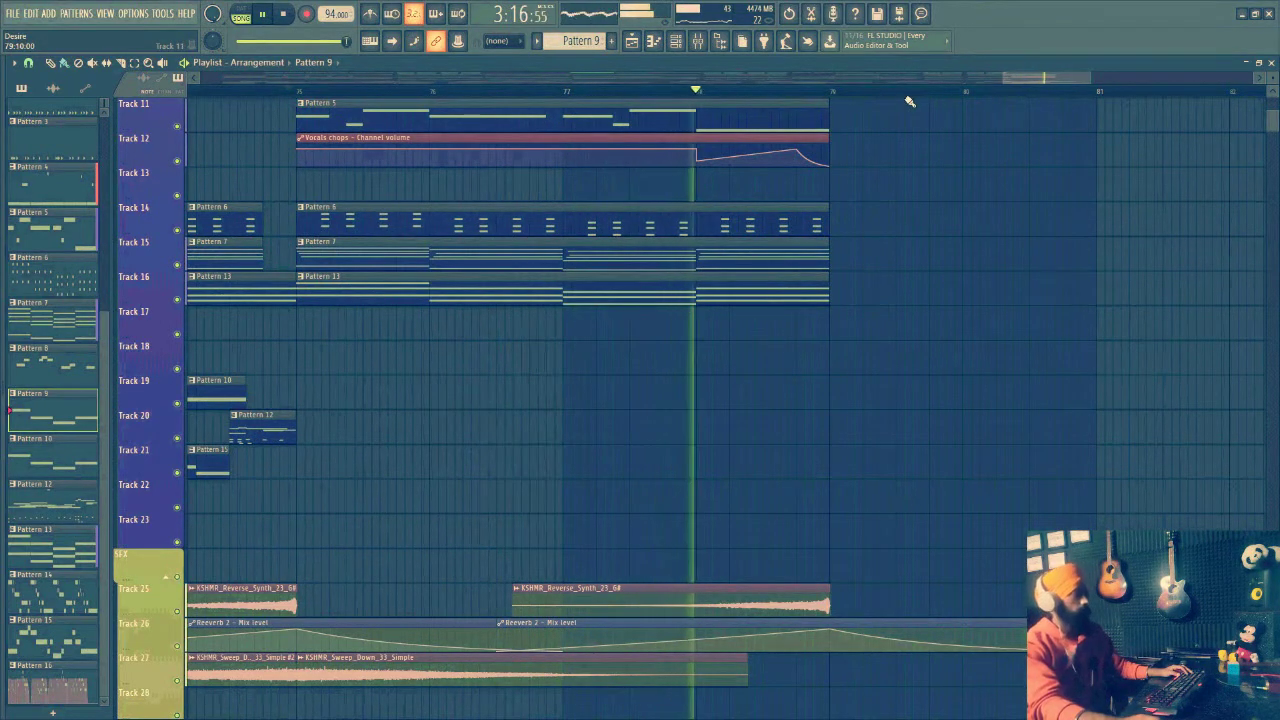
scroll(914, 100, up, 3)
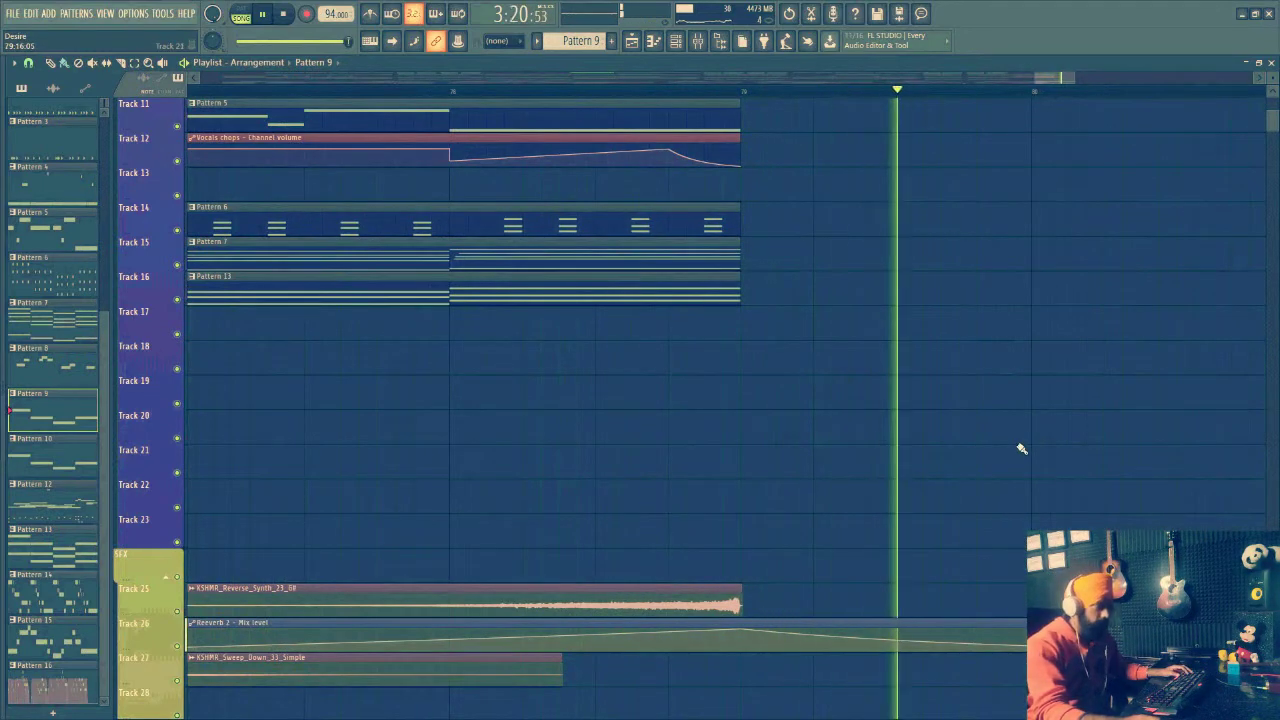
key(space)
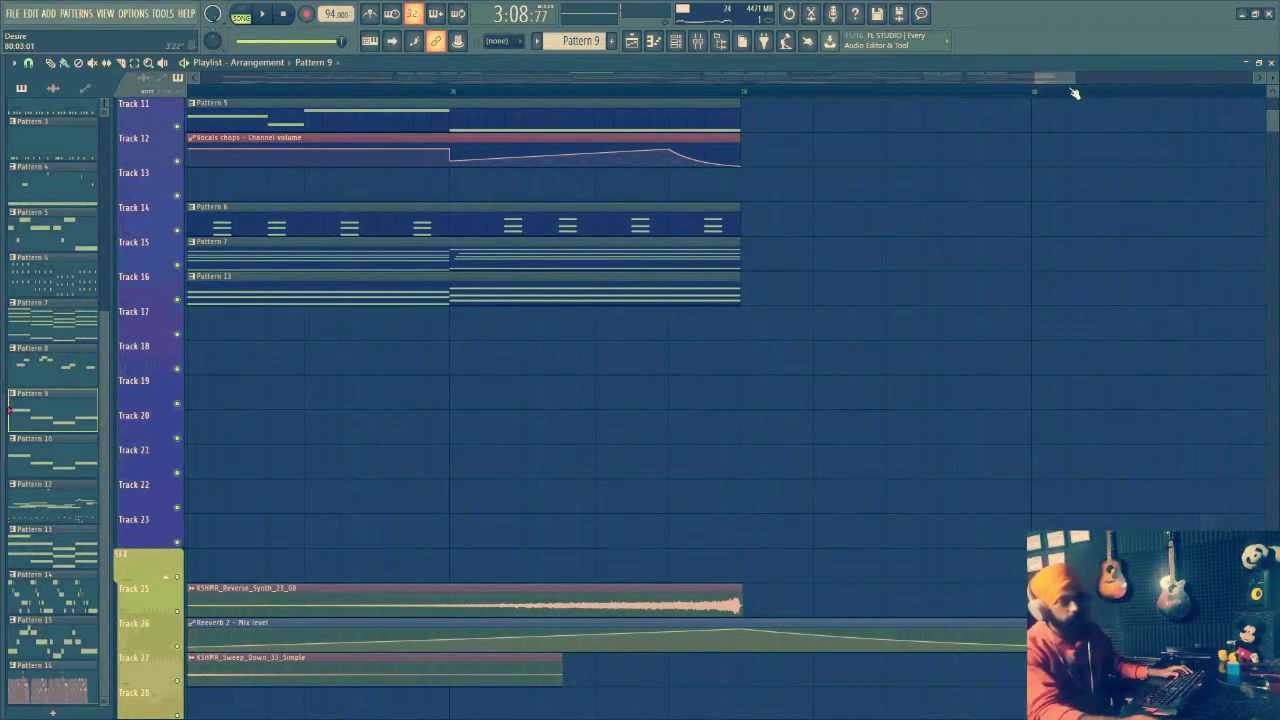
Look over the complete arrangement from the first bar to the last, across the vocal, drum, instrument and effects tracks
scroll(1074, 93, down, 3)
drag(984, 77, 202, 79)
scroll(1228, 403, down, 2)
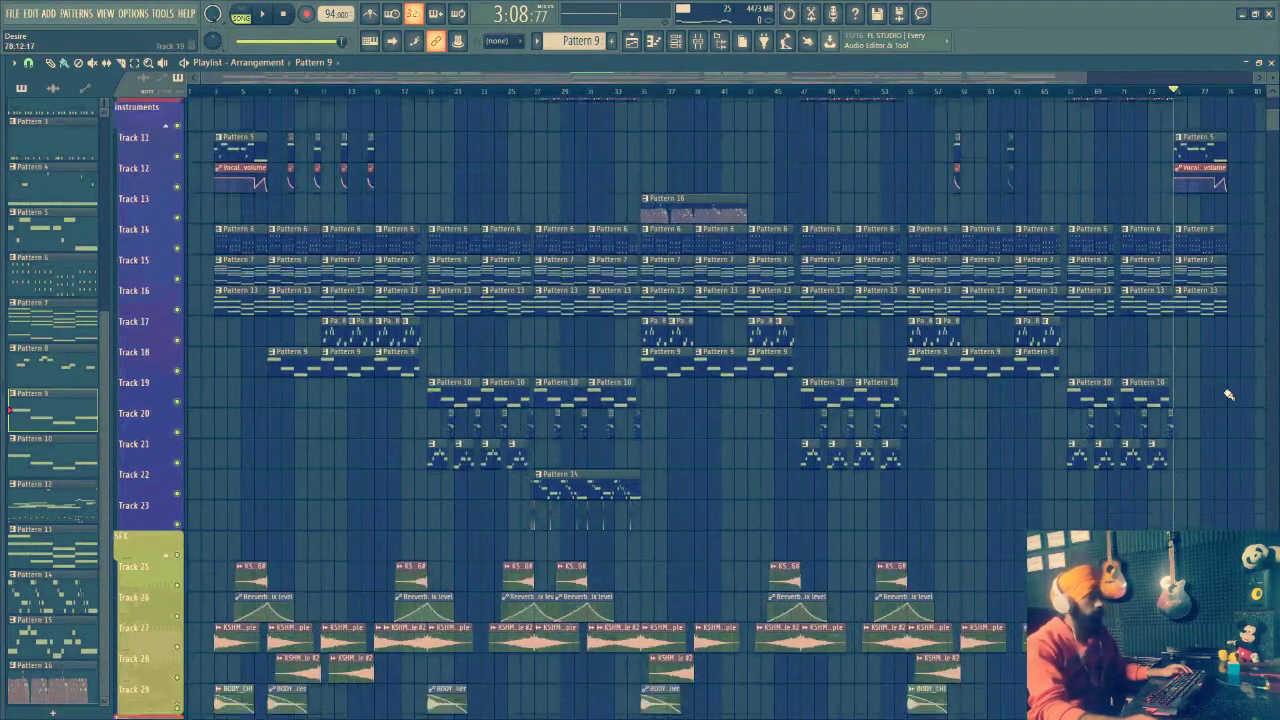
scroll(1234, 390, up, 5)
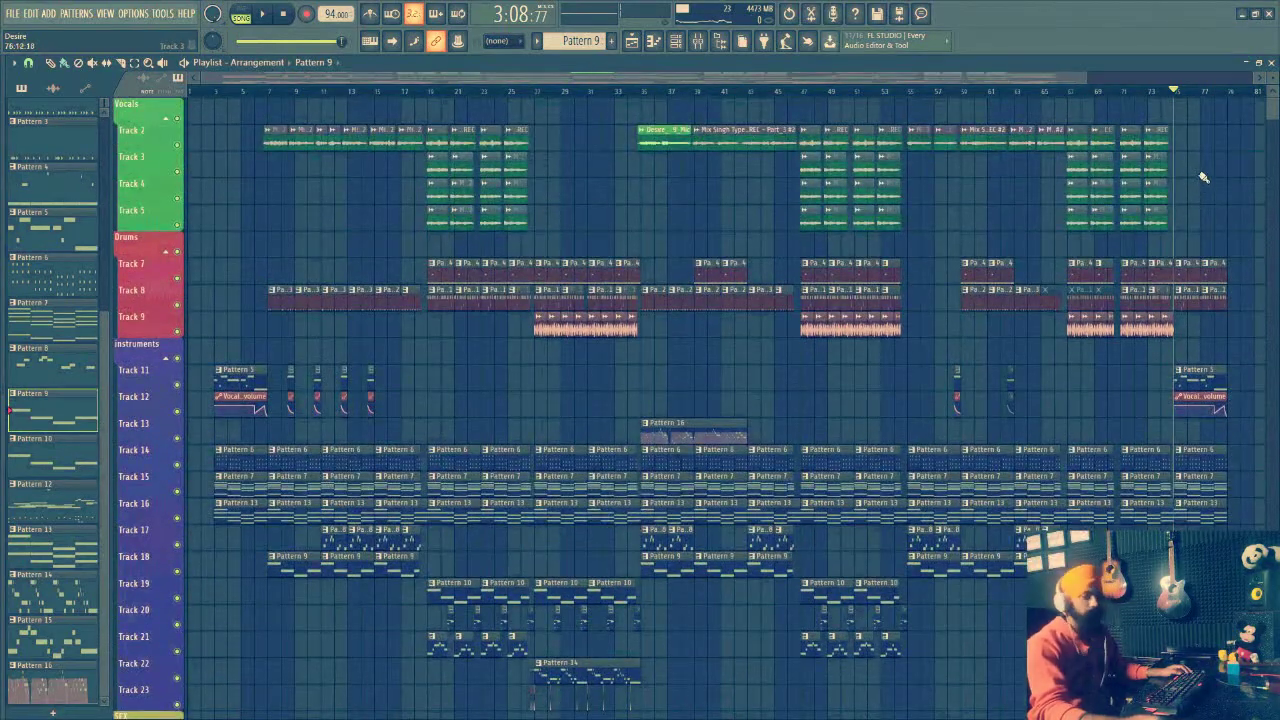
drag(1083, 78, 1153, 75)
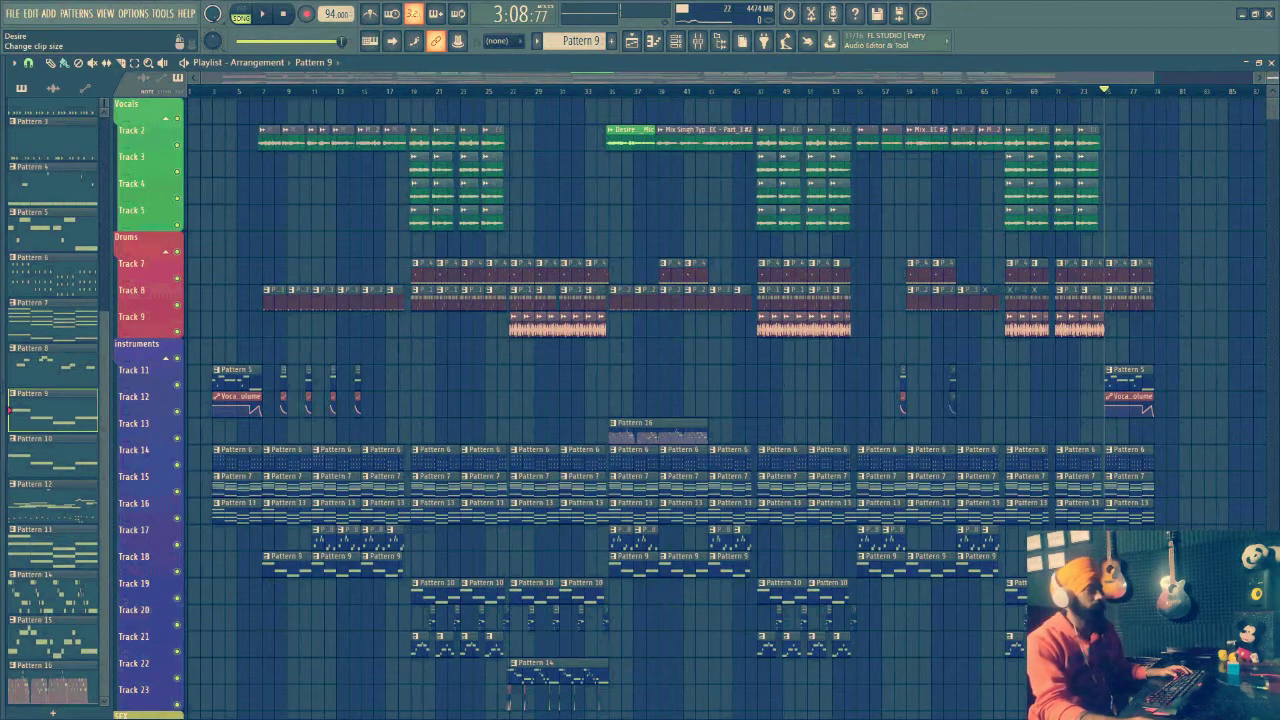
scroll(656, 405, down, 2)
scroll(1196, 242, down, 3)
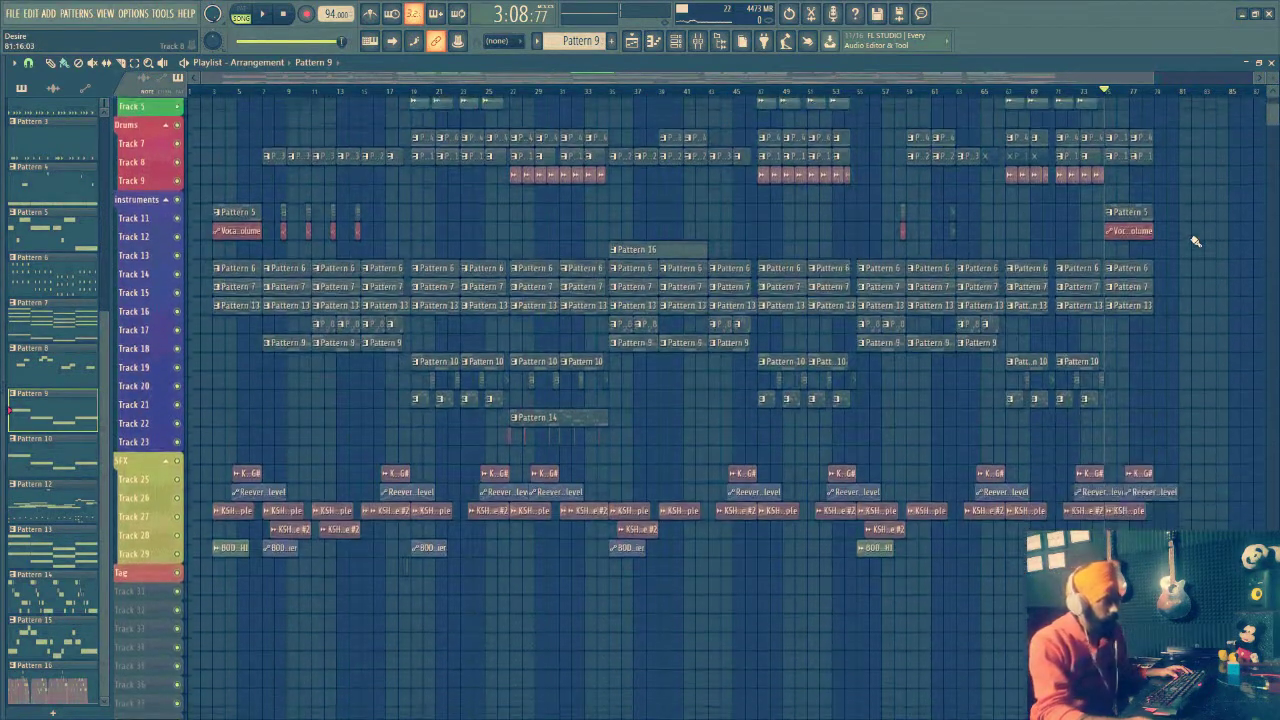
scroll(1203, 243, up, 3)
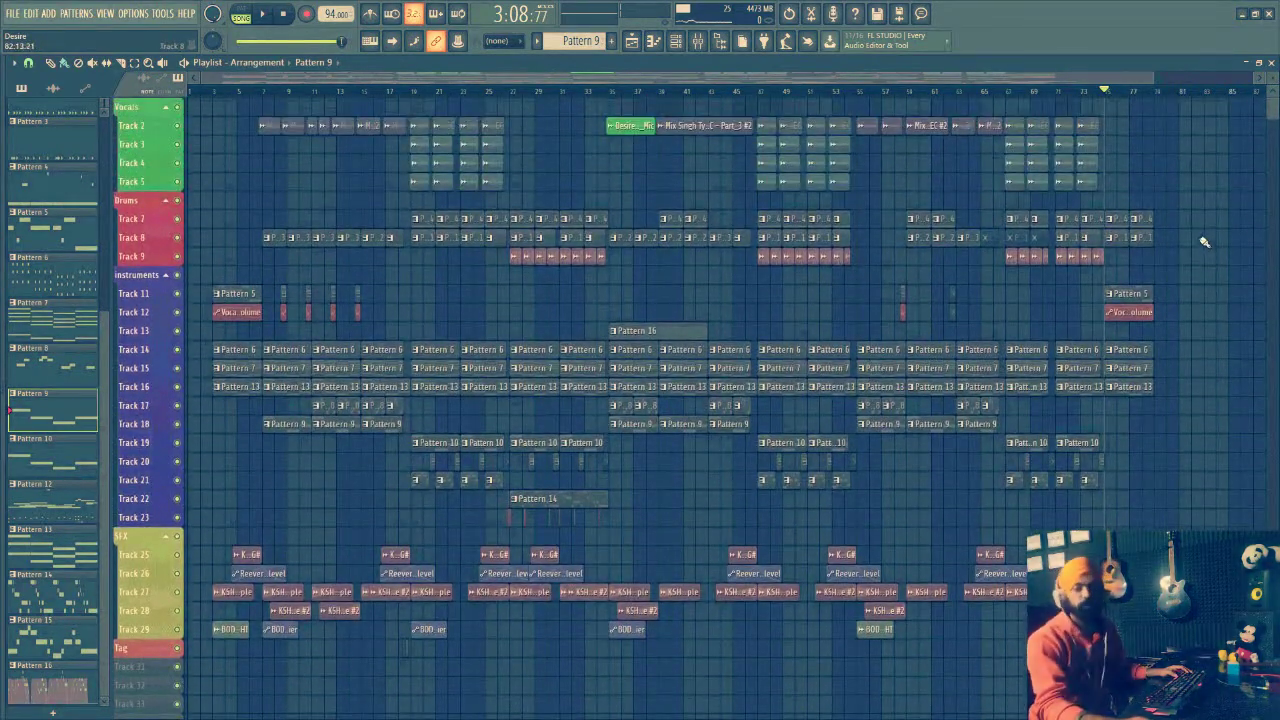
drag(1154, 78, 1088, 79)
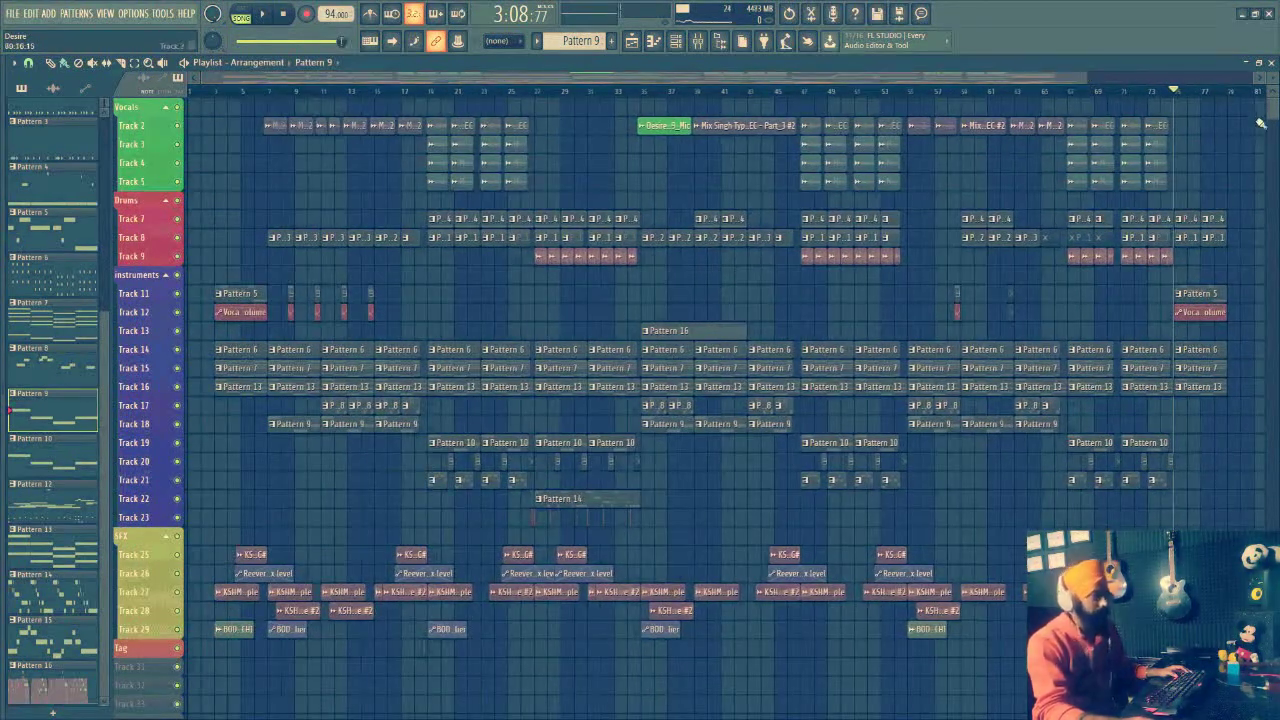
scroll(1069, 107, up, 4)
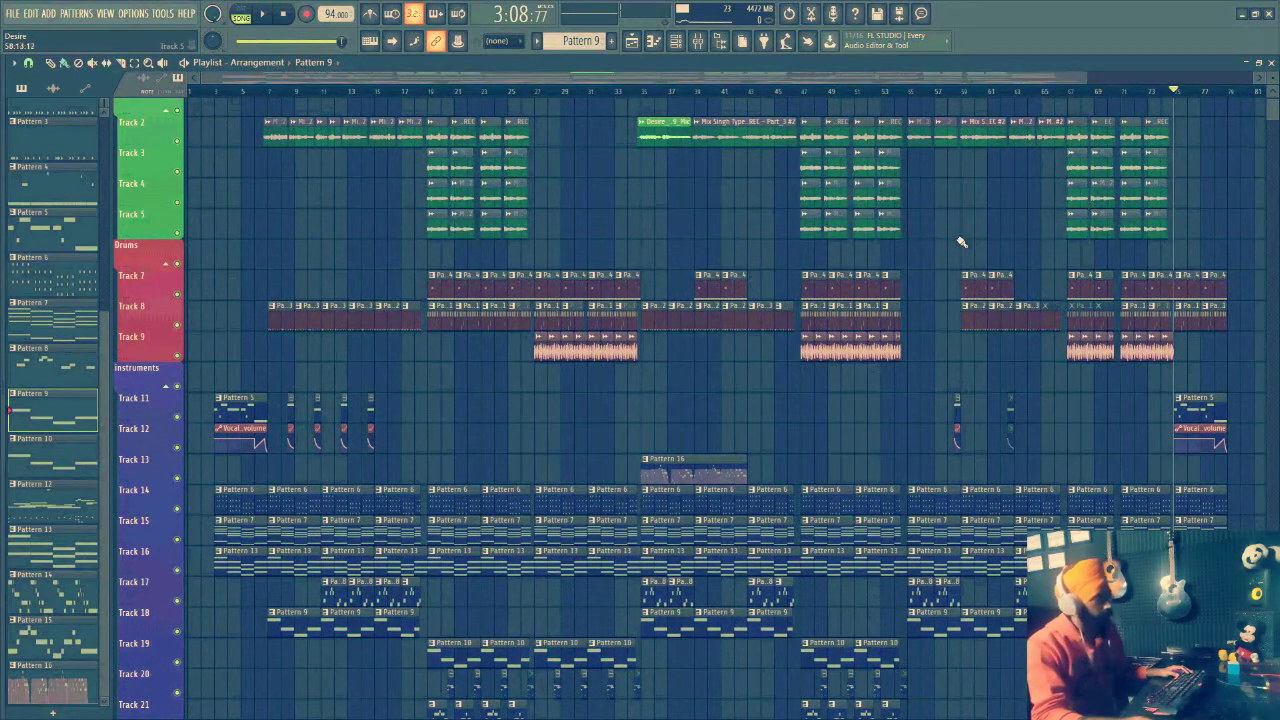
ctrl+right_click(949, 240)
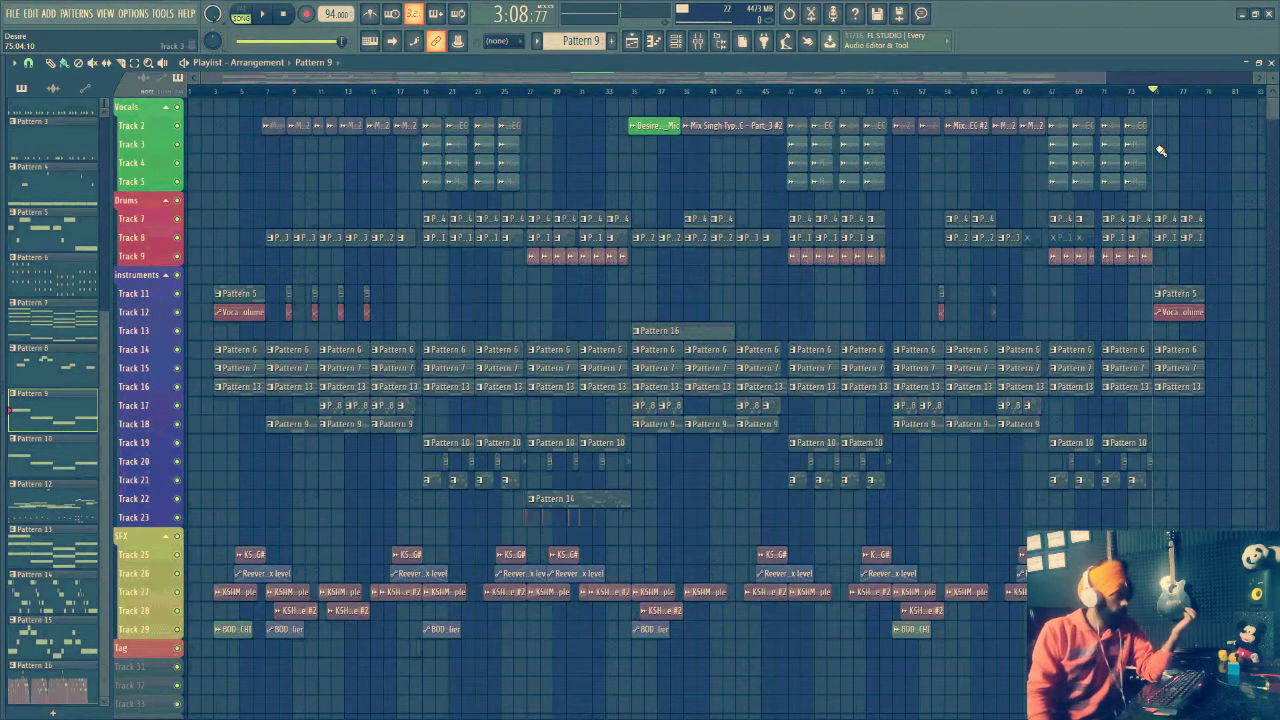
key(super)
key(super)
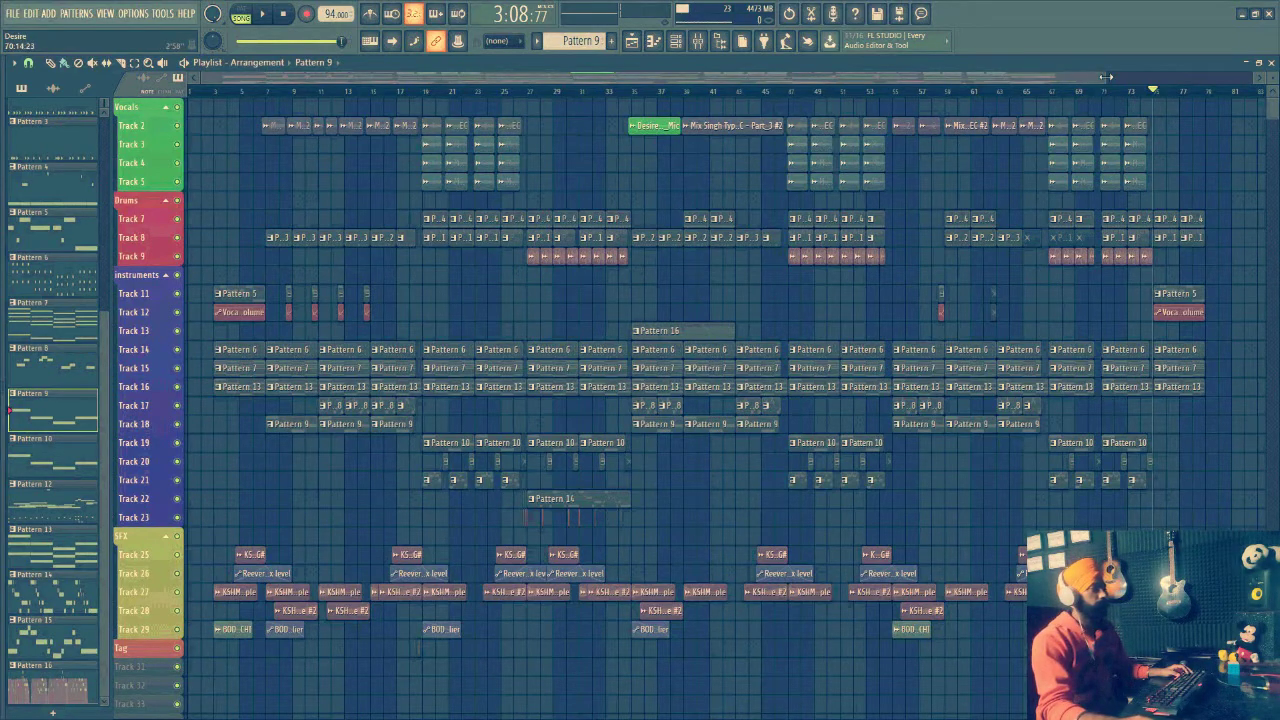
drag(1106, 76, 1128, 77)
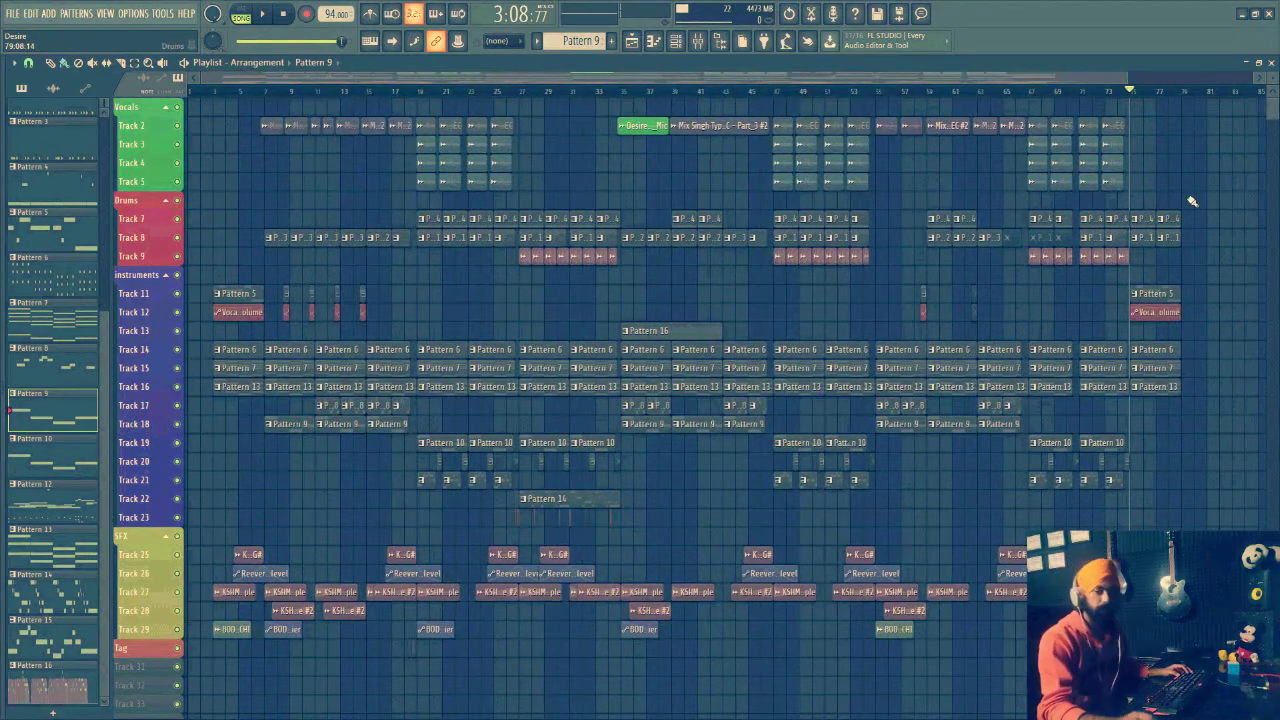